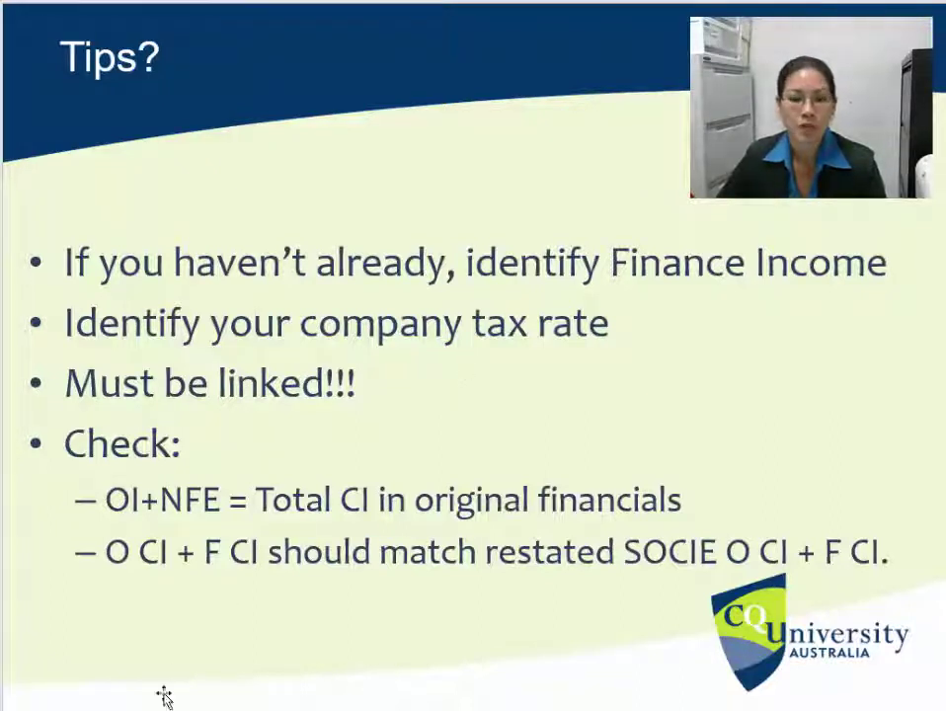
Switch to the study guide and examine its Income statement section on allocating tax and finding corporate tax rates.
{"action": "key", "text": "alt+Tab"}
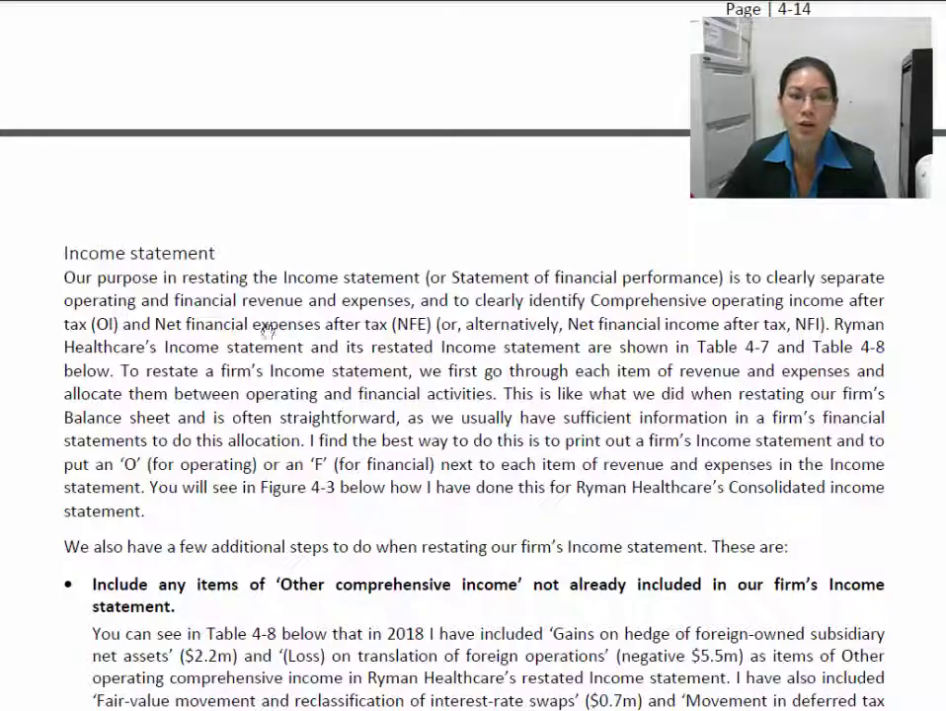
{"action": "scroll", "coordinate": [502, 484], "scroll_direction": "down", "scroll_amount": 20}
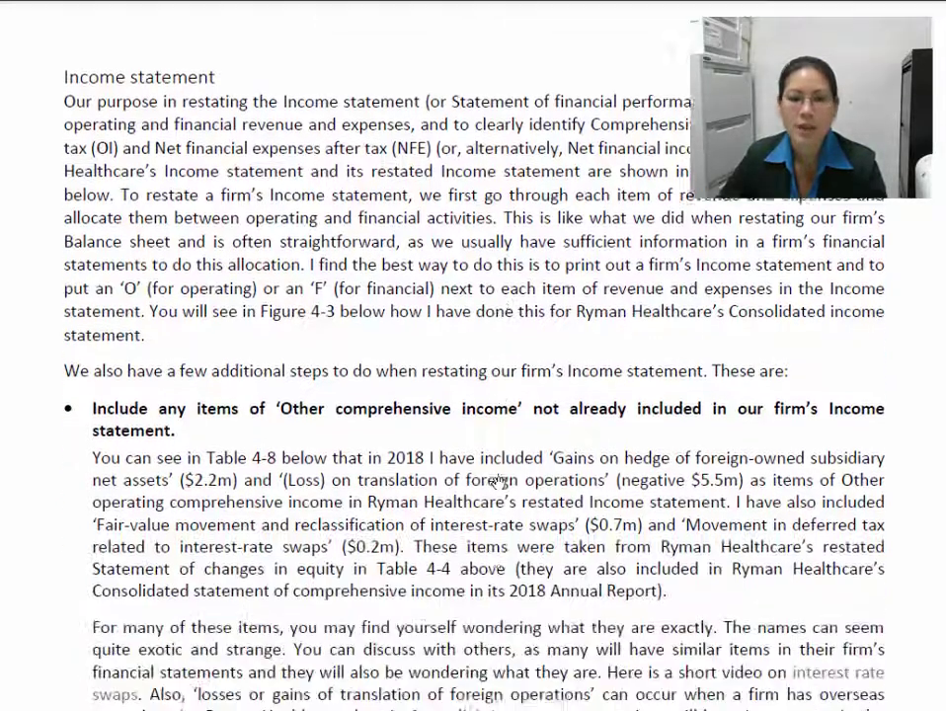
{"action": "scroll", "coordinate": [499, 484], "scroll_direction": "down", "scroll_amount": 5}
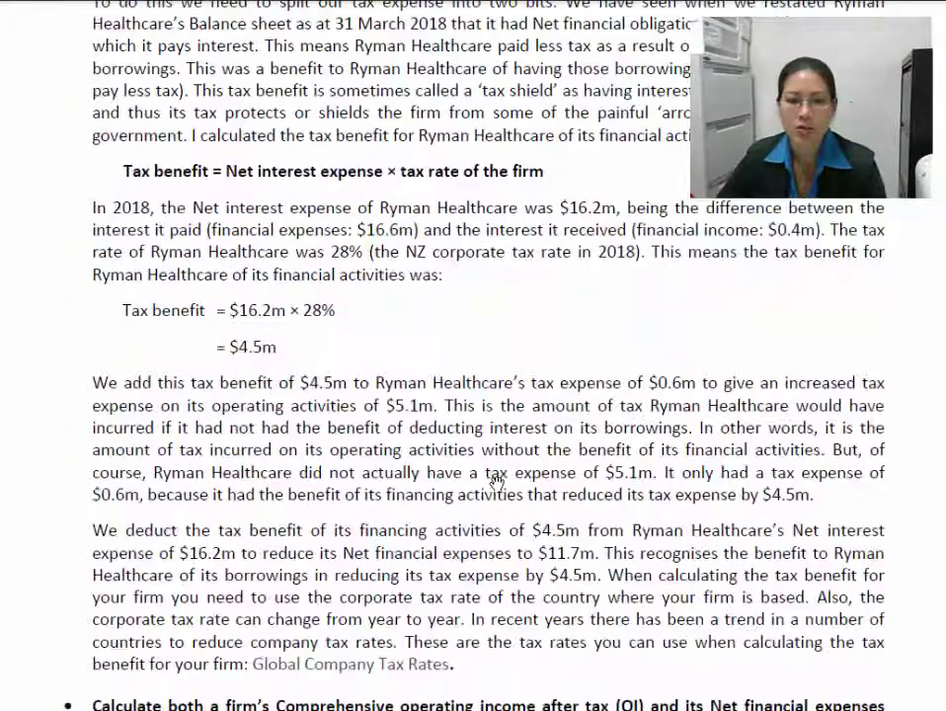
{"action": "scroll", "coordinate": [493, 482], "scroll_direction": "down", "scroll_amount": 4}
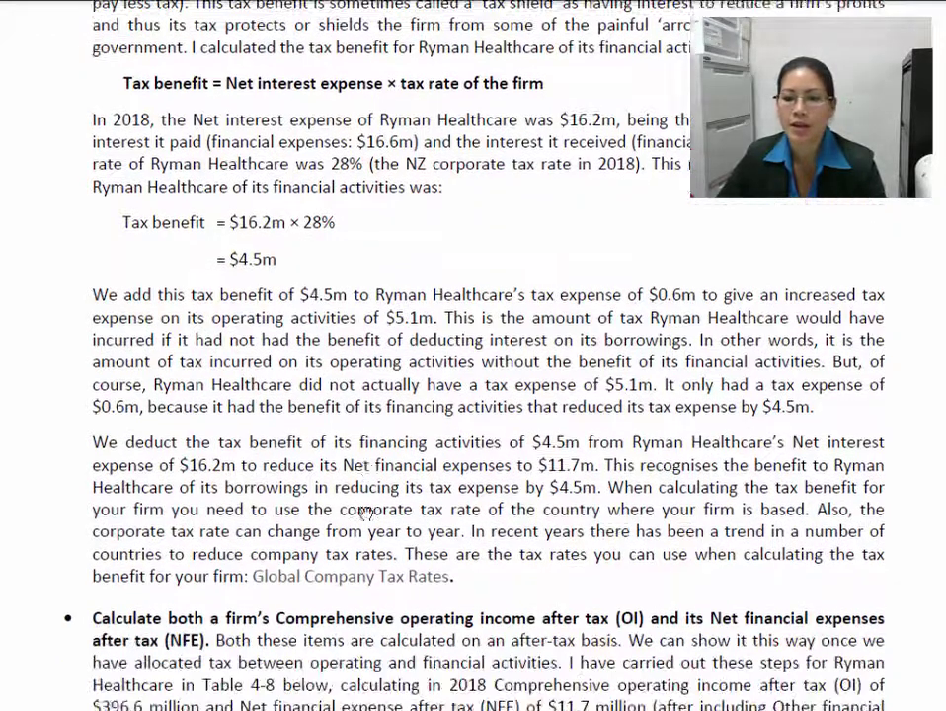
{"action": "scroll", "coordinate": [364, 511], "scroll_direction": "down", "scroll_amount": 7}
{"action": "scroll", "coordinate": [365, 514], "scroll_direction": "up", "scroll_amount": 6}
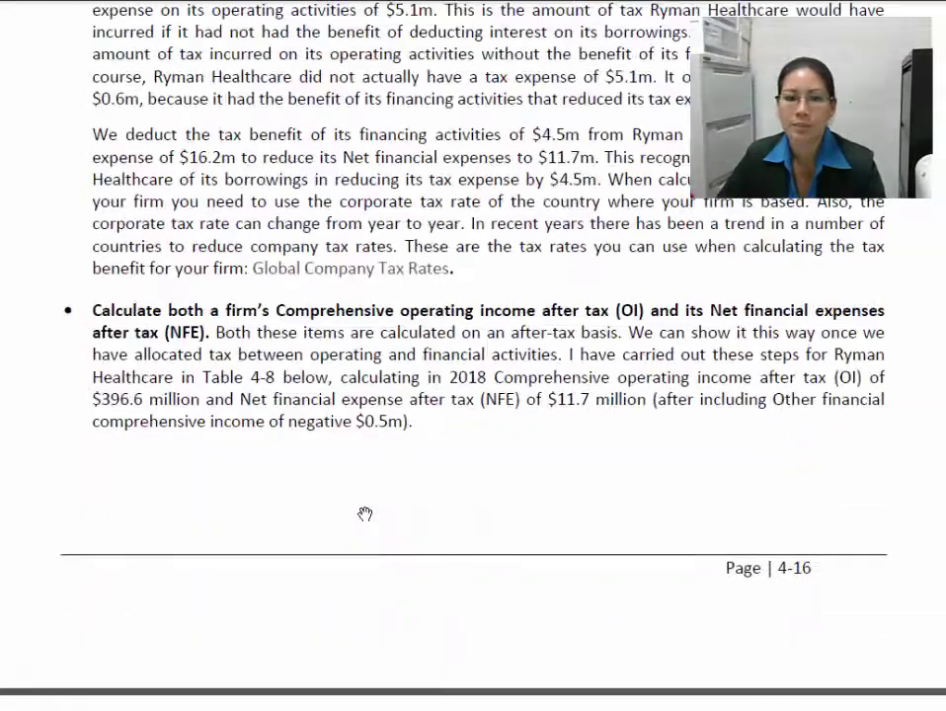
{"action": "scroll", "coordinate": [367, 388], "scroll_direction": "up", "scroll_amount": 8}
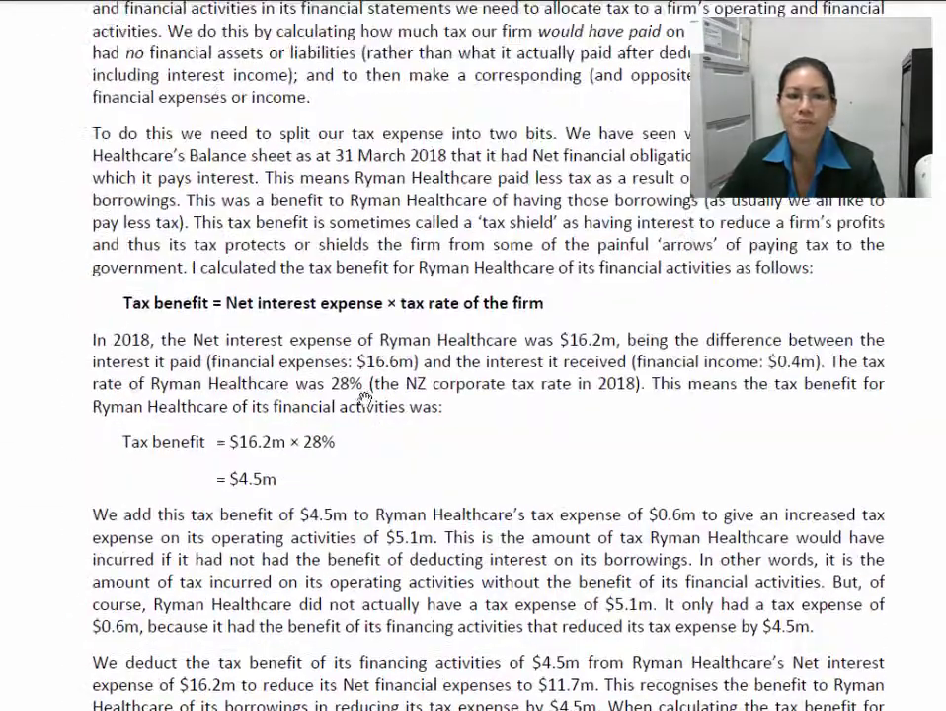
{"action": "scroll", "coordinate": [303, 269], "scroll_direction": "up", "scroll_amount": 10}
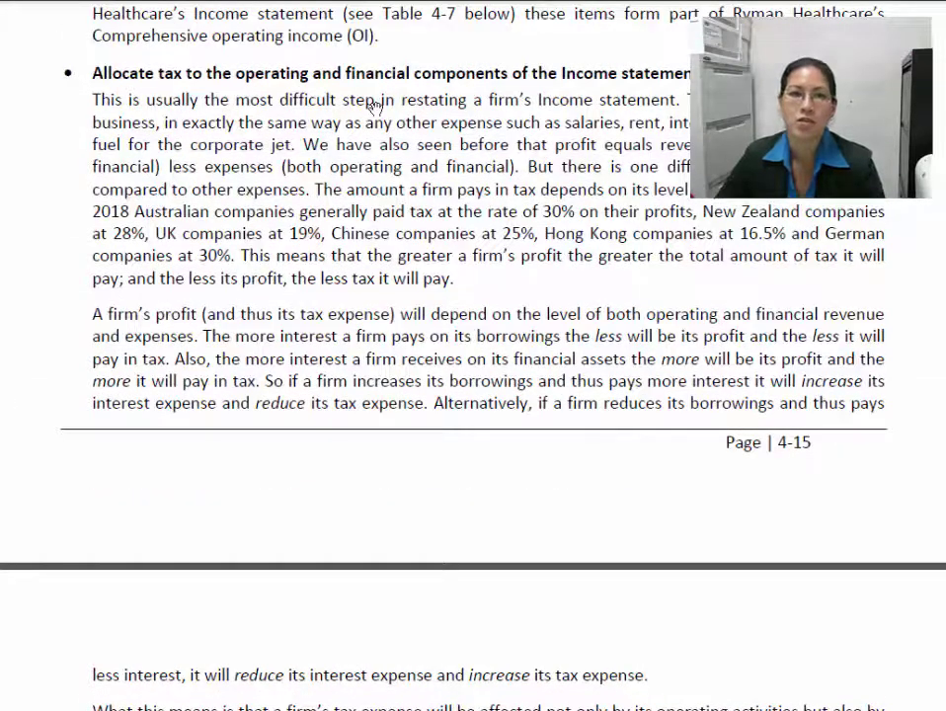
{"action": "scroll", "coordinate": [427, 401], "scroll_direction": "down", "scroll_amount": 10}
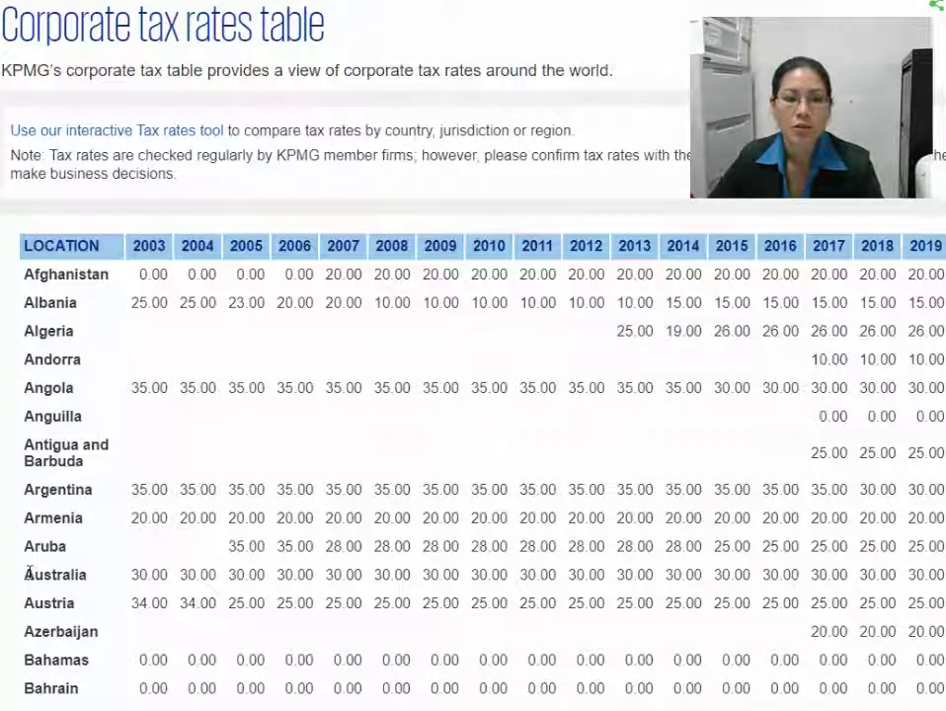
Look up Australia's corporate tax rates in KPMG's table, checking the years 2016 to 2019.
{"action": "left_click_drag", "start_coordinate": [24, 575], "coordinate": [93, 578]}
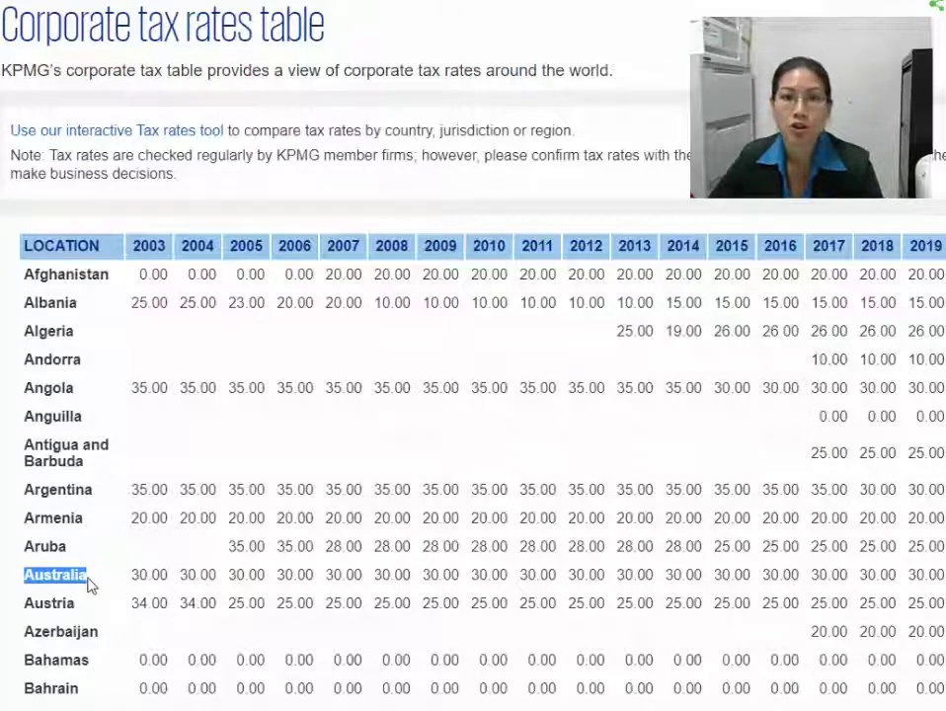
{"action": "left_click_drag", "start_coordinate": [138, 580], "coordinate": [931, 580]}
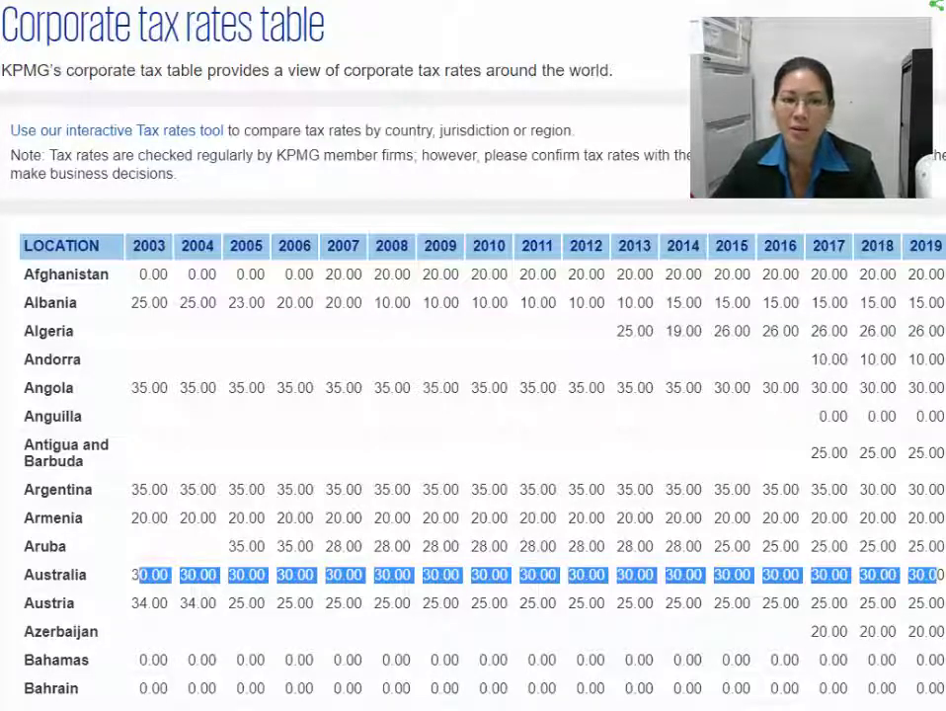
{"action": "left_click_drag", "start_coordinate": [936, 575], "coordinate": [780, 578]}
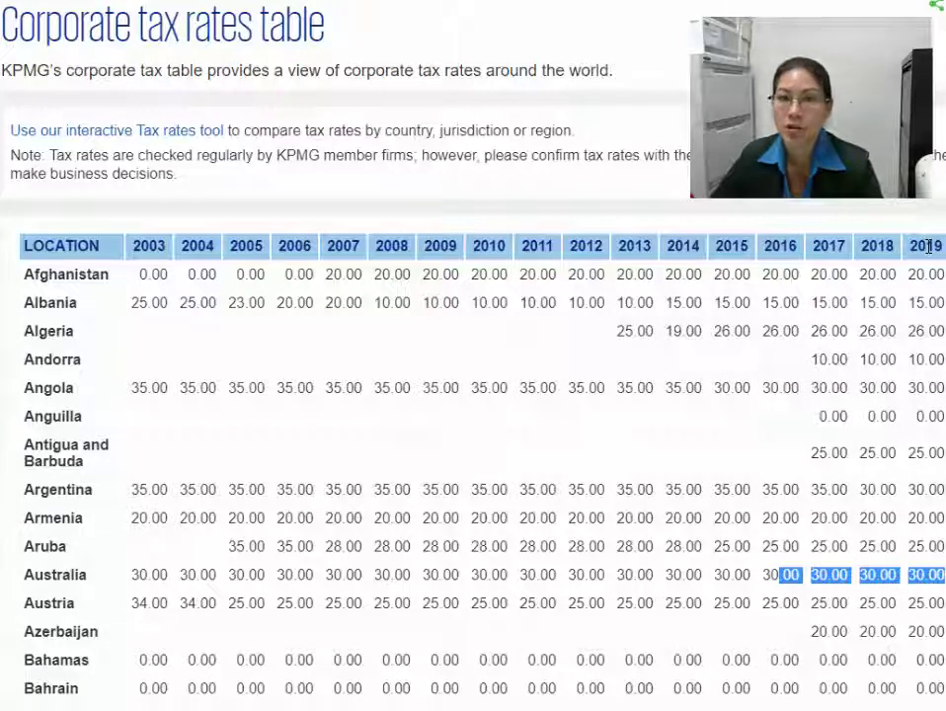
{"action": "double_click", "coordinate": [878, 246]}
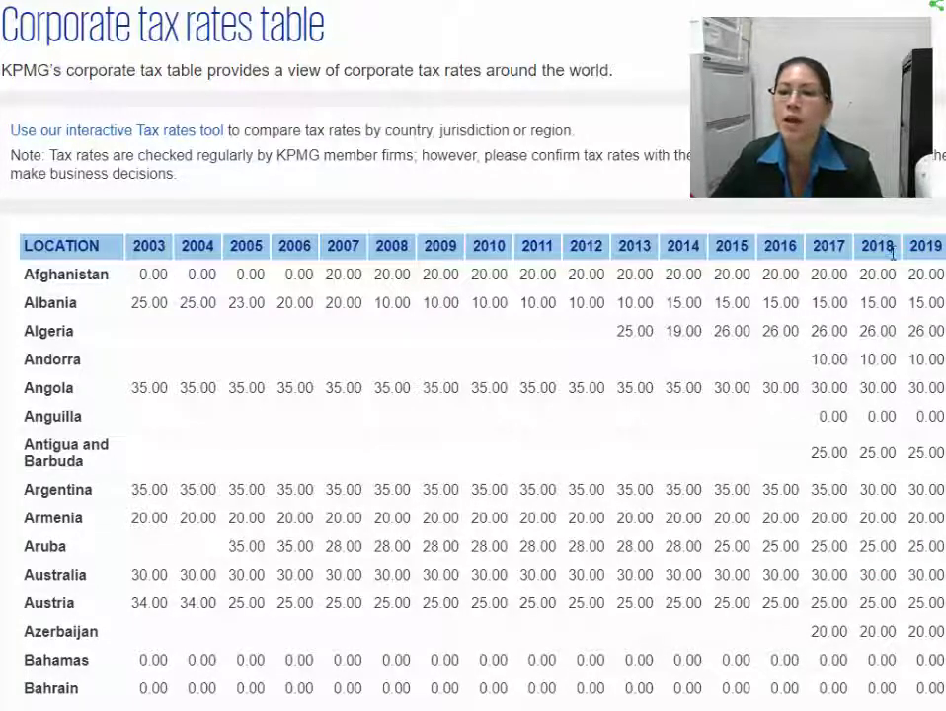
{"action": "left_click", "coordinate": [926, 253]}
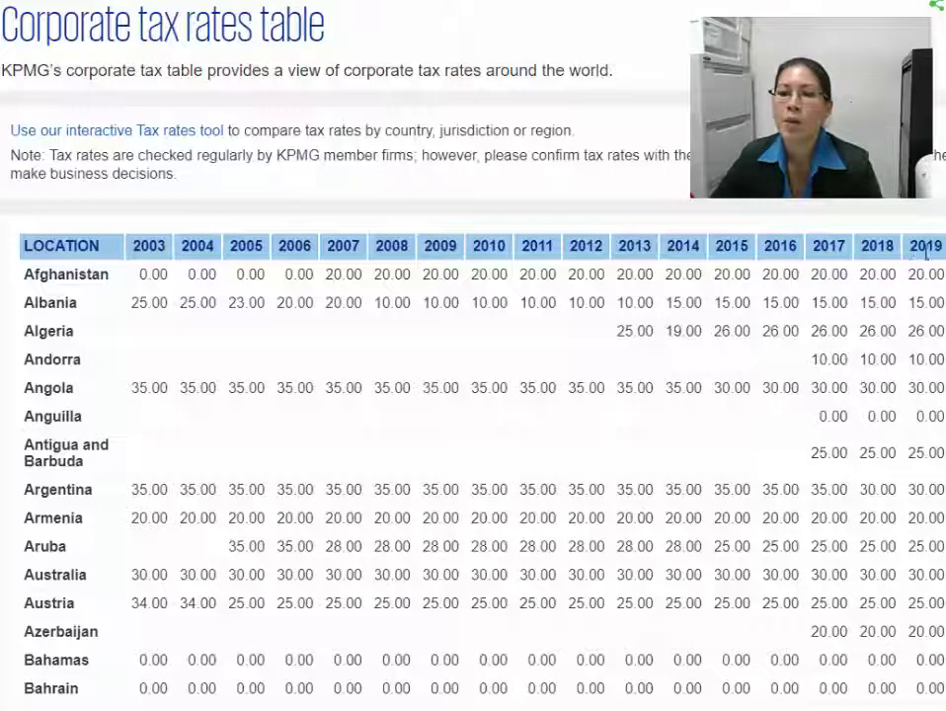
{"action": "left_click_drag", "start_coordinate": [775, 575], "coordinate": [943, 579]}
{"action": "left_click", "coordinate": [790, 580]}
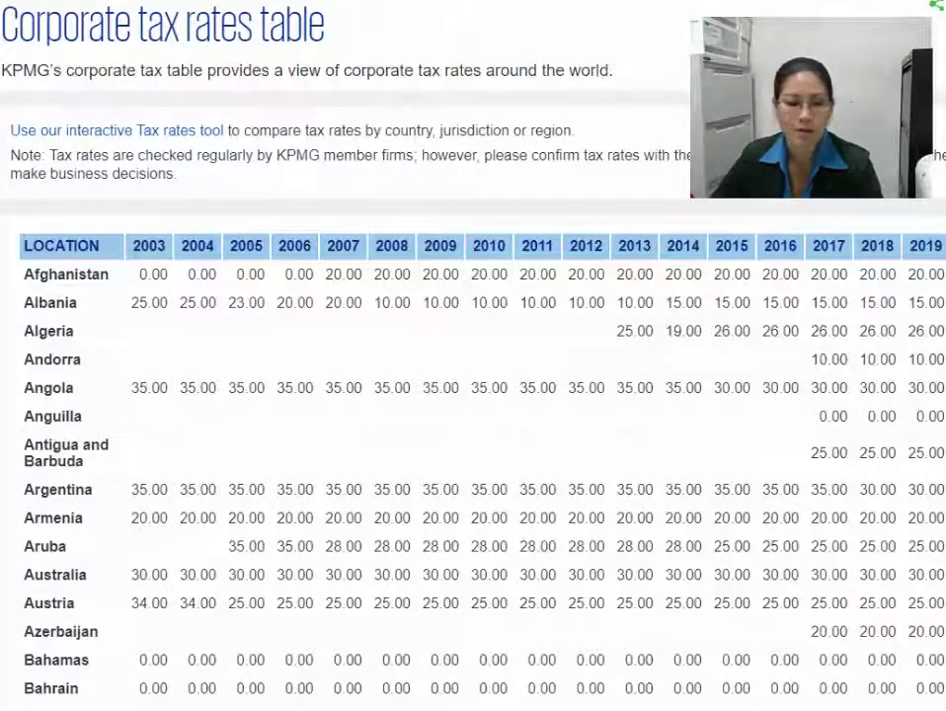
Switch to the Company Spreadsheet workbook and add the label "Company income tax rate" below the cash allocation table in the Working Area, separated by a blank row.
{"action": "mouse_move", "coordinate": [113, 710]}
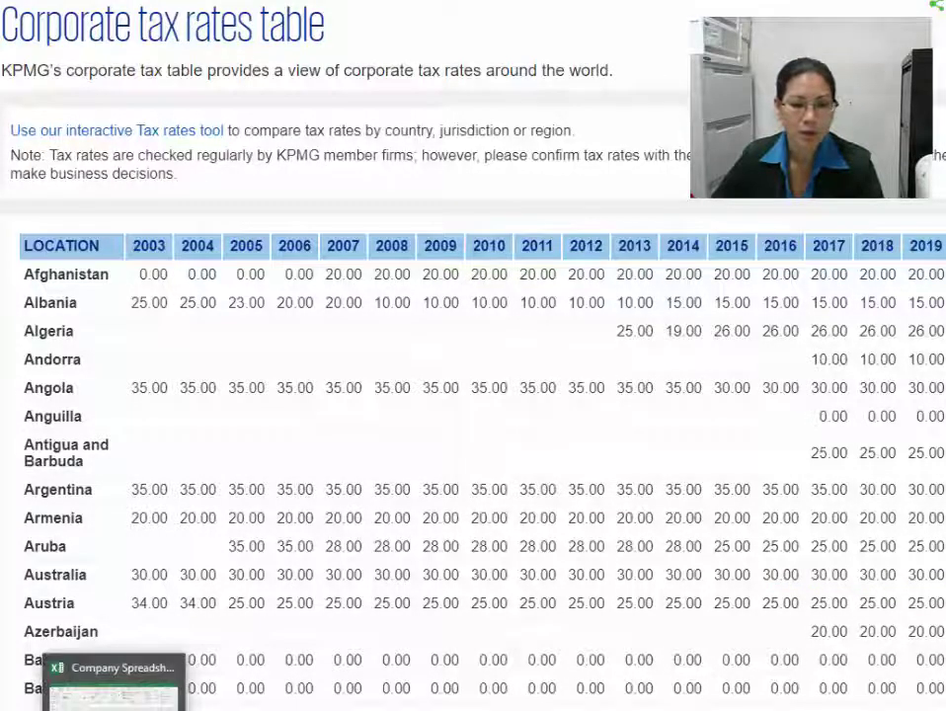
{"action": "left_click", "coordinate": [113, 691]}
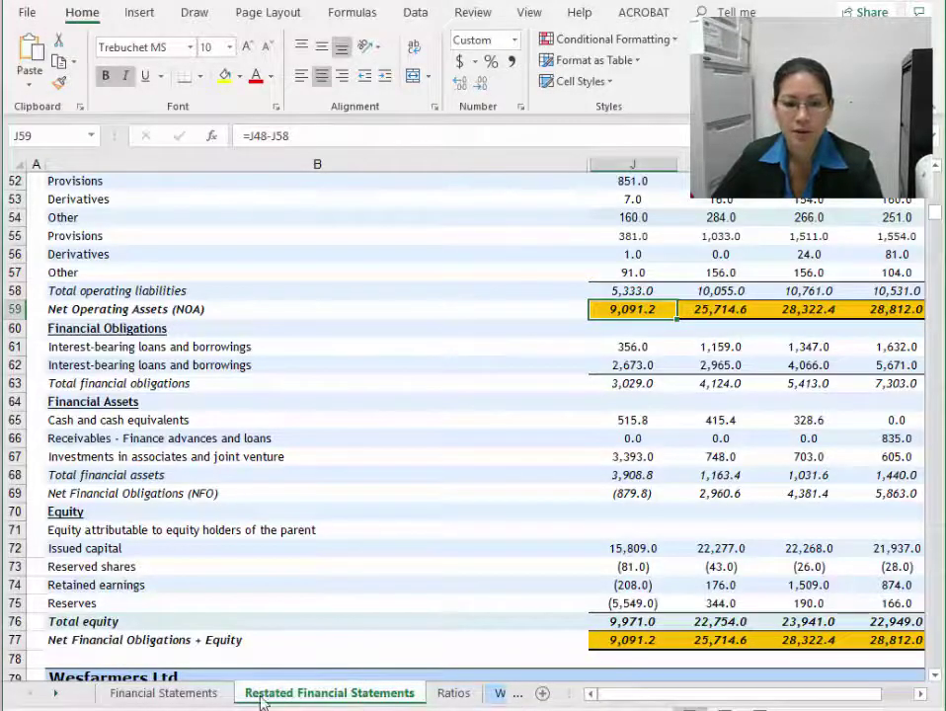
{"action": "scroll", "coordinate": [532, 573], "scroll_direction": "down", "scroll_amount": 17}
{"action": "scroll", "coordinate": [533, 573], "scroll_direction": "down", "scroll_amount": 8}
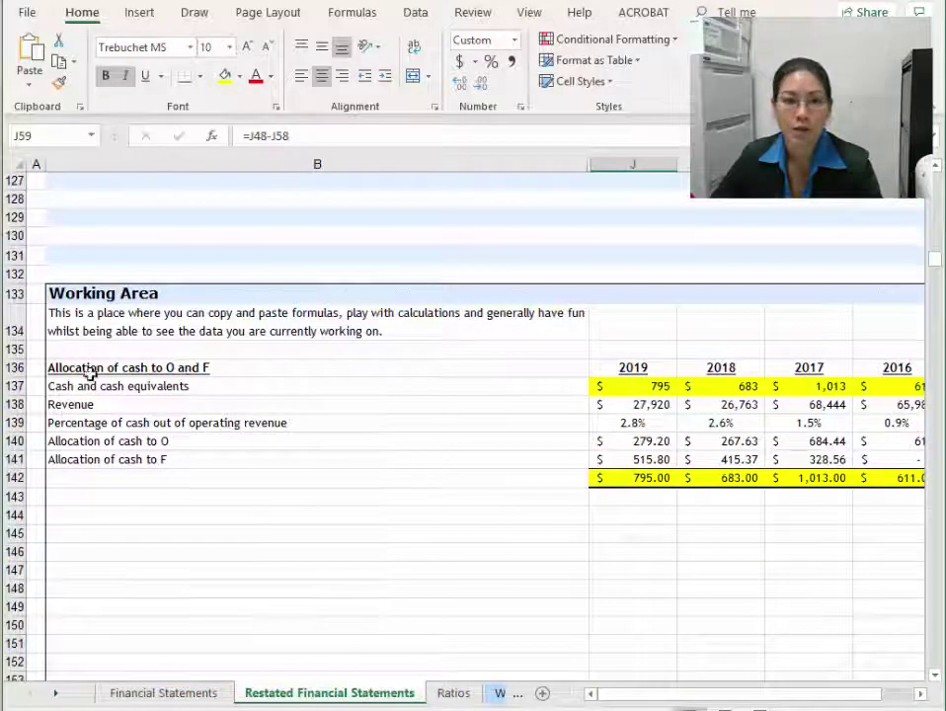
{"action": "left_click", "coordinate": [120, 497]}
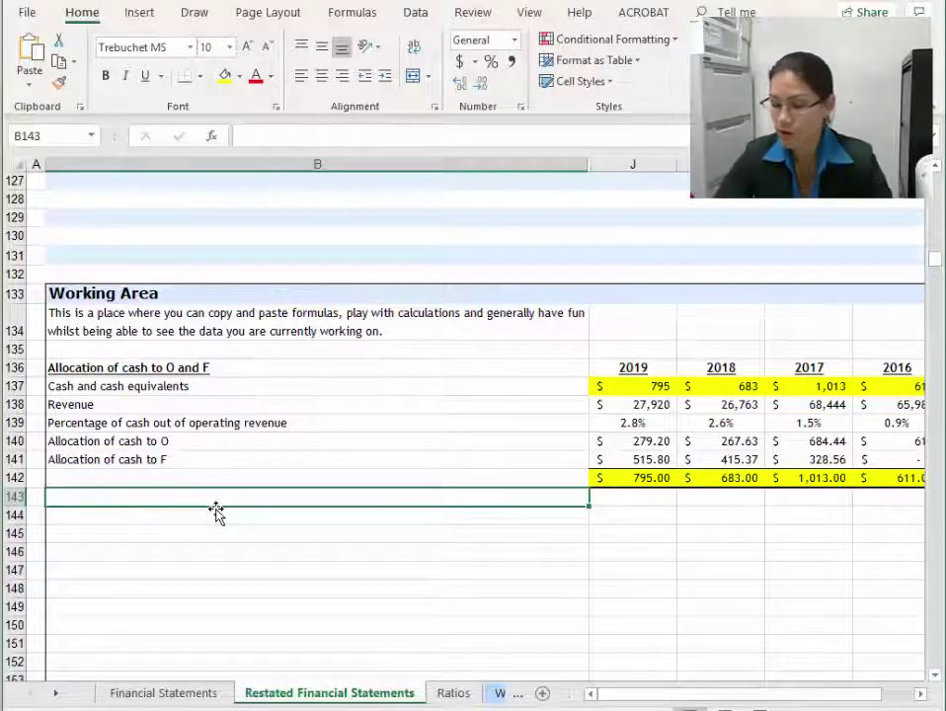
{"action": "type", "text": "Company income tax rate"}
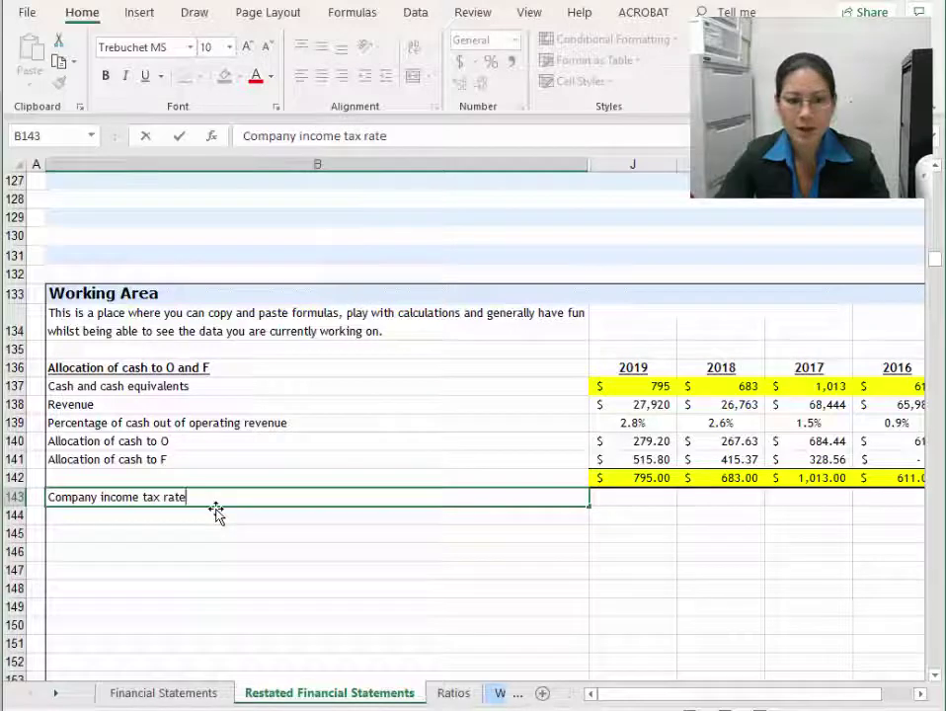
{"action": "key", "text": "Return"}
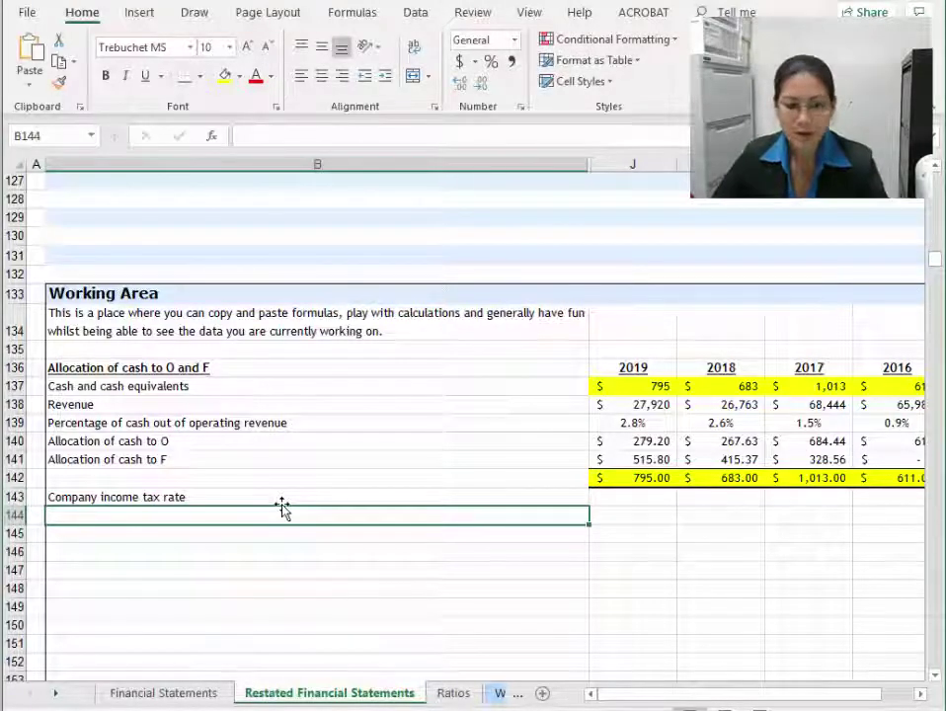
{"action": "left_click", "coordinate": [534, 499]}
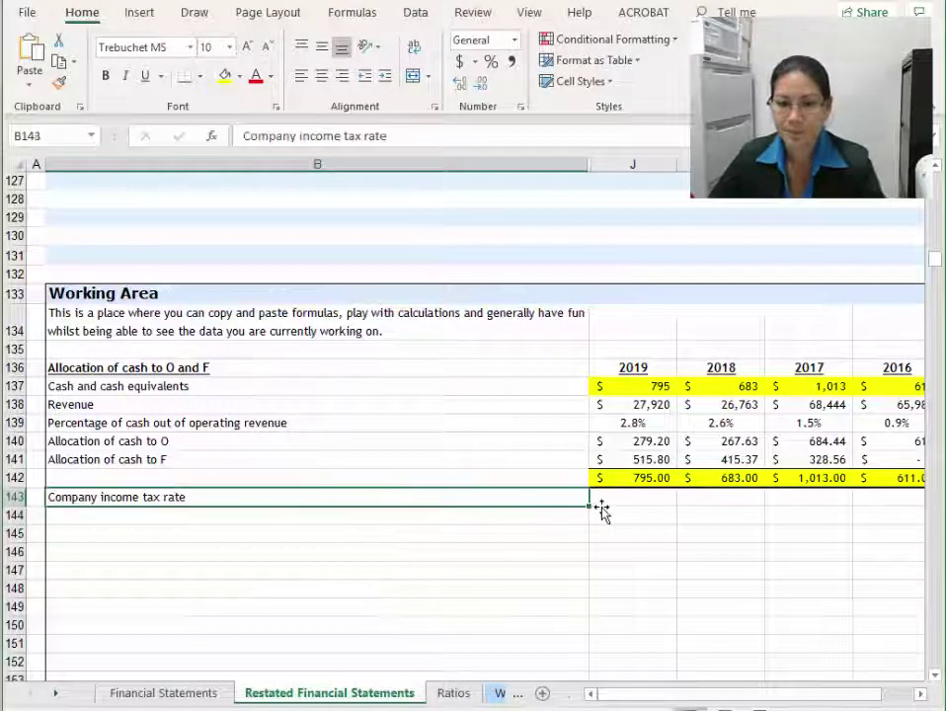
{"action": "key", "text": "ctrl+shift+equal"}
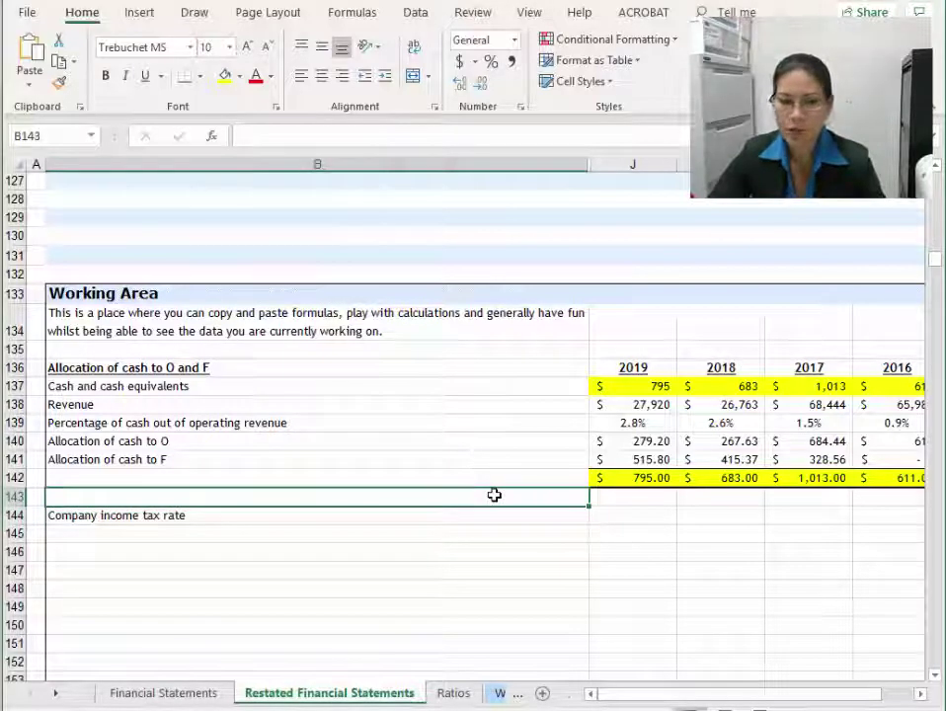
Enter 0.3 as the 2019 company income tax rate in cell J144.
{"action": "left_click", "coordinate": [644, 515]}
{"action": "type", "text": ".3"}
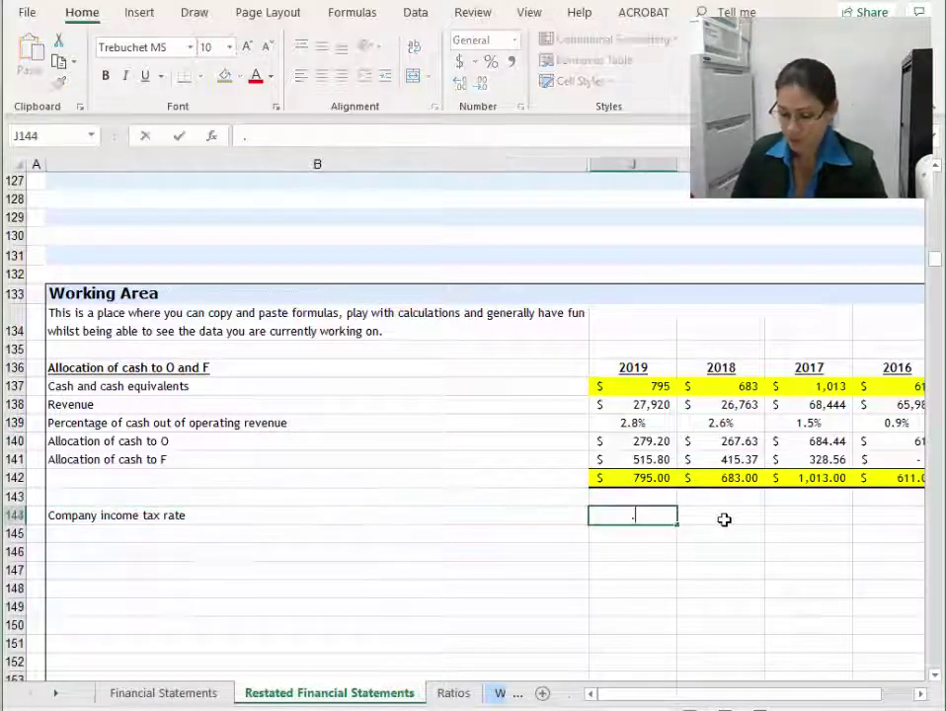
{"action": "key", "text": "Return"}
Fill the 2019 company income tax rate across to the 2016 column and format the filled cells as percentages.
{"action": "left_click", "coordinate": [673, 517]}
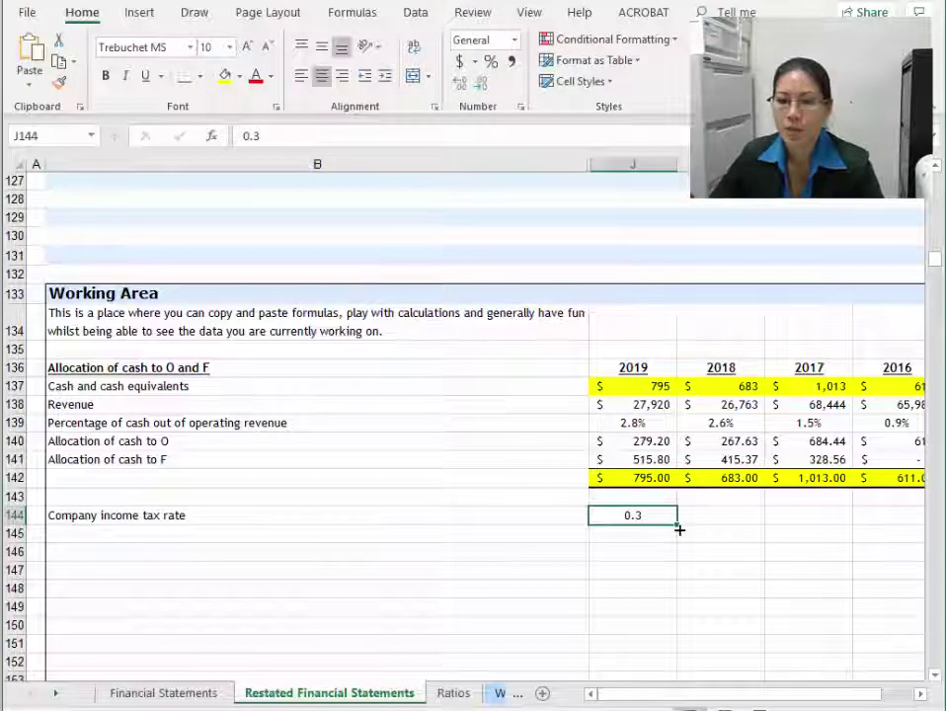
{"action": "left_click", "coordinate": [680, 534]}
{"action": "left_click", "coordinate": [676, 515]}
{"action": "left_click_drag", "start_coordinate": [677, 522], "coordinate": [917, 513]}
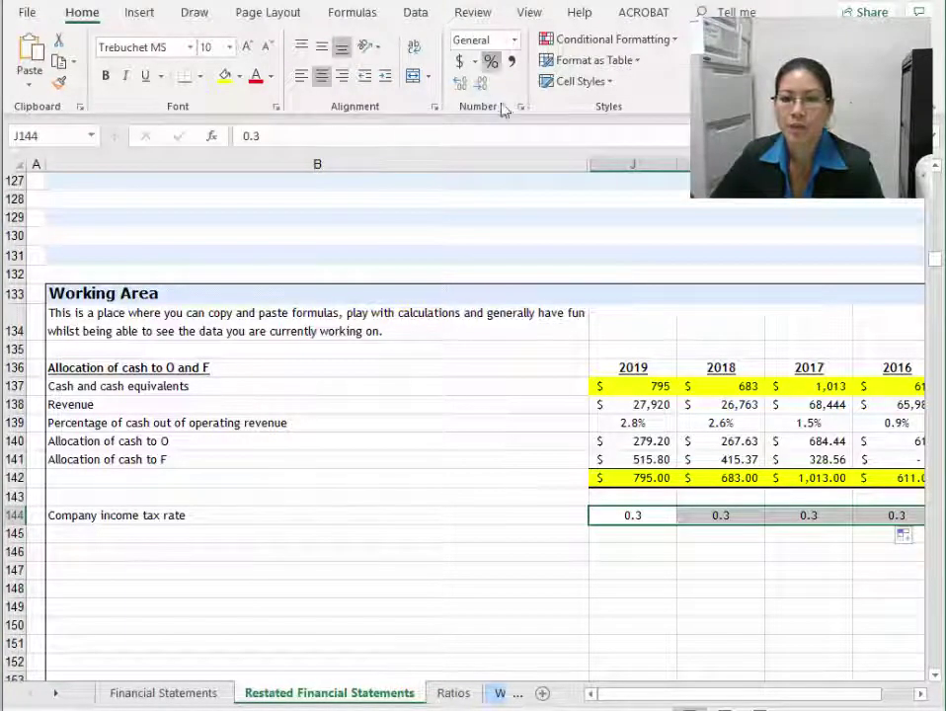
{"action": "left_click", "coordinate": [490, 61]}
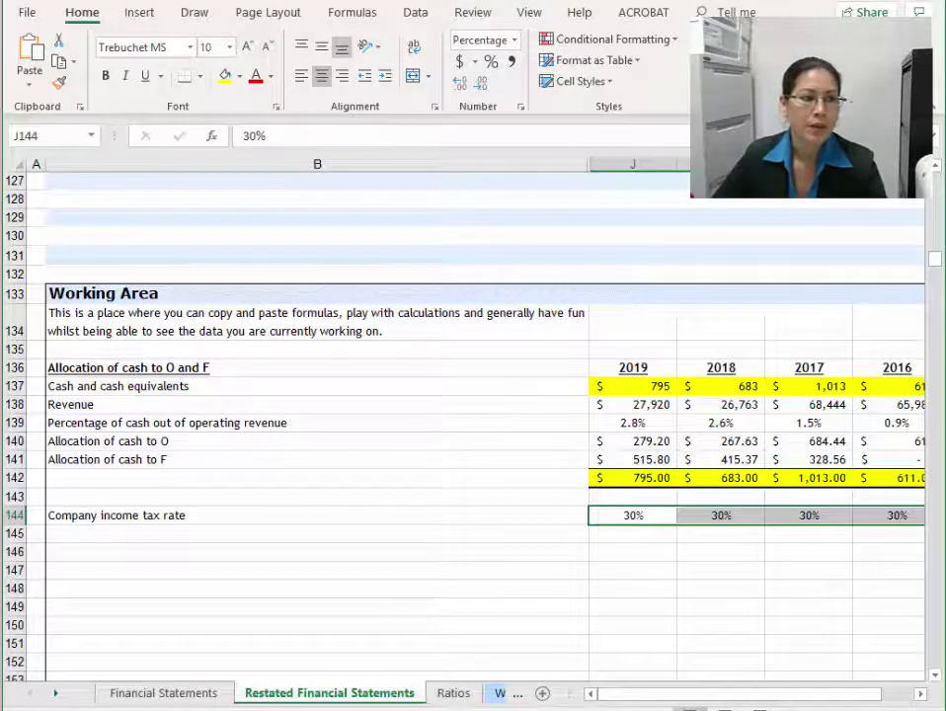
Advance the slides to "Let's restate!" and examine the study guide's Income statement section through to restated Table 4-8.
{"action": "key", "text": "alt+Tab"}
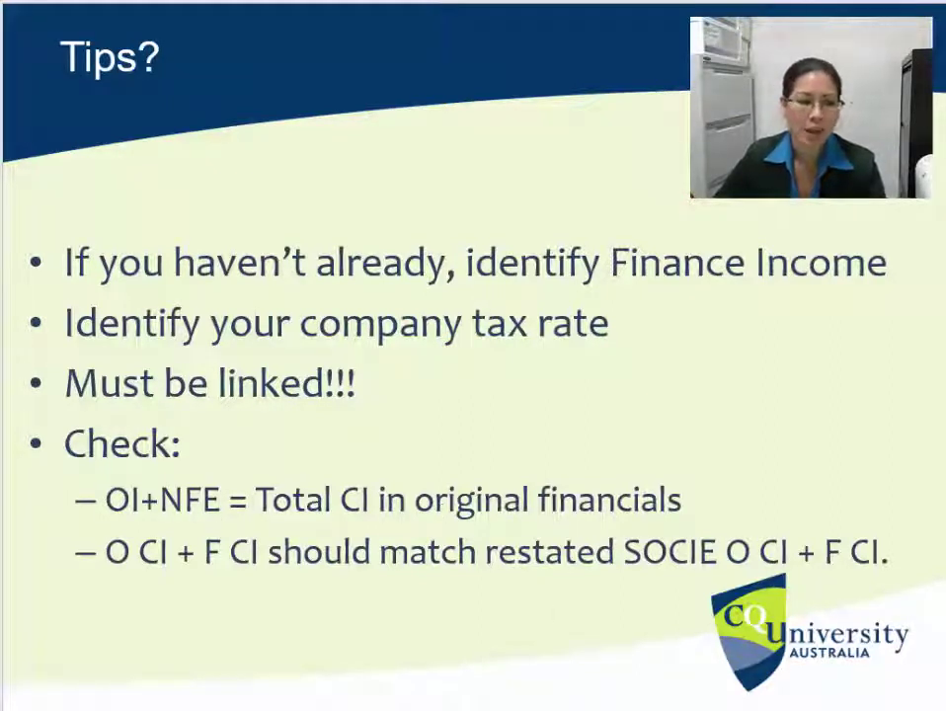
{"action": "key", "text": "Right"}
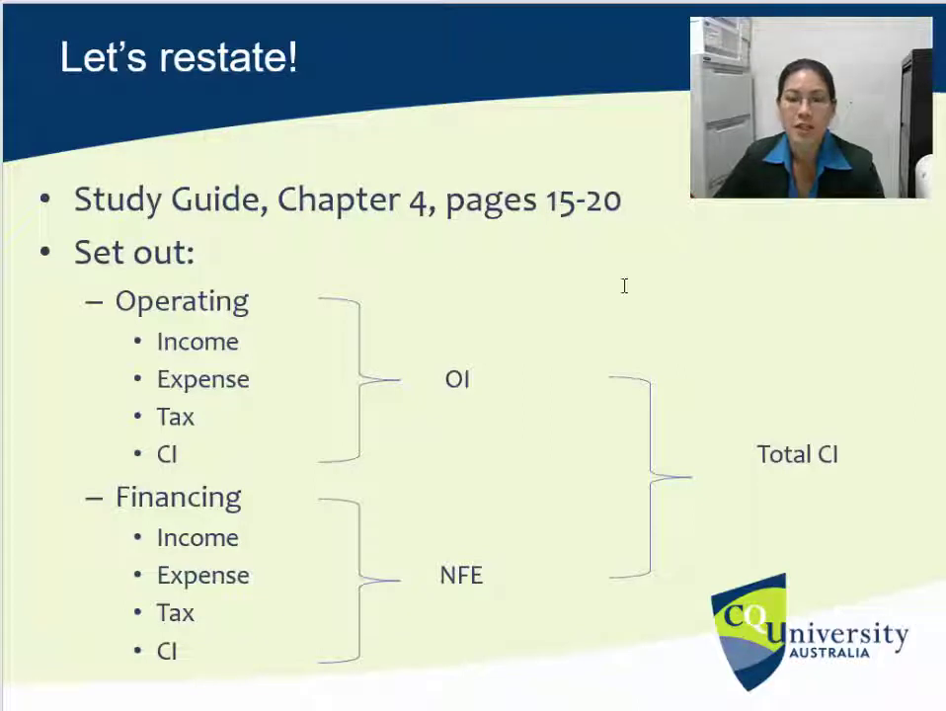
{"action": "key", "text": "alt+Tab"}
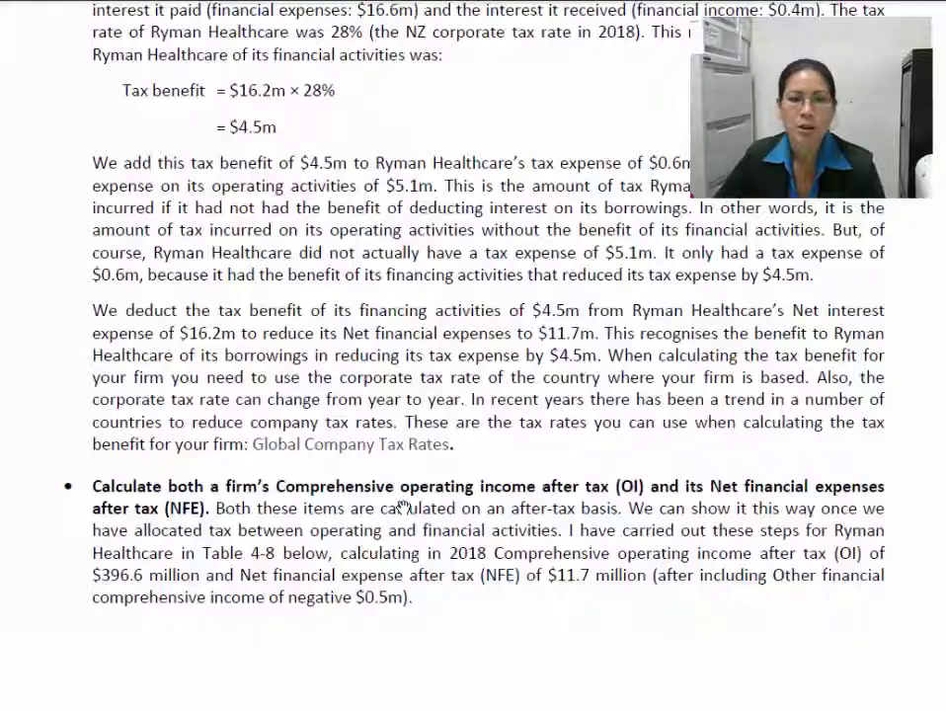
{"action": "scroll", "coordinate": [403, 505], "scroll_direction": "up", "scroll_amount": 10}
{"action": "scroll", "coordinate": [403, 505], "scroll_direction": "up", "scroll_amount": 4}
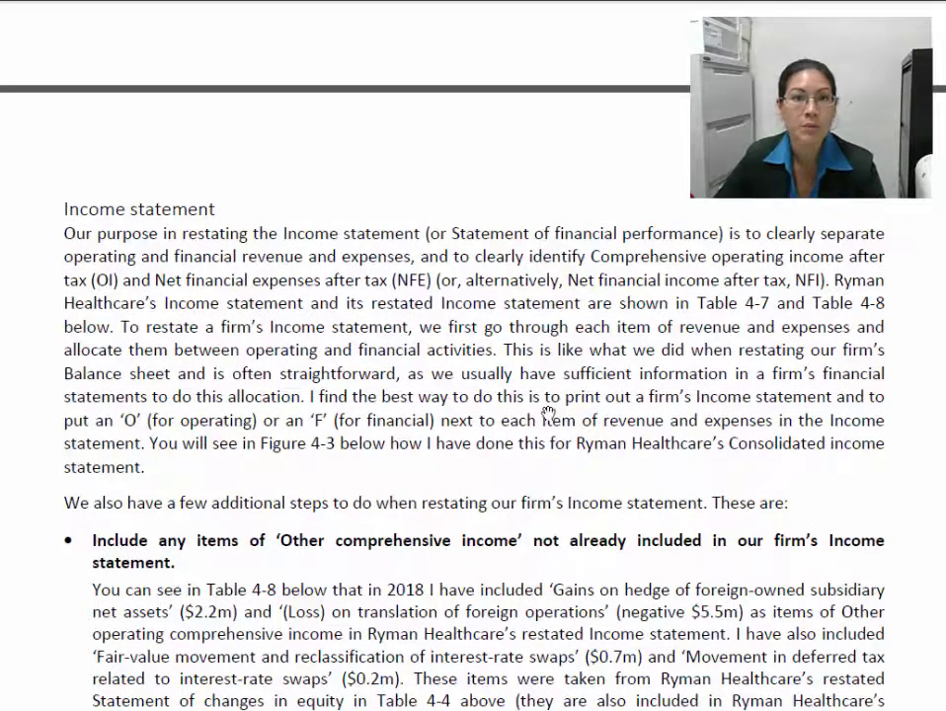
{"action": "scroll", "coordinate": [442, 483], "scroll_direction": "down", "scroll_amount": 3}
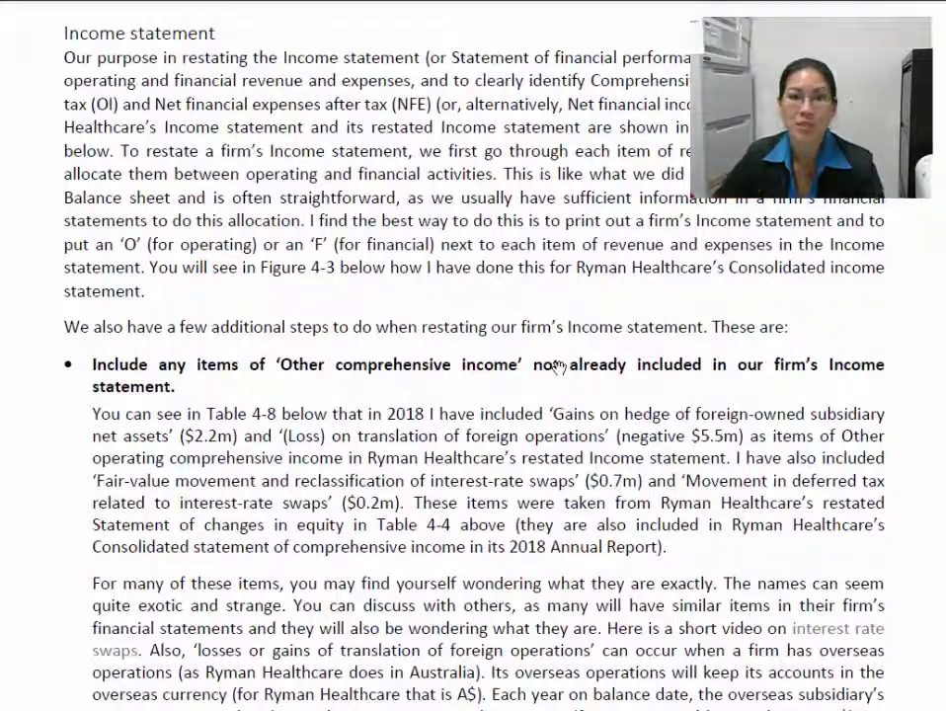
{"action": "scroll", "coordinate": [558, 367], "scroll_direction": "down", "scroll_amount": 14}
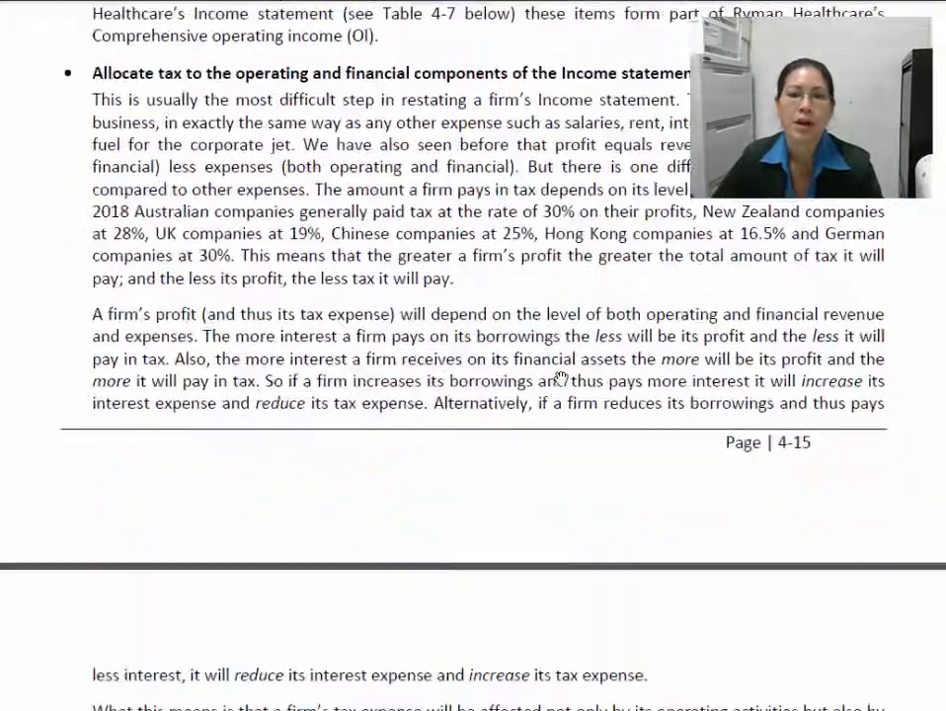
{"action": "scroll", "coordinate": [560, 376], "scroll_direction": "down", "scroll_amount": 6}
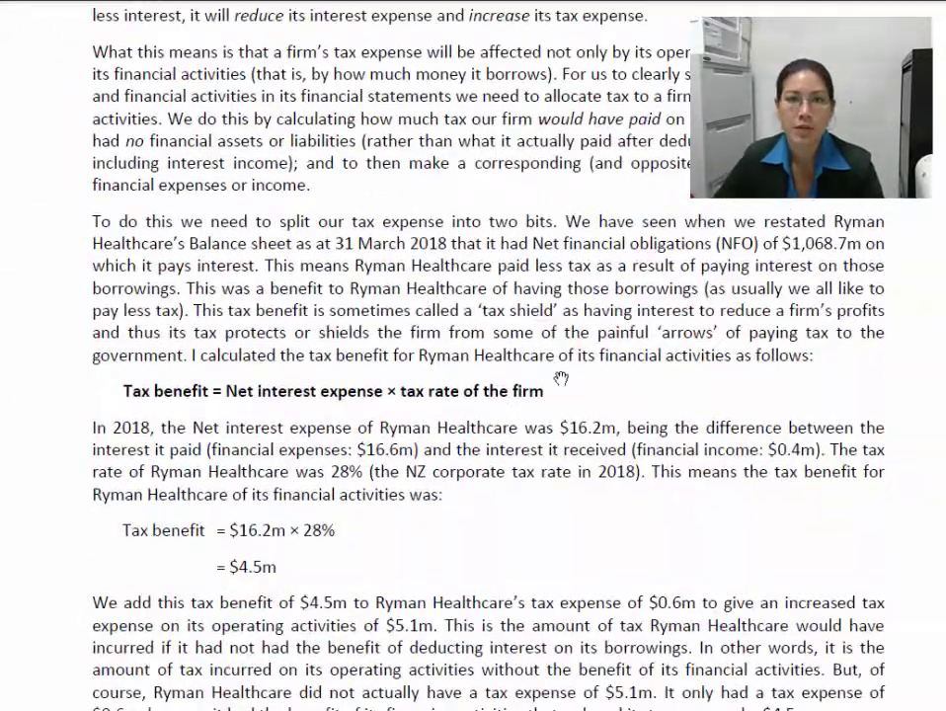
{"action": "scroll", "coordinate": [560, 378], "scroll_direction": "down", "scroll_amount": 6}
{"action": "scroll", "coordinate": [613, 362], "scroll_direction": "down", "scroll_amount": 7}
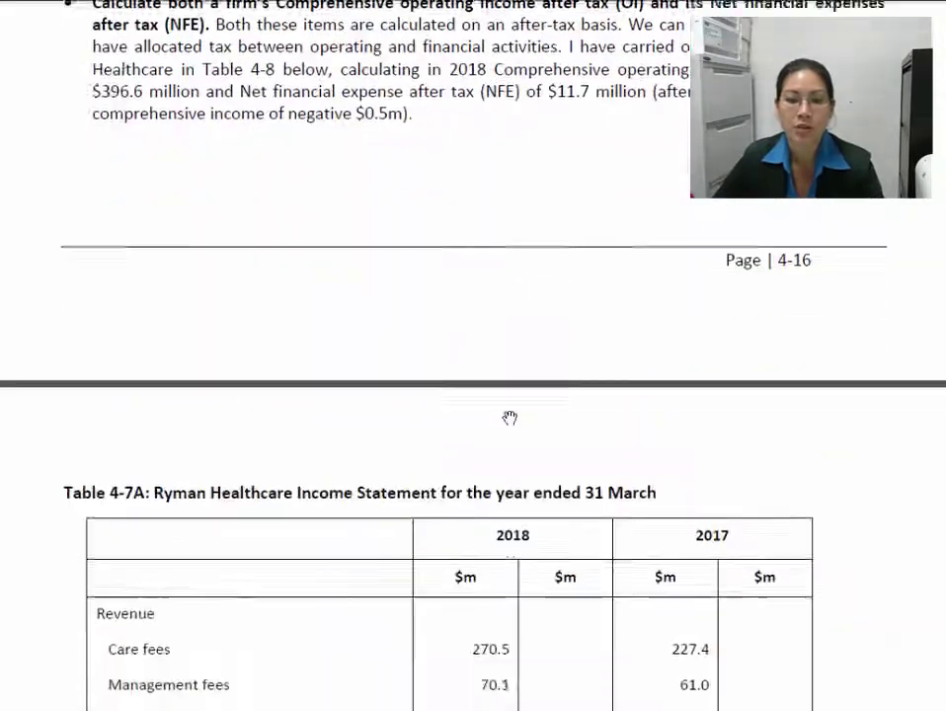
{"action": "scroll", "coordinate": [510, 418], "scroll_direction": "down", "scroll_amount": 20}
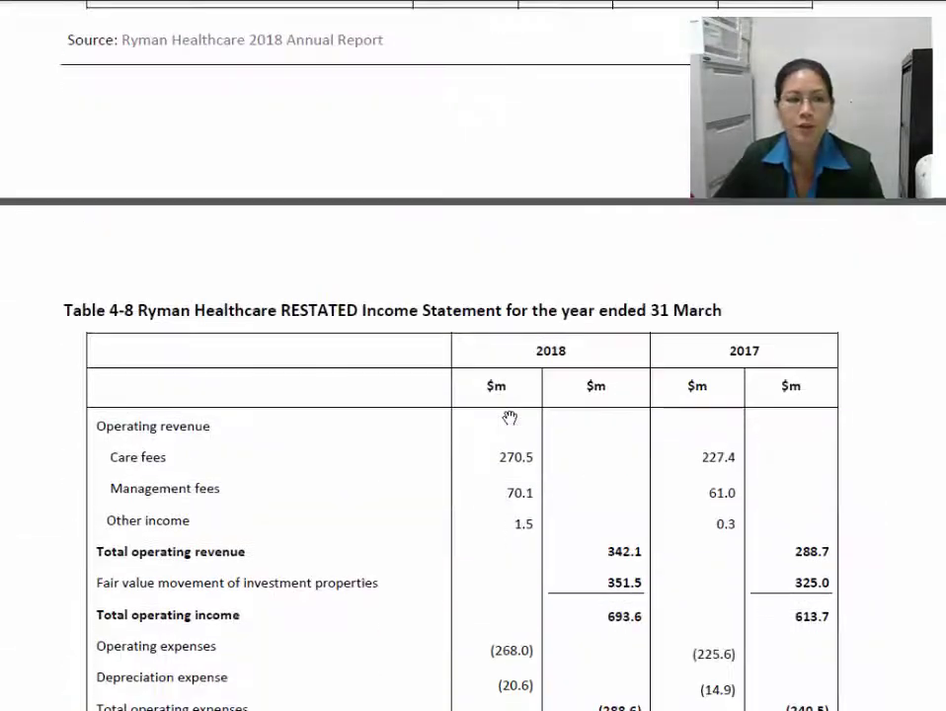
Examine the study guide's restated income statement in Table 4-8 and the O/F-marked Figure 4-3, and return to the "Let's restate!" slide.
{"action": "scroll", "coordinate": [510, 418], "scroll_direction": "down", "scroll_amount": 3}
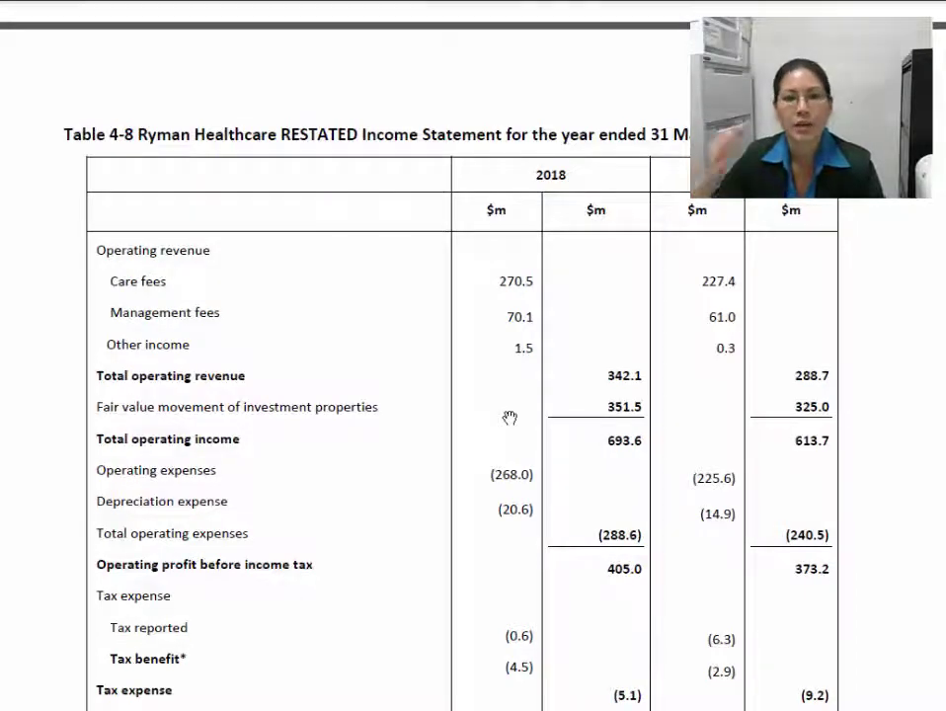
{"action": "scroll", "coordinate": [509, 418], "scroll_direction": "down", "scroll_amount": 12}
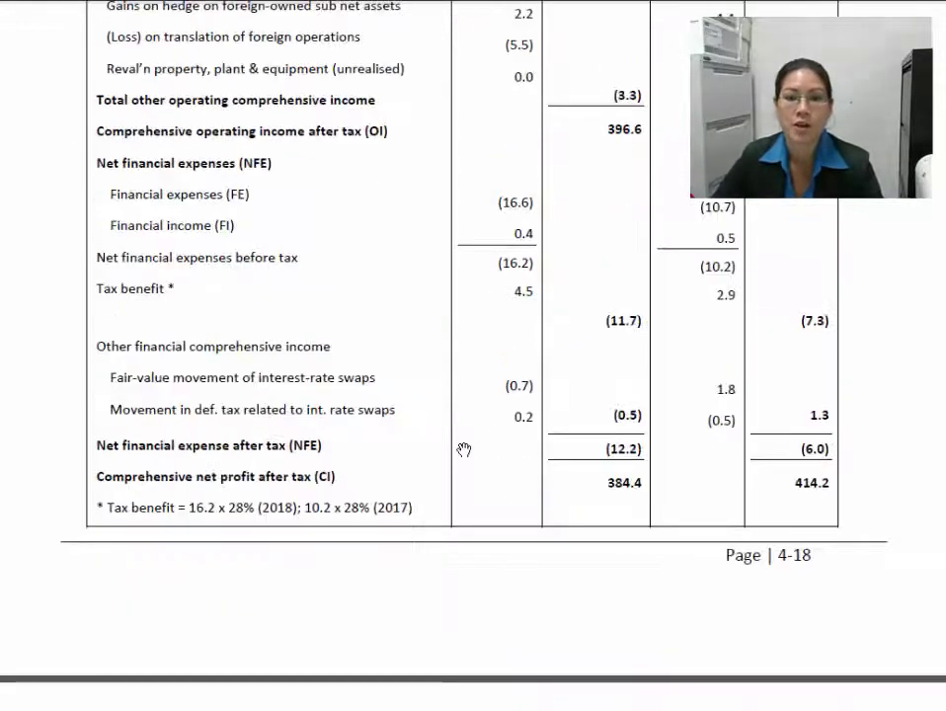
{"action": "scroll", "coordinate": [588, 415], "scroll_direction": "down", "scroll_amount": 12}
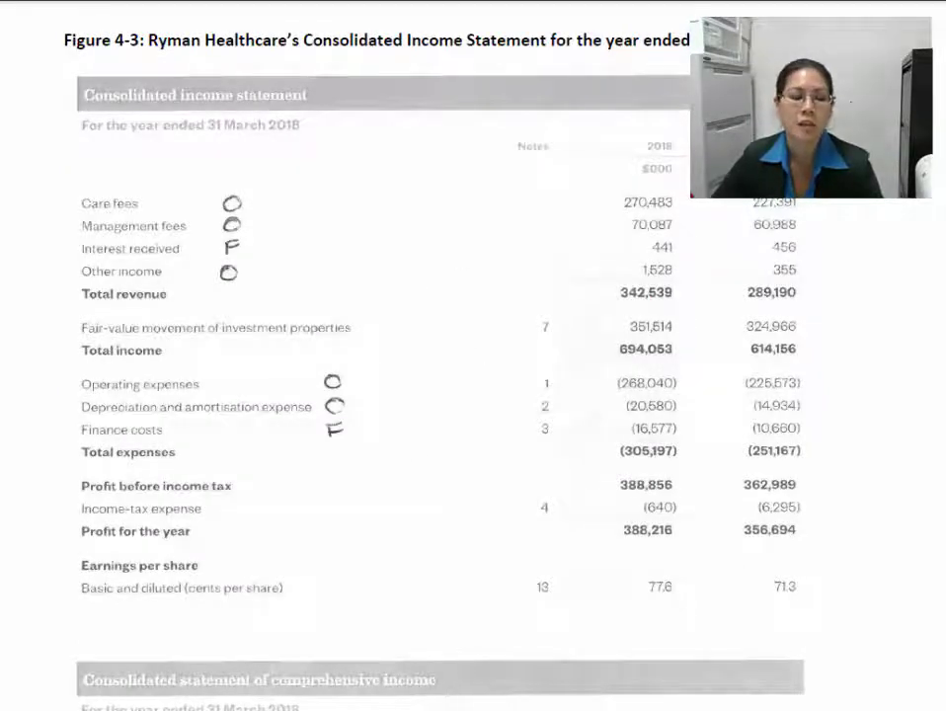
{"action": "key", "text": "alt+Tab"}
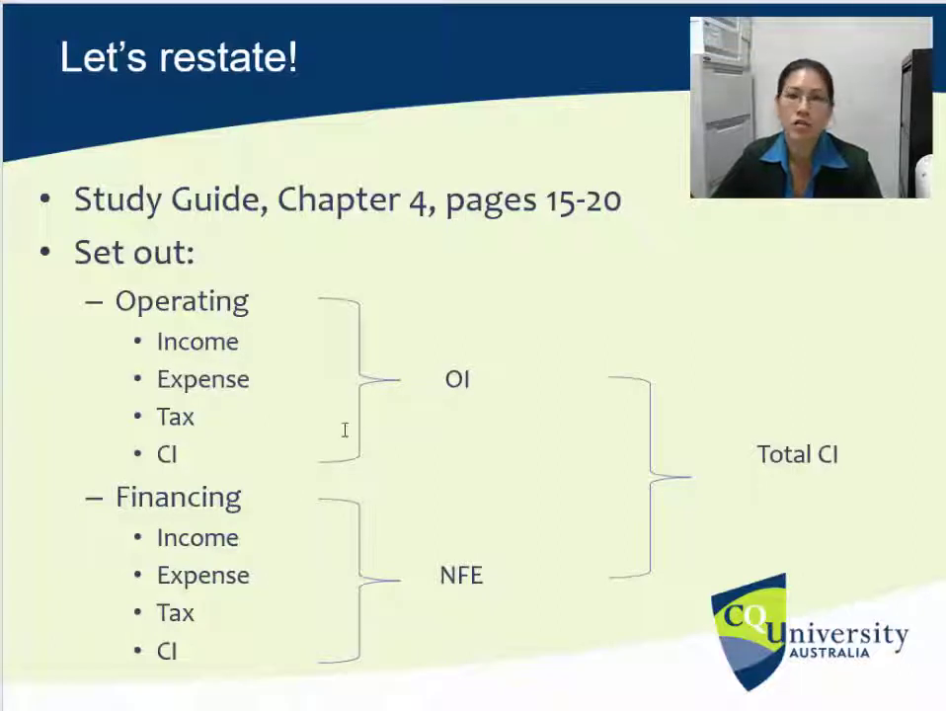
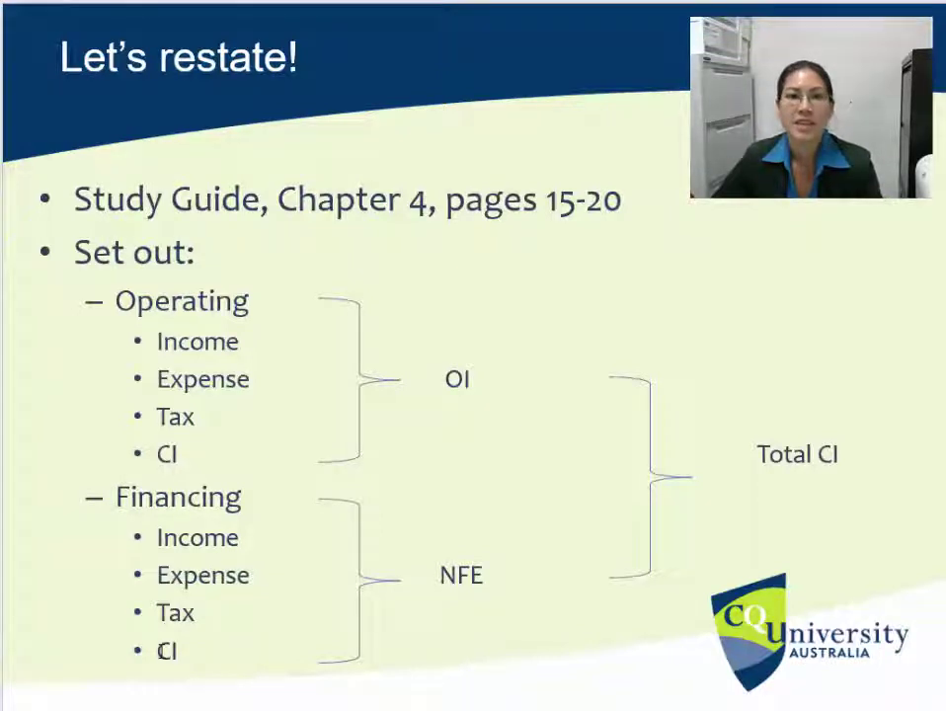
Switch to the workbook and review the Other operating CI and Other Financial CI rows in the Restated Statements of Movements in Equity.
{"action": "key", "text": "alt+Tab"}
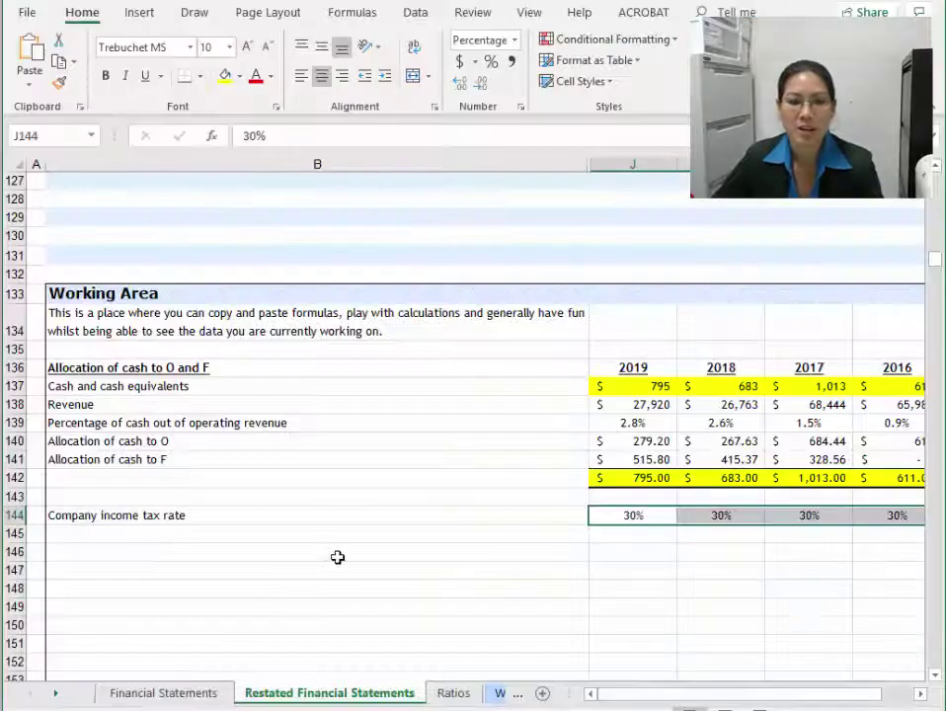
{"action": "scroll", "coordinate": [306, 556], "scroll_direction": "up", "scroll_amount": 20}
{"action": "scroll", "coordinate": [307, 556], "scroll_direction": "up", "scroll_amount": 13}
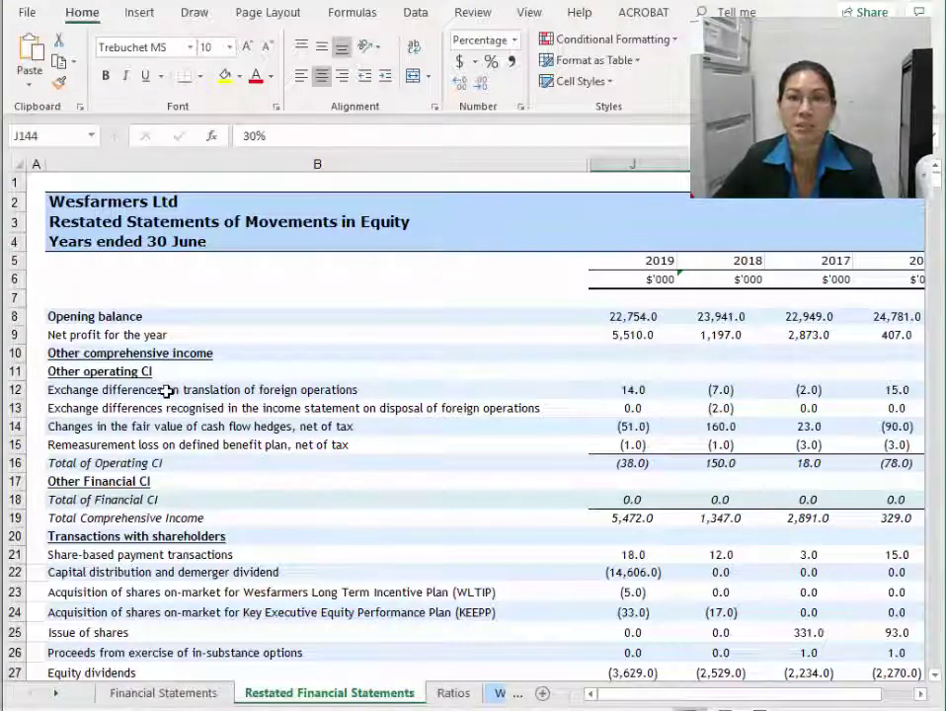
{"action": "scroll", "coordinate": [165, 391], "scroll_direction": "down", "scroll_amount": 1}
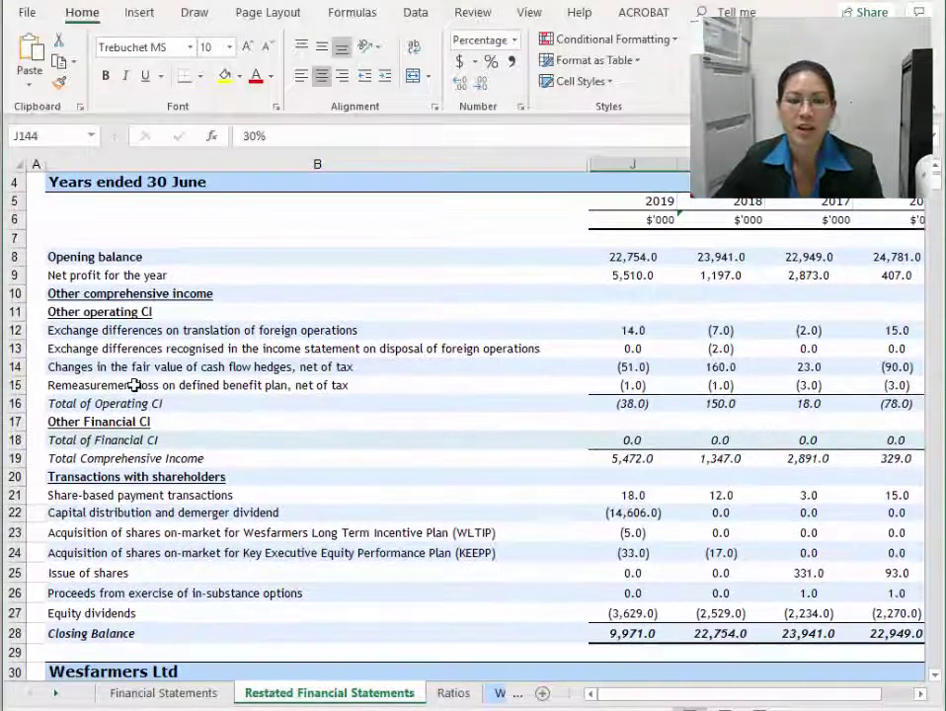
{"action": "left_click_drag", "start_coordinate": [12, 310], "coordinate": [20, 400]}
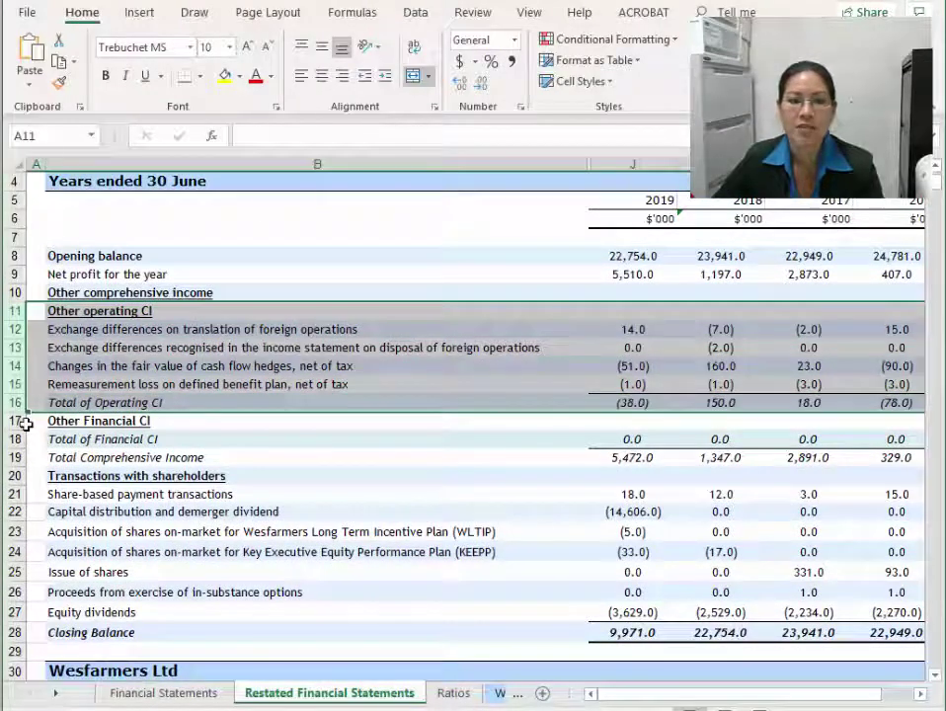
{"action": "left_click_drag", "start_coordinate": [17, 421], "coordinate": [18, 434]}
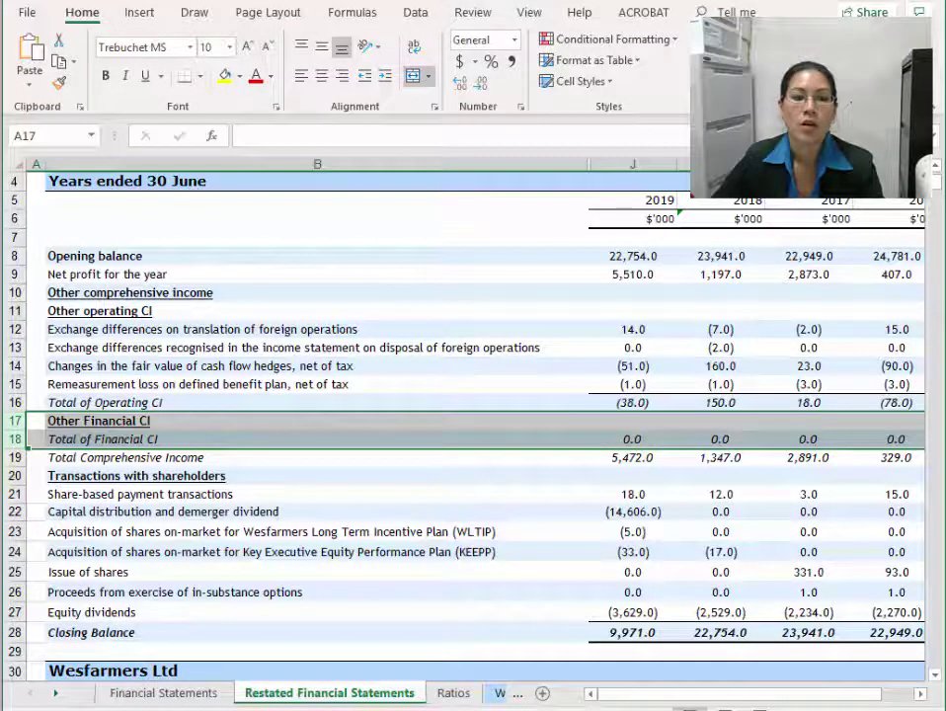
{"action": "key", "text": "alt+Tab"}
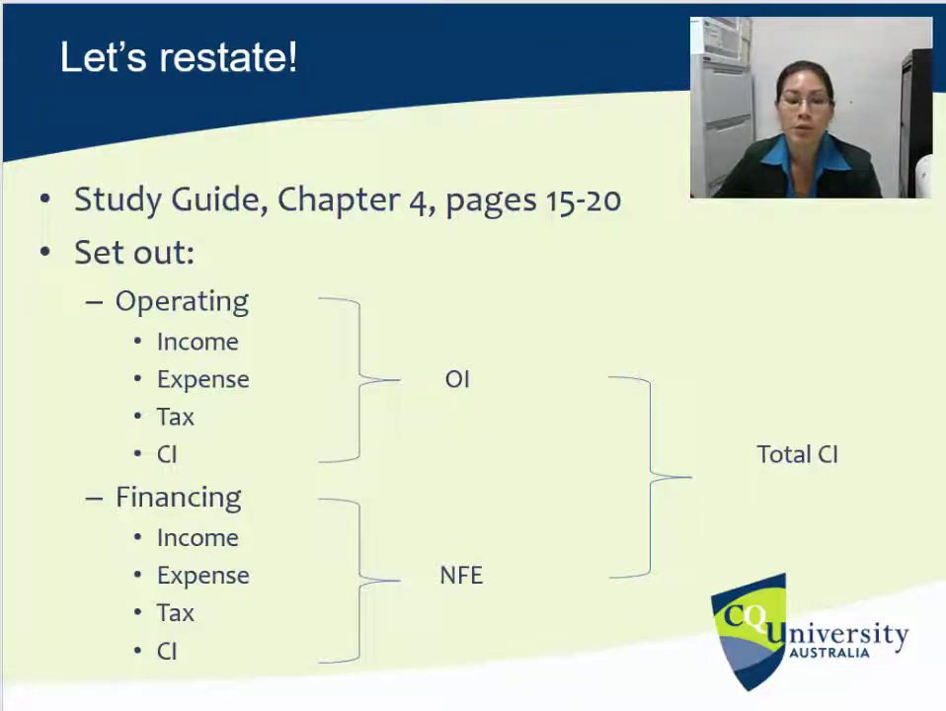
Review the Total comprehensive income row and the income statement items above it on the Financial Statements sheet, and return to the slide.
{"action": "key", "text": "alt+Tab"}
{"action": "left_click", "coordinate": [135, 693]}
{"action": "scroll", "coordinate": [438, 474], "scroll_direction": "down", "scroll_amount": 14}
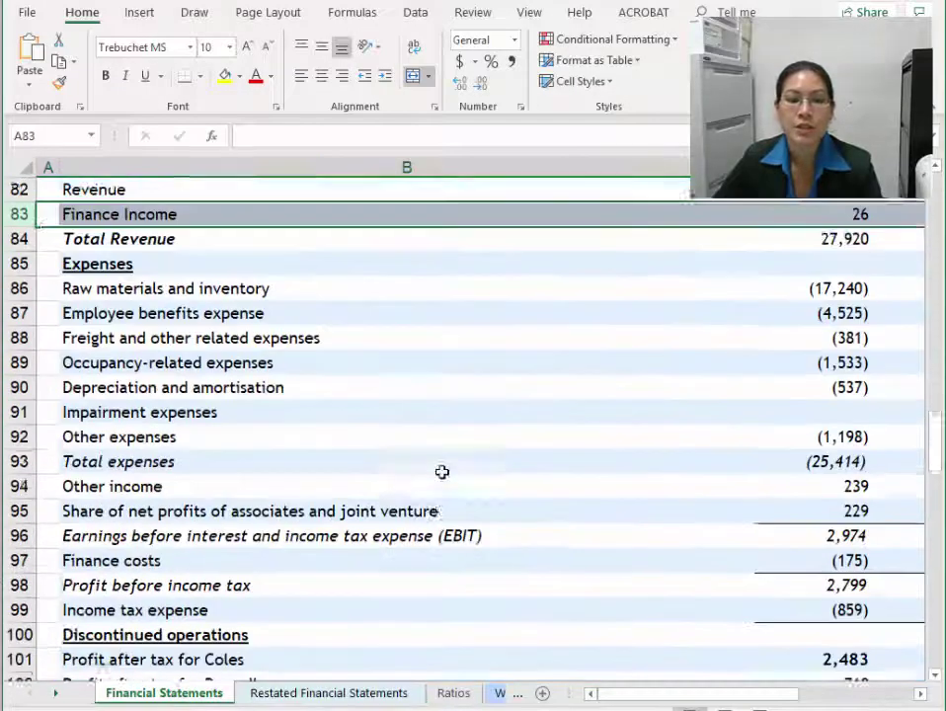
{"action": "scroll", "coordinate": [438, 476], "scroll_direction": "down", "scroll_amount": 1}
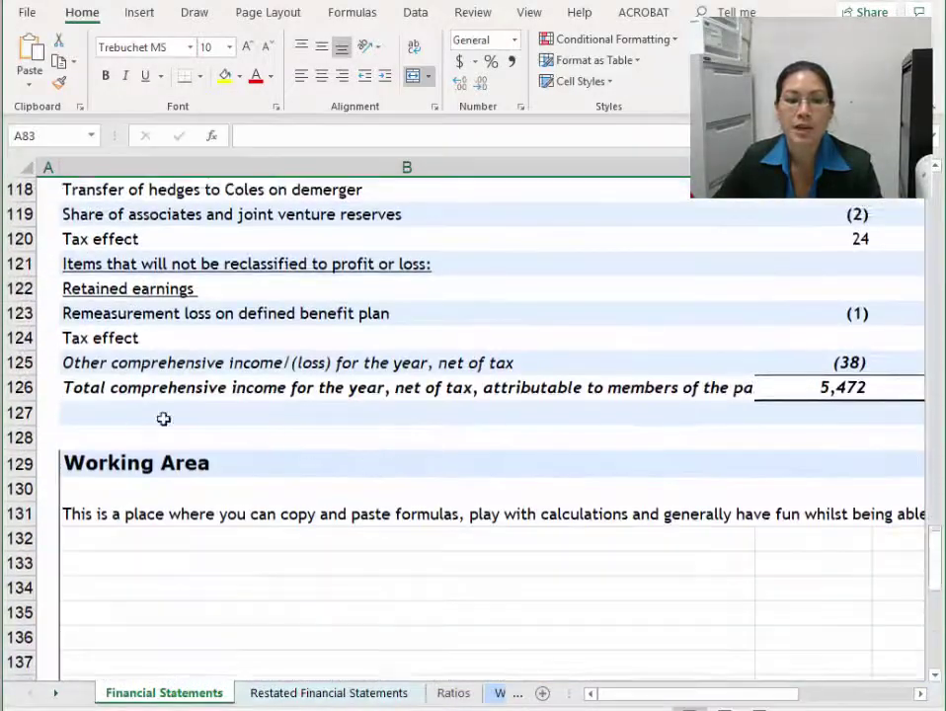
{"action": "left_click", "coordinate": [20, 387]}
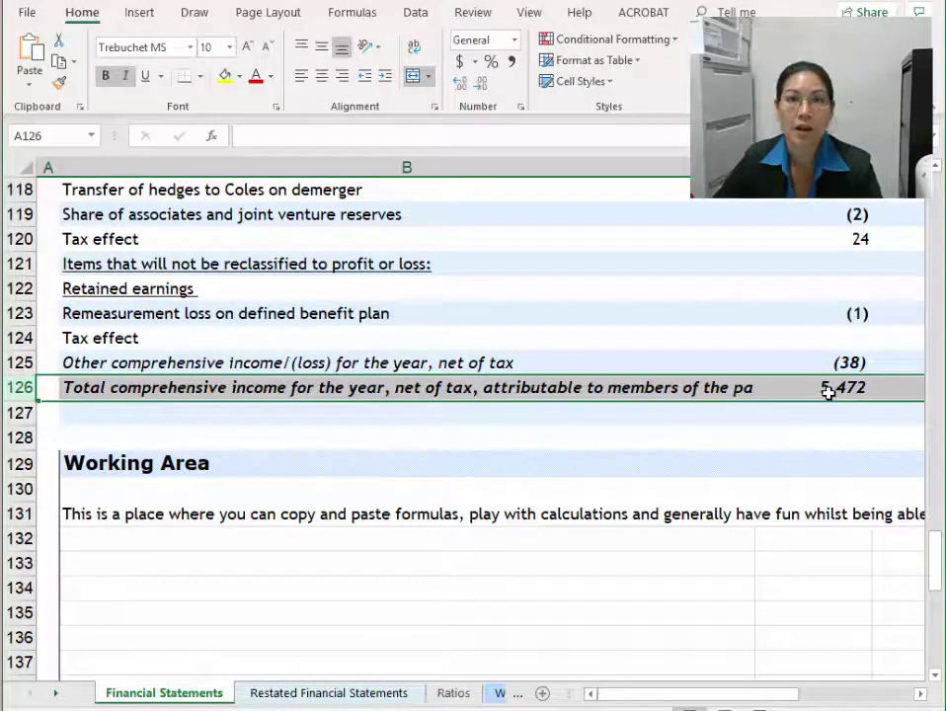
{"action": "scroll", "coordinate": [718, 392], "scroll_direction": "up", "scroll_amount": 9}
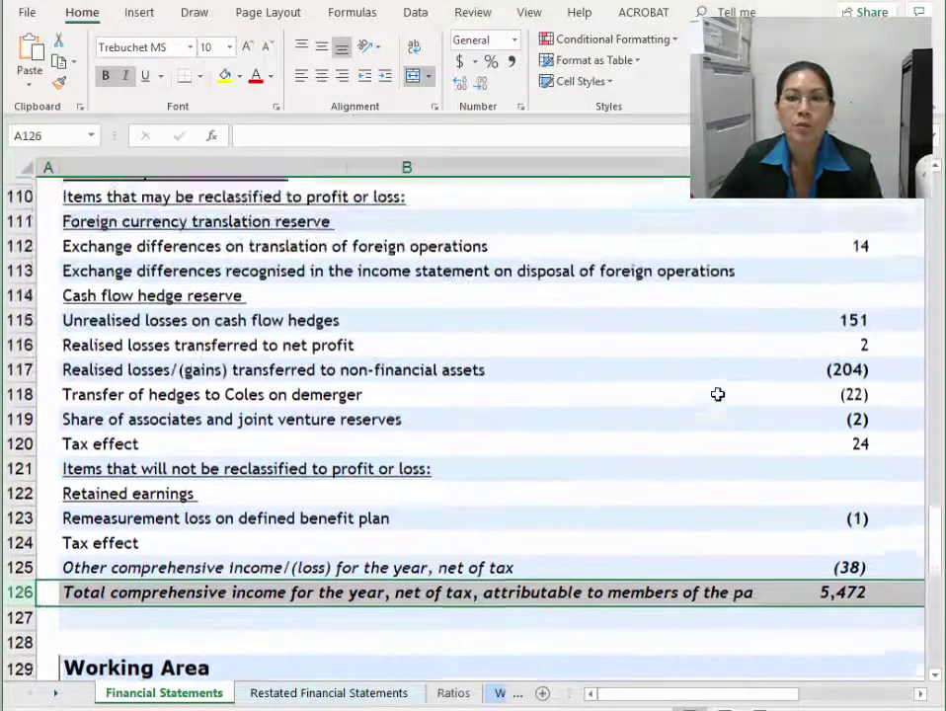
{"action": "scroll", "coordinate": [242, 413], "scroll_direction": "up", "scroll_amount": 3}
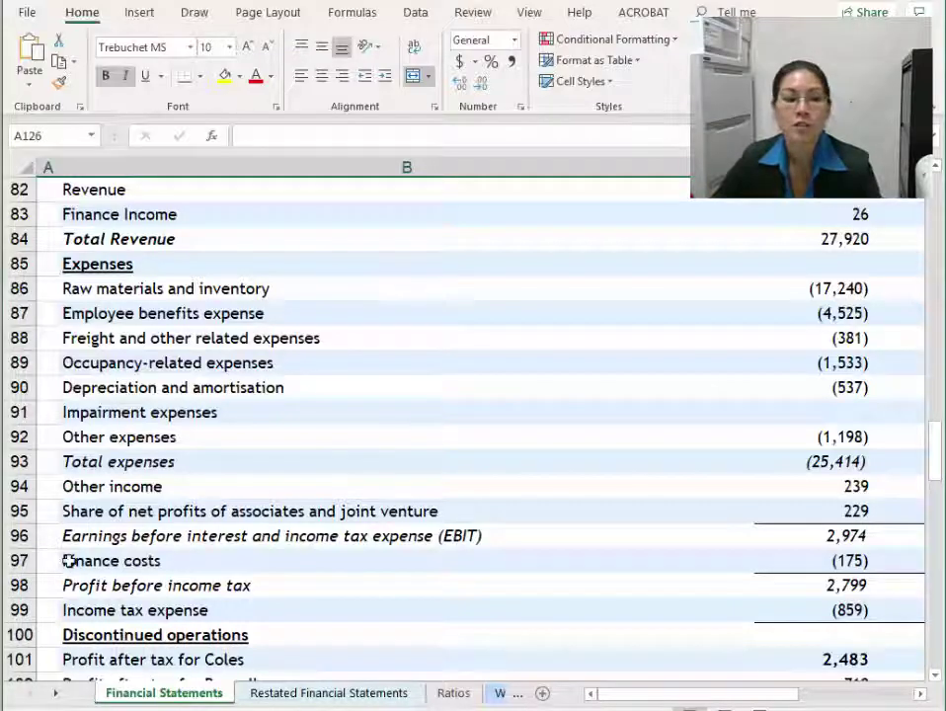
{"action": "key", "text": "alt+Tab"}
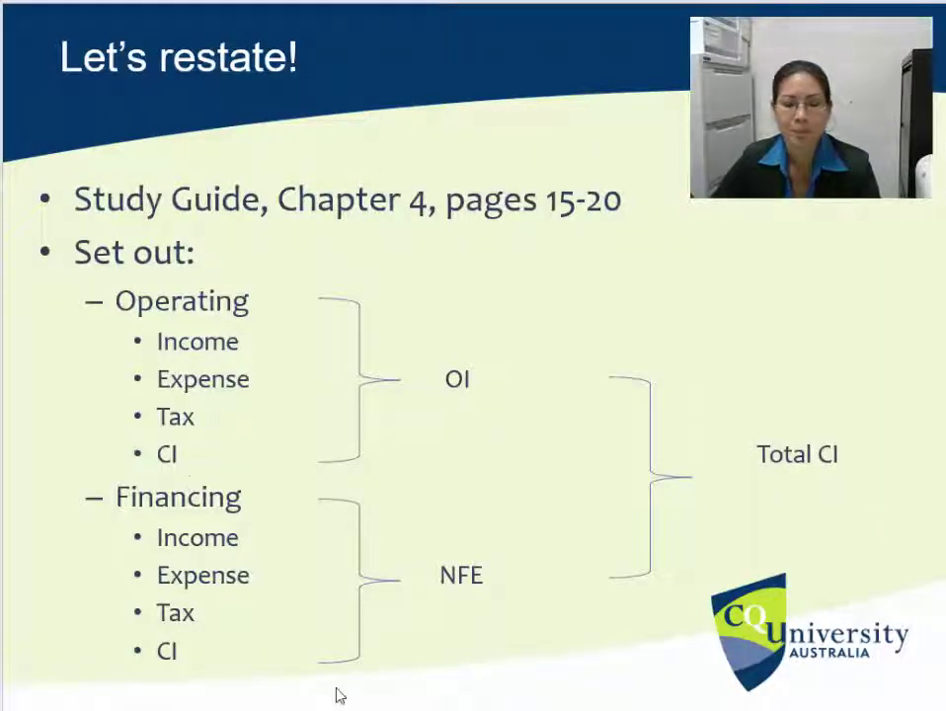
Return to the Financial Statements sheet and compare the unmarked income statement items with the O and F classifications beside the balance sheet liabilities.
{"action": "left_click", "coordinate": [108, 691]}
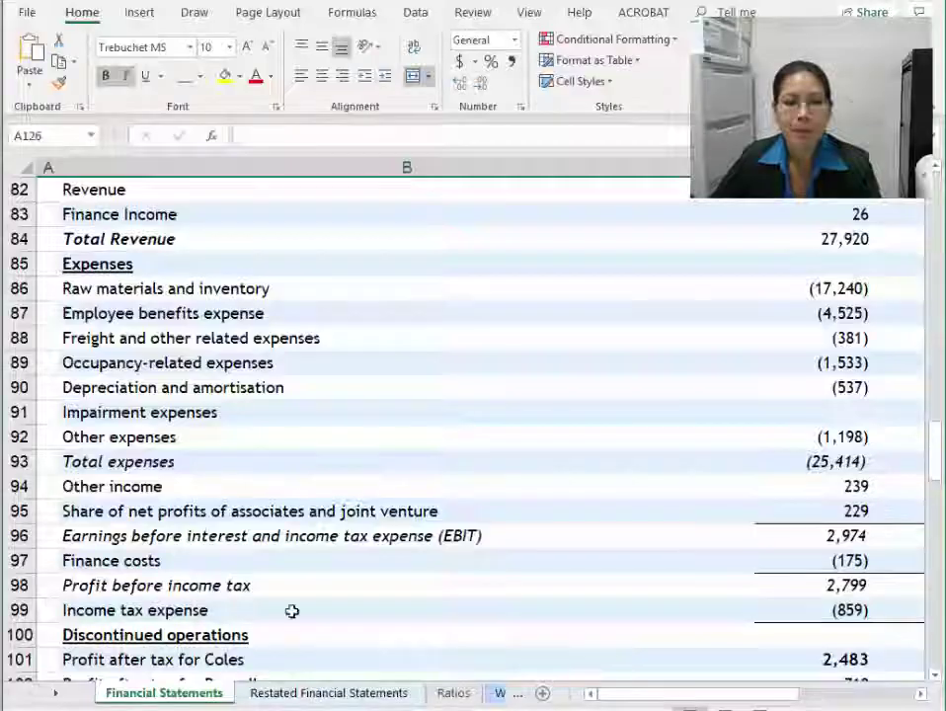
{"action": "scroll", "coordinate": [138, 335], "scroll_direction": "up", "scroll_amount": 1}
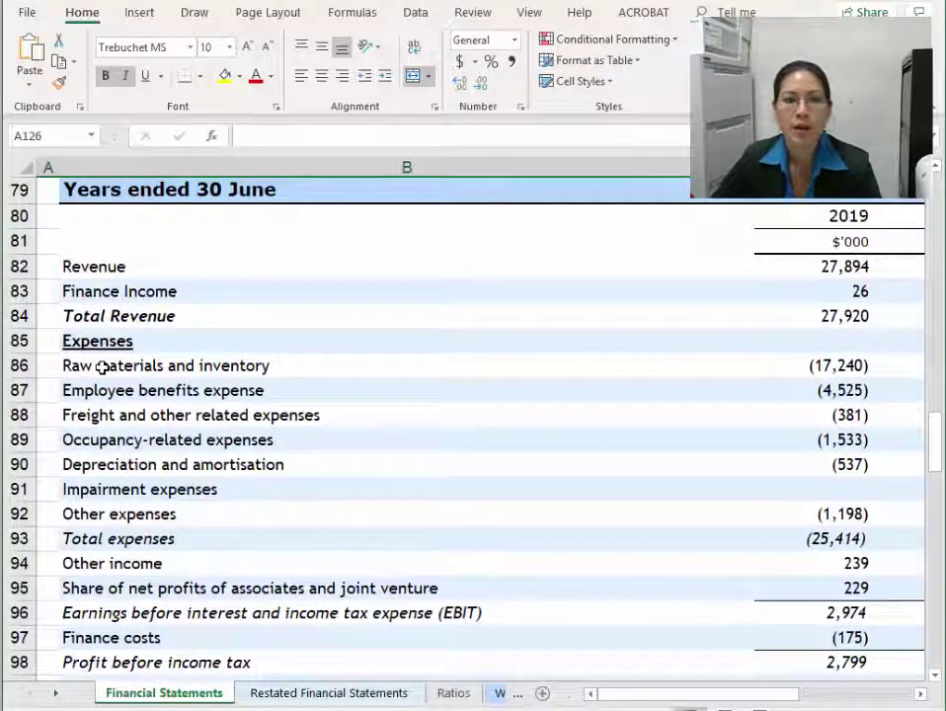
{"action": "scroll", "coordinate": [101, 368], "scroll_direction": "up", "scroll_amount": 4}
{"action": "scroll", "coordinate": [102, 367], "scroll_direction": "down", "scroll_amount": 4}
{"action": "scroll", "coordinate": [100, 372], "scroll_direction": "up", "scroll_amount": 11}
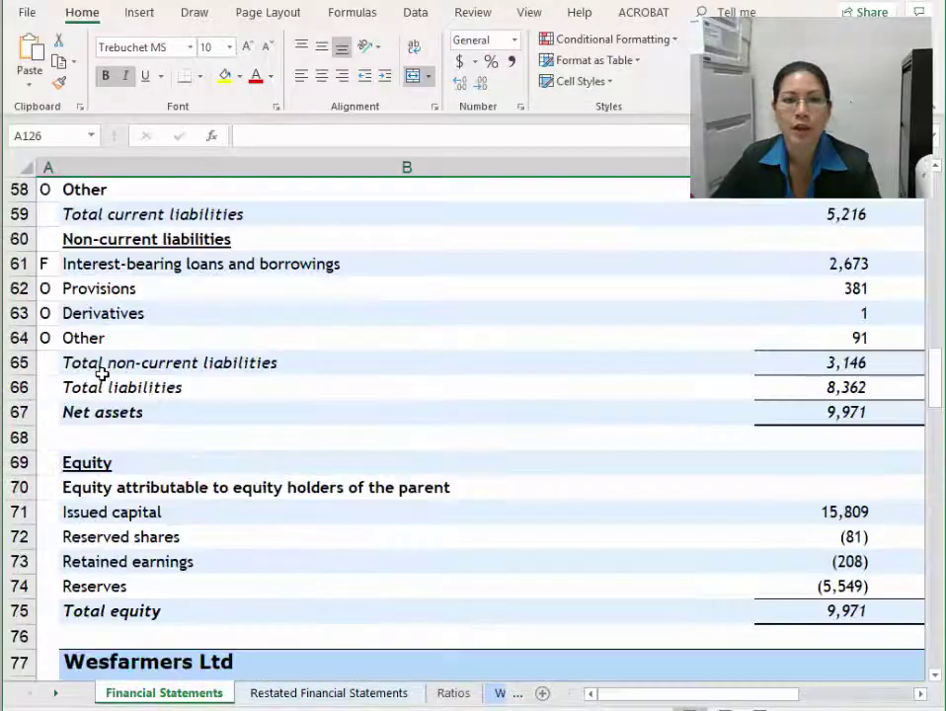
{"action": "scroll", "coordinate": [242, 380], "scroll_direction": "down", "scroll_amount": 11}
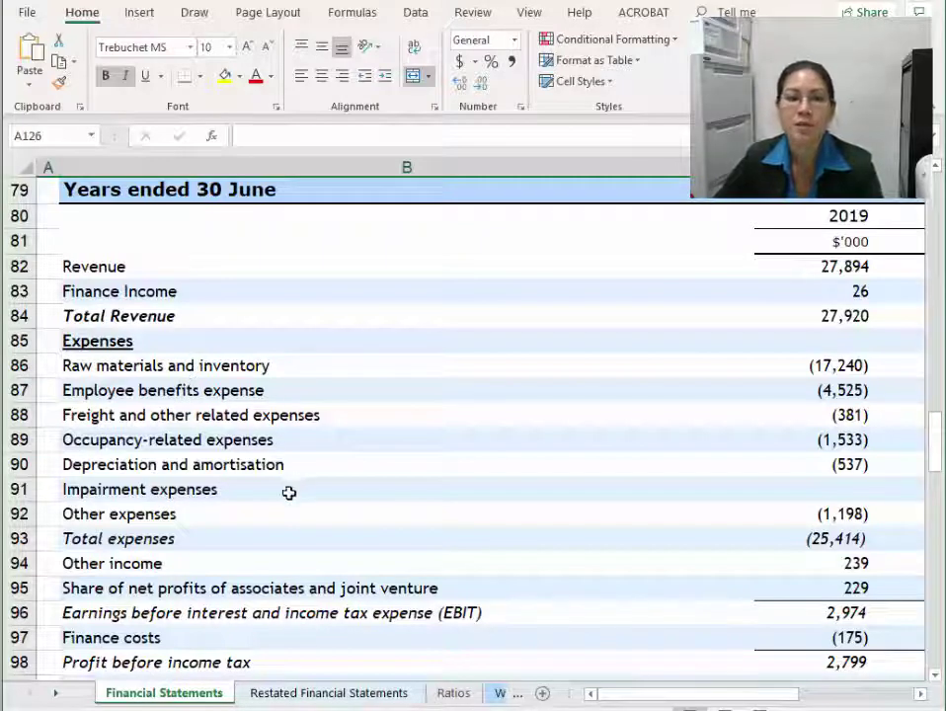
{"action": "scroll", "coordinate": [283, 503], "scroll_direction": "down", "scroll_amount": 2}
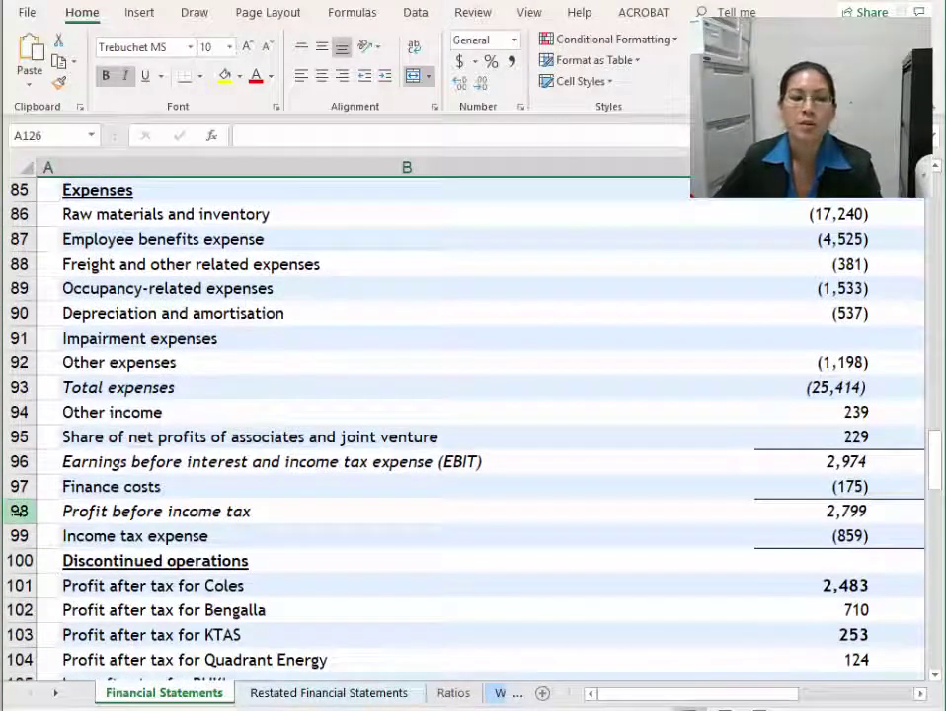
Inspect the 2019 Profit before income tax and its formula, and look through the restated equity and financial position statements.
{"action": "left_click", "coordinate": [112, 514]}
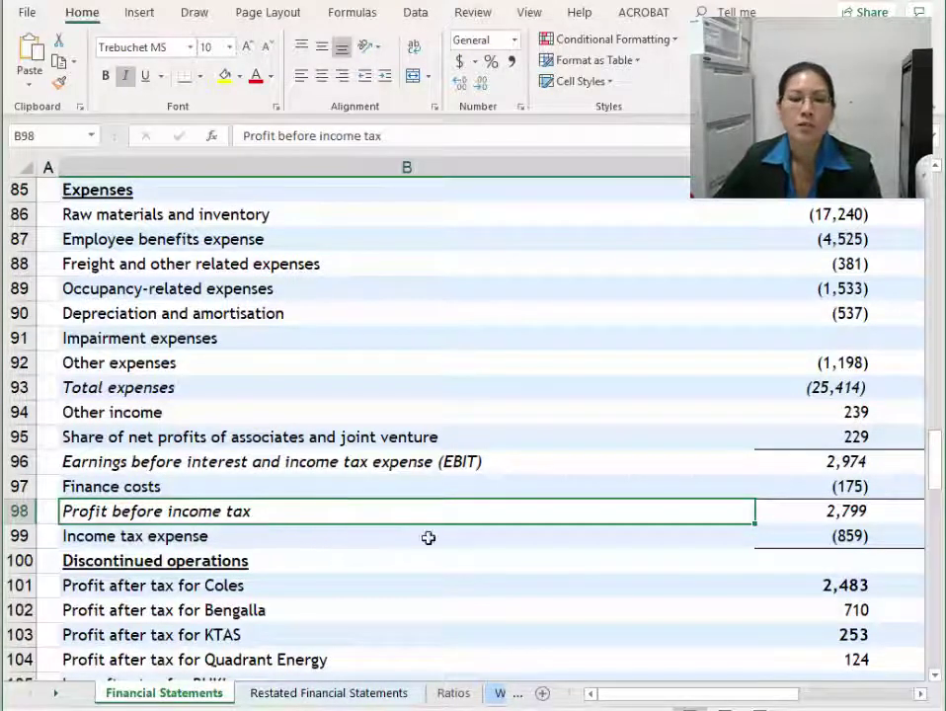
{"action": "left_click", "coordinate": [837, 515]}
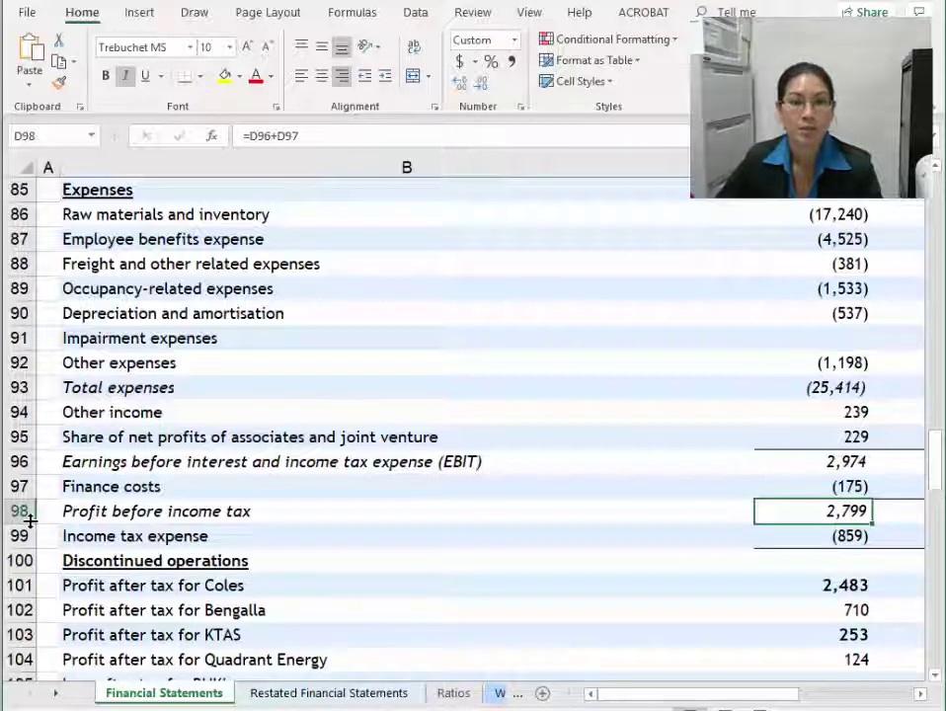
{"action": "scroll", "coordinate": [114, 314], "scroll_direction": "up", "scroll_amount": 3}
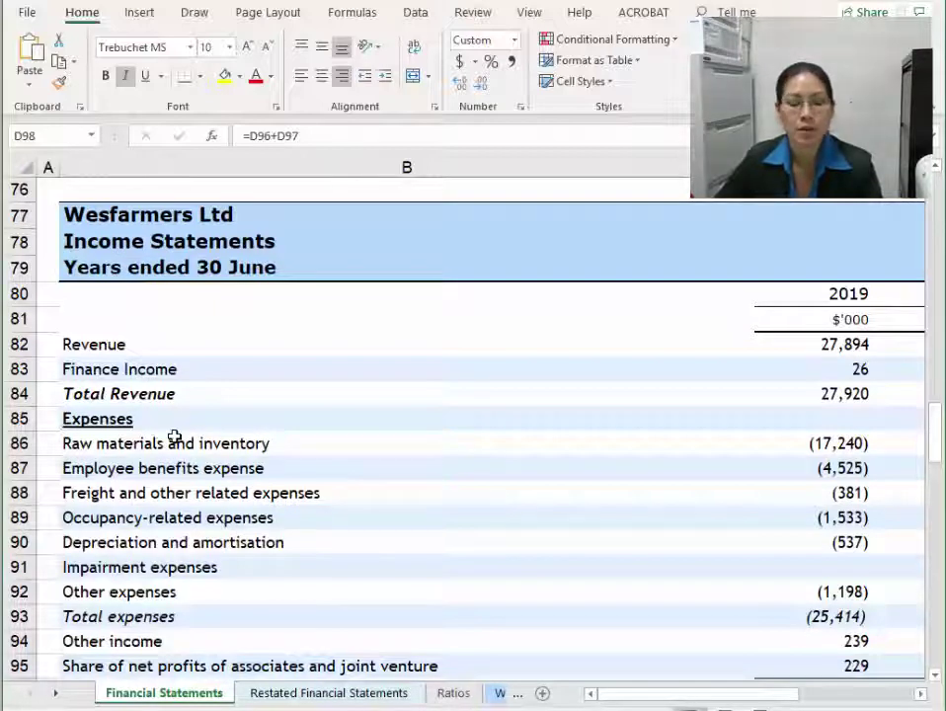
{"action": "left_click", "coordinate": [331, 693]}
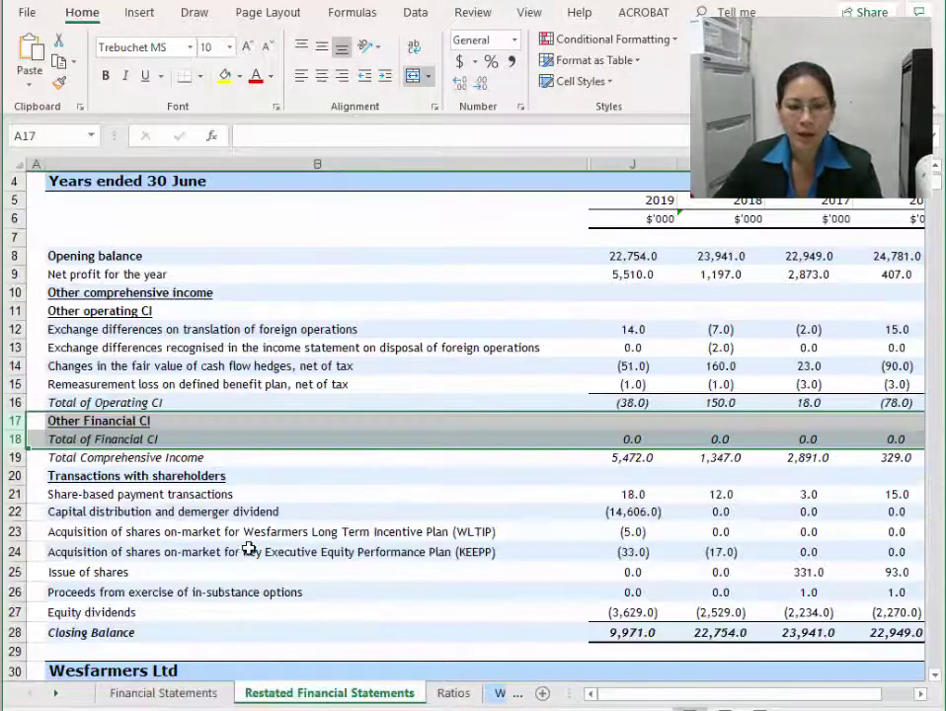
{"action": "scroll", "coordinate": [172, 668], "scroll_direction": "down", "scroll_amount": 6}
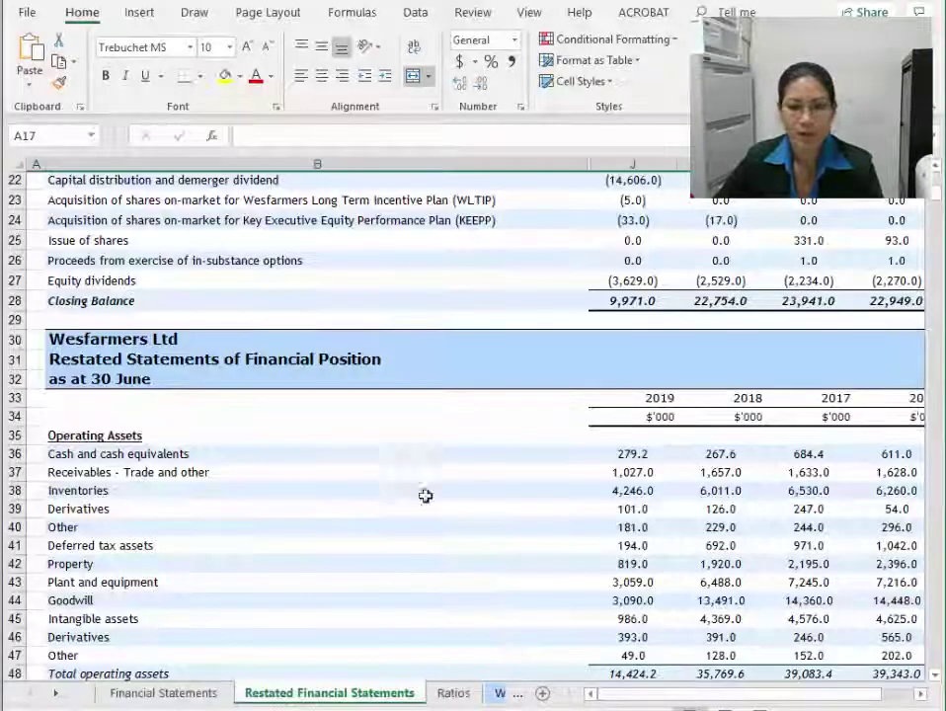
Classify Revenue as O and Finance Income as F in column A of the income statement on the Financial Statements sheet.
{"action": "left_click", "coordinate": [164, 692]}
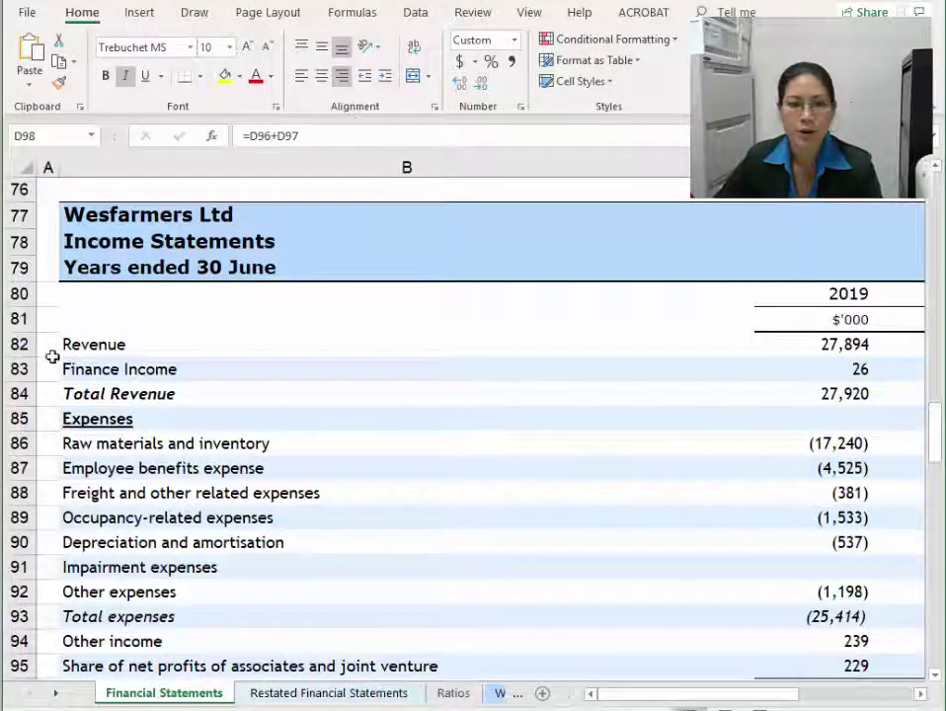
{"action": "left_click", "coordinate": [98, 344]}
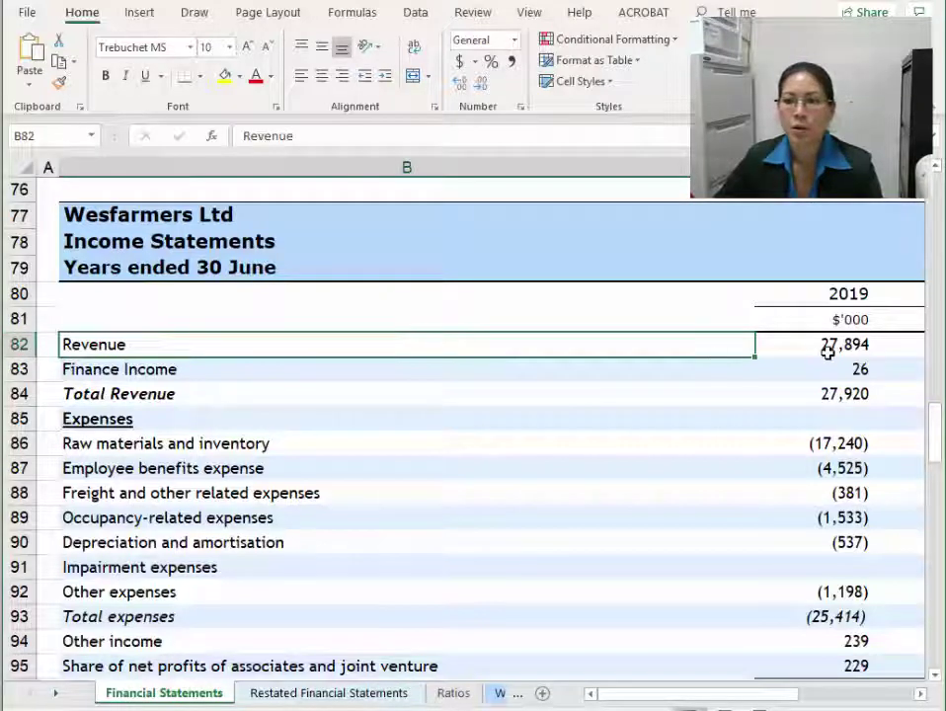
{"action": "left_click", "coordinate": [46, 344]}
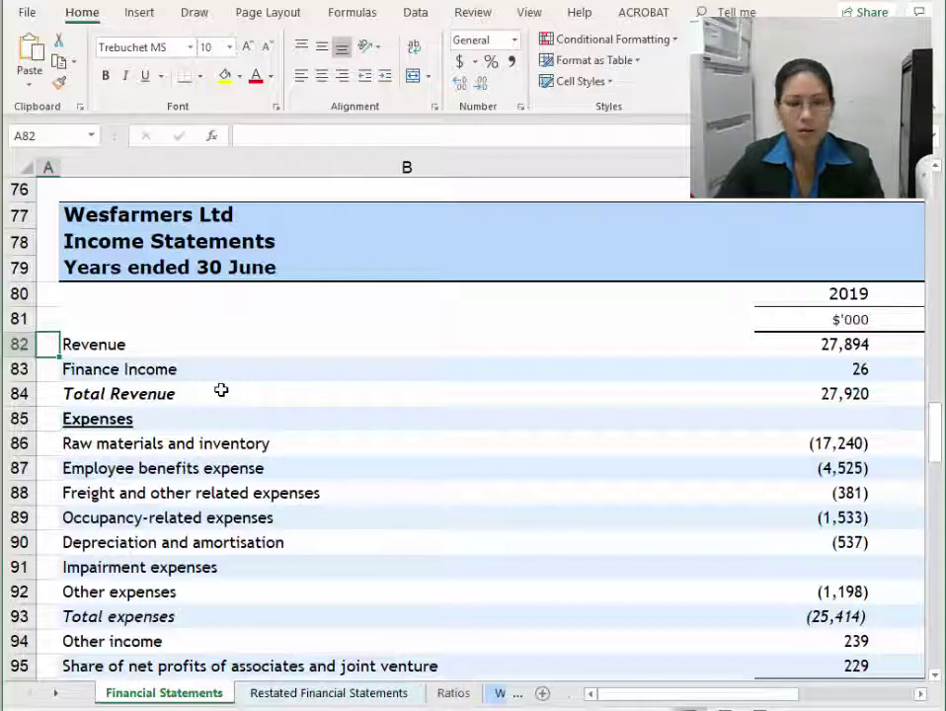
{"action": "type", "text": "O"}
{"action": "key", "text": "Return"}
{"action": "type", "text": "F"}
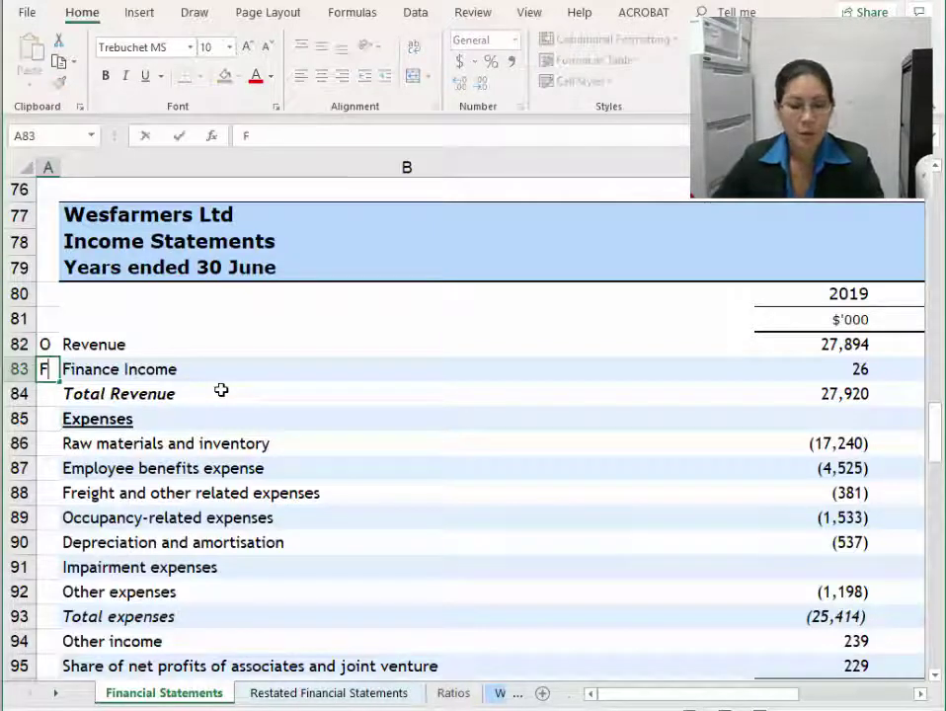
{"action": "key", "text": "Return"}
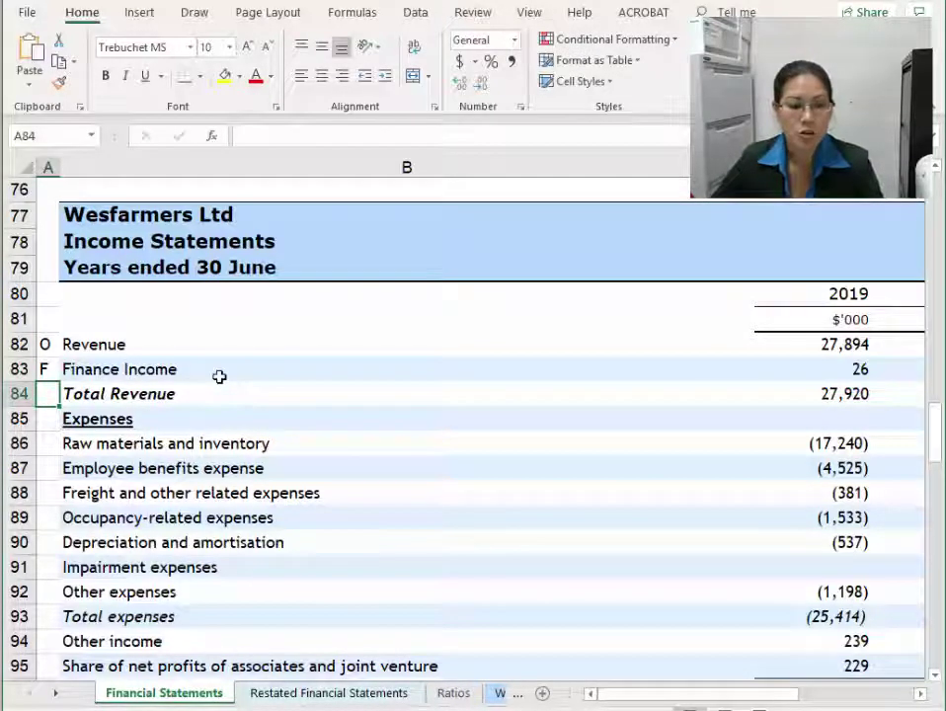
Classify Raw materials and inventory and Employee benefits expense as O in column A of the income statement.
{"action": "left_click", "coordinate": [40, 421]}
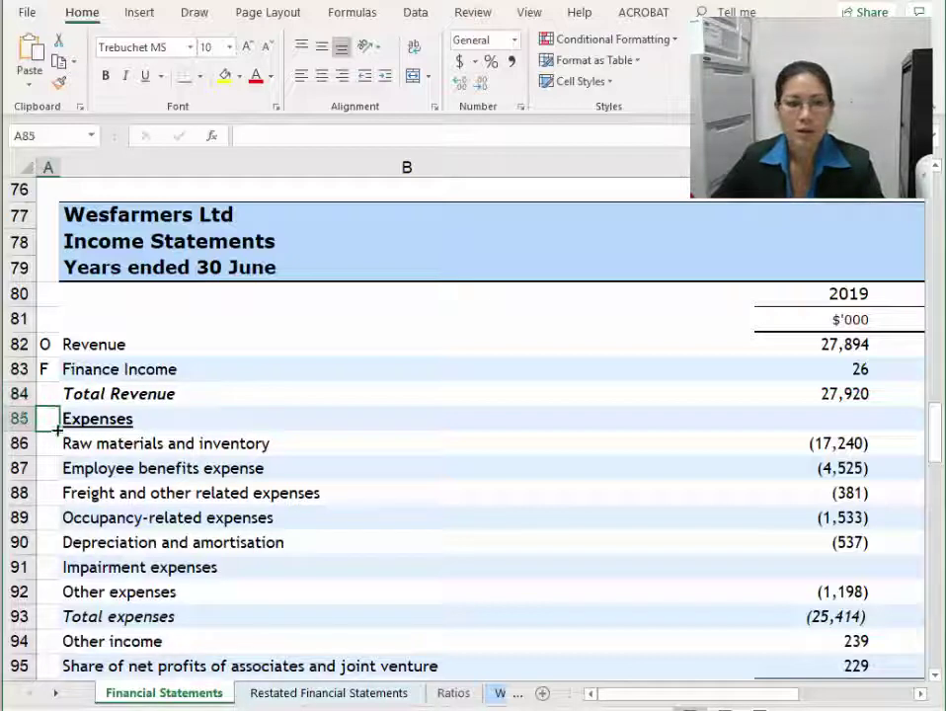
{"action": "left_click", "coordinate": [126, 392]}
{"action": "left_click", "coordinate": [117, 421]}
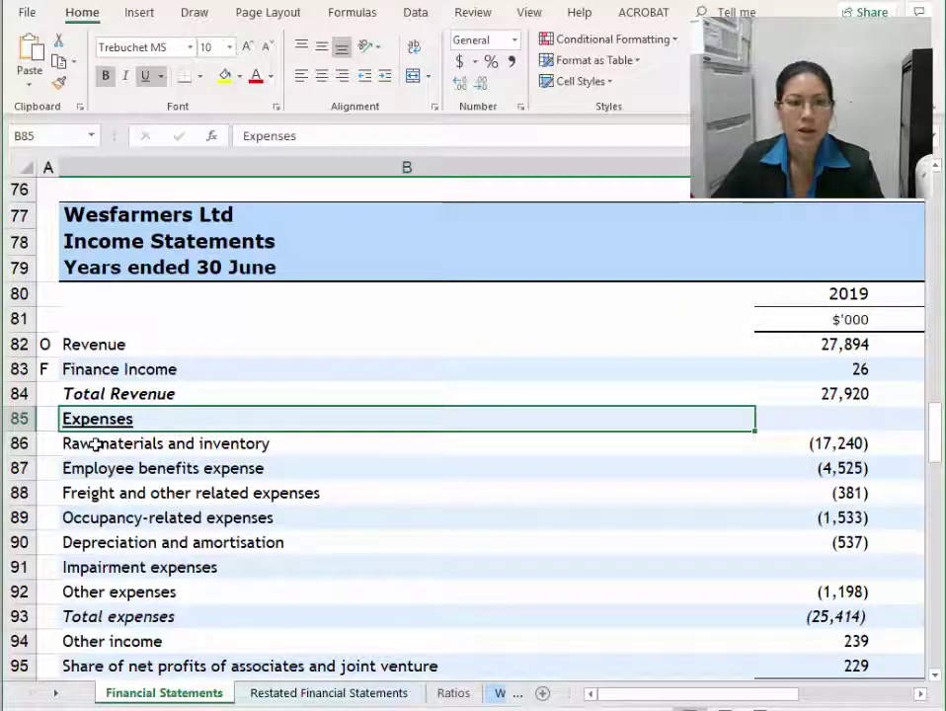
{"action": "left_click", "coordinate": [63, 445]}
{"action": "left_click", "coordinate": [47, 444]}
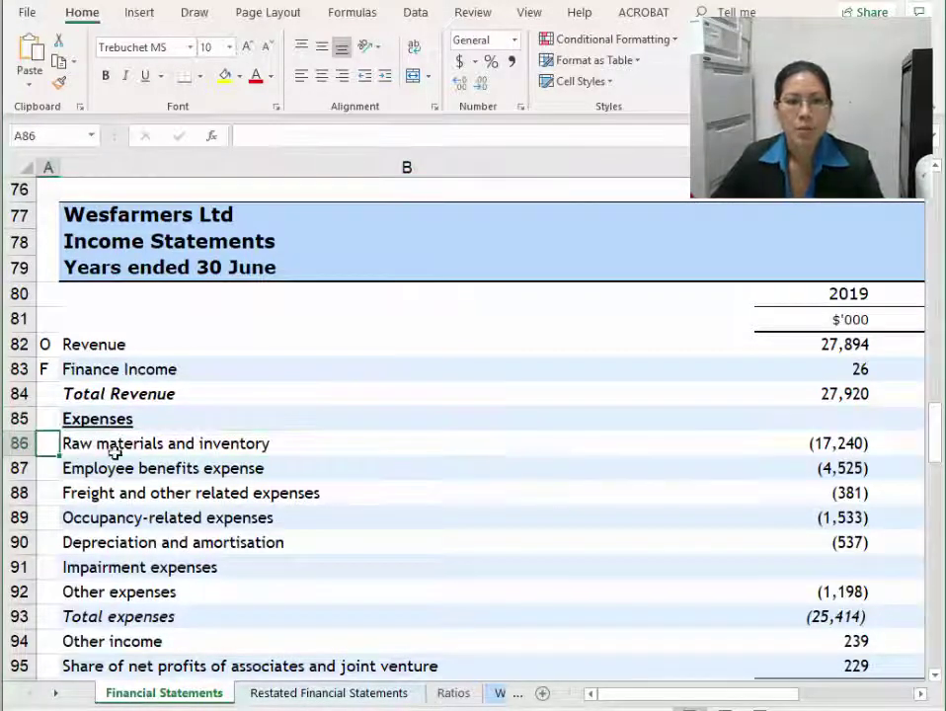
{"action": "type", "text": "O"}
{"action": "key", "text": "Return"}
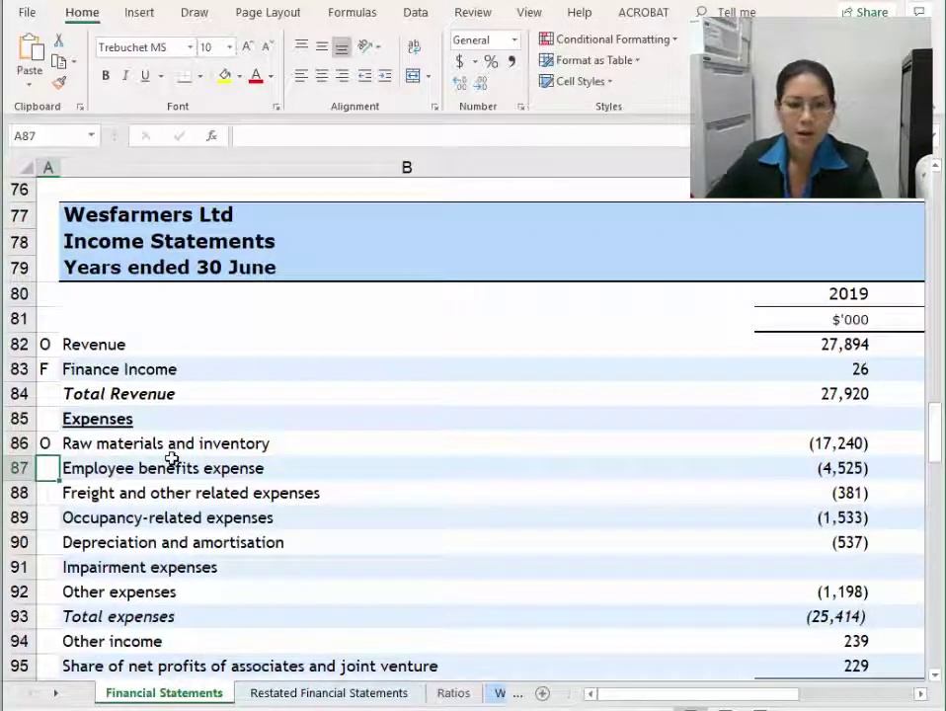
{"action": "type", "text": "O"}
{"action": "key", "text": "Return"}
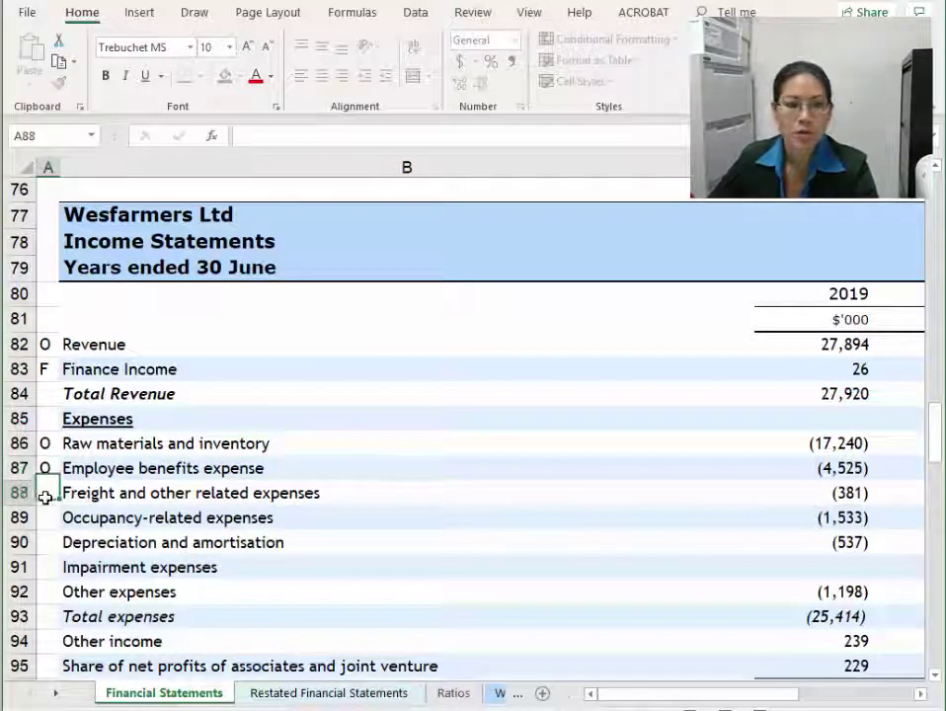
Classify the remaining expense items, from Freight and other related expenses through Other expenses, as O in column A.
{"action": "type", "text": "O"}
{"action": "key", "text": "Return"}
{"action": "type", "text": "O"}
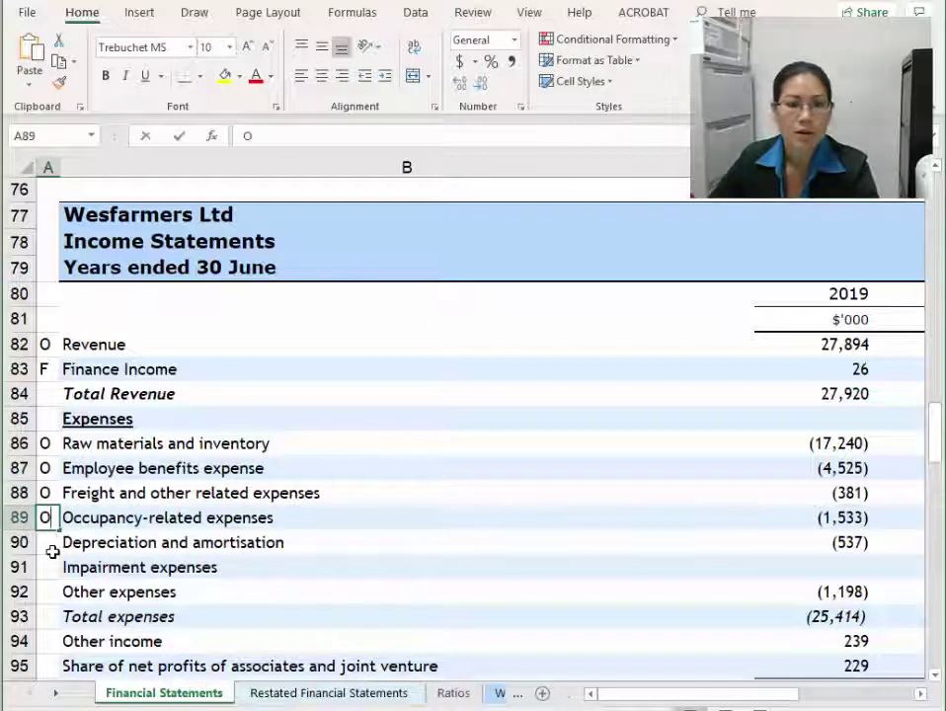
{"action": "key", "text": "Return"}
{"action": "type", "text": "O"}
{"action": "key", "text": "Return"}
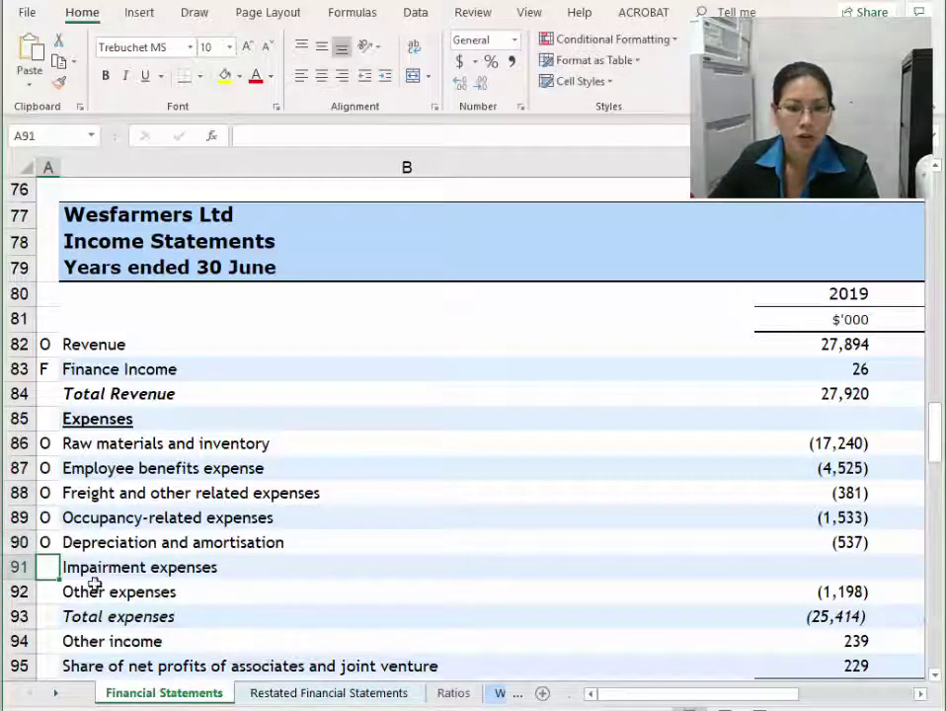
{"action": "type", "text": "O"}
{"action": "key", "text": "Return"}
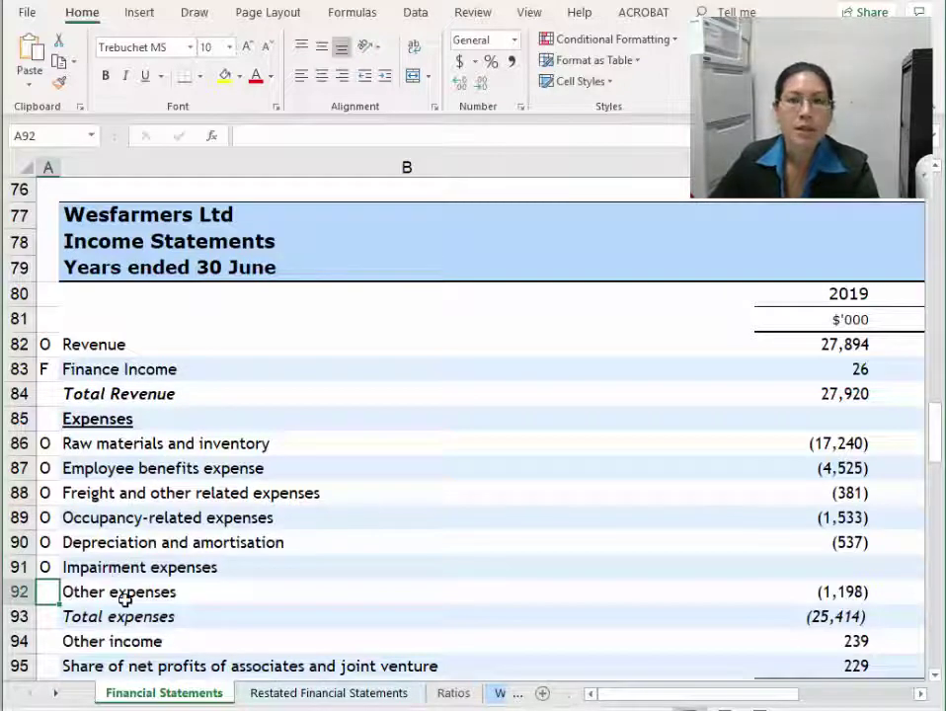
{"action": "type", "text": "O"}
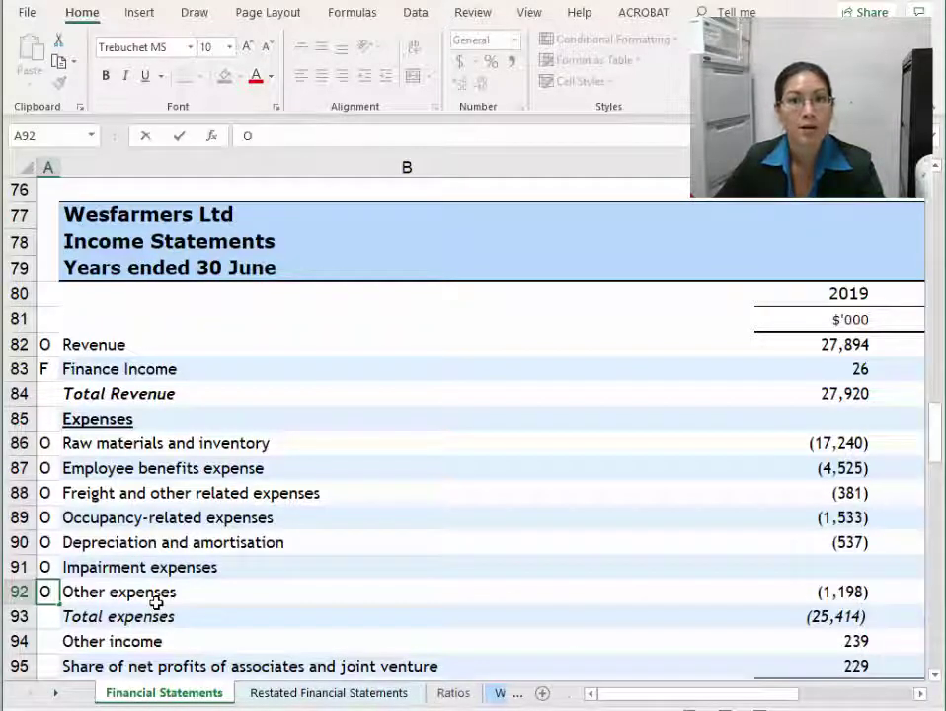
{"action": "key", "text": "Return"}
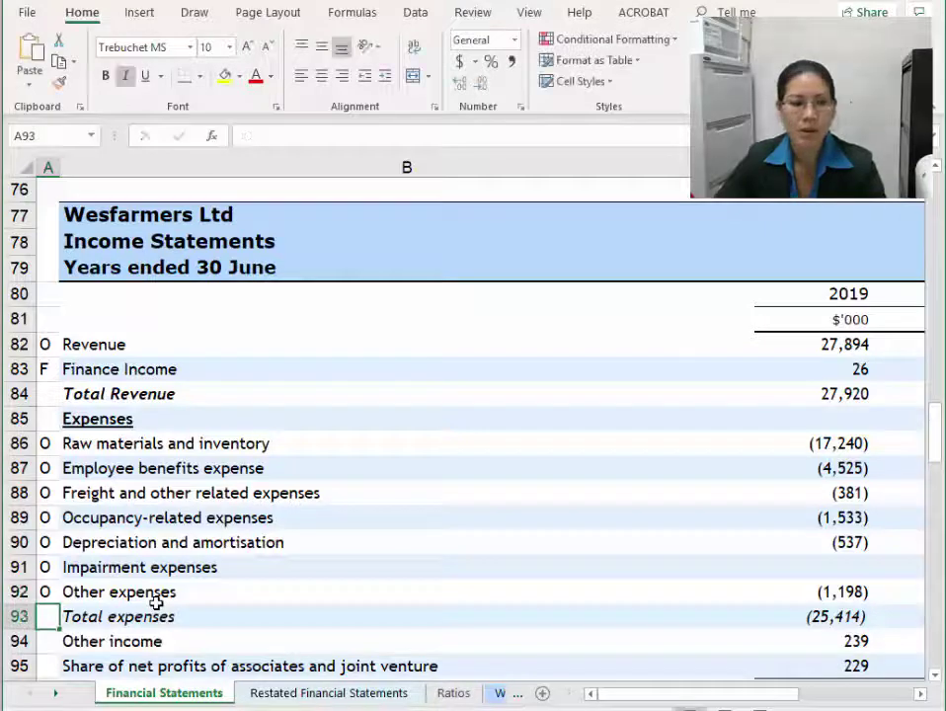
Classify Other income and Share of net profits of associates and joint venture as O in column A.
{"action": "scroll", "coordinate": [157, 603], "scroll_direction": "down", "scroll_amount": 2}
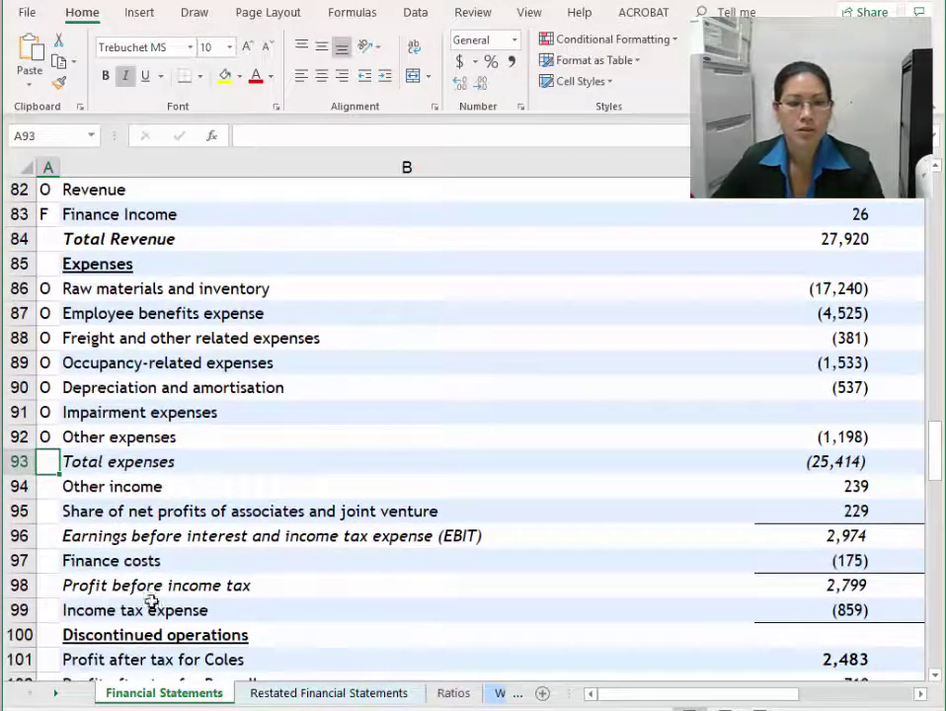
{"action": "left_click", "coordinate": [46, 489]}
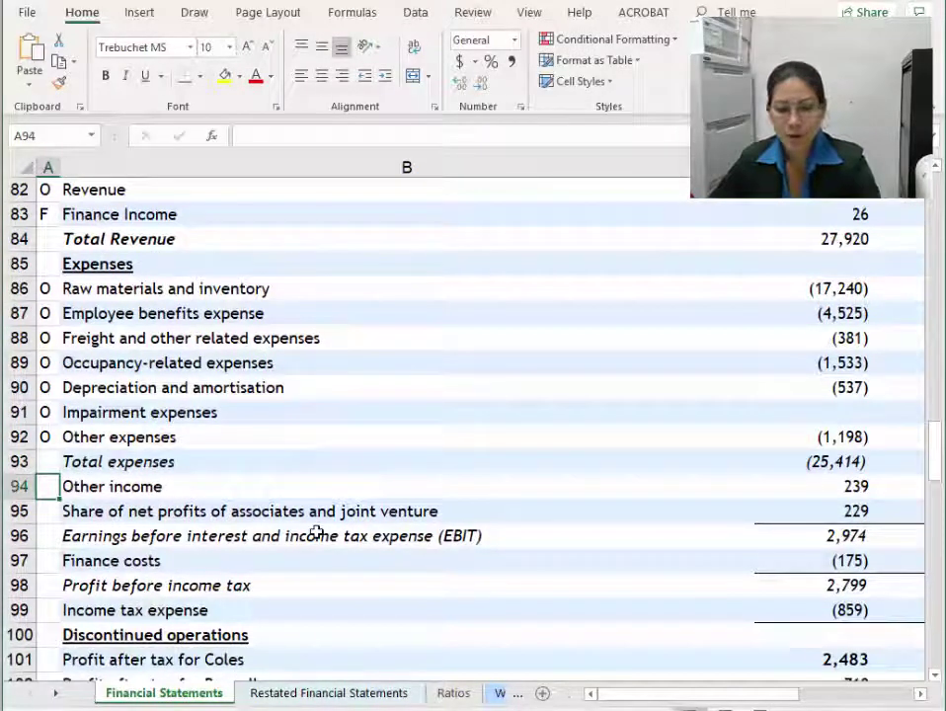
{"action": "type", "text": "O"}
{"action": "left_click", "coordinate": [45, 513]}
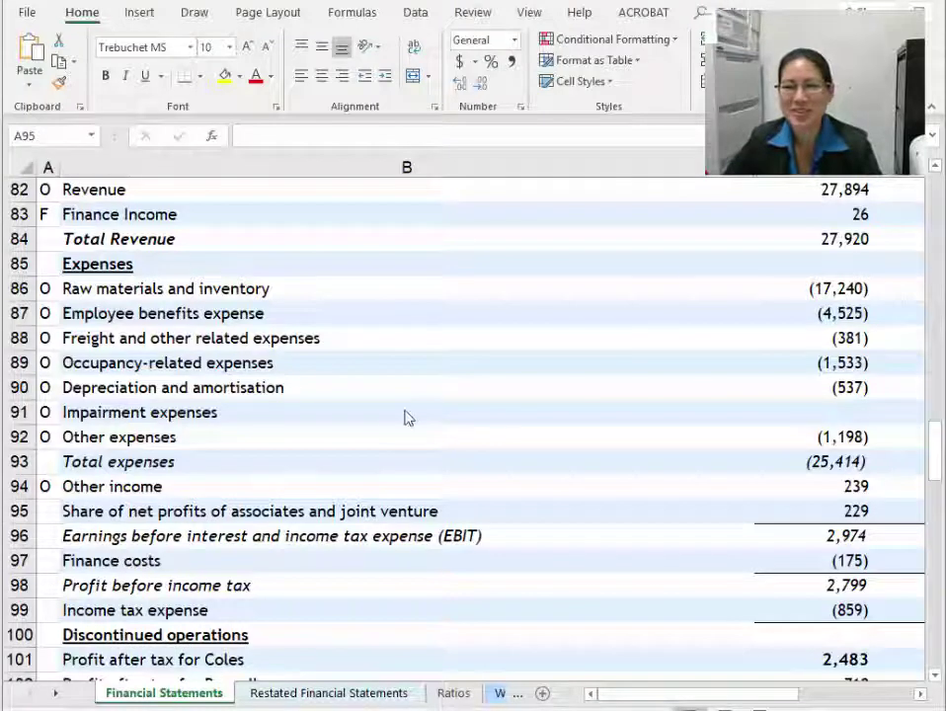
{"action": "left_click", "coordinate": [46, 510]}
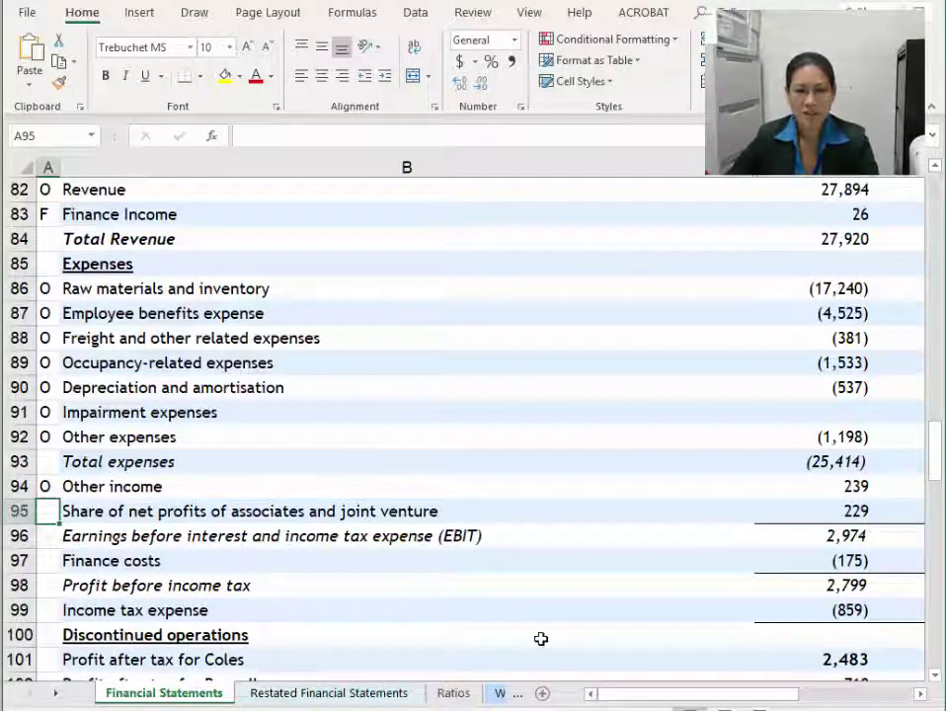
{"action": "type", "text": "O"}
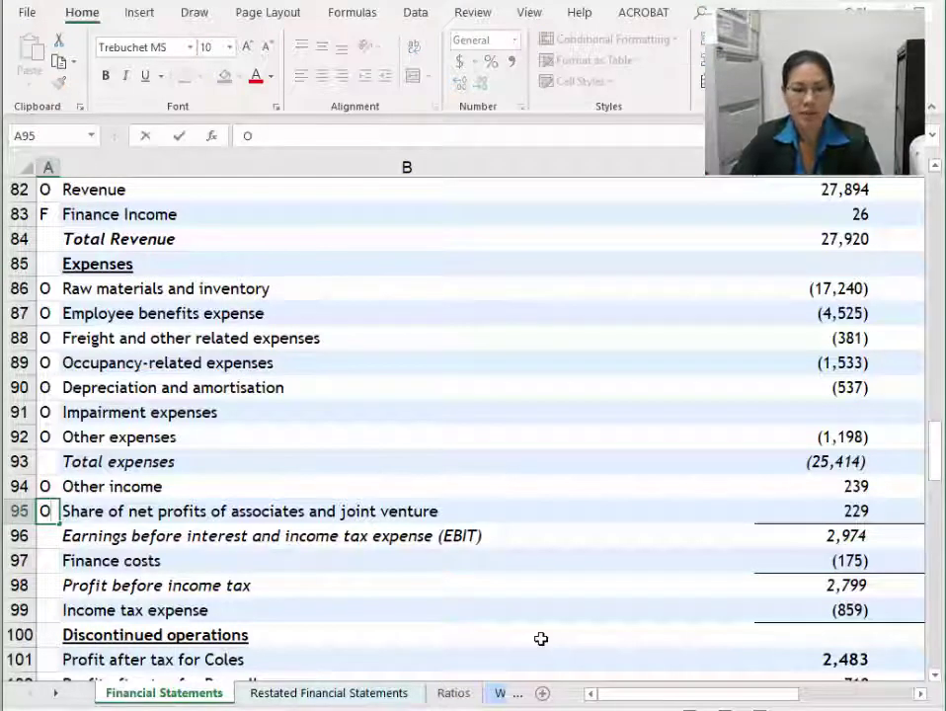
{"action": "key", "text": "Return"}
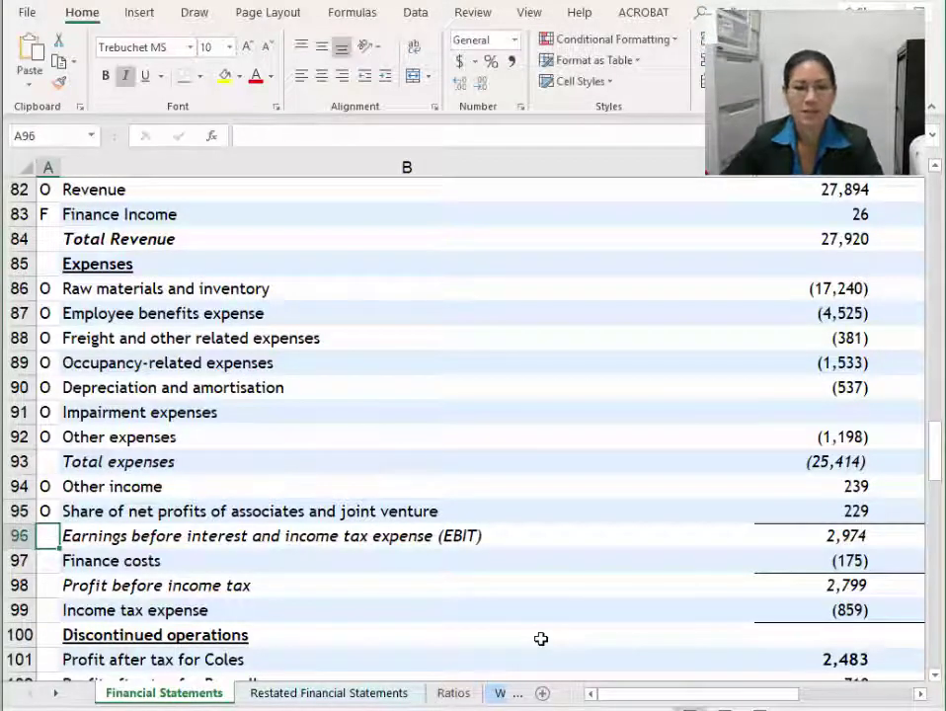
Skip the EBIT subtotal, then classify Finance costs as F and Income tax expense as OF in column A.
{"action": "left_click", "coordinate": [19, 535]}
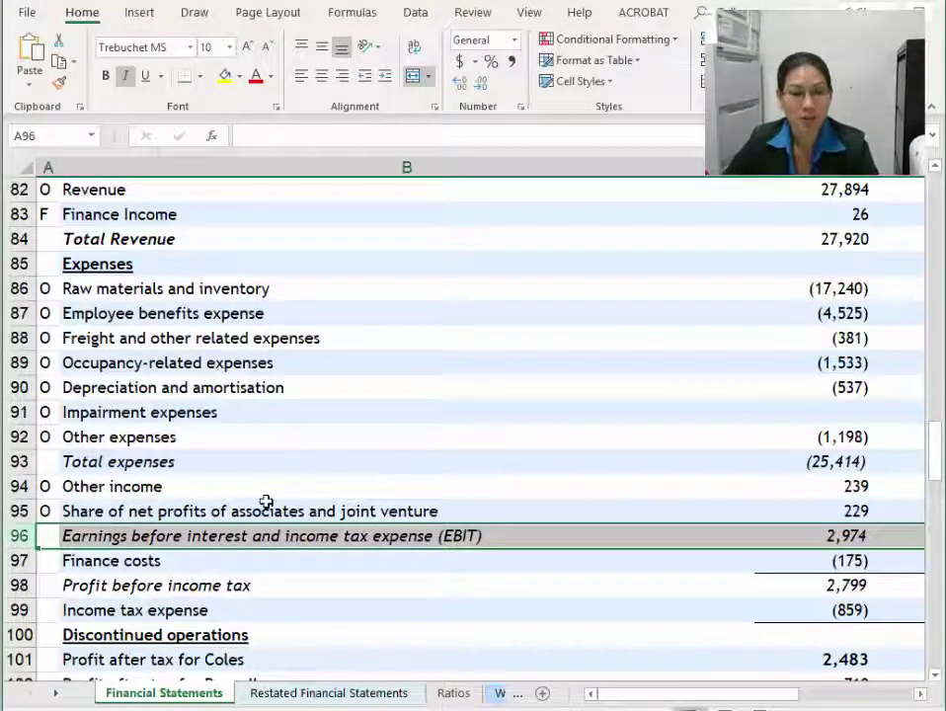
{"action": "scroll", "coordinate": [267, 502], "scroll_direction": "down", "scroll_amount": 3}
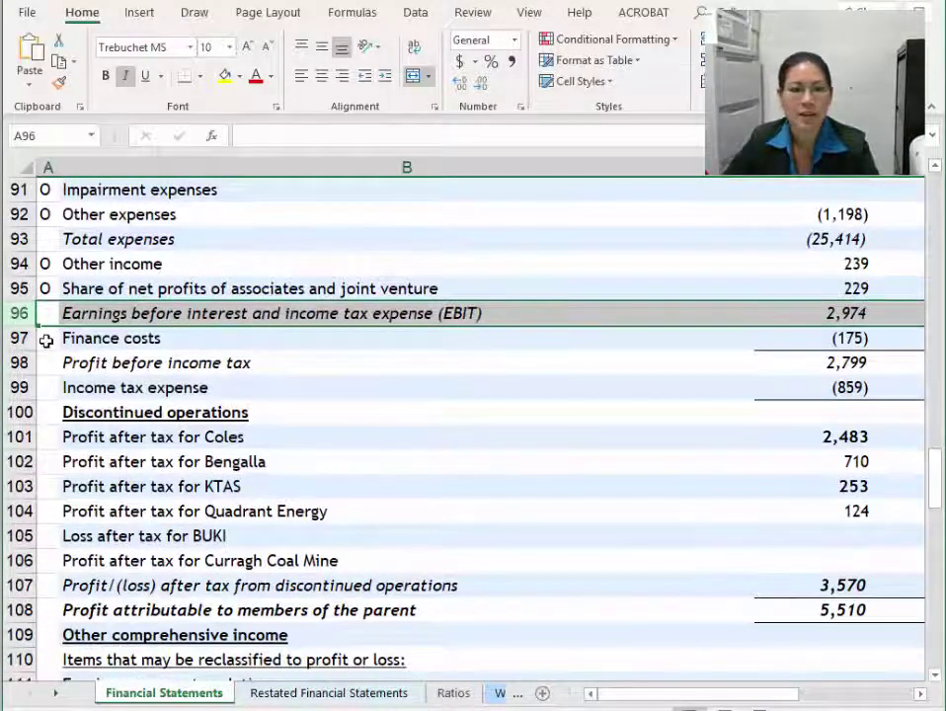
{"action": "left_click", "coordinate": [45, 338]}
{"action": "type", "text": "F"}
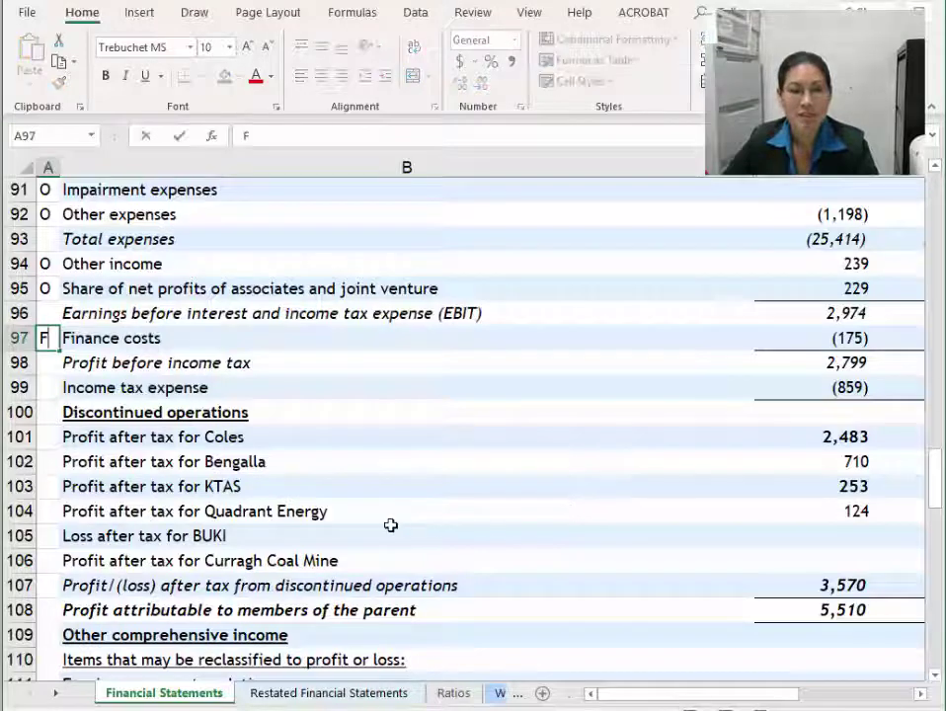
{"action": "left_click", "coordinate": [46, 387]}
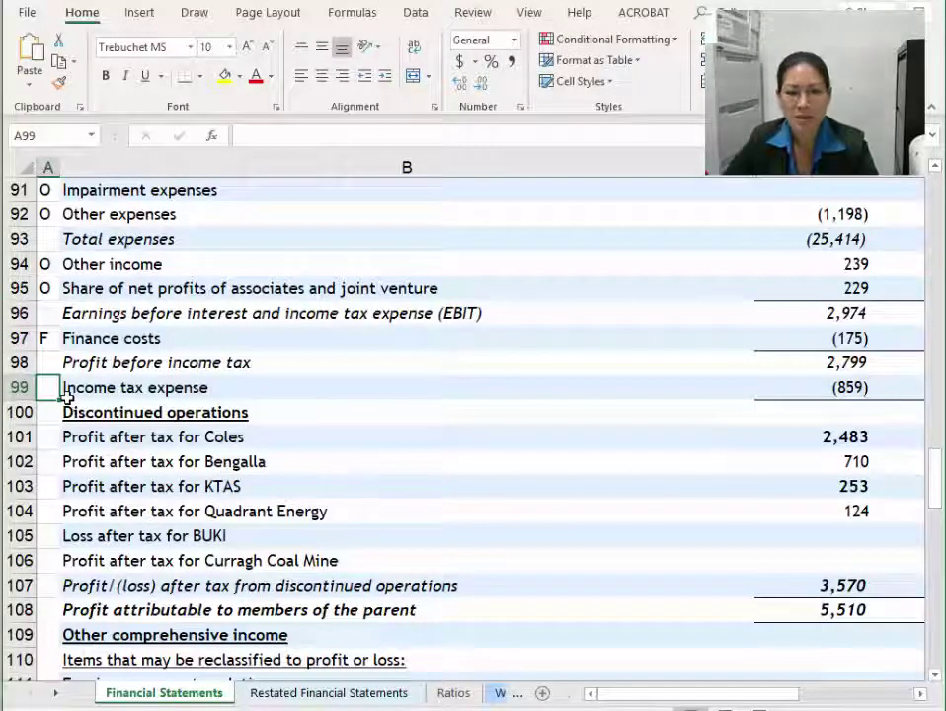
{"action": "type", "text": "OF"}
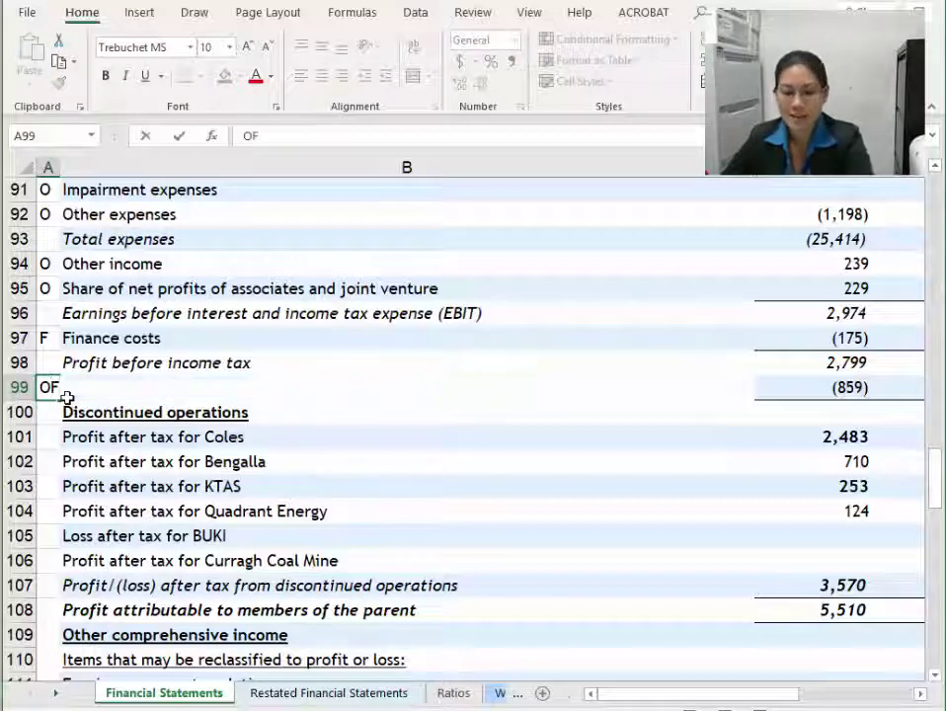
{"action": "key", "text": "Return"}
{"action": "left_click", "coordinate": [25, 386]}
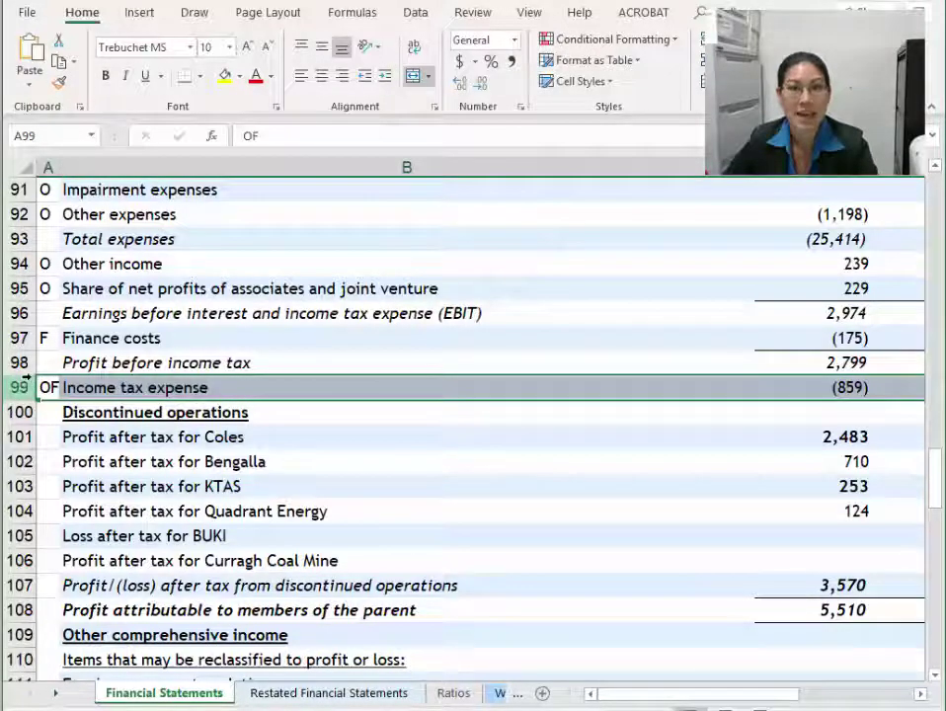
Classify all six discontinued operations items, from Profit after tax for Coles through Curragh Coal Mine, as O in column A.
{"action": "left_click", "coordinate": [46, 436]}
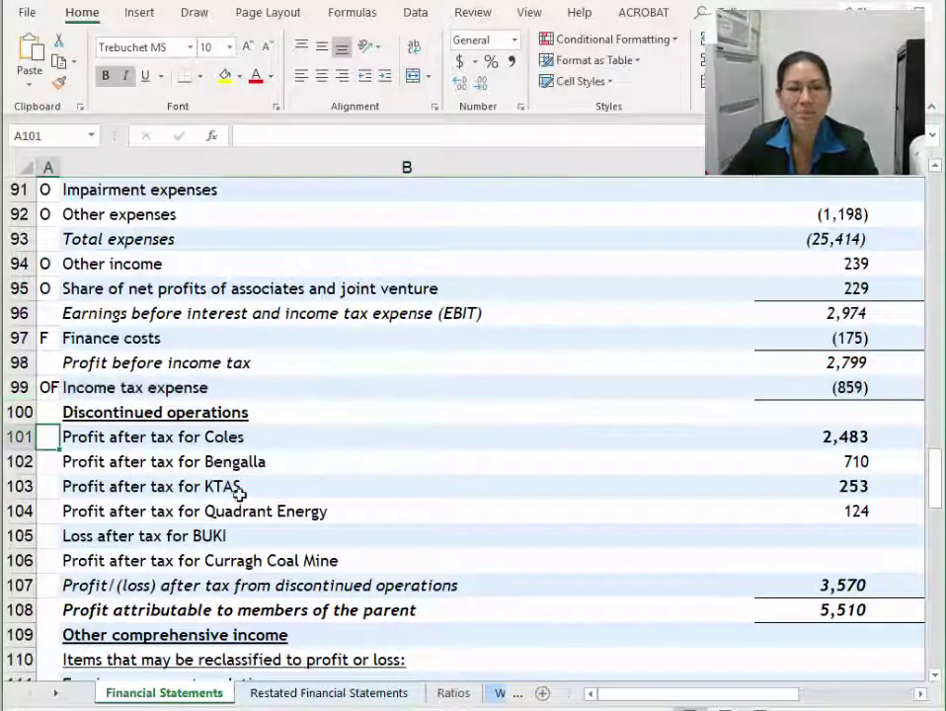
{"action": "left_click", "coordinate": [116, 413]}
{"action": "left_click_drag", "start_coordinate": [94, 440], "coordinate": [93, 554]}
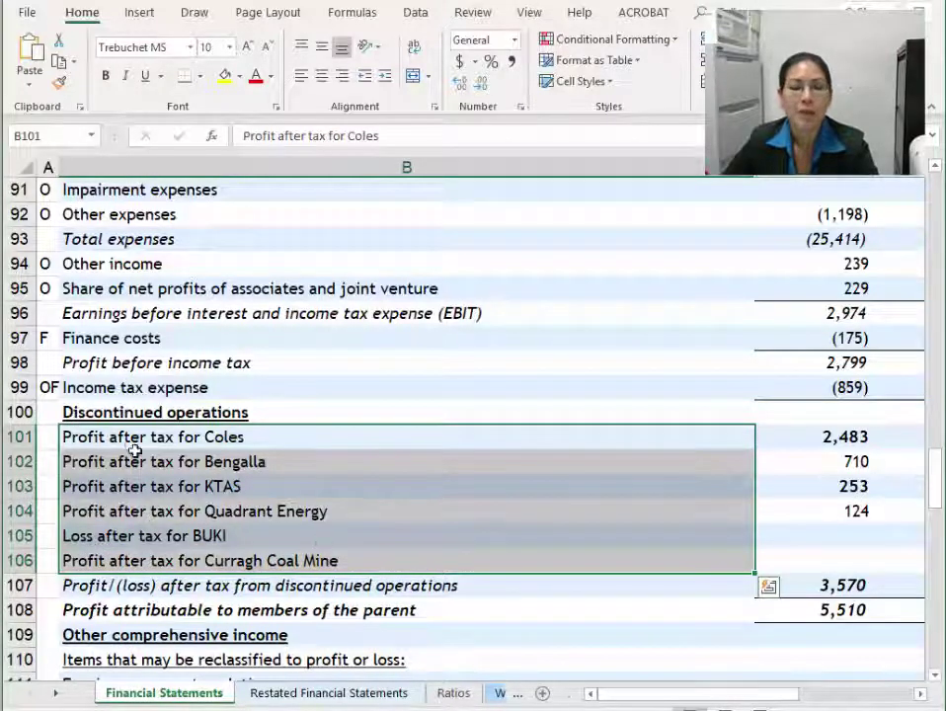
{"action": "left_click", "coordinate": [50, 436]}
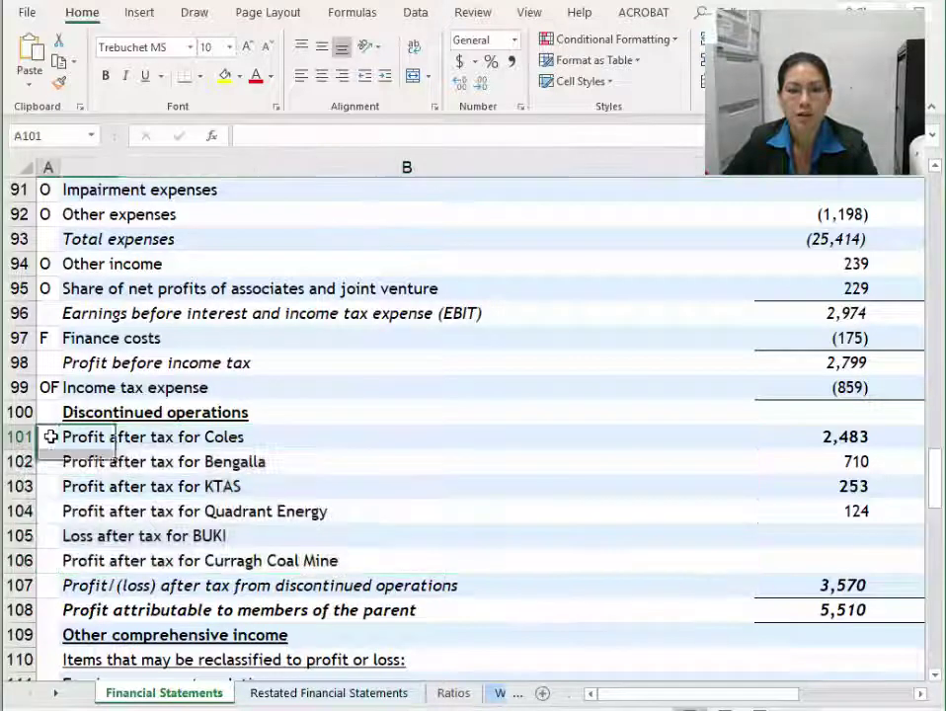
{"action": "type", "text": "O "}
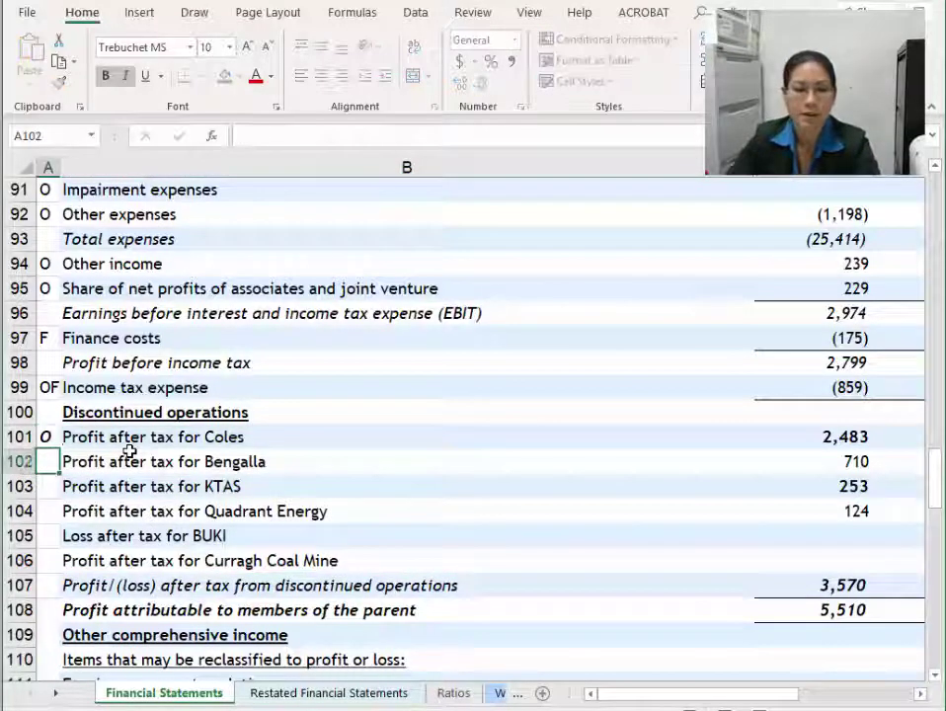
{"action": "type", "text": "O O O O"}
{"action": "key", "text": "Return"}
{"action": "type", "text": "O"}
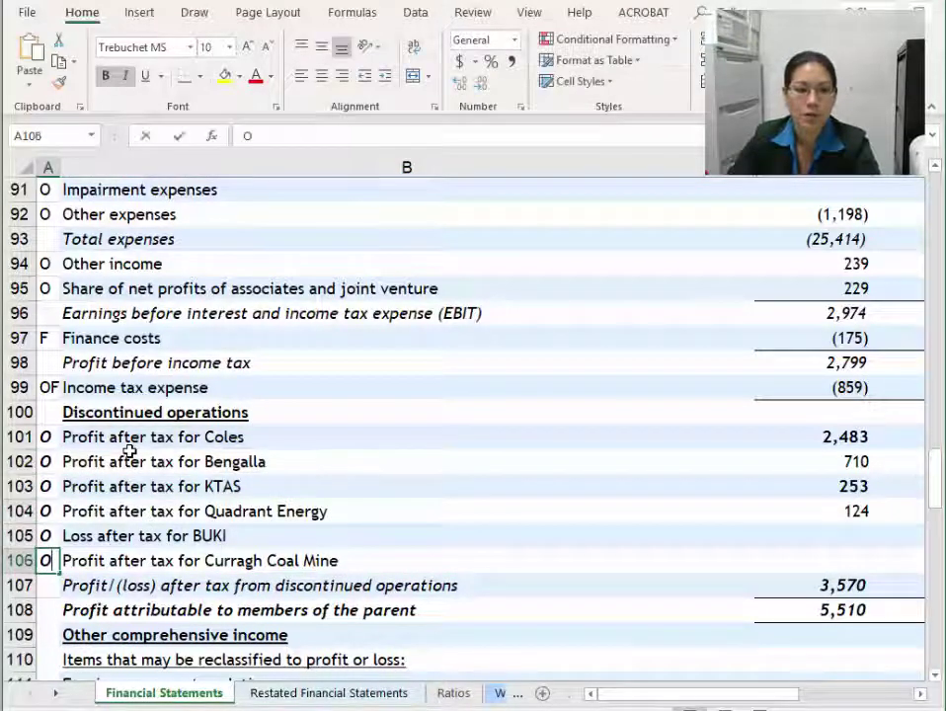
{"action": "key", "text": "Return"}
Remove the bold and italic formatting from the O classifications beside the discontinued operations items.
{"action": "left_click_drag", "start_coordinate": [46, 437], "coordinate": [46, 559]}
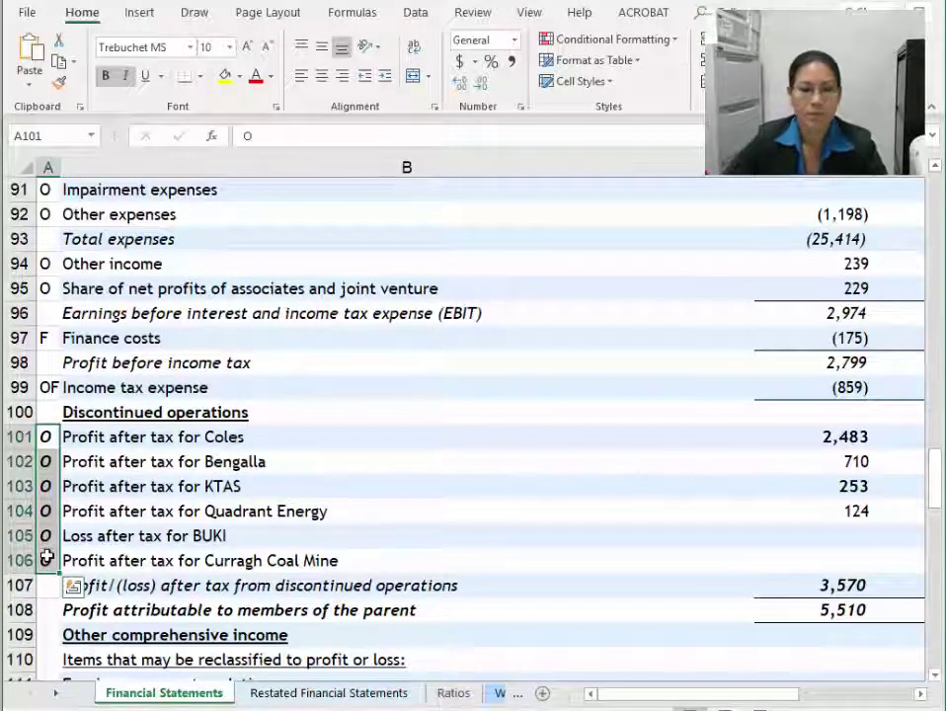
{"action": "key", "text": "ctrl+b"}
{"action": "key", "text": "ctrl+i"}
Skip the profit subtotals and headings, and classify both exchange differences items under Foreign currency translation reserve as O in column A.
{"action": "left_click", "coordinate": [291, 585]}
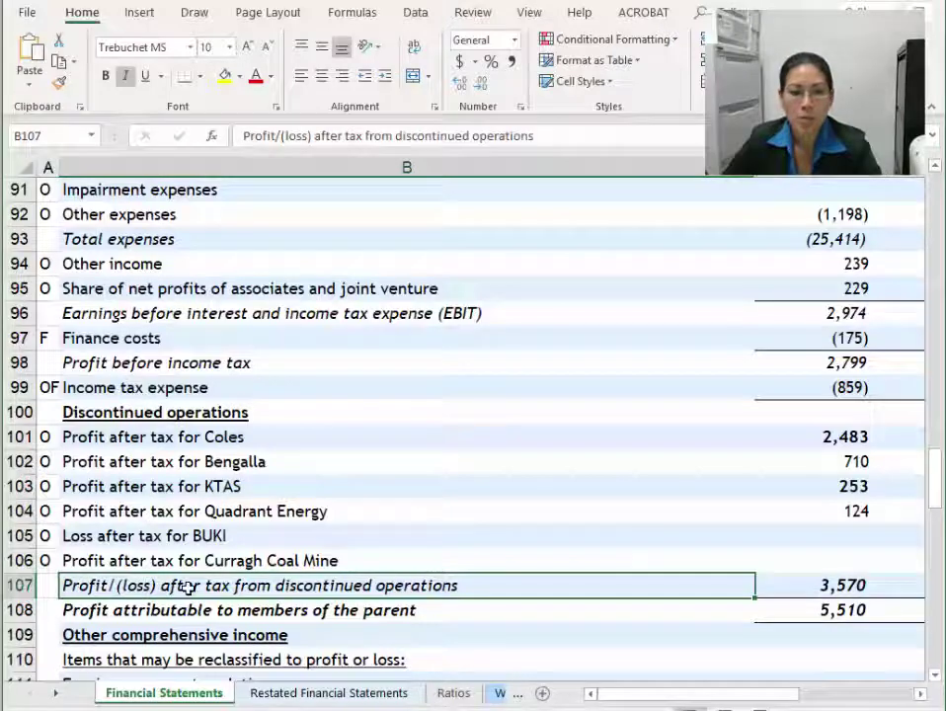
{"action": "scroll", "coordinate": [342, 578], "scroll_direction": "down", "scroll_amount": 3}
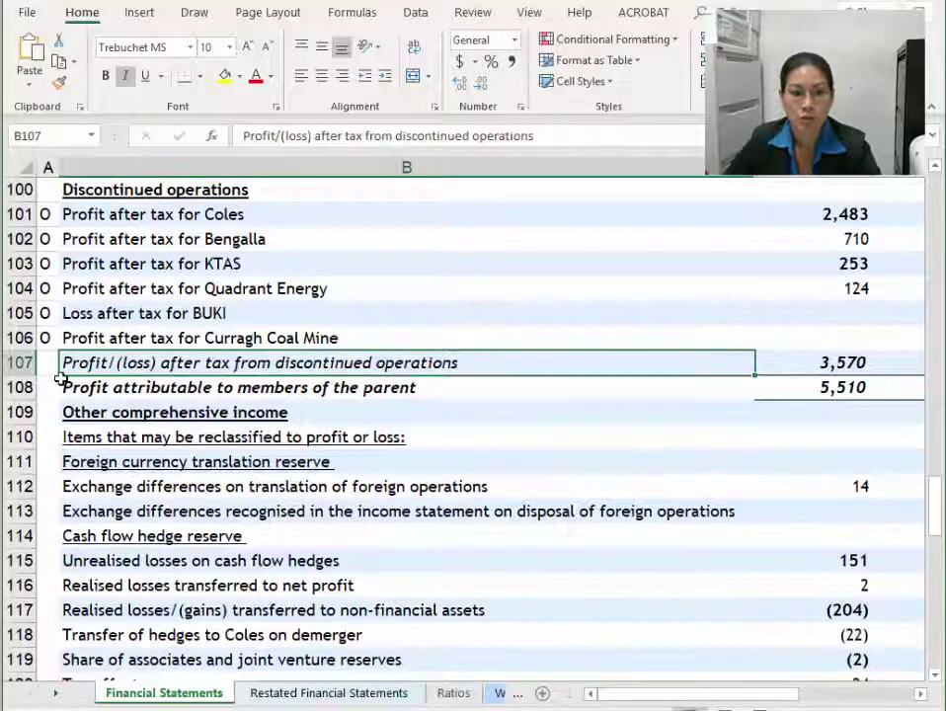
{"action": "left_click", "coordinate": [20, 385]}
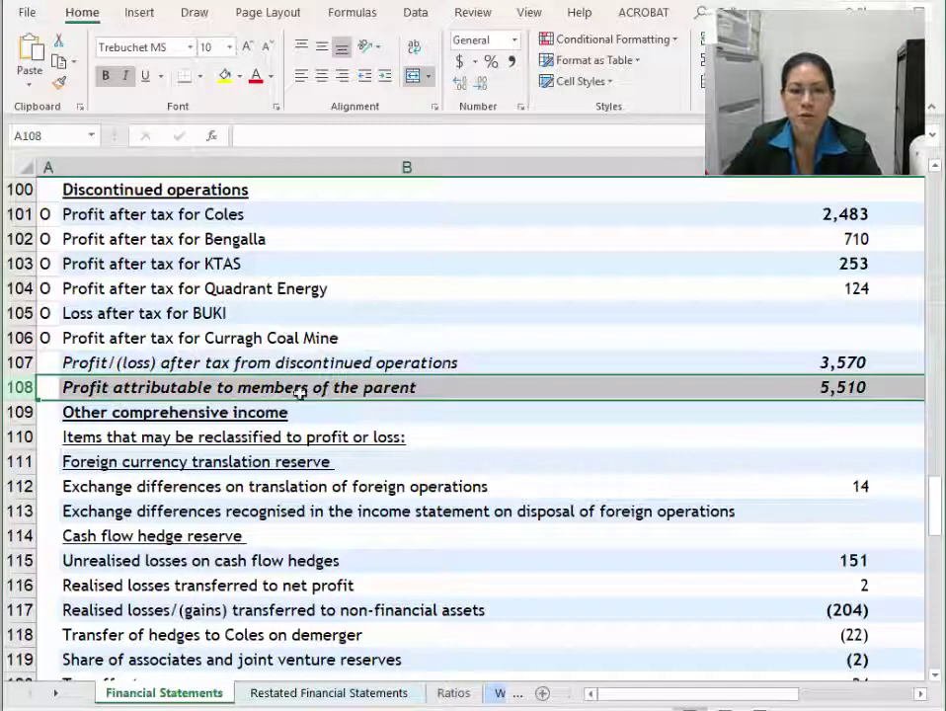
{"action": "left_click", "coordinate": [19, 412]}
{"action": "left_click", "coordinate": [20, 436]}
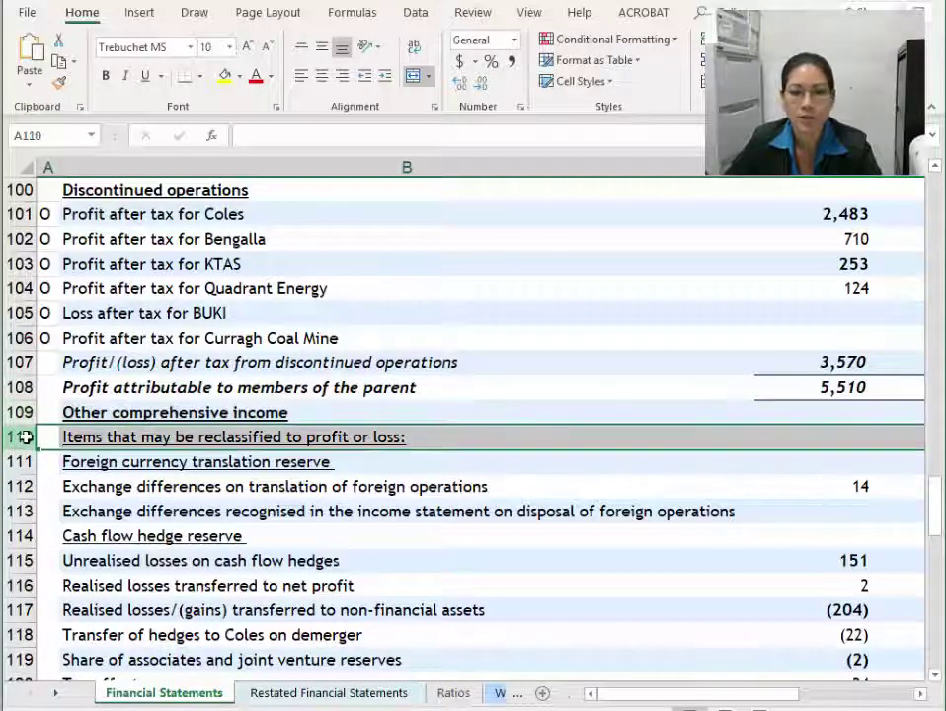
{"action": "left_click", "coordinate": [25, 462]}
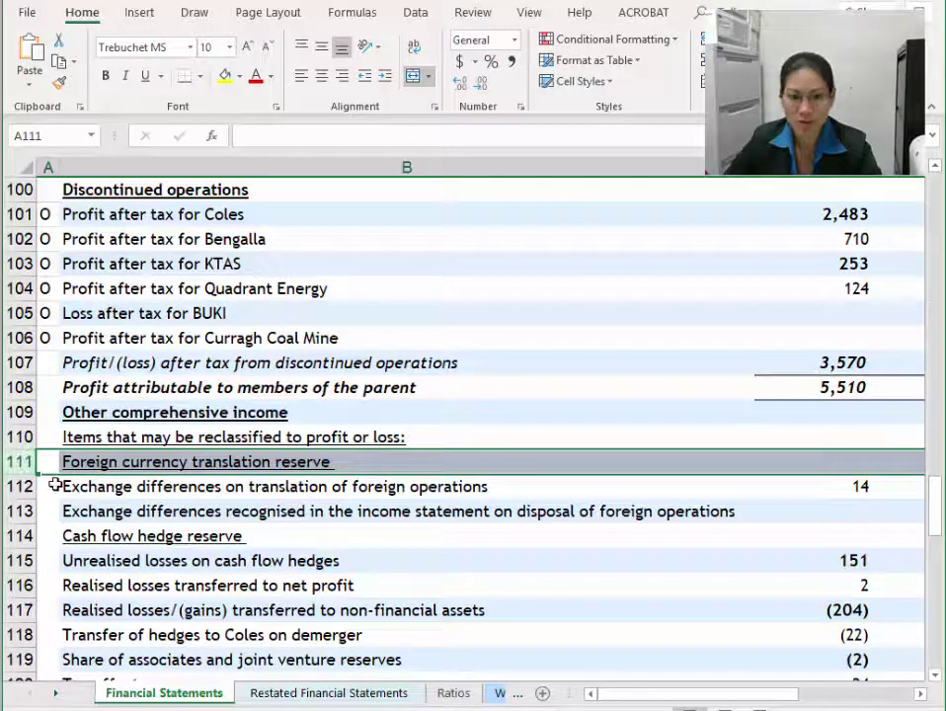
{"action": "left_click_drag", "start_coordinate": [22, 486], "coordinate": [21, 508]}
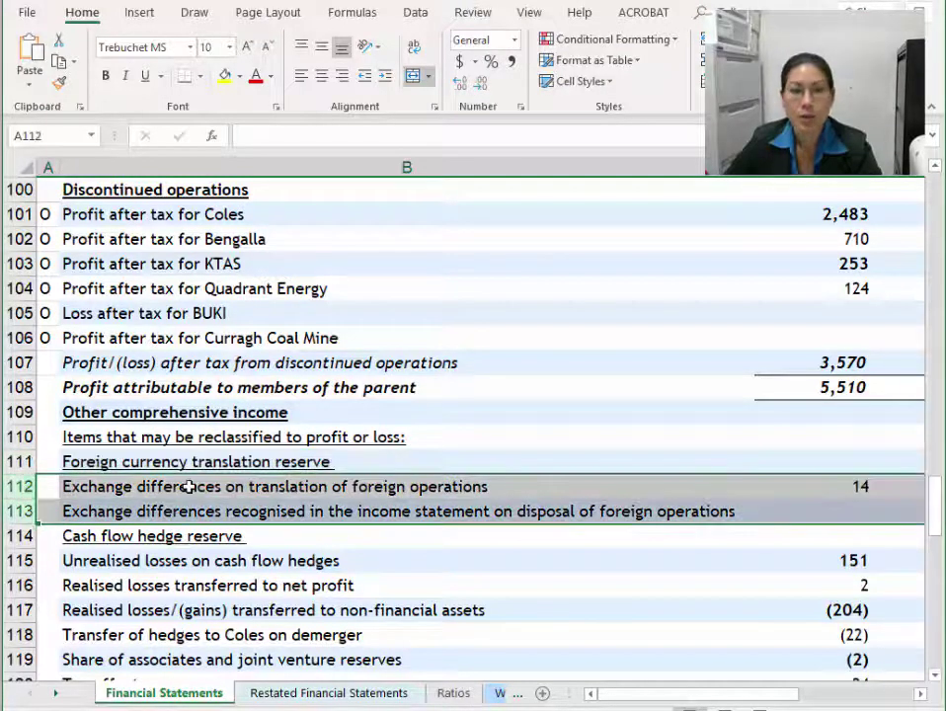
{"action": "left_click", "coordinate": [54, 485]}
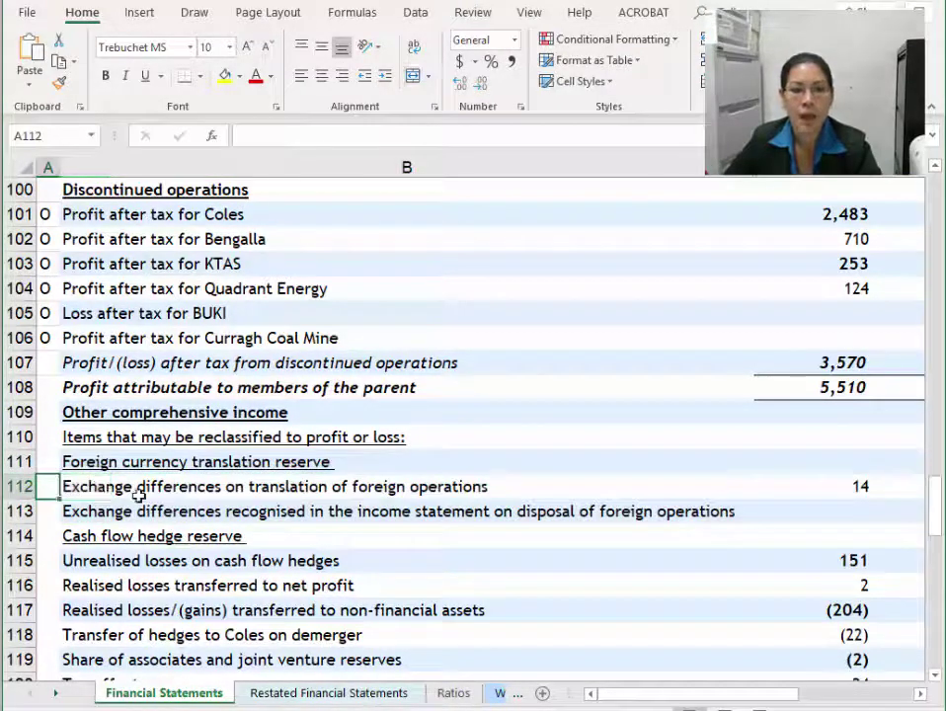
{"action": "type", "text": "O"}
{"action": "key", "text": "Return"}
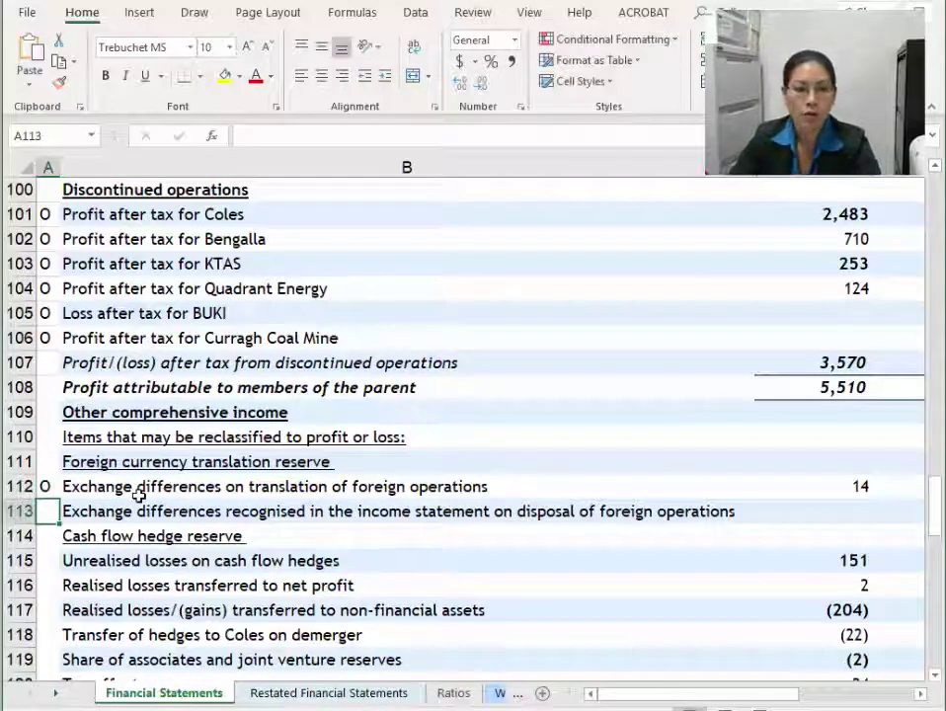
{"action": "type", "text": "O"}
{"action": "key", "text": "Return"}
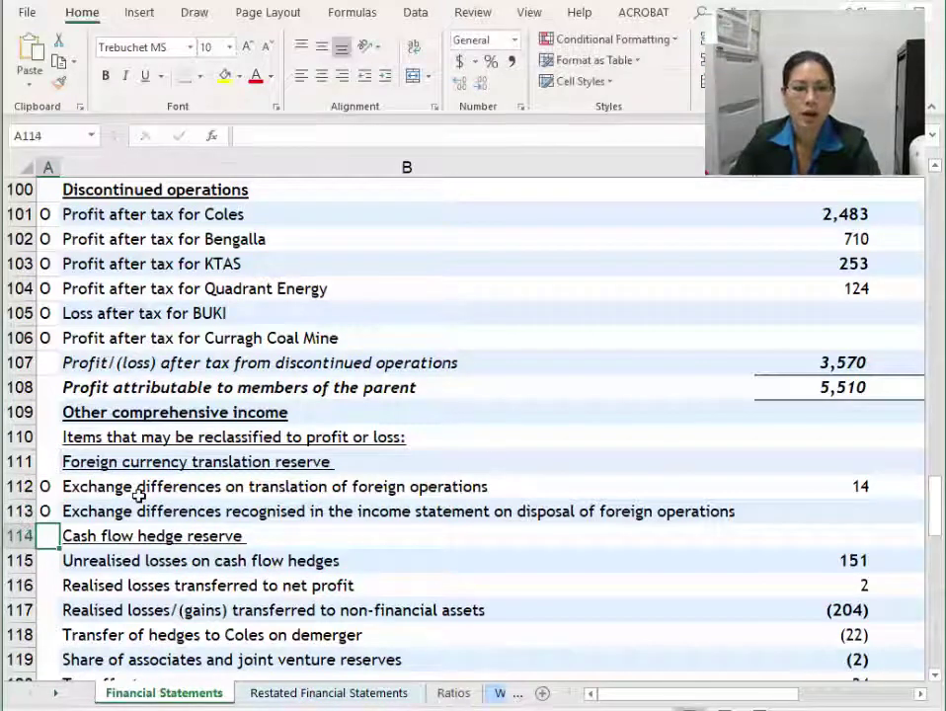
Classify all six Cash flow hedge reserve items, from Unrealised losses on cash flow hedges through Tax effect, as O in column A.
{"action": "scroll", "coordinate": [139, 499], "scroll_direction": "down", "scroll_amount": 2}
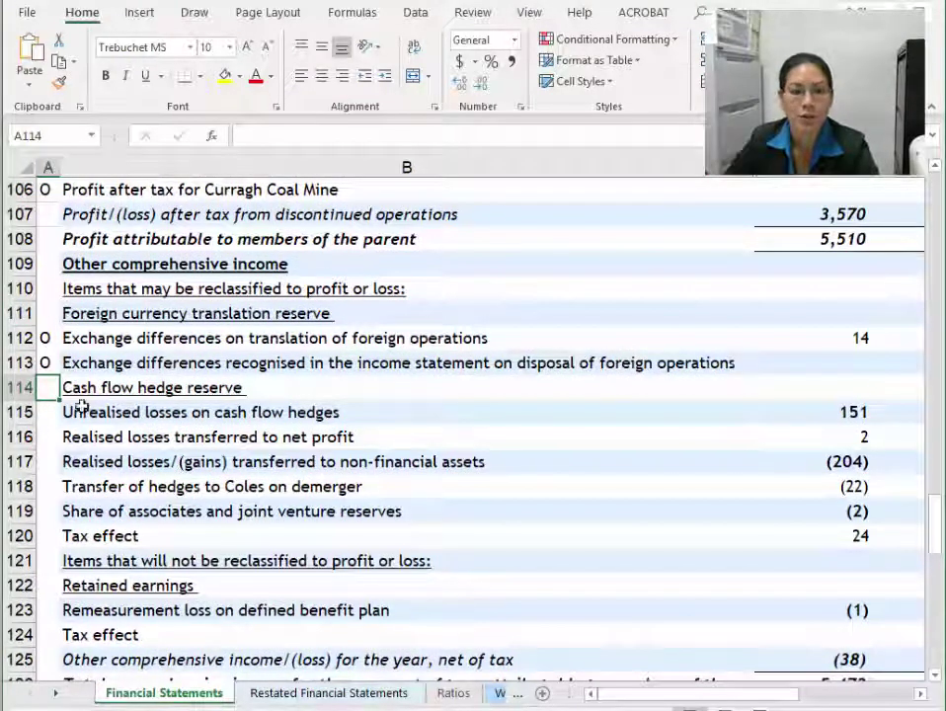
{"action": "left_click", "coordinate": [25, 388]}
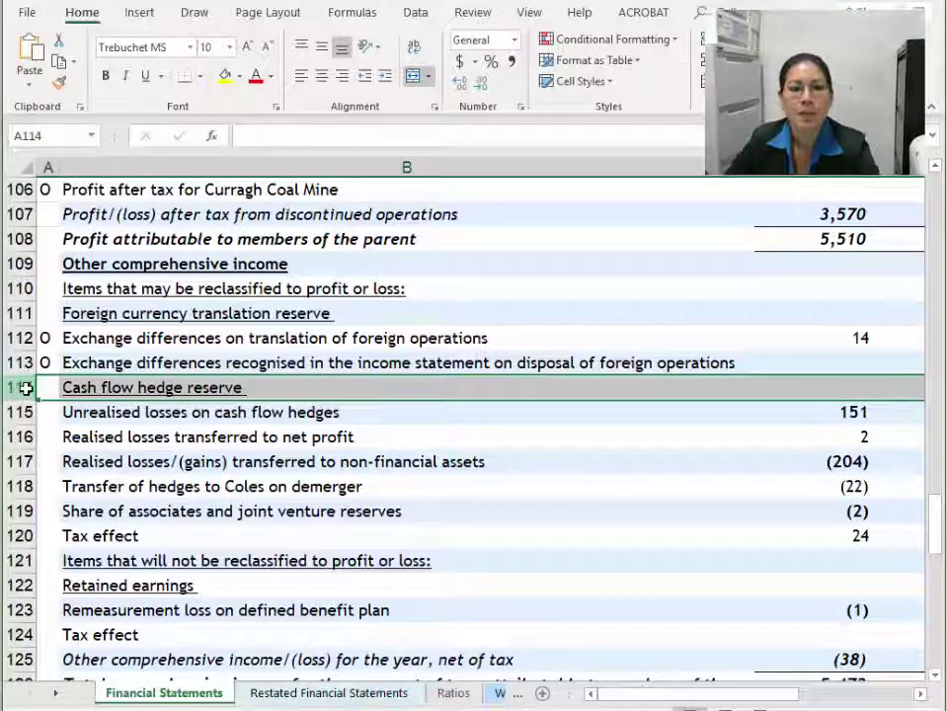
{"action": "left_click_drag", "start_coordinate": [25, 410], "coordinate": [25, 537]}
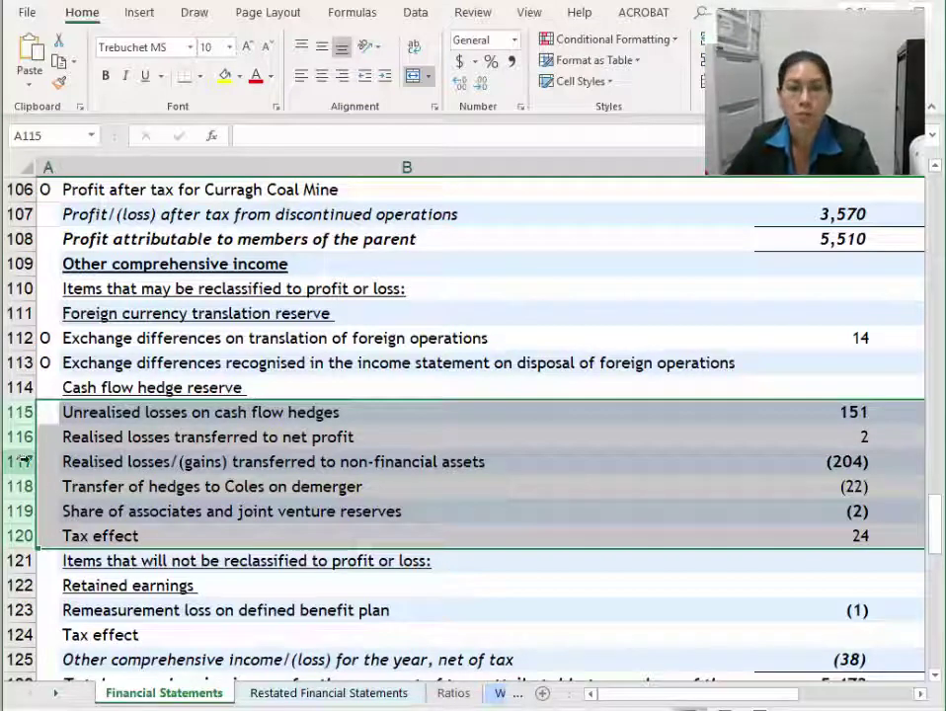
{"action": "left_click", "coordinate": [50, 415]}
{"action": "type", "text": "O"}
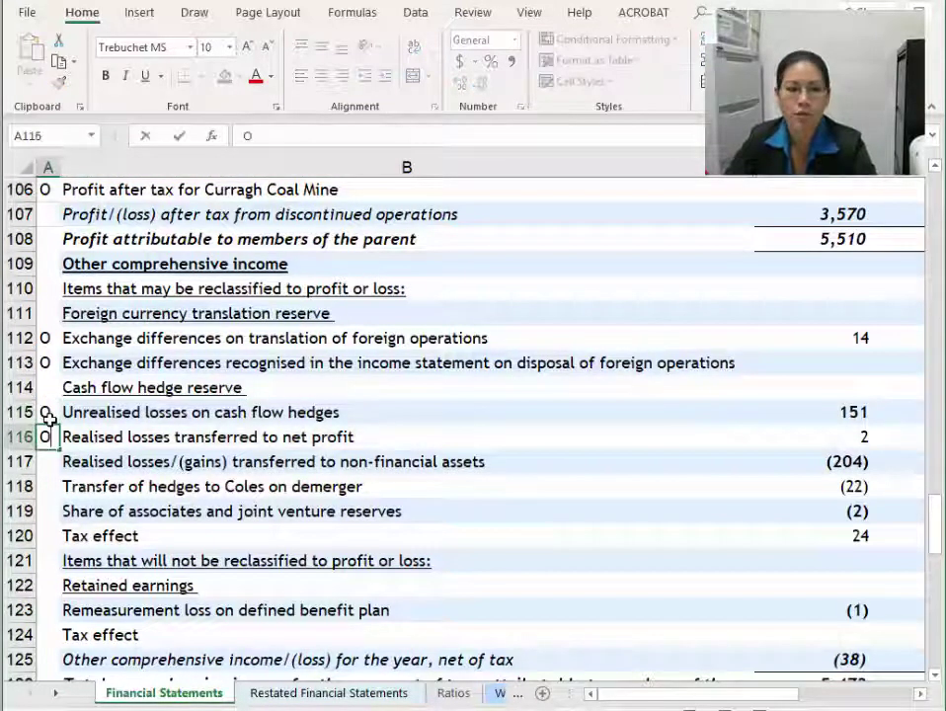
{"action": "type", "text": " O O O O O"}
{"action": "key", "text": "Return"}
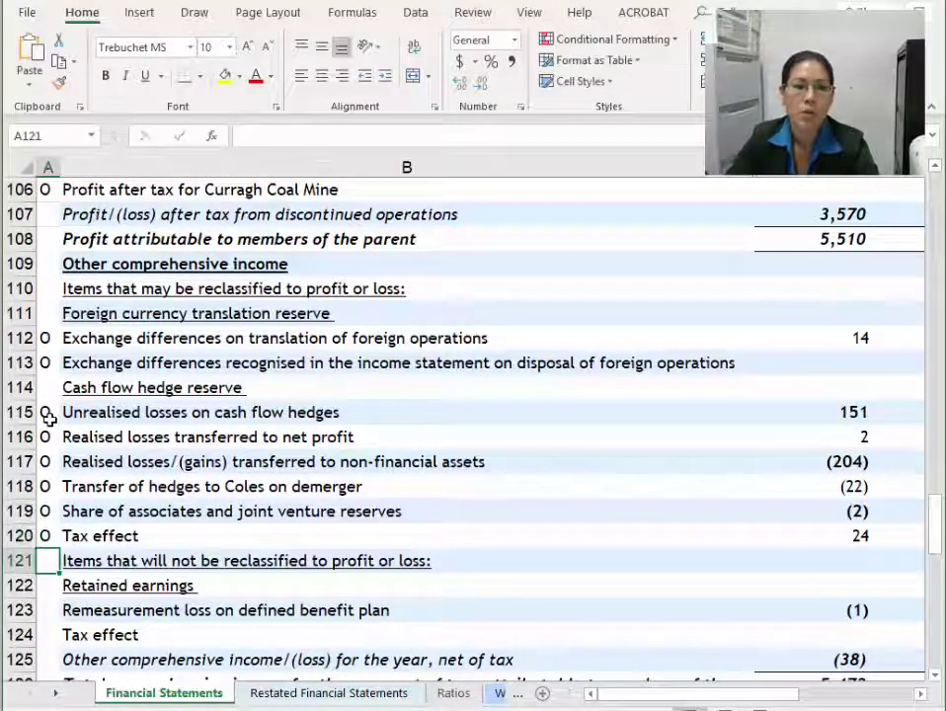
Compare the income statement's Other comprehensive income section with the classifications in the Statements of Movements in Equity.
{"action": "left_click_drag", "start_coordinate": [8, 264], "coordinate": [17, 659]}
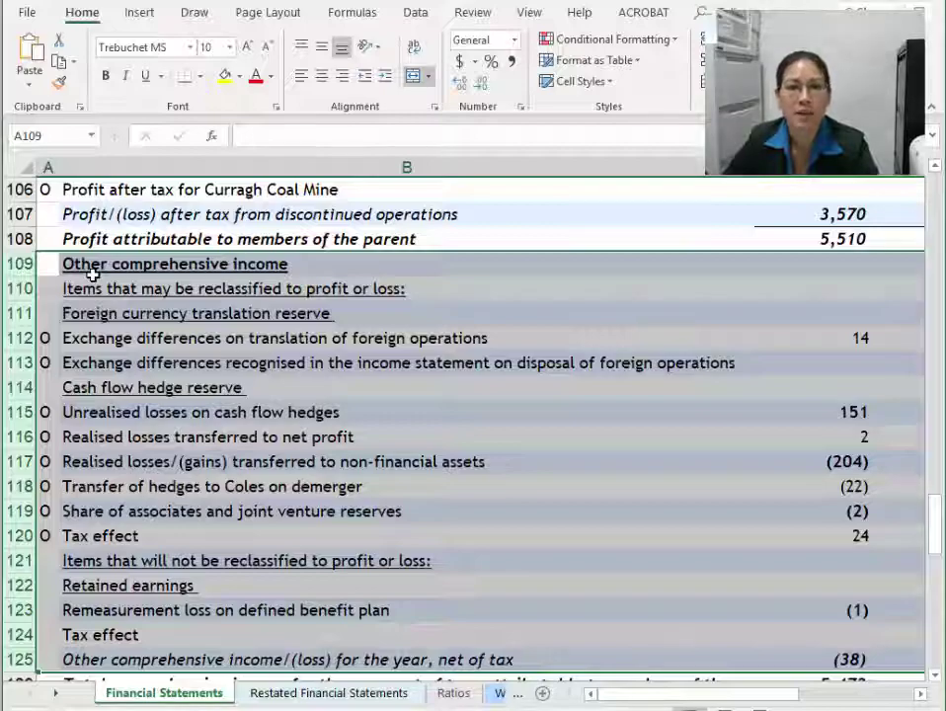
{"action": "scroll", "coordinate": [197, 323], "scroll_direction": "up", "scroll_amount": 20}
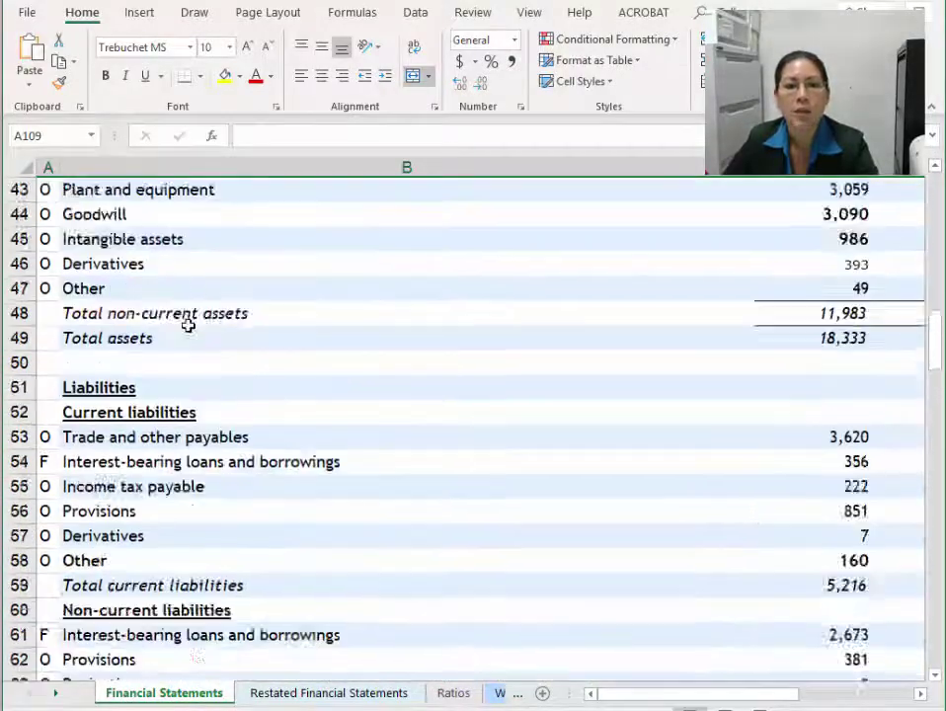
{"action": "scroll", "coordinate": [187, 325], "scroll_direction": "up", "scroll_amount": 14}
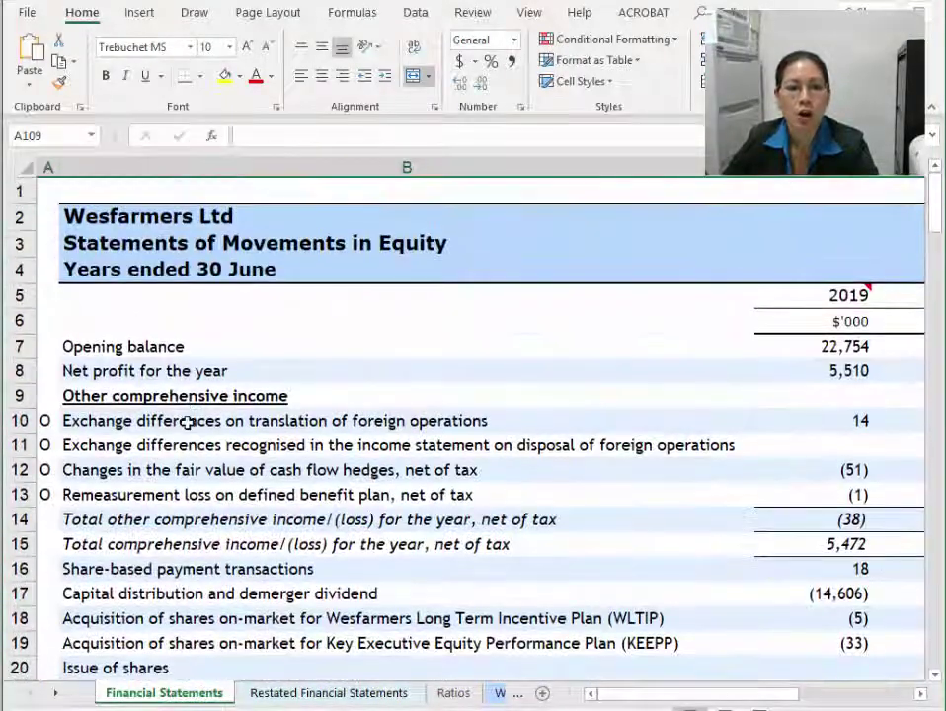
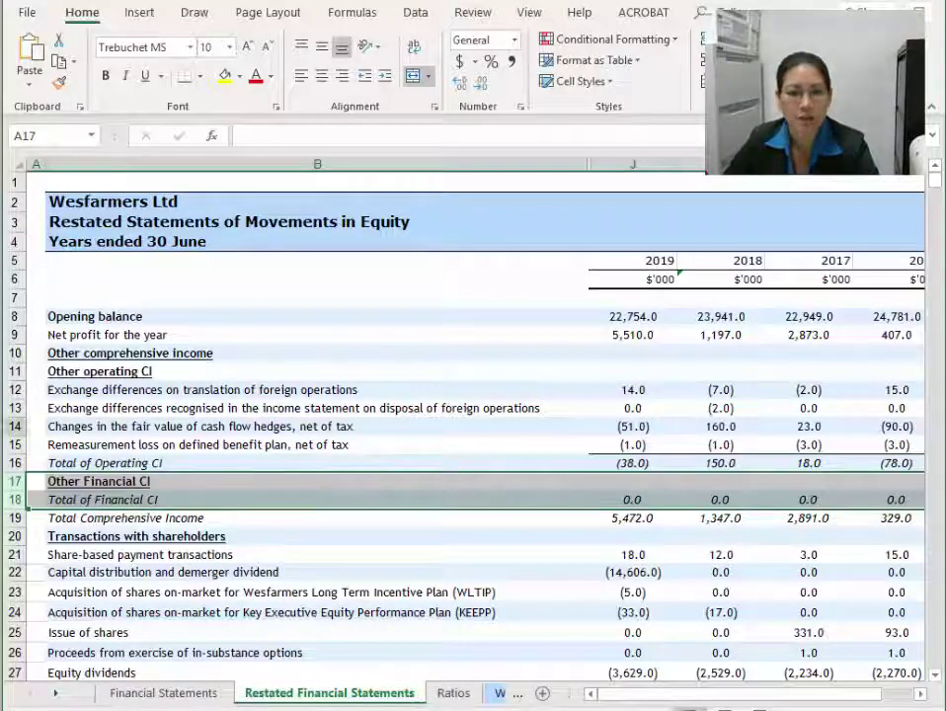
Return to the Financial Statements sheet and classify Remeasurement loss on defined benefit plan and its Tax effect as O in column A.
{"action": "left_click", "coordinate": [165, 694]}
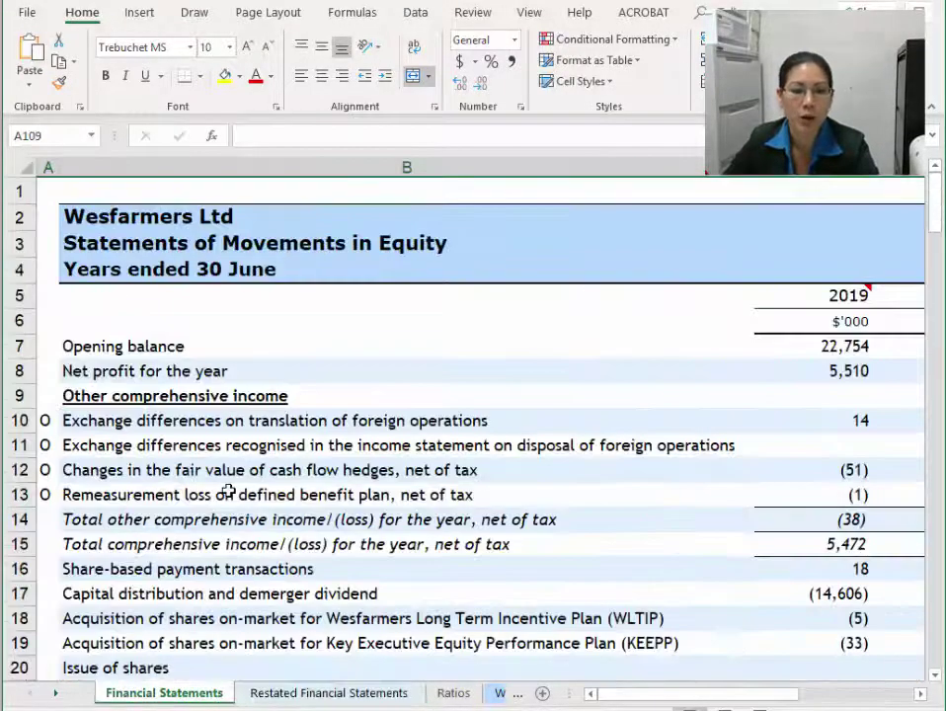
{"action": "scroll", "coordinate": [226, 484], "scroll_direction": "down", "scroll_amount": 20}
{"action": "scroll", "coordinate": [226, 492], "scroll_direction": "down", "scroll_amount": 11}
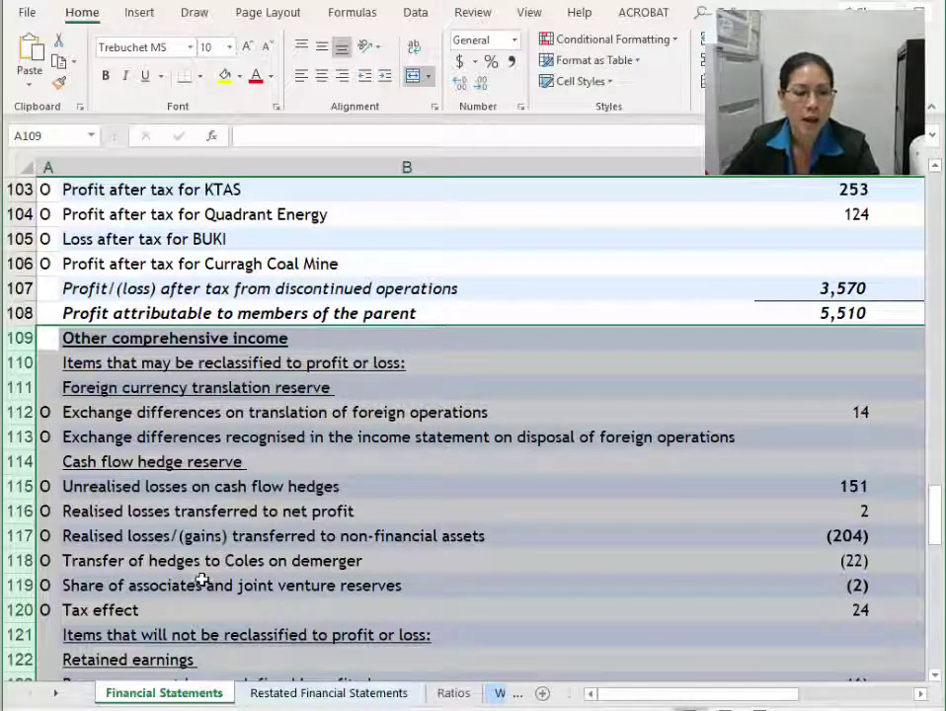
{"action": "scroll", "coordinate": [95, 457], "scroll_direction": "down", "scroll_amount": 1}
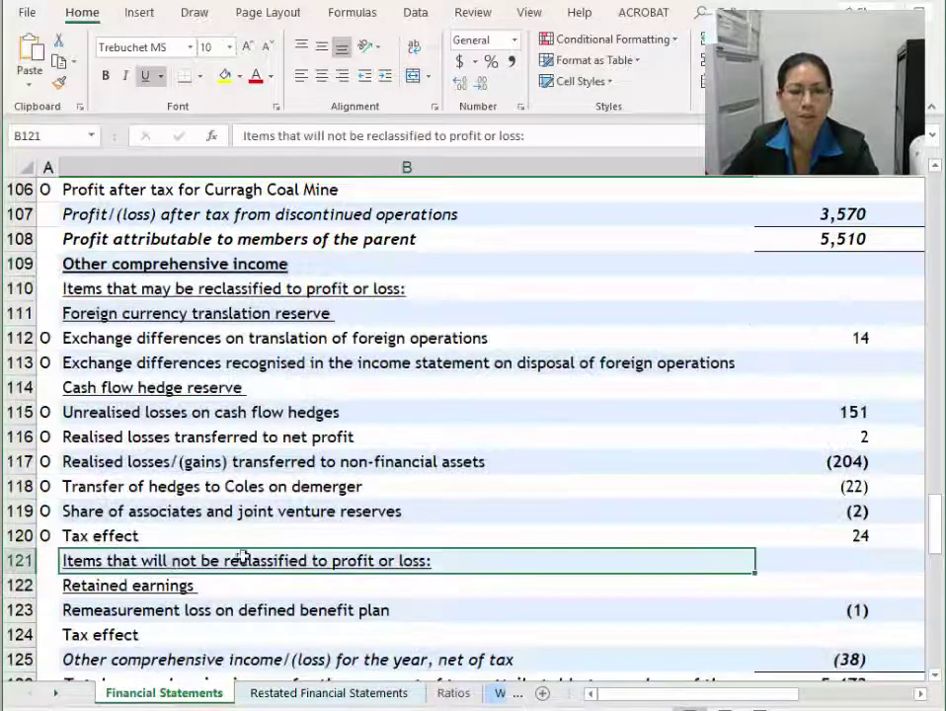
{"action": "left_click", "coordinate": [125, 562]}
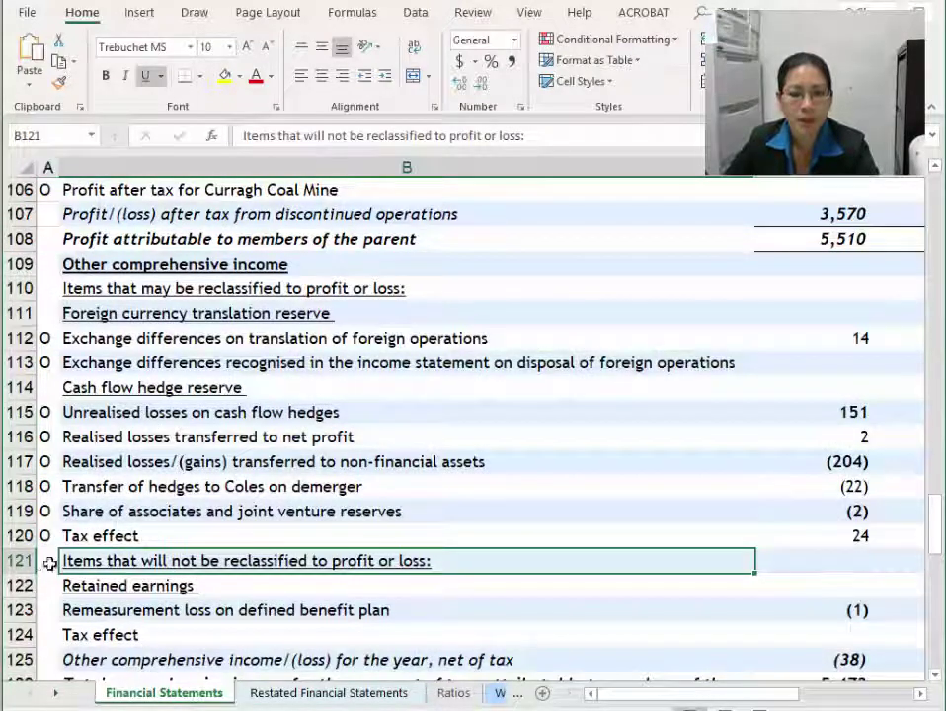
{"action": "left_click", "coordinate": [20, 560]}
{"action": "left_click", "coordinate": [20, 588]}
{"action": "scroll", "coordinate": [19, 588], "scroll_direction": "down", "scroll_amount": 1}
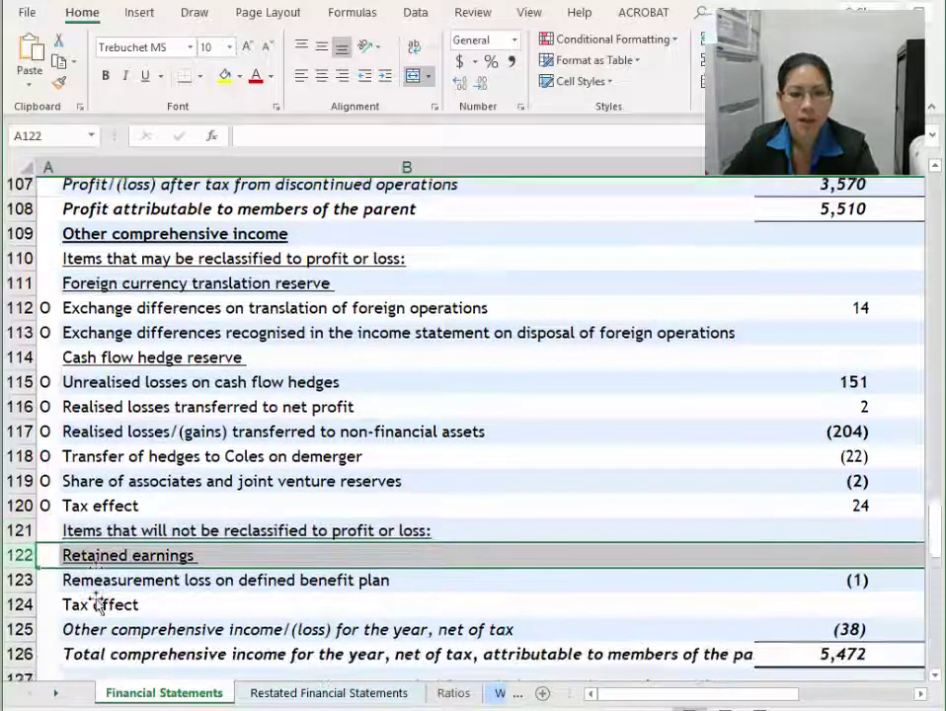
{"action": "left_click_drag", "start_coordinate": [20, 537], "coordinate": [49, 555]}
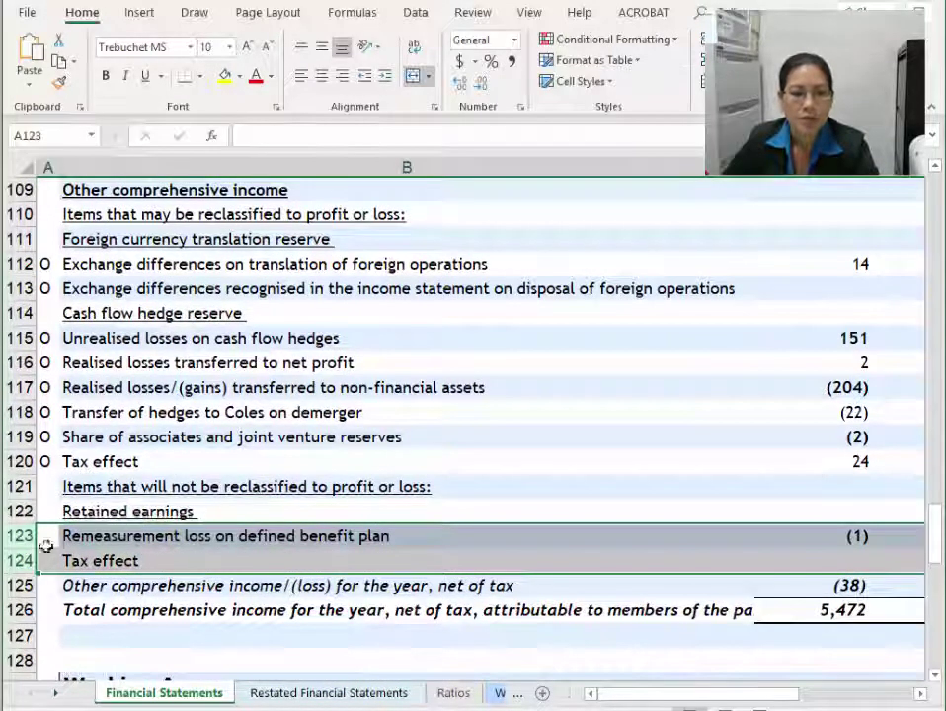
{"action": "left_click", "coordinate": [47, 538]}
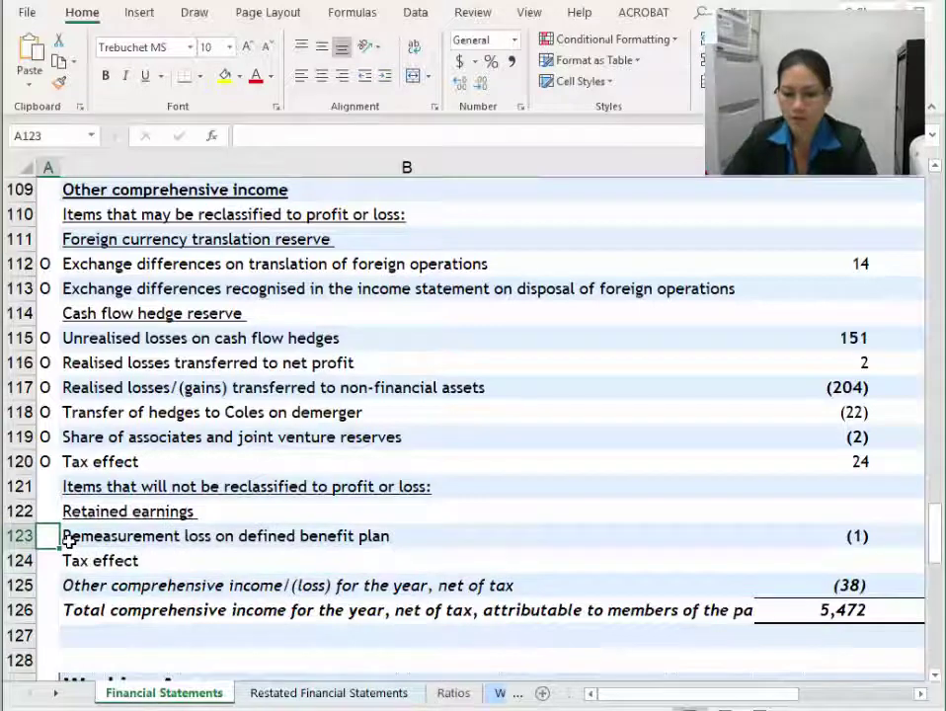
{"action": "type", "text": "O"}
{"action": "key", "text": "Return"}
{"action": "type", "text": "O"}
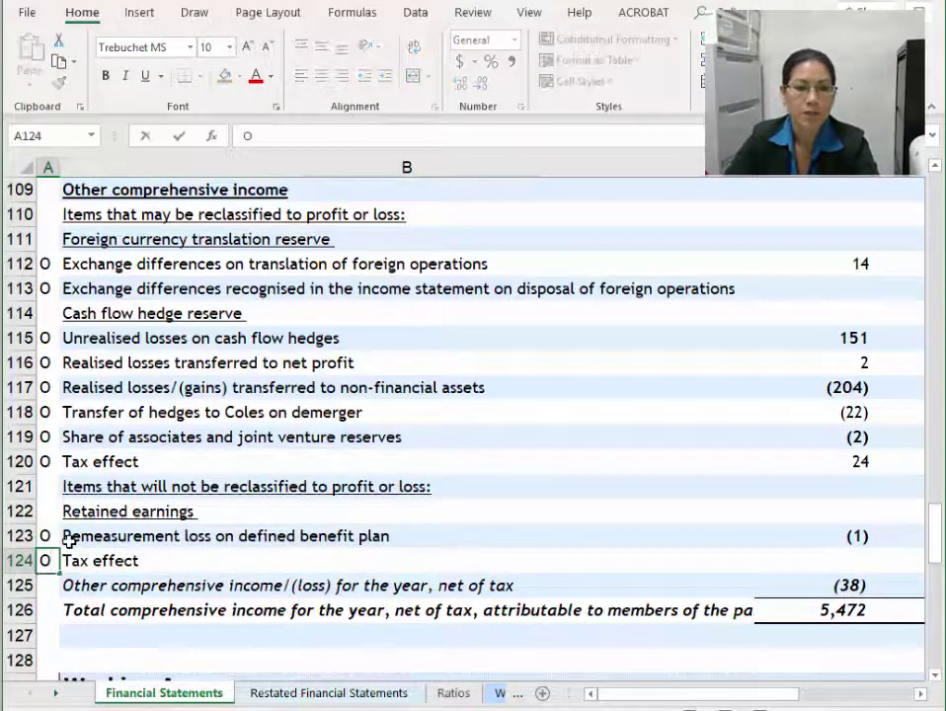
{"action": "key", "text": "Return"}
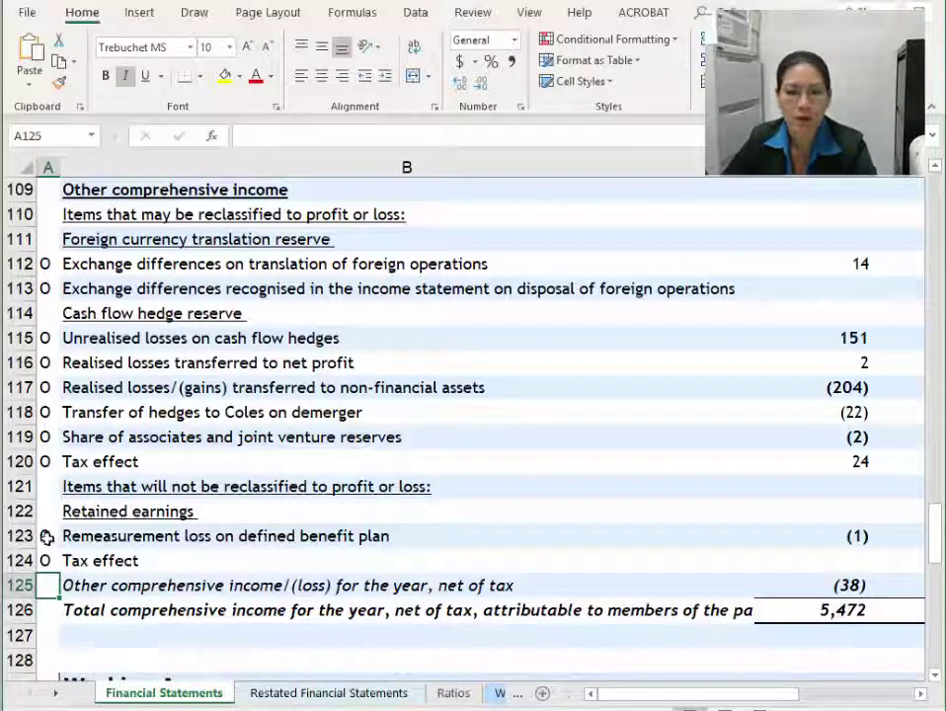
Review how Profit attributable to members of the parent and Other comprehensive income lead to Total comprehensive income, back up to the income statement's start.
{"action": "left_click", "coordinate": [24, 585]}
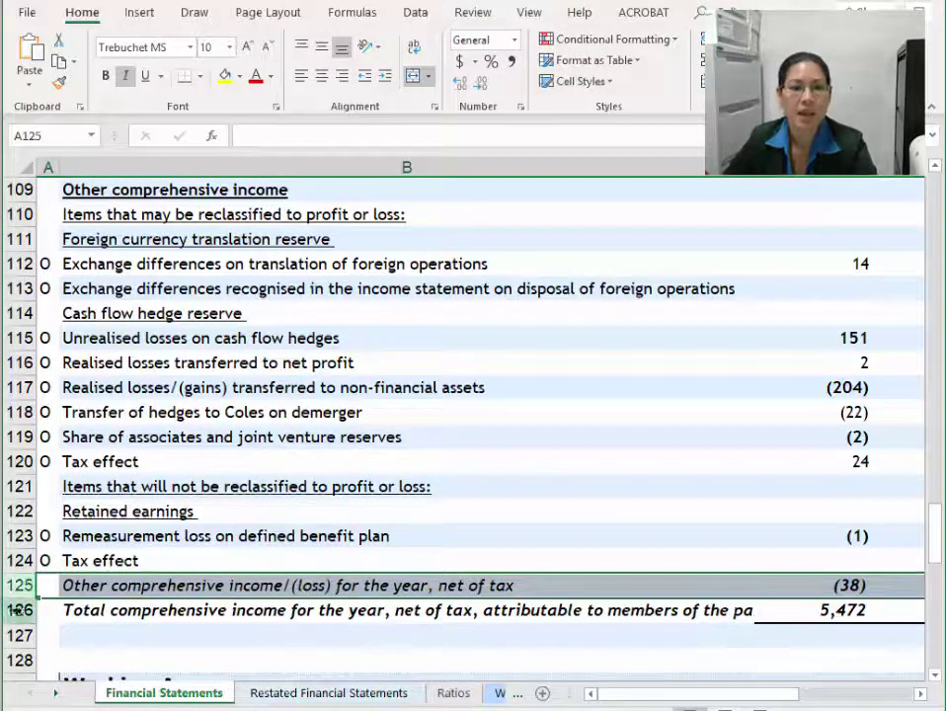
{"action": "left_click", "coordinate": [23, 610]}
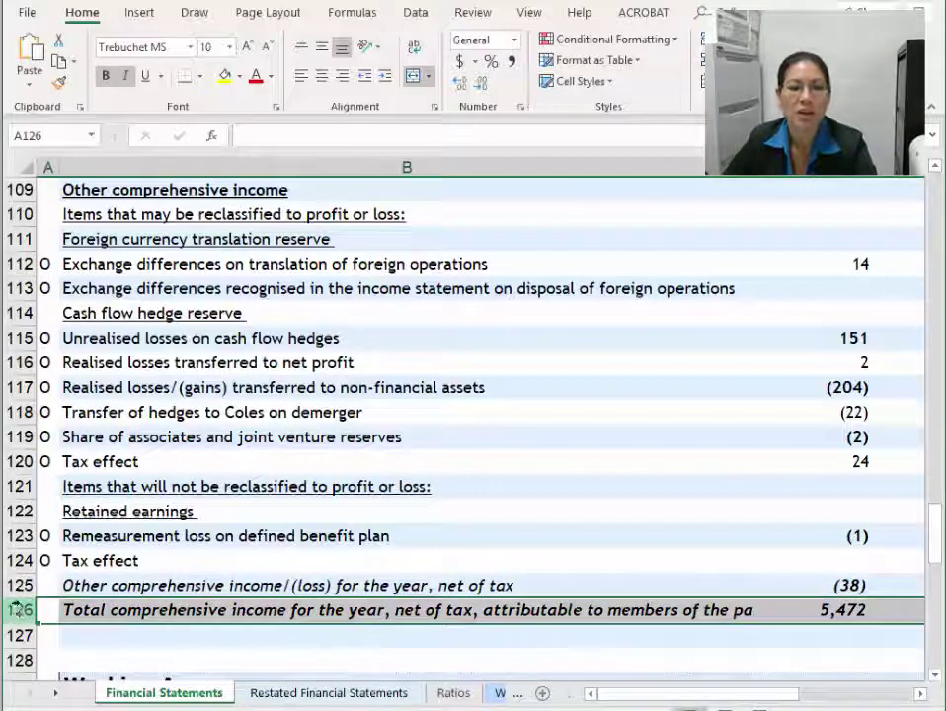
{"action": "left_click", "coordinate": [22, 584]}
{"action": "scroll", "coordinate": [75, 581], "scroll_direction": "up", "scroll_amount": 3}
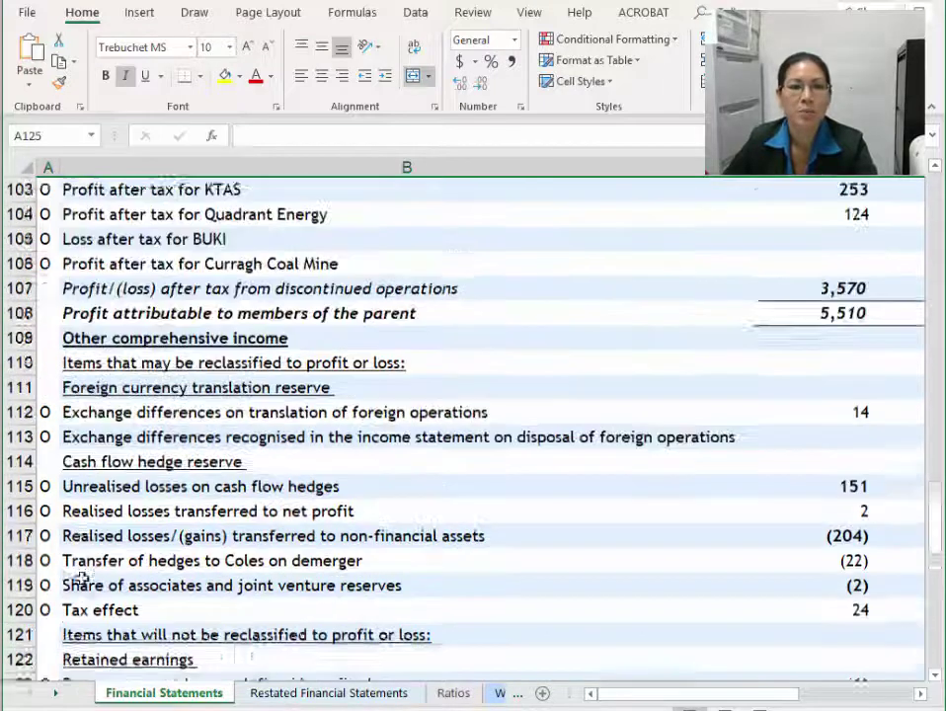
{"action": "left_click", "coordinate": [23, 388]}
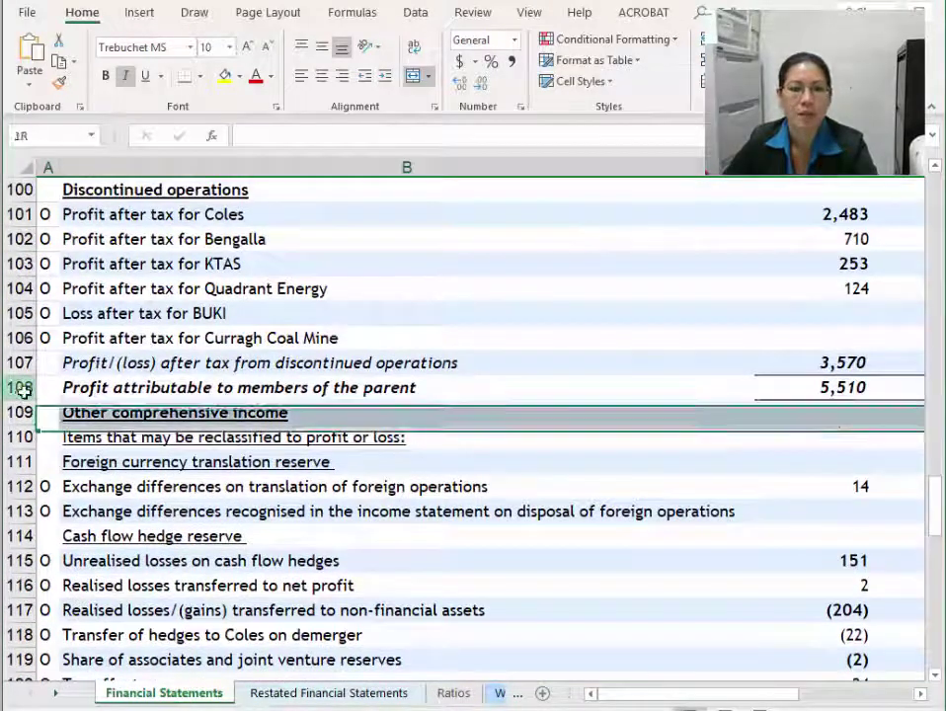
{"action": "scroll", "coordinate": [117, 523], "scroll_direction": "down", "scroll_amount": 3}
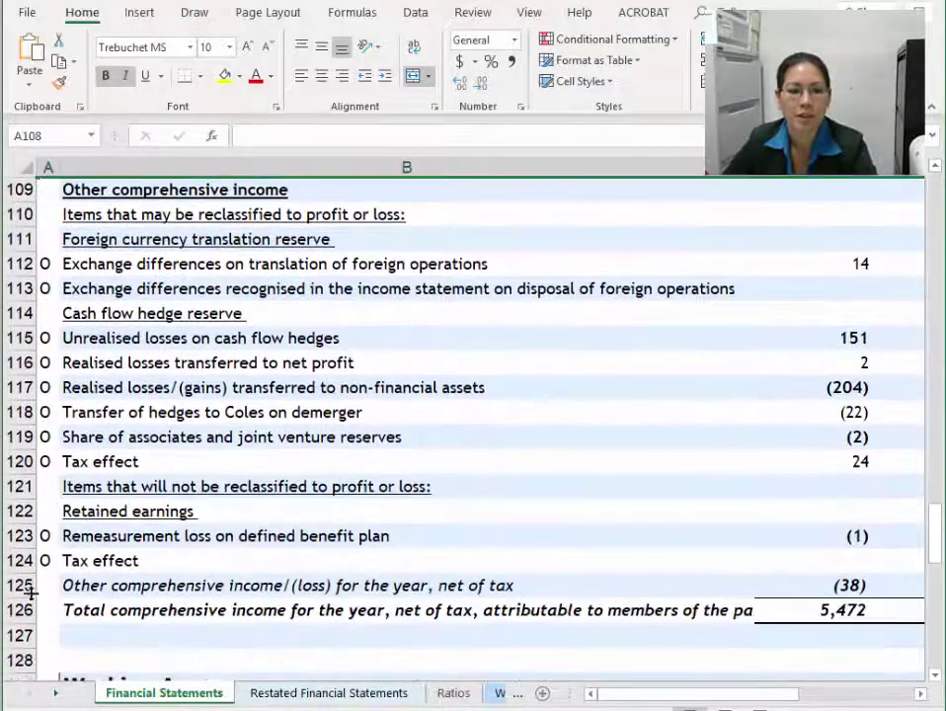
{"action": "left_click_drag", "start_coordinate": [22, 585], "coordinate": [22, 609]}
{"action": "left_click", "coordinate": [123, 585]}
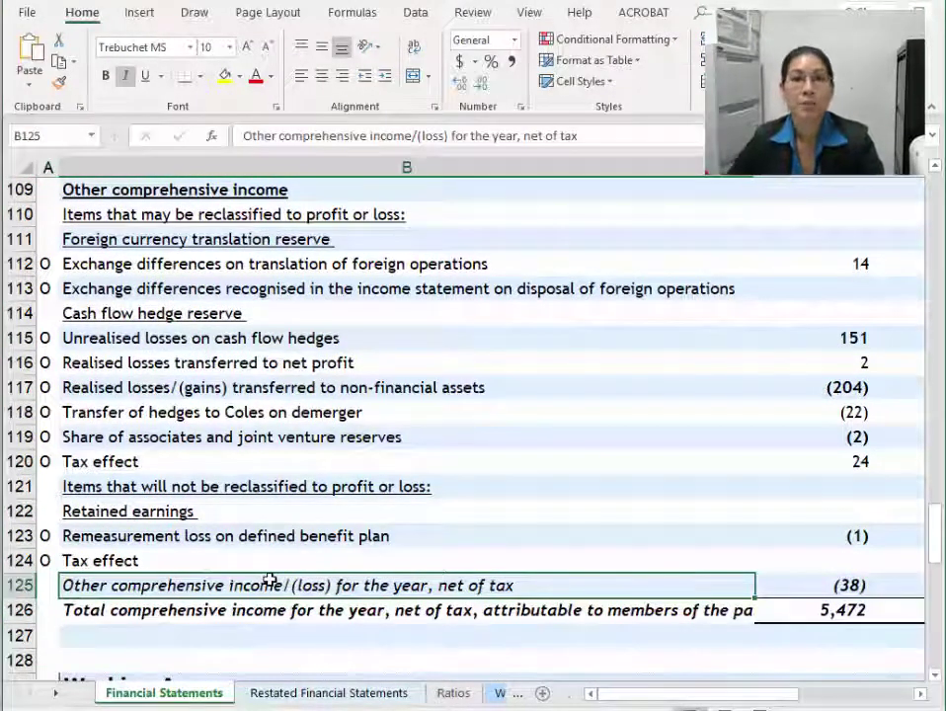
{"action": "scroll", "coordinate": [263, 507], "scroll_direction": "up", "scroll_amount": 4}
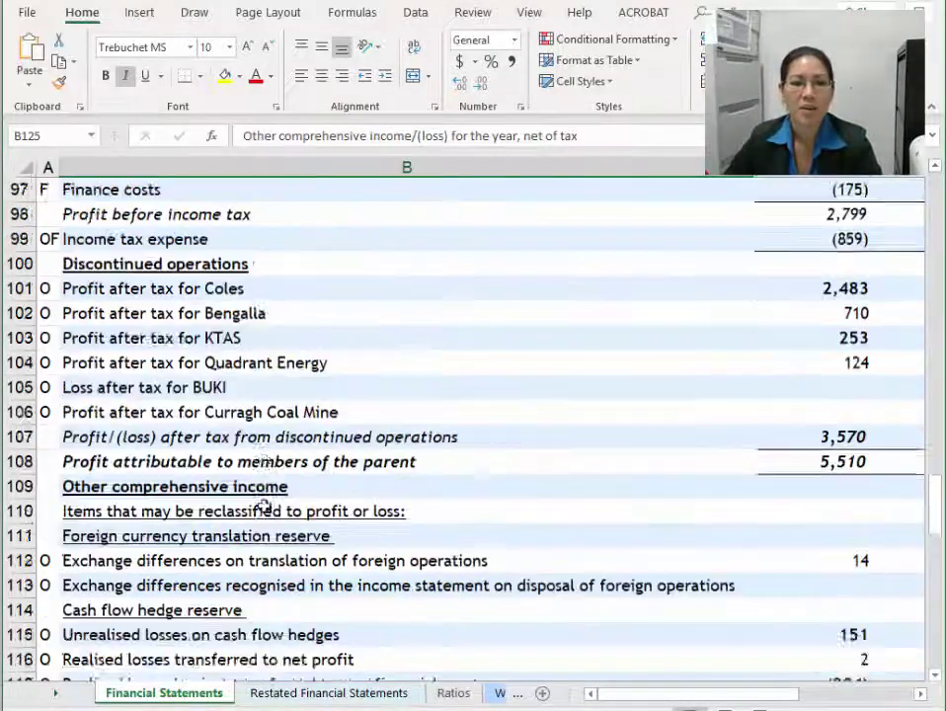
{"action": "scroll", "coordinate": [264, 507], "scroll_direction": "up", "scroll_amount": 7}
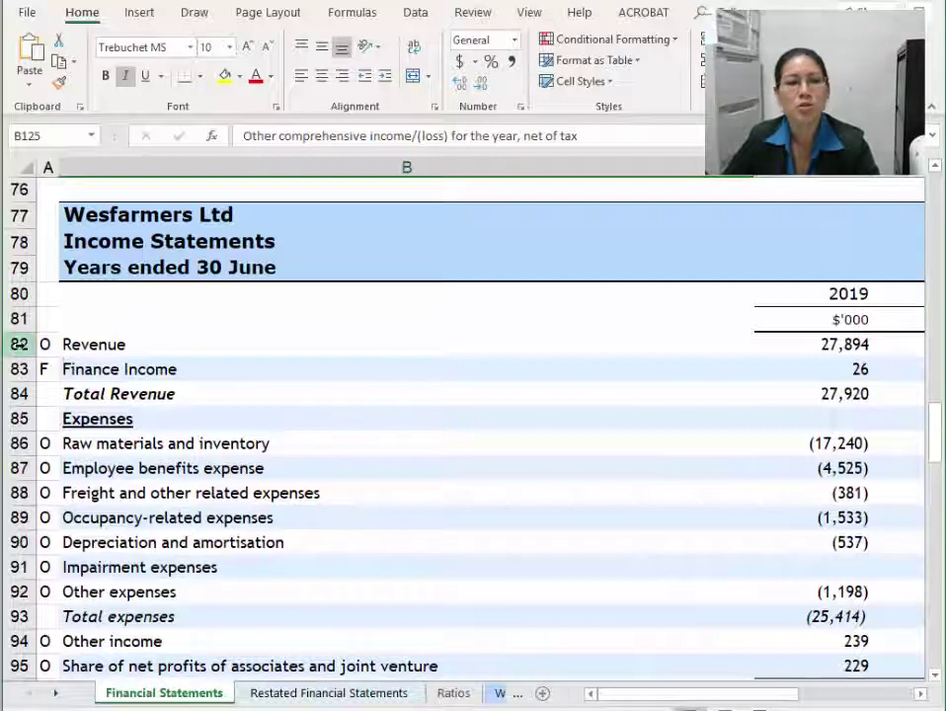
{"action": "left_click_drag", "start_coordinate": [19, 344], "coordinate": [17, 368]}
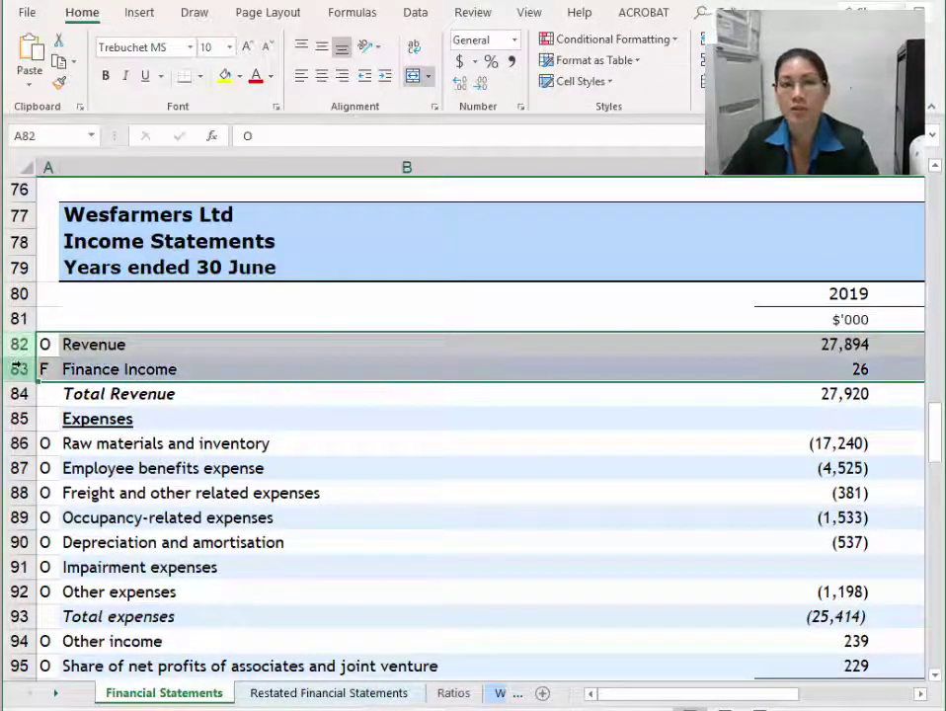
{"action": "left_click", "coordinate": [178, 473]}
{"action": "left_click", "coordinate": [158, 499]}
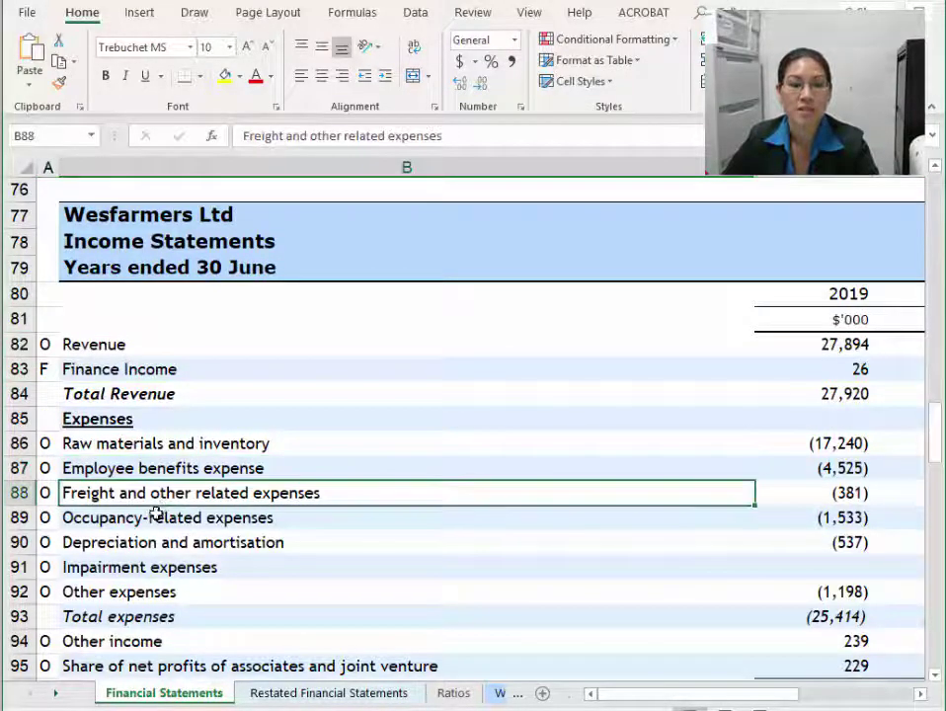
{"action": "left_click", "coordinate": [155, 515]}
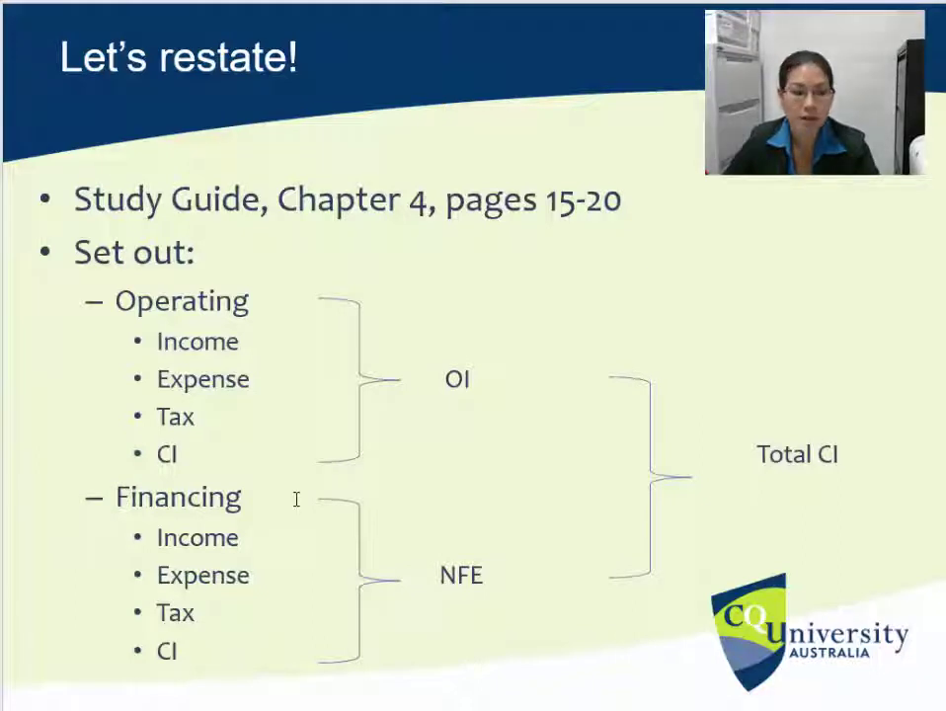
Reword the Financing bullet on the "Let's restate!" slide to Financial.
{"action": "left_click", "coordinate": [210, 500]}
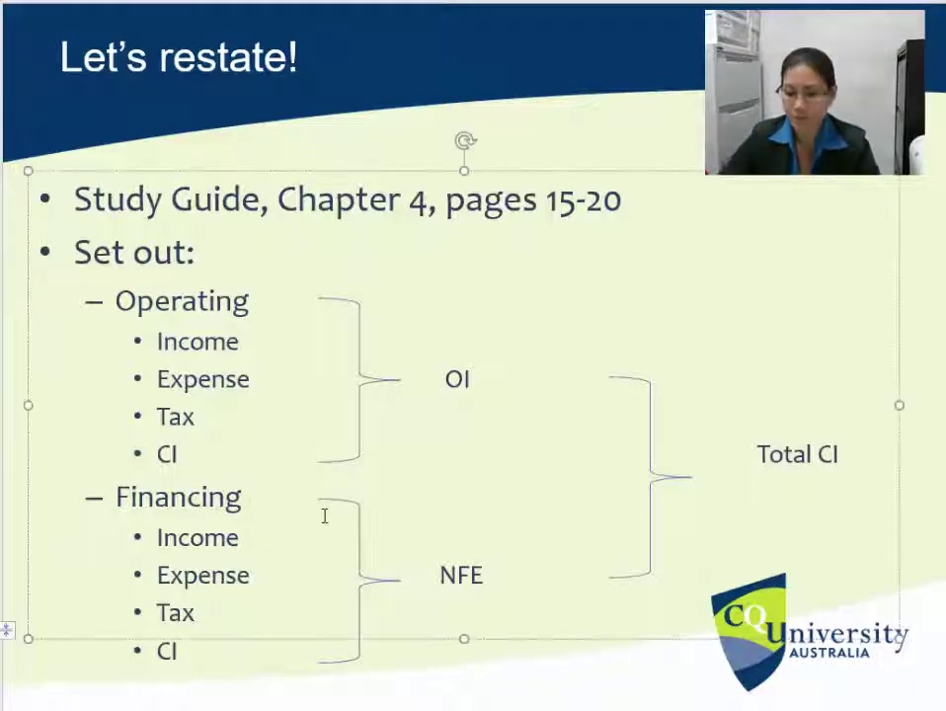
{"action": "key", "text": "Delete"}
{"action": "key", "text": "Delete"}
{"action": "type", "text": "AL"}
{"action": "key", "text": "BackSpace"}
{"action": "key", "text": "BackSpace"}
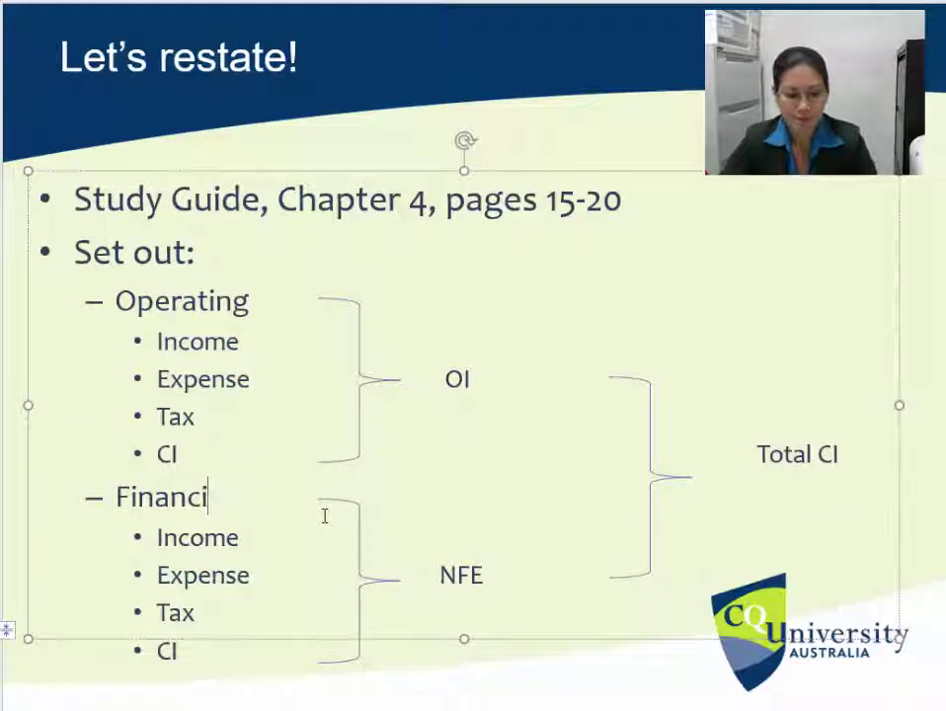
{"action": "type", "text": "al"}
{"action": "left_click", "coordinate": [70, 693]}
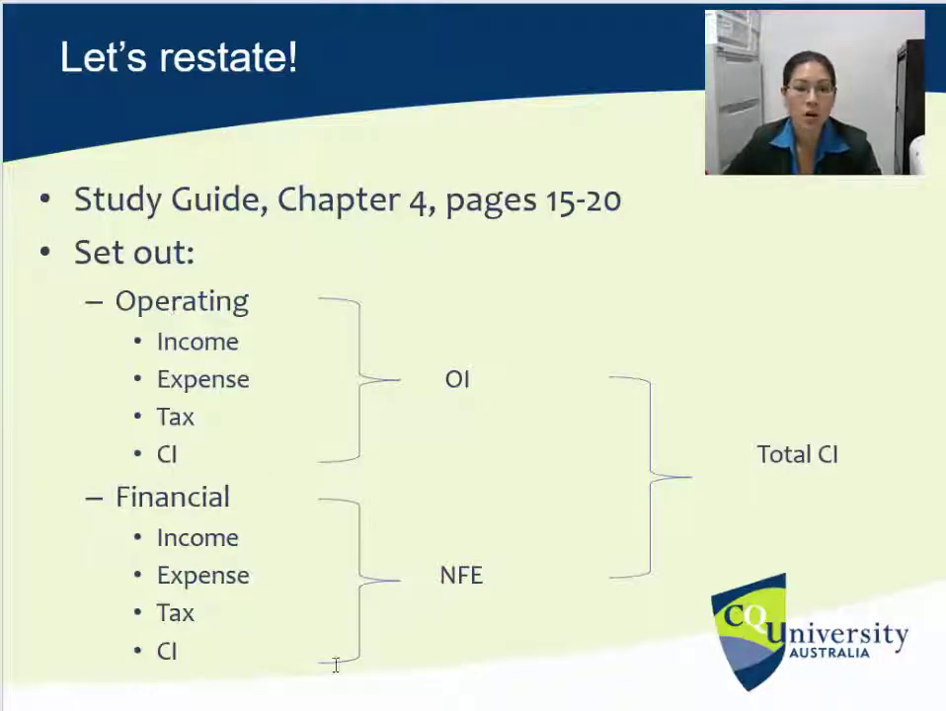
Switch to the Excel workbook and enter Operating Income in B84 of the Restated Financial Statements sheet, under Restated Statements of Financial Performance.
{"action": "key", "text": "alt+Tab"}
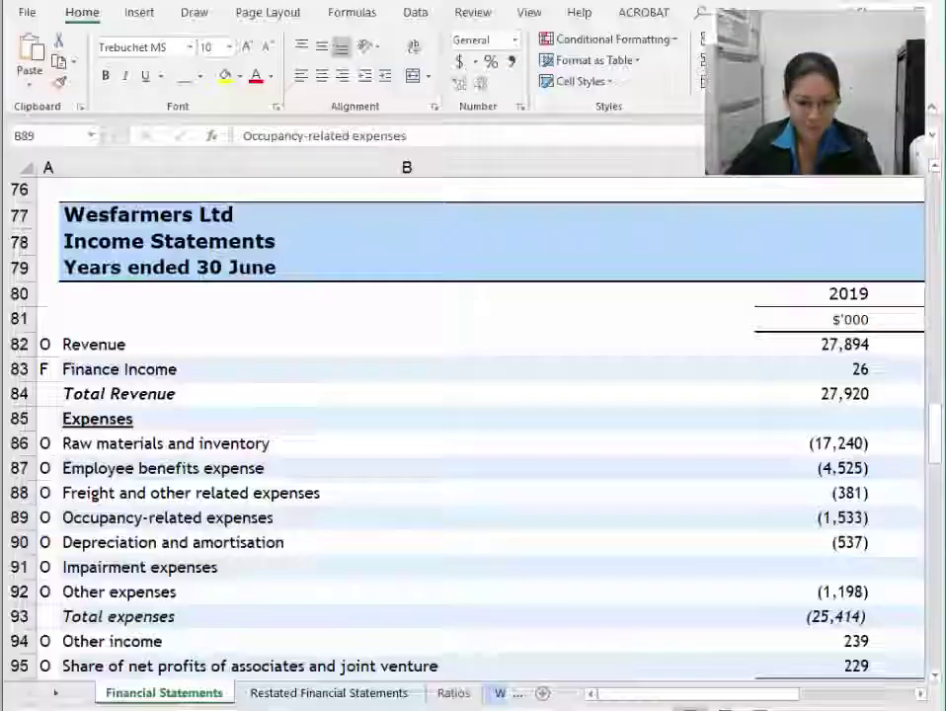
{"action": "left_click", "coordinate": [292, 696]}
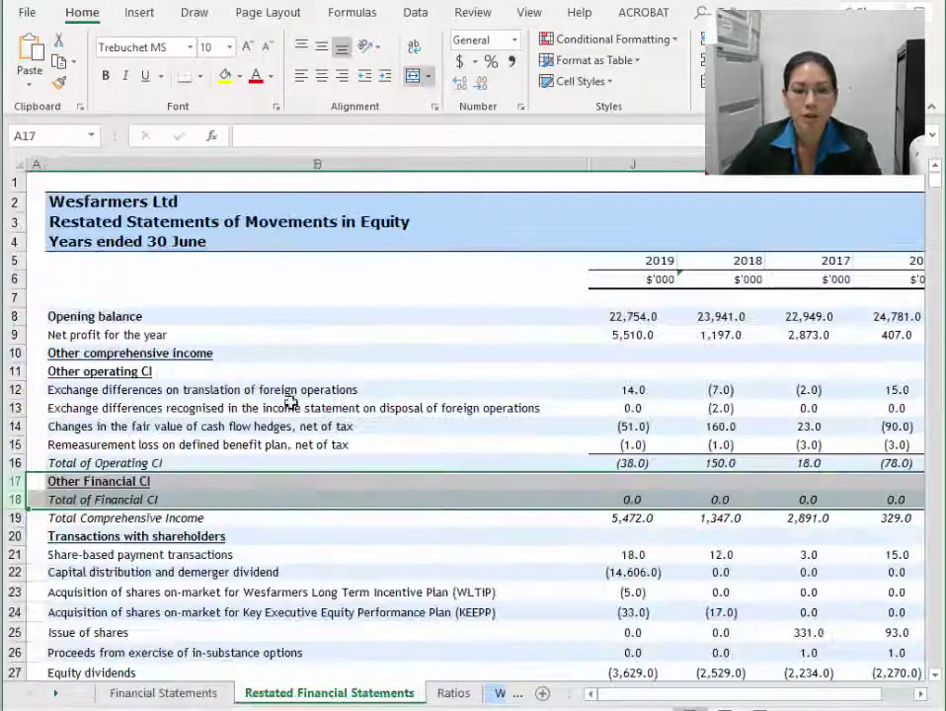
{"action": "scroll", "coordinate": [292, 399], "scroll_direction": "down", "scroll_amount": 15}
{"action": "scroll", "coordinate": [243, 457], "scroll_direction": "down", "scroll_amount": 10}
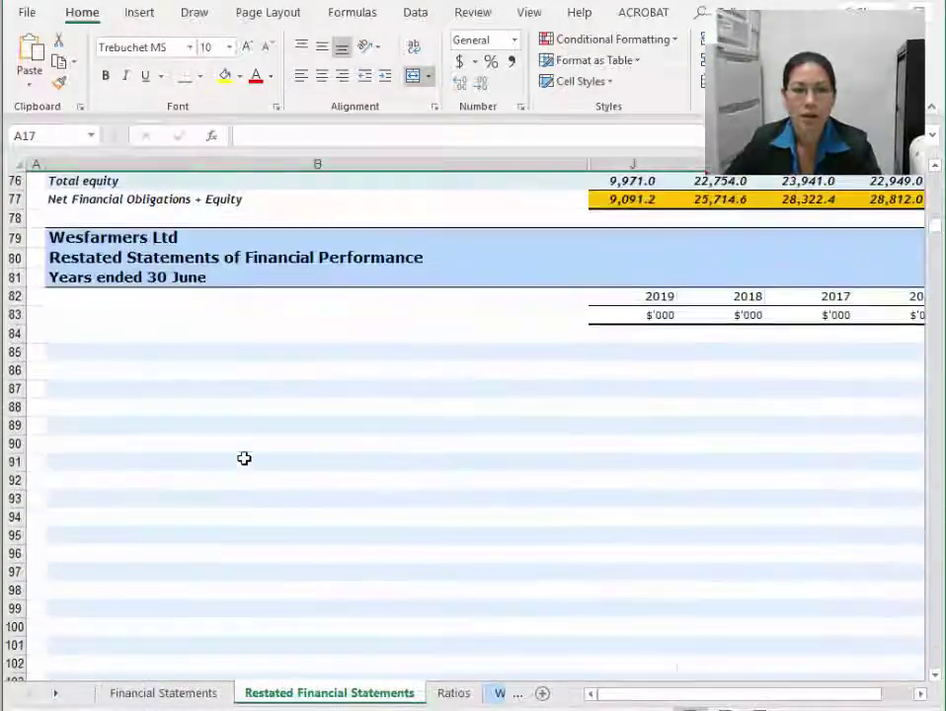
{"action": "left_click", "coordinate": [183, 336]}
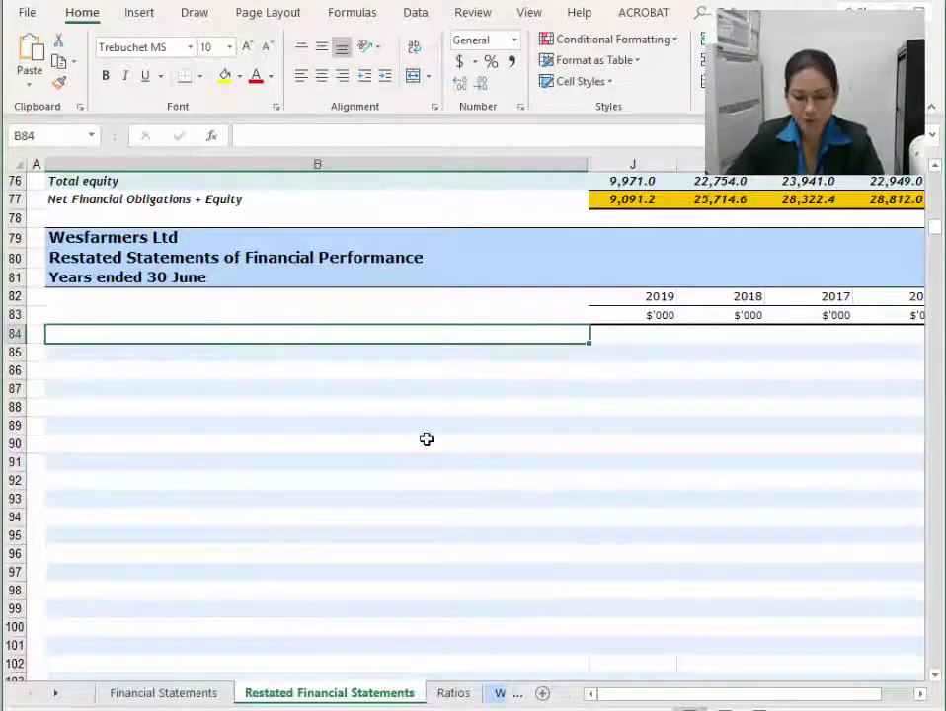
{"action": "type", "text": "o"}
{"action": "type", "text": "p"}
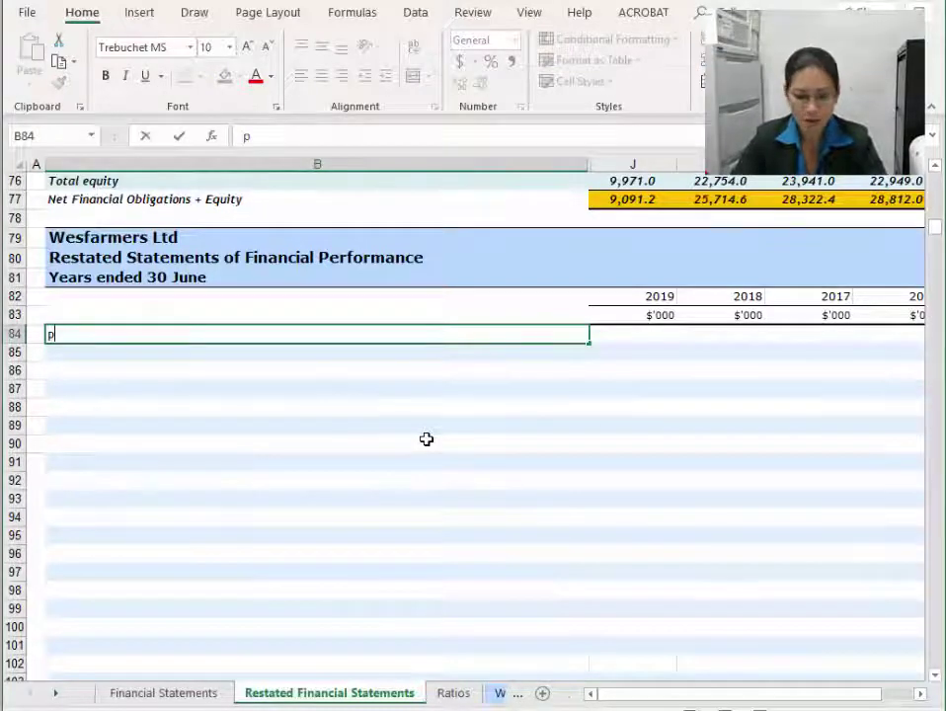
{"action": "key", "text": "BackSpace"}
{"action": "type", "text": "oPER"}
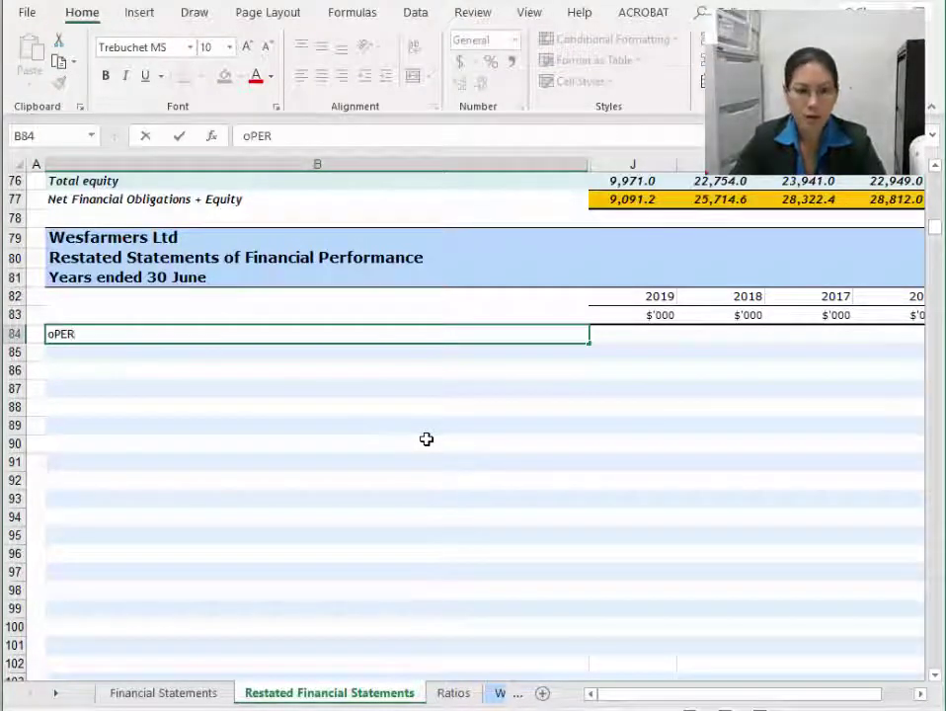
{"action": "type", "text": "ATING Income"}
{"action": "key", "text": "Return"}
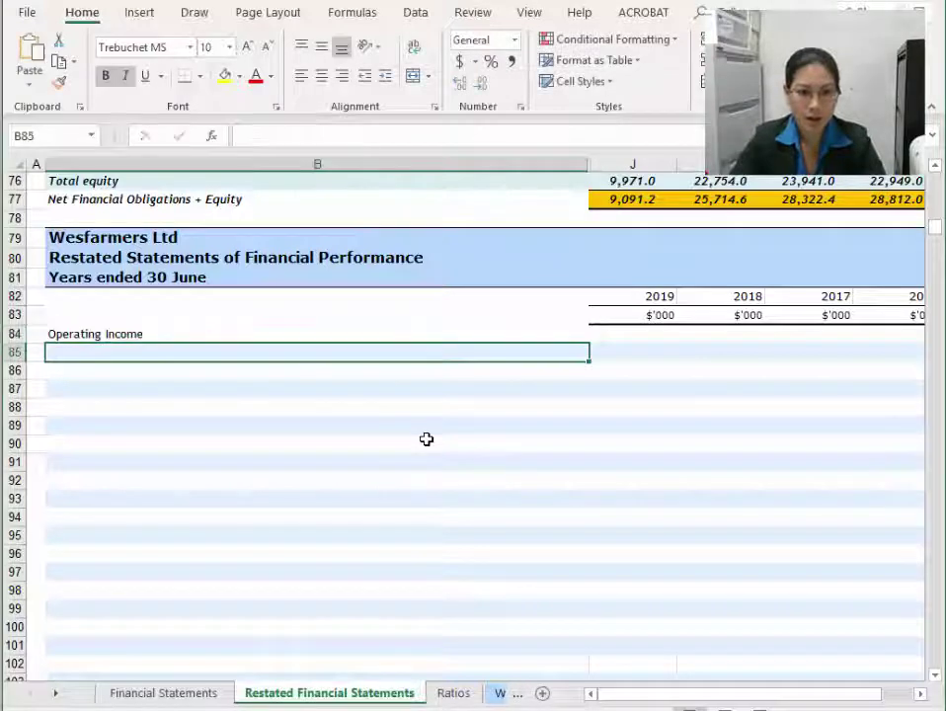
Make the Operating Income heading in B84 bold and underlined, without italics.
{"action": "key", "text": "Up"}
{"action": "key", "text": "ctrl+b"}
{"action": "key", "text": "ctrl+u"}
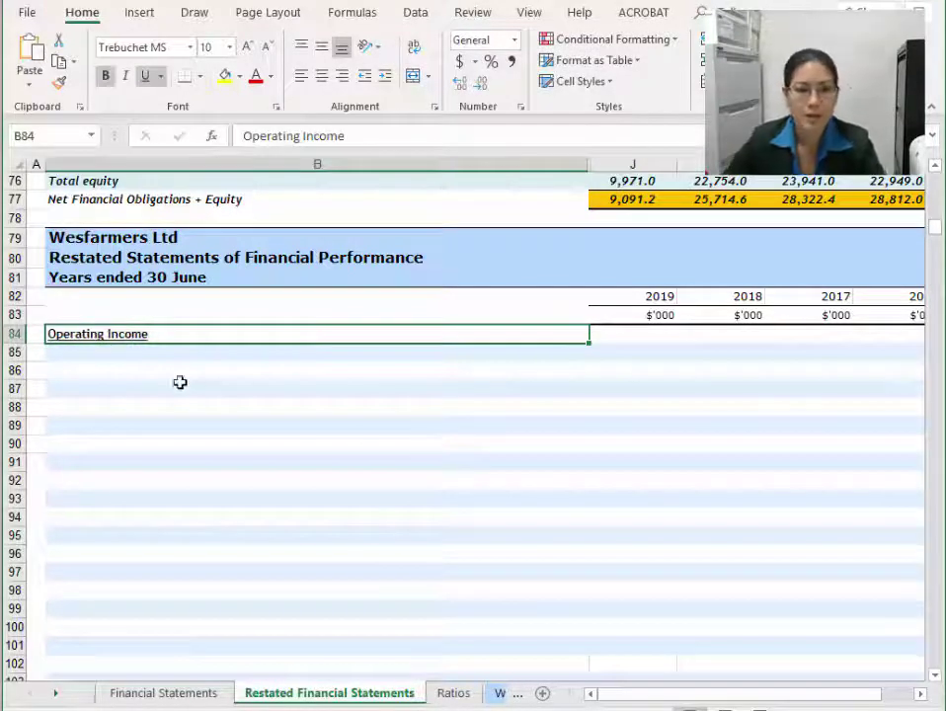
Link the label in B85 to the Revenue label in cell B82 of the Financial Statements sheet.
{"action": "key", "text": "Down"}
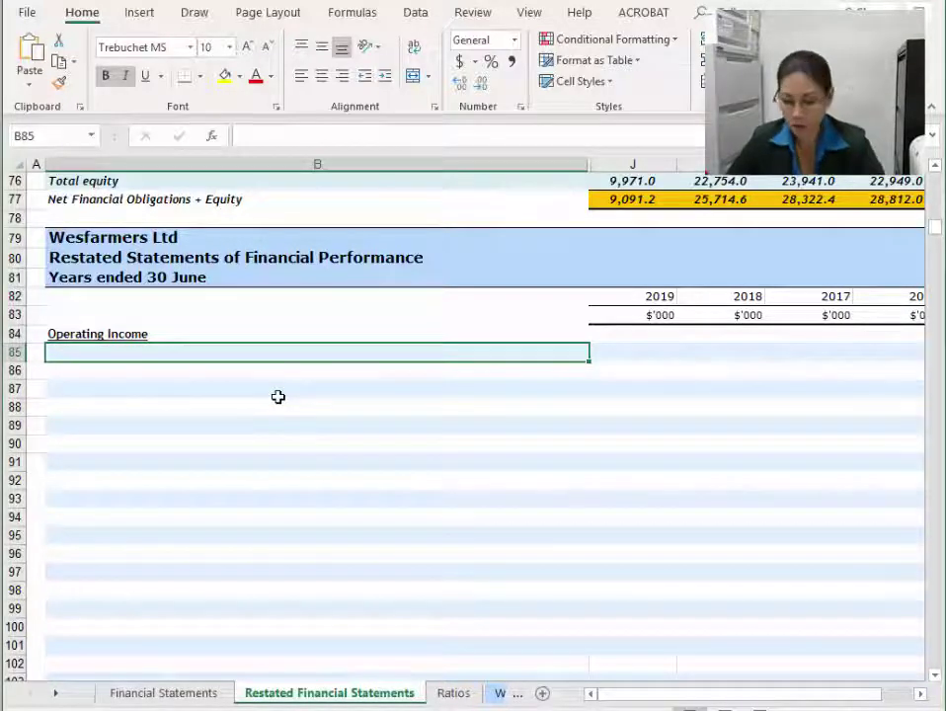
{"action": "type", "text": "="}
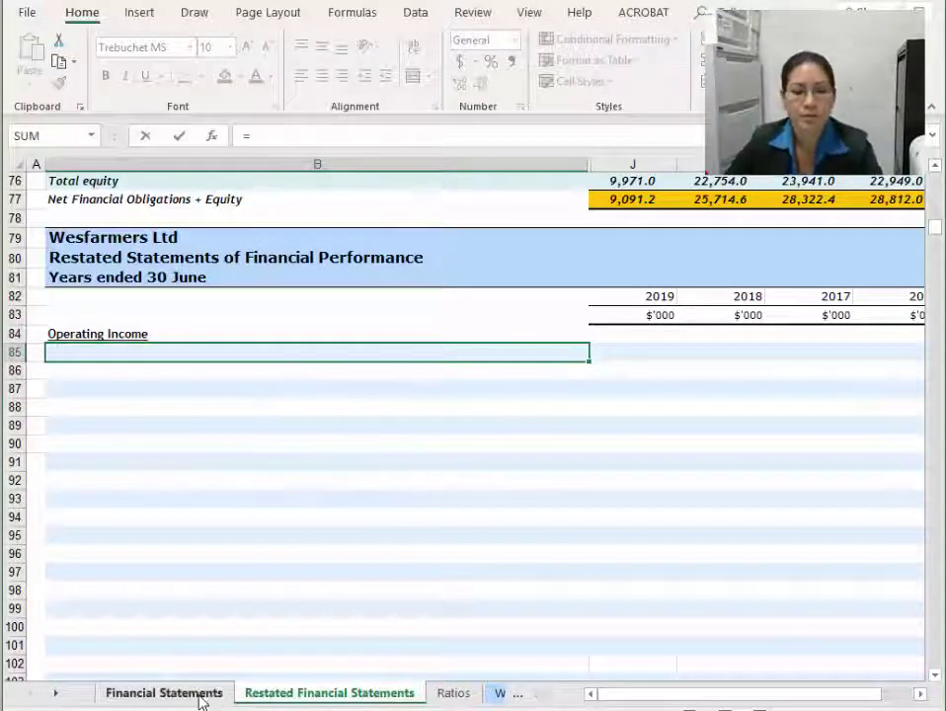
{"action": "left_click", "coordinate": [198, 696]}
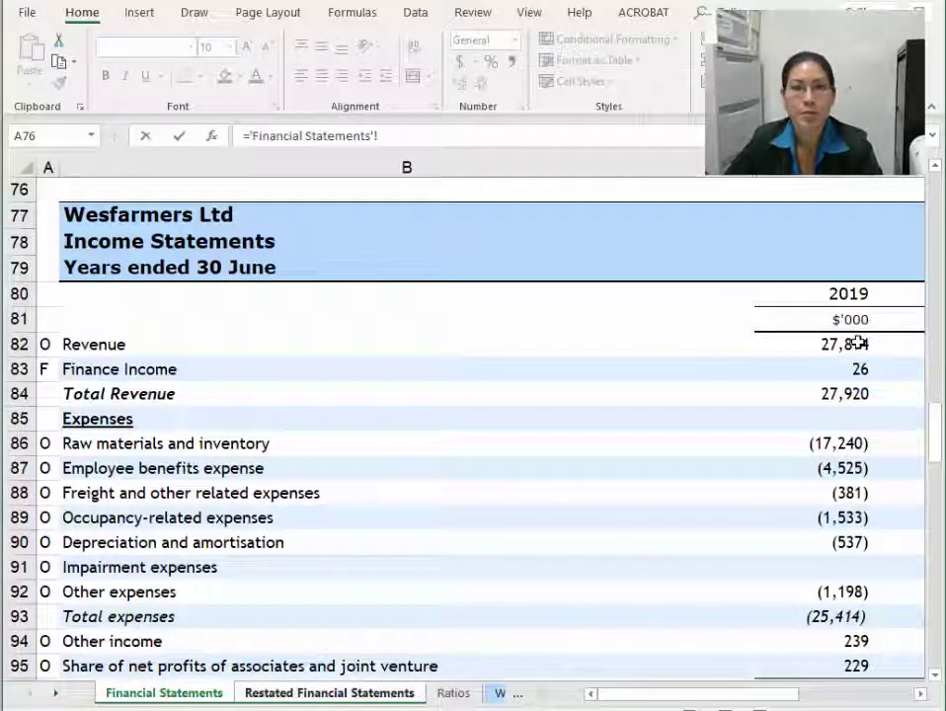
{"action": "left_click", "coordinate": [141, 342]}
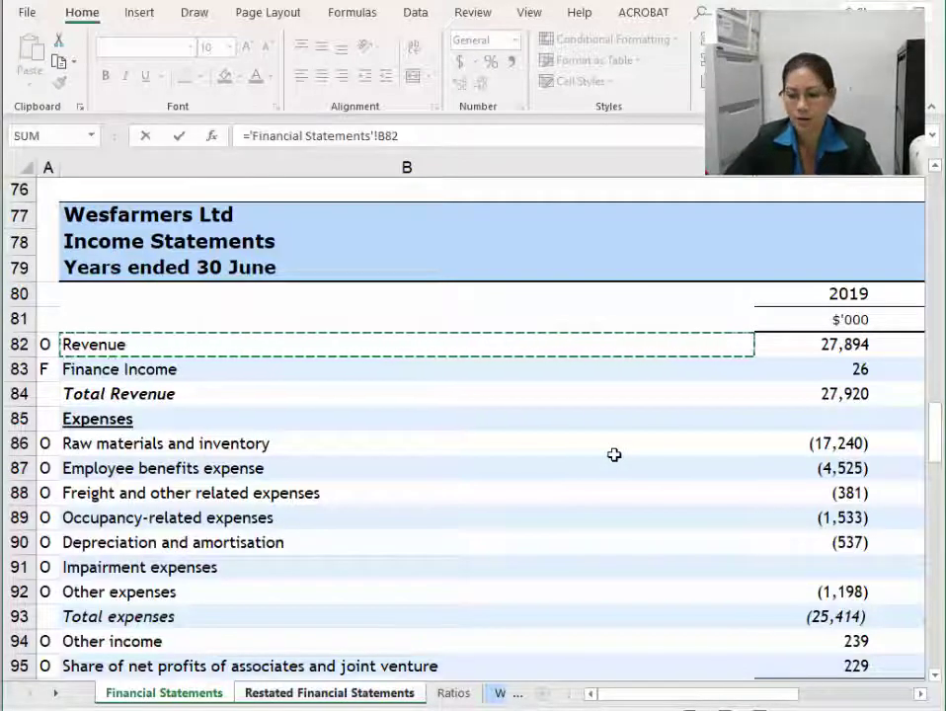
{"action": "key", "text": "Return"}
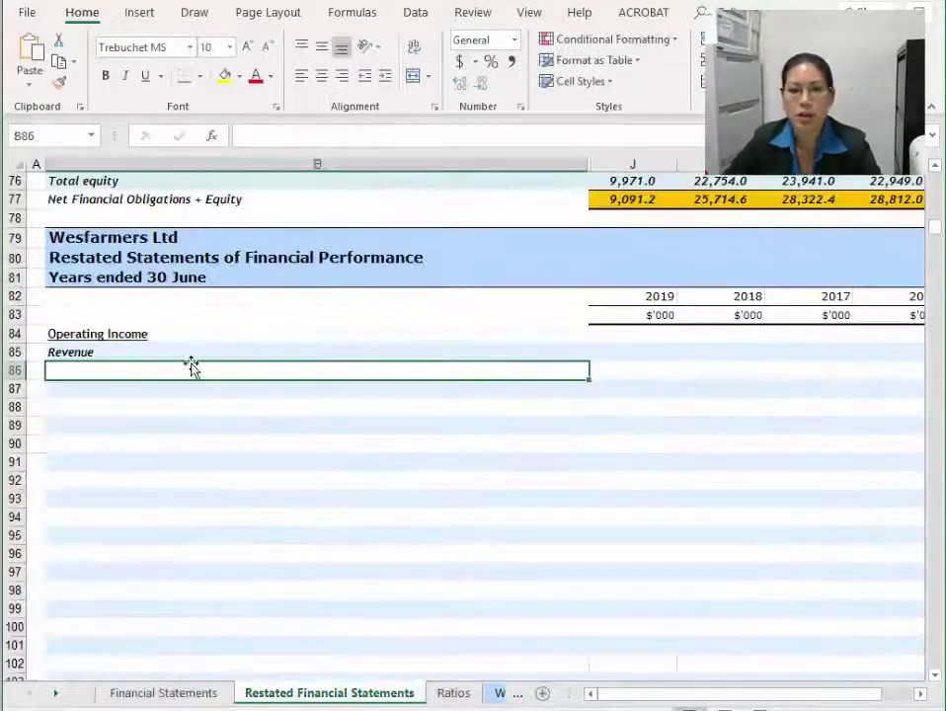
Link the 2019 Revenue amount in J85 to cell D82 of the Financial Statements sheet and fill the formula across to 2016.
{"action": "left_click", "coordinate": [631, 353]}
{"action": "type", "text": "="}
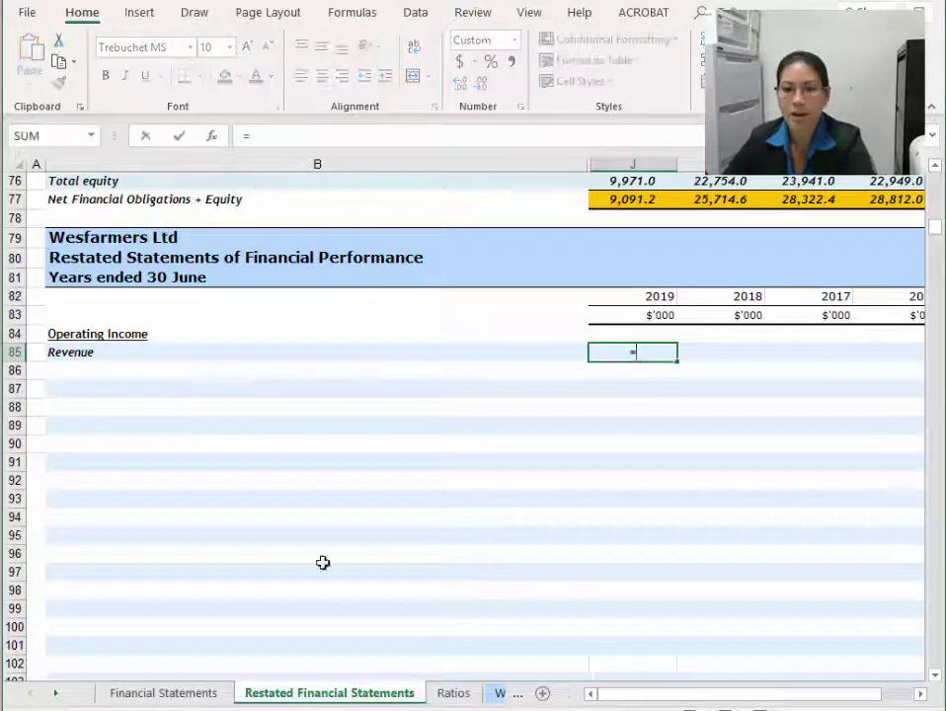
{"action": "left_click", "coordinate": [164, 695]}
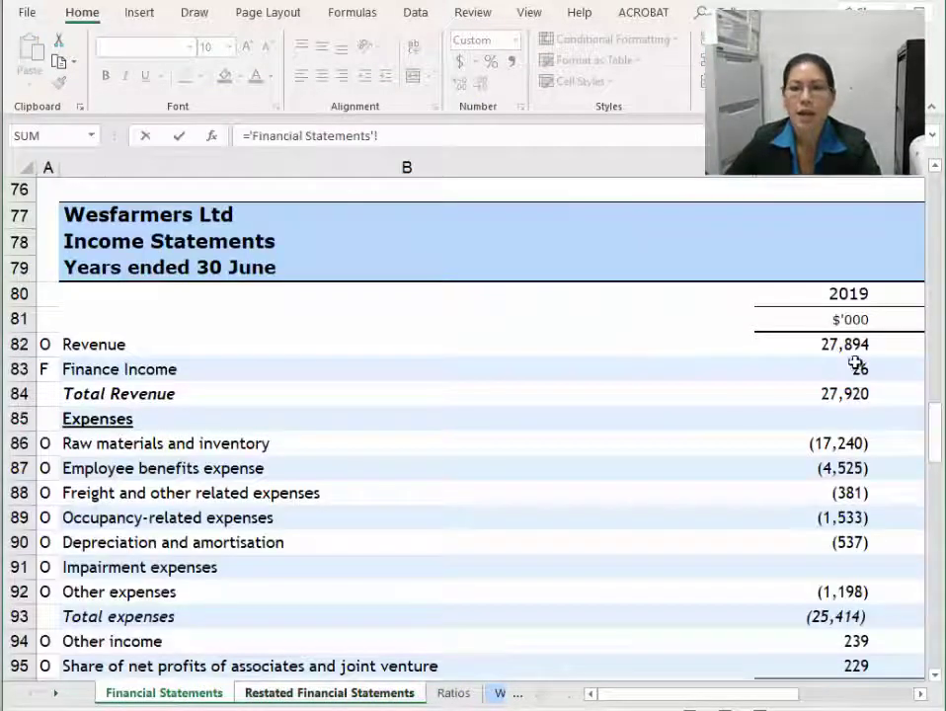
{"action": "left_click", "coordinate": [852, 346]}
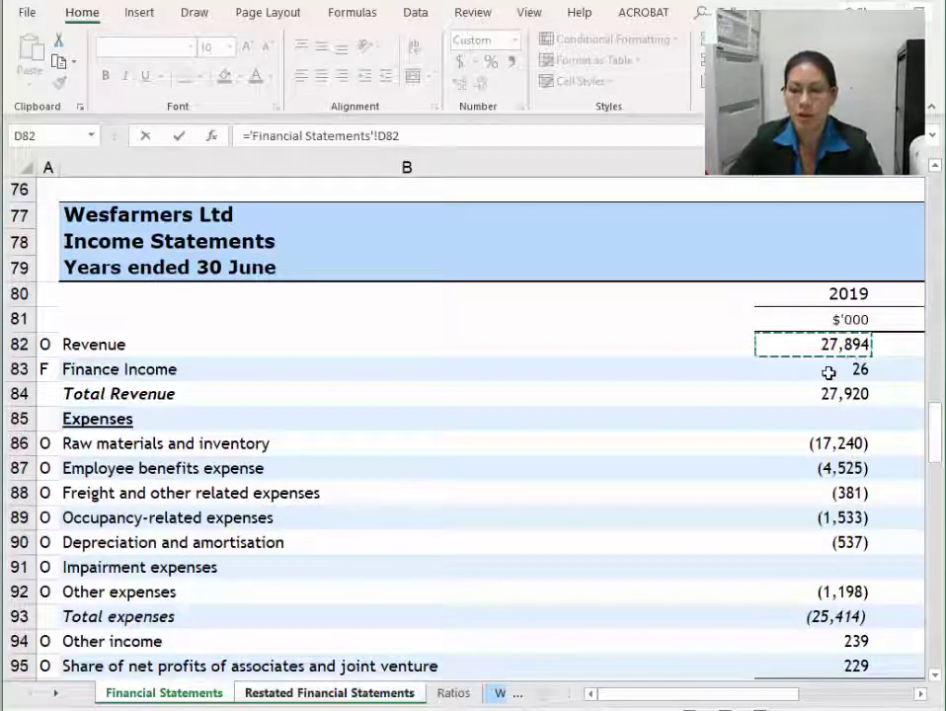
{"action": "key", "text": "Return"}
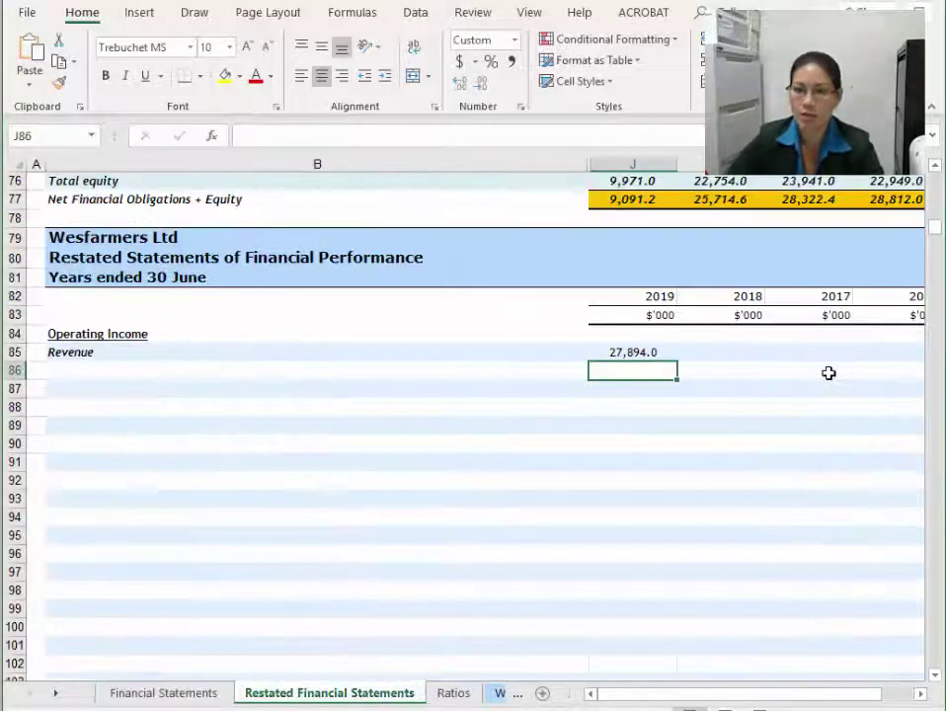
{"action": "left_click", "coordinate": [657, 352]}
{"action": "left_click_drag", "start_coordinate": [678, 362], "coordinate": [380, 369]}
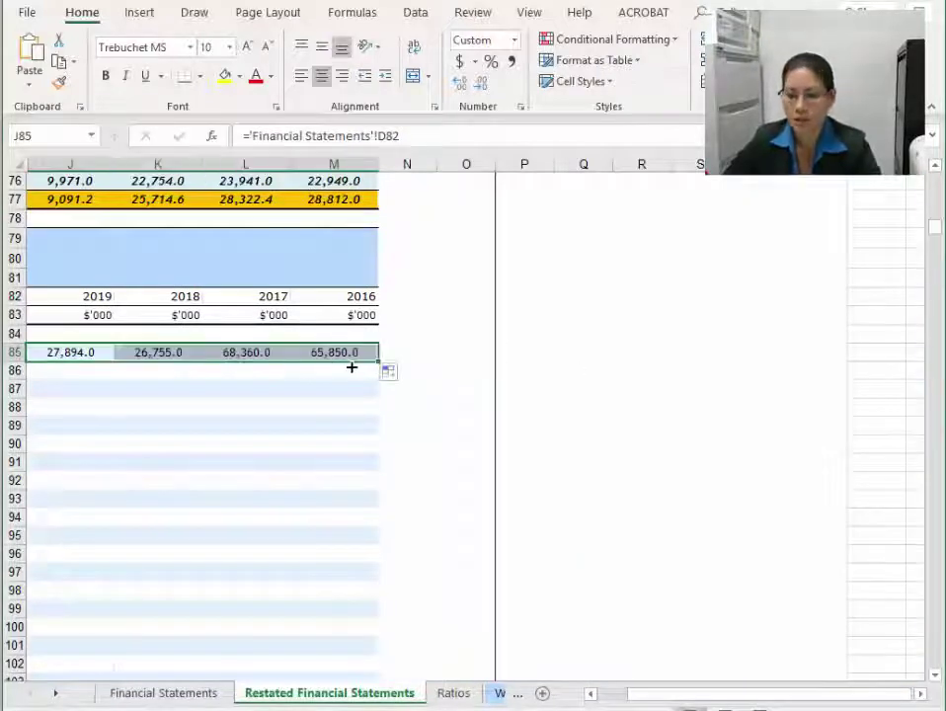
{"action": "key", "text": "ctrl+Left"}
{"action": "key", "text": "Left"}
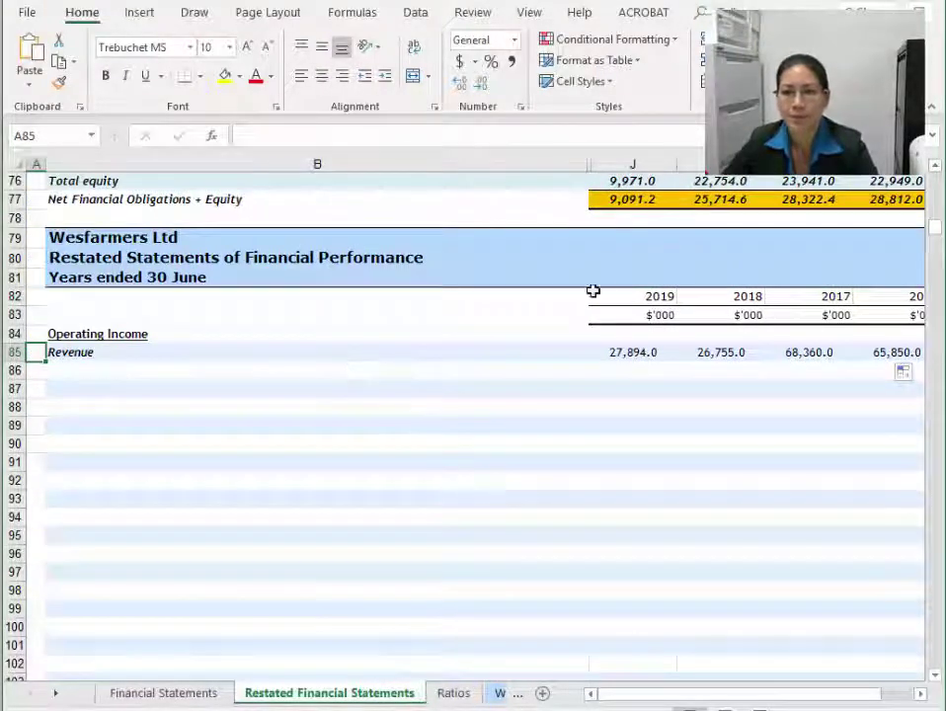
Remove the bold and italic formatting from the Revenue label in B85.
{"action": "left_click", "coordinate": [94, 373]}
{"action": "left_click", "coordinate": [94, 352]}
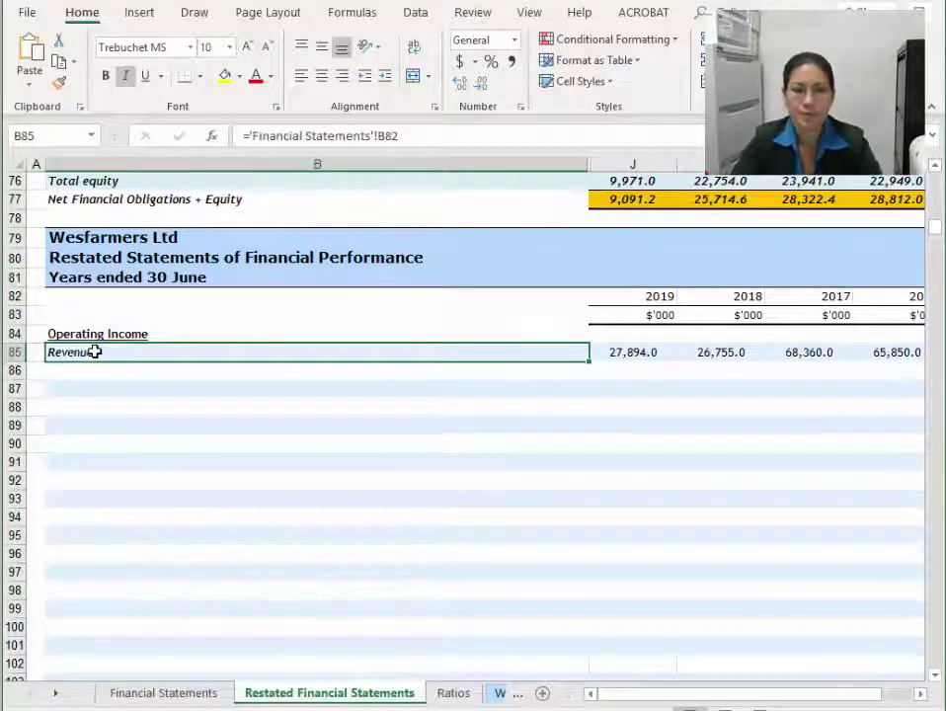
{"action": "key", "text": "ctrl+i"}
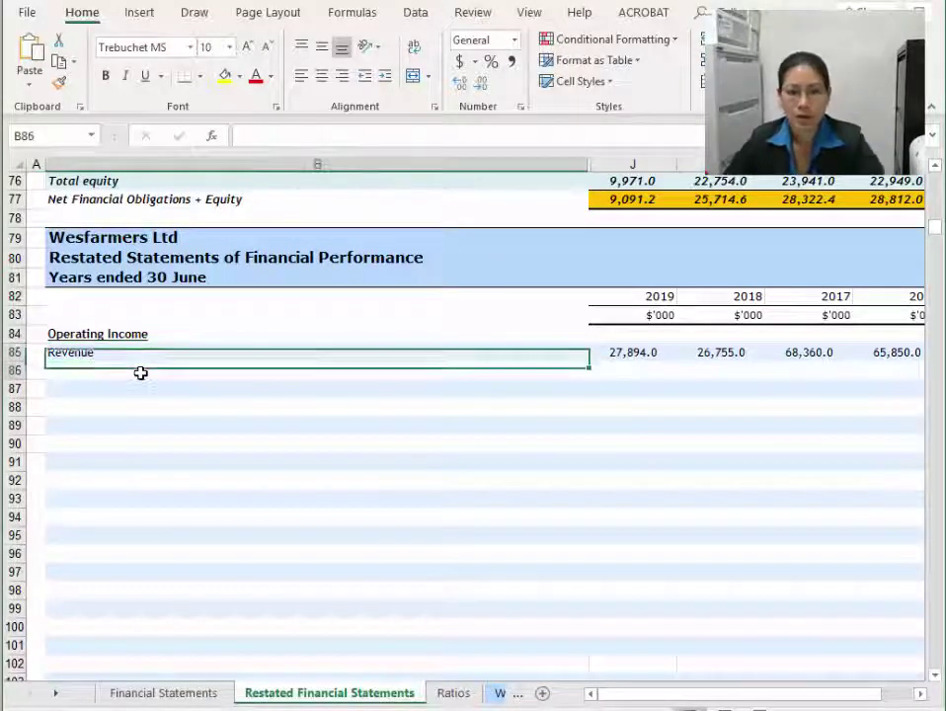
Link the label in B86 to the Other income label in cell B94 of the Financial Statements sheet.
{"action": "left_click", "coordinate": [140, 372]}
{"action": "type", "text": "="}
{"action": "left_click", "coordinate": [166, 695]}
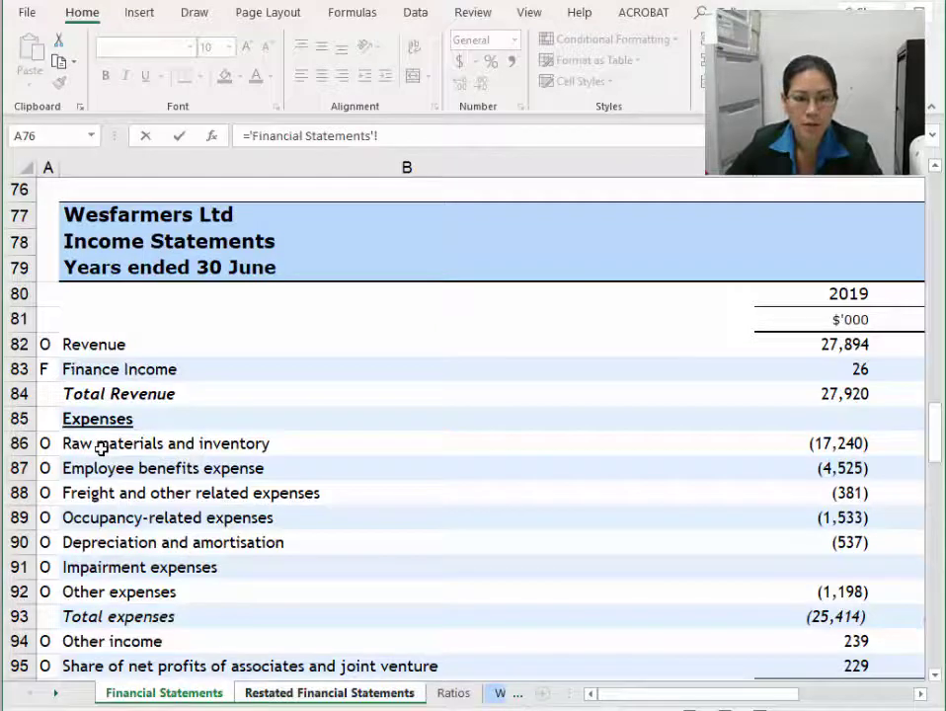
{"action": "scroll", "coordinate": [99, 449], "scroll_direction": "down", "scroll_amount": 2}
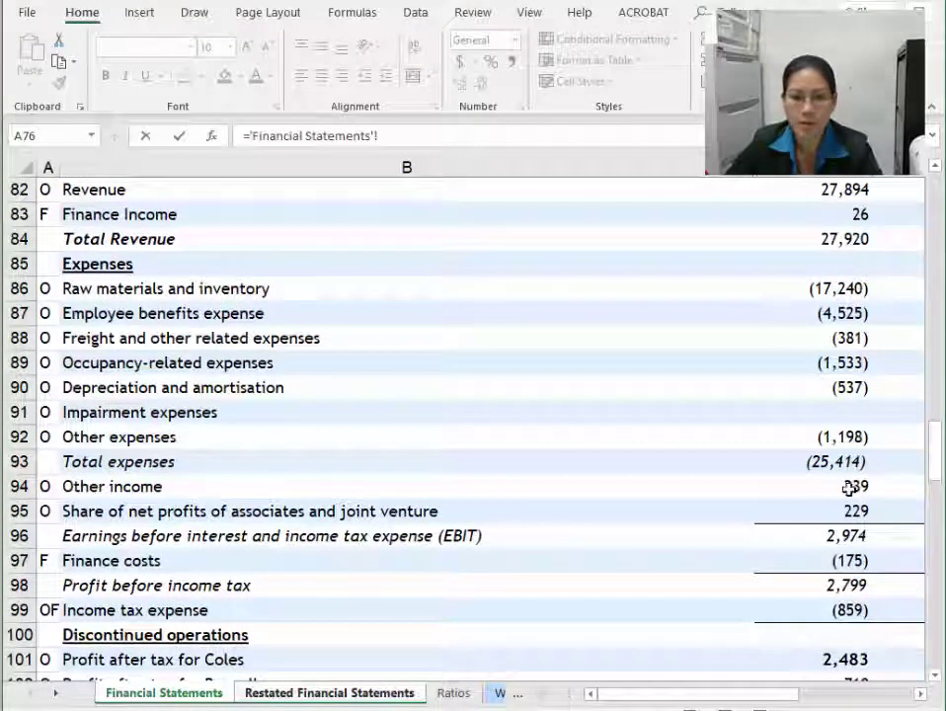
{"action": "left_click", "coordinate": [111, 488]}
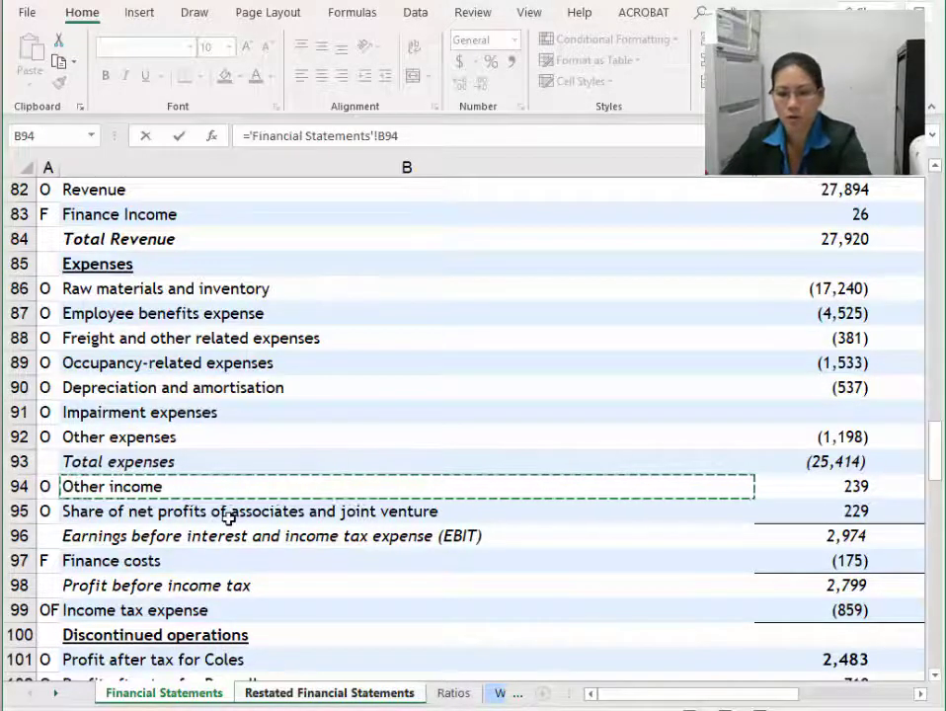
{"action": "key", "text": "Return"}
Fill the Other income label formula down to B87 without formatting to bring in the associates and joint venture label.
{"action": "left_click", "coordinate": [447, 371]}
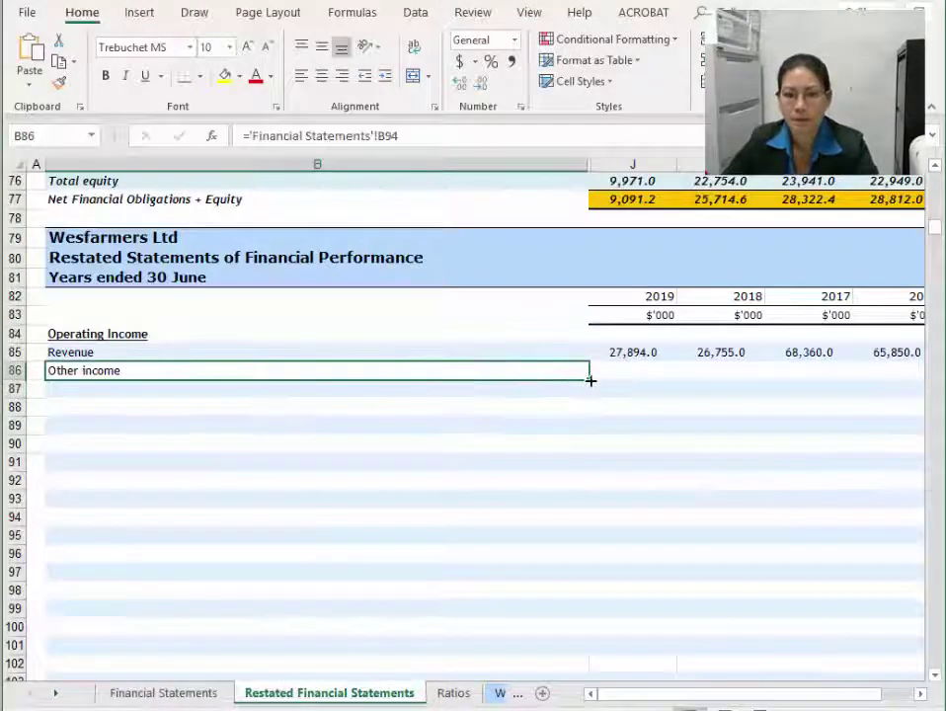
{"action": "left_click_drag", "start_coordinate": [590, 380], "coordinate": [600, 416]}
{"action": "left_click", "coordinate": [601, 411]}
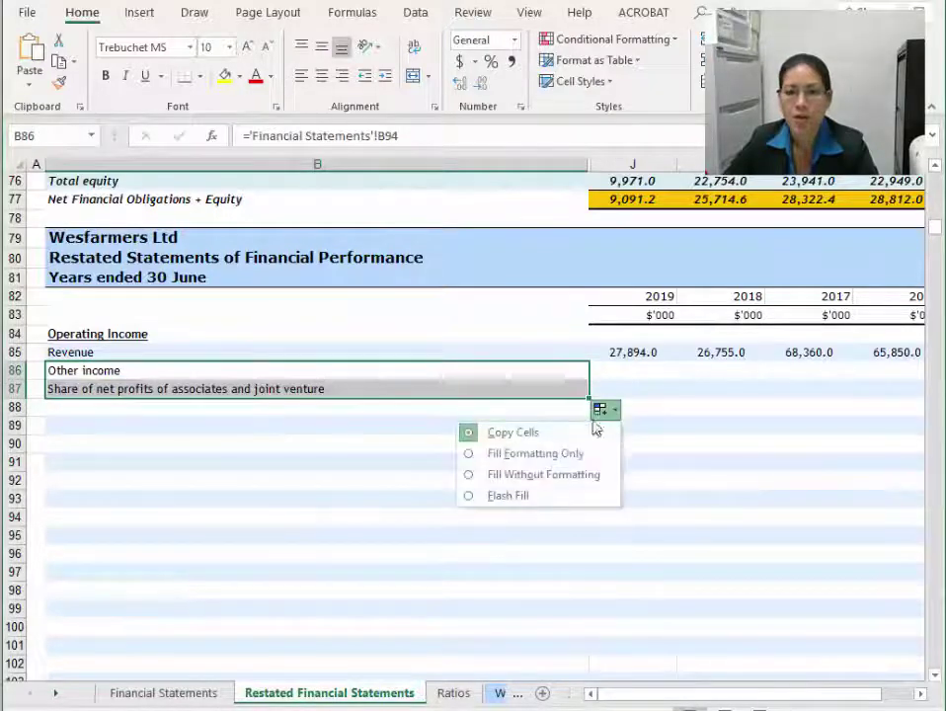
{"action": "left_click", "coordinate": [542, 475]}
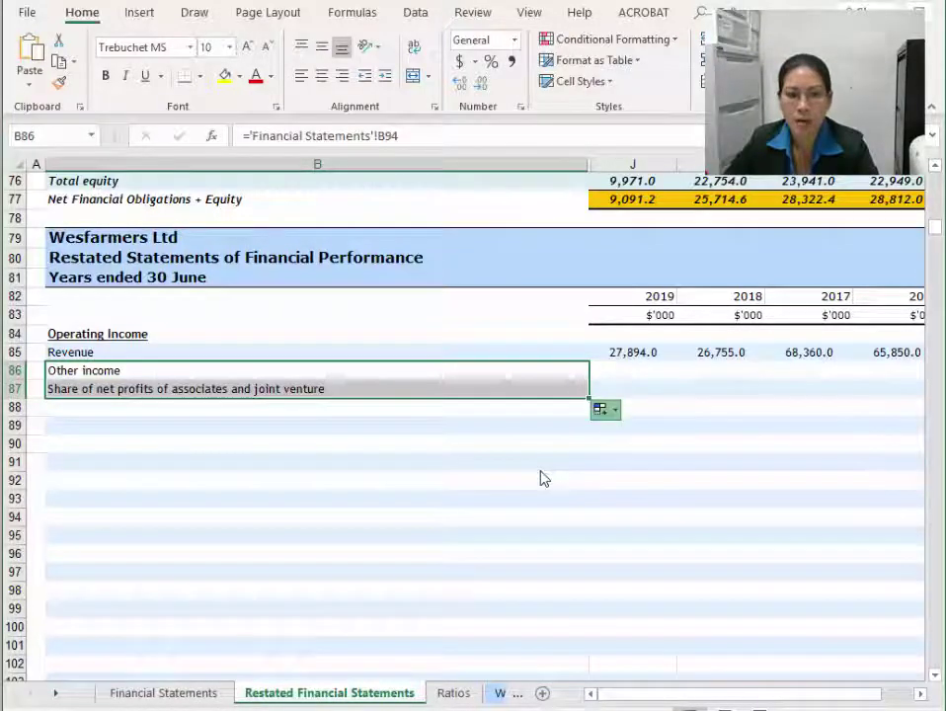
Link the 2019 Other income amount in J86 to cell D94 of the Financial Statements sheet.
{"action": "left_click", "coordinate": [637, 370]}
{"action": "type", "text": "="}
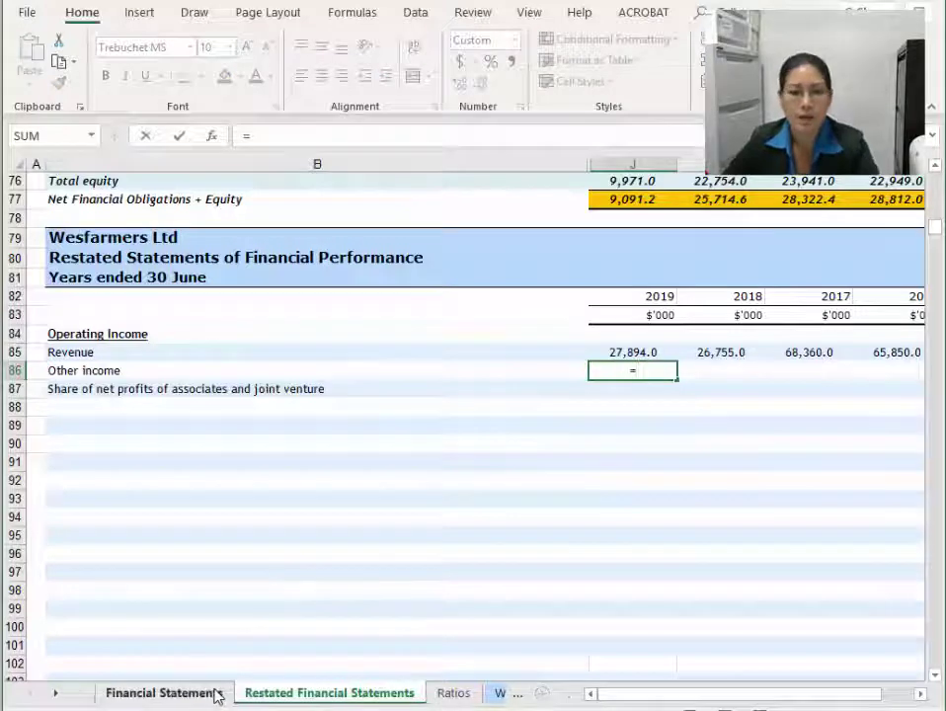
{"action": "left_click", "coordinate": [215, 691]}
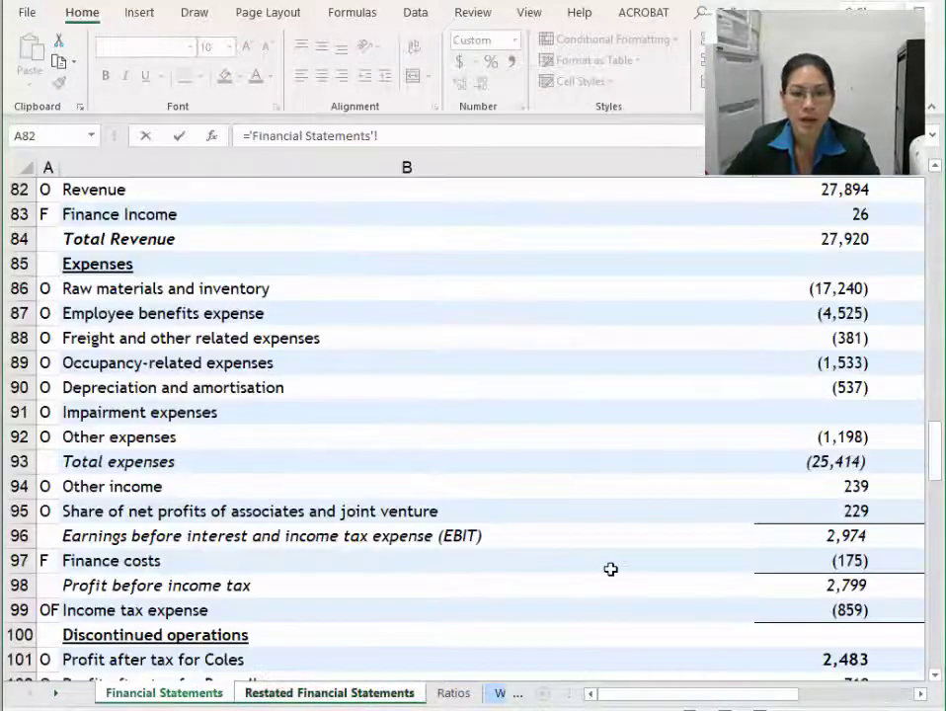
{"action": "left_click", "coordinate": [842, 484]}
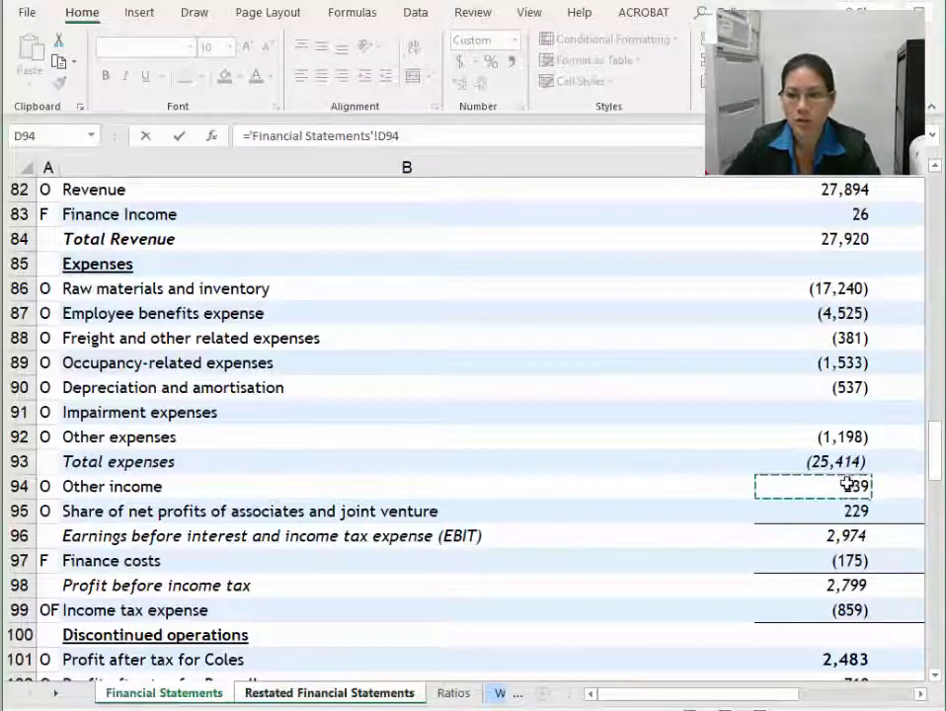
{"action": "key", "text": "Return"}
Fill the Other income amount formula across to 2016 and down to row 87, without formatting.
{"action": "left_click", "coordinate": [665, 371]}
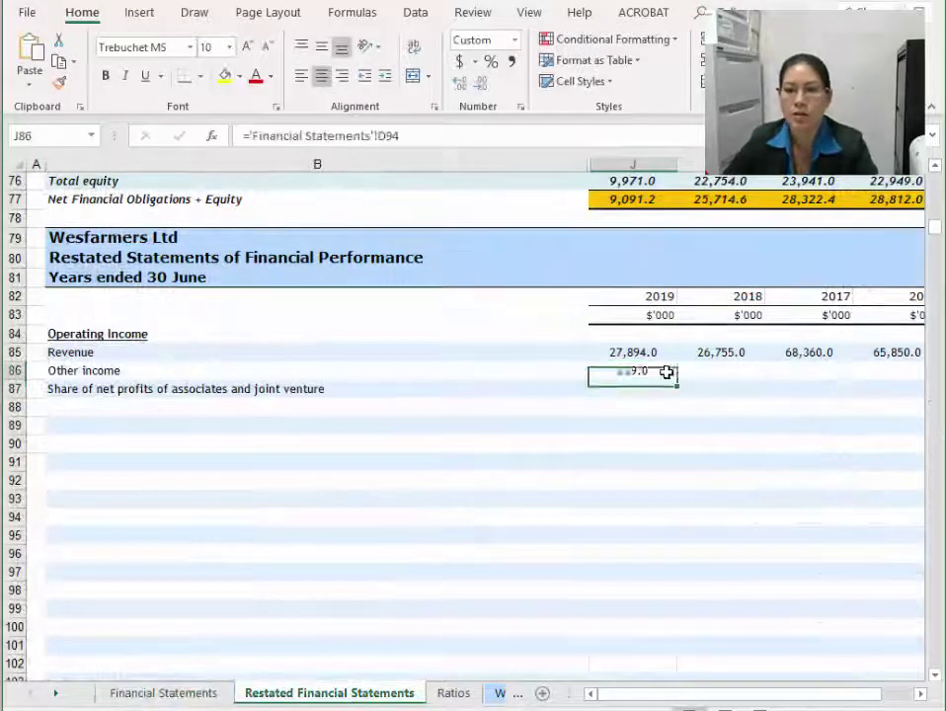
{"action": "left_click_drag", "start_coordinate": [678, 381], "coordinate": [899, 396]}
{"action": "left_click", "coordinate": [703, 409]}
{"action": "left_click", "coordinate": [672, 475]}
{"action": "left_click", "coordinate": [143, 402]}
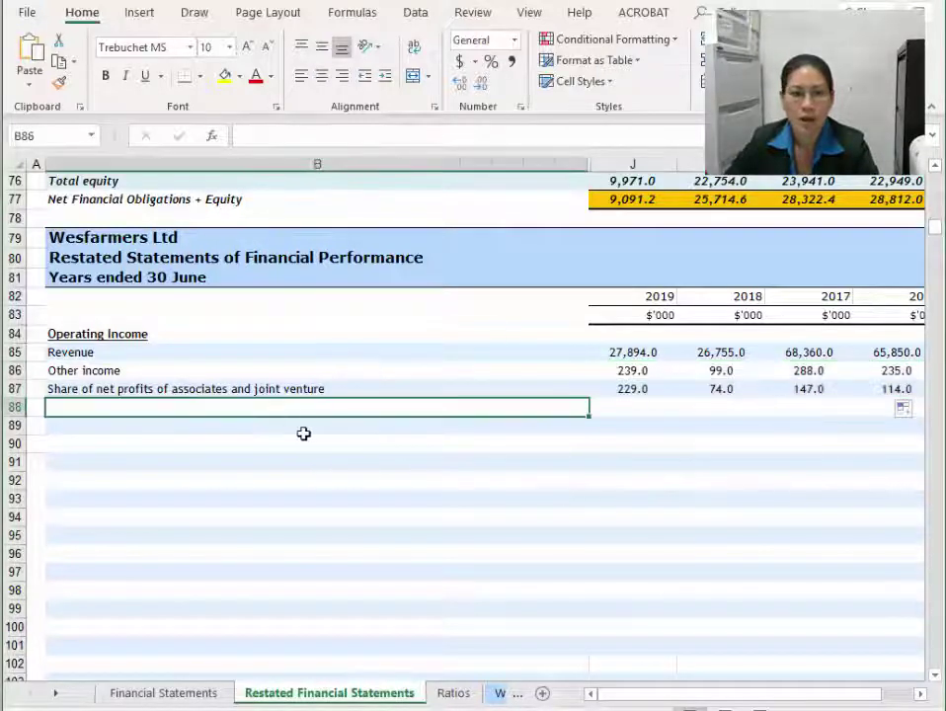
On the Financial Statements sheet, colour the text of rows 82, 94 and 95 (Revenue, Other income, Share of net profits) red.
{"action": "left_click", "coordinate": [163, 693]}
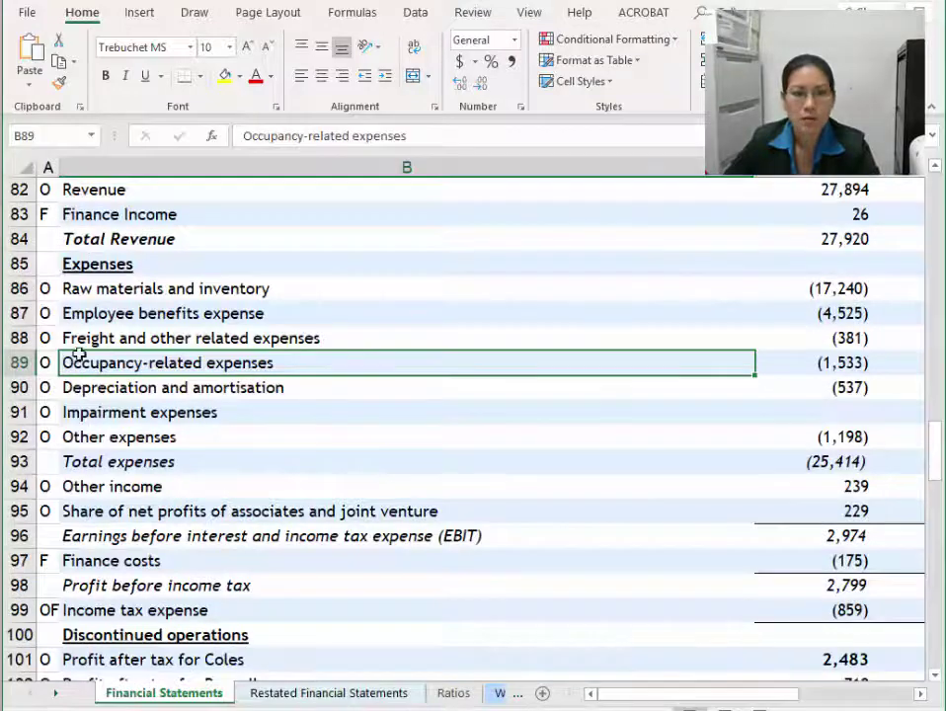
{"action": "scroll", "coordinate": [98, 368], "scroll_direction": "up", "scroll_amount": 2}
{"action": "left_click", "coordinate": [16, 344]}
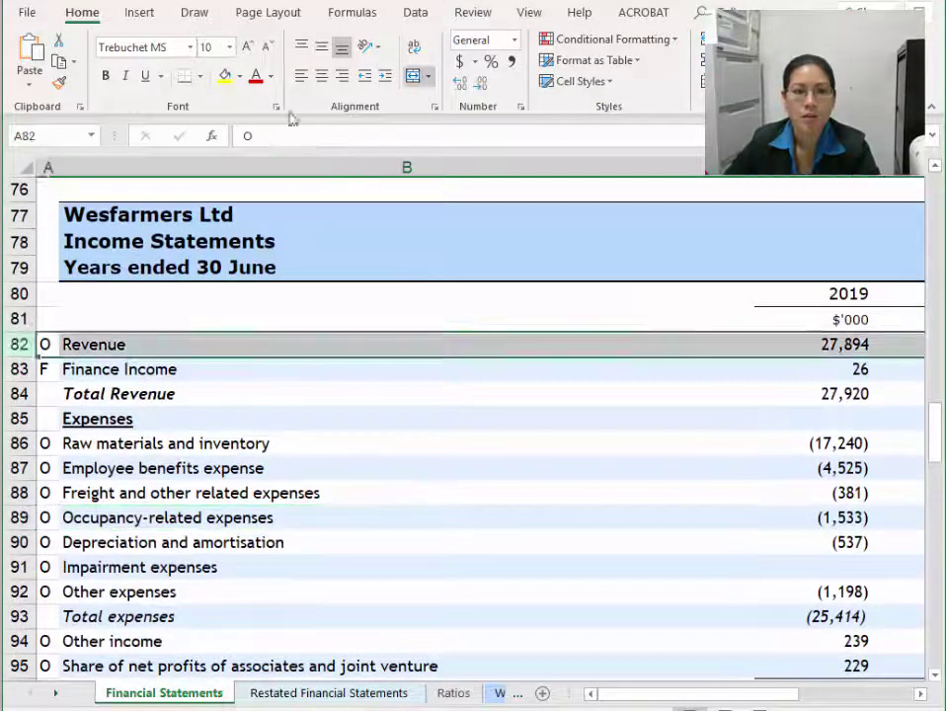
{"action": "left_click", "coordinate": [255, 76]}
{"action": "scroll", "coordinate": [170, 412], "scroll_direction": "down", "scroll_amount": 2}
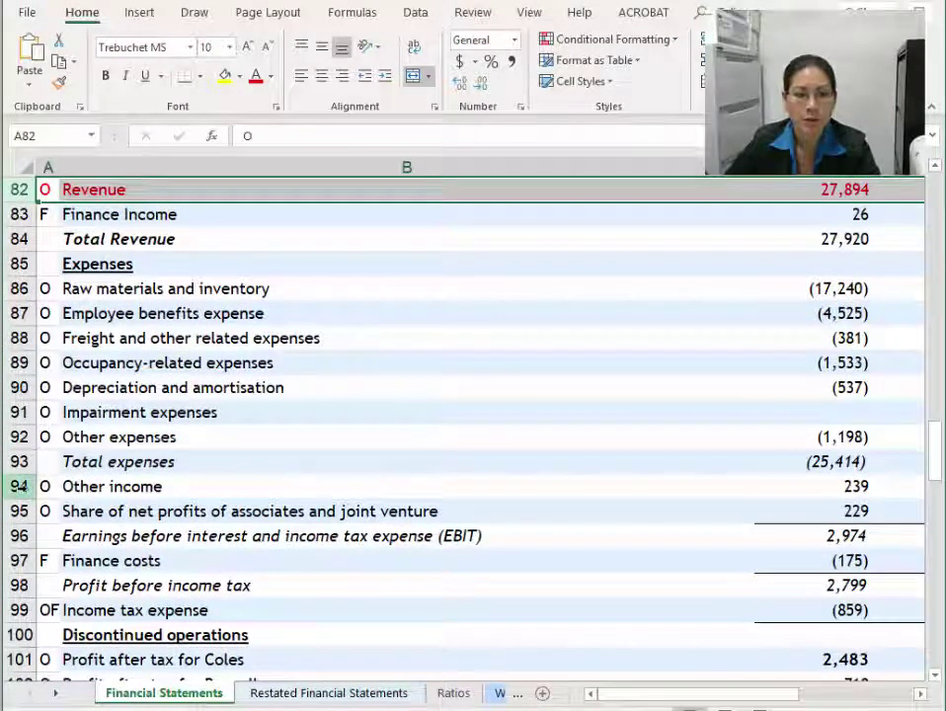
{"action": "left_click_drag", "start_coordinate": [18, 486], "coordinate": [21, 511]}
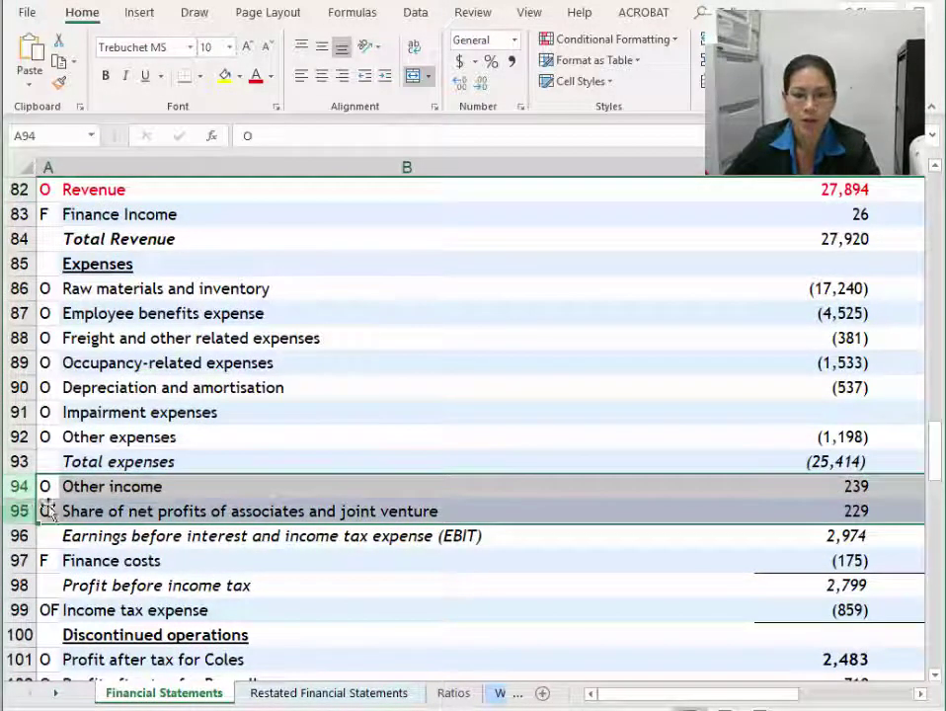
{"action": "left_click", "coordinate": [255, 76]}
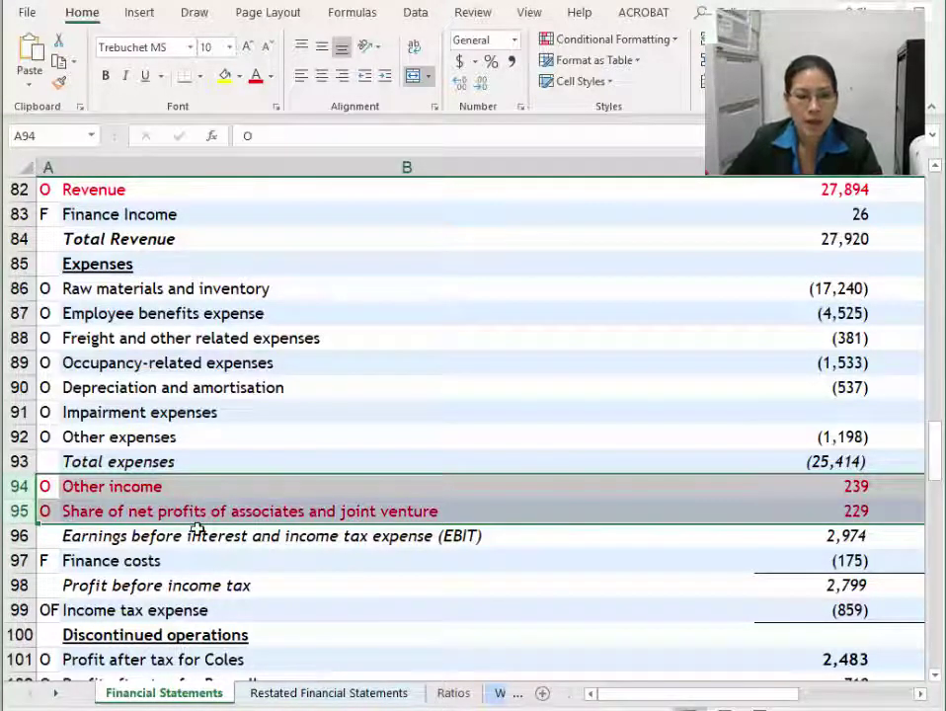
Review the finance costs, income tax expense and discontinued operations rows with their O/F classifications and 2019 amounts.
{"action": "scroll", "coordinate": [198, 531], "scroll_direction": "down", "scroll_amount": 3}
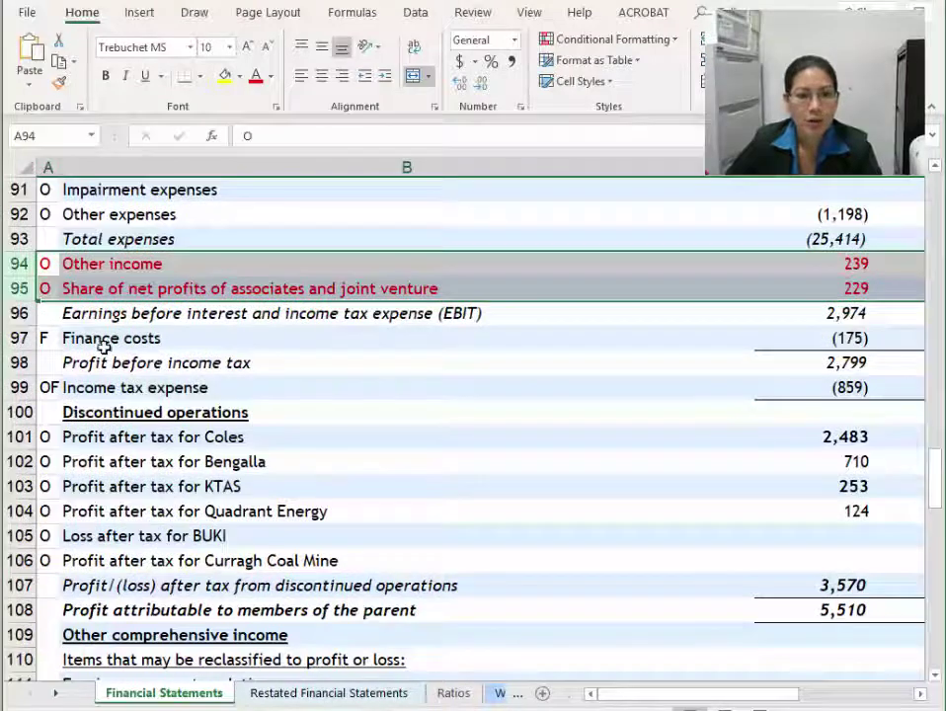
{"action": "left_click", "coordinate": [97, 338]}
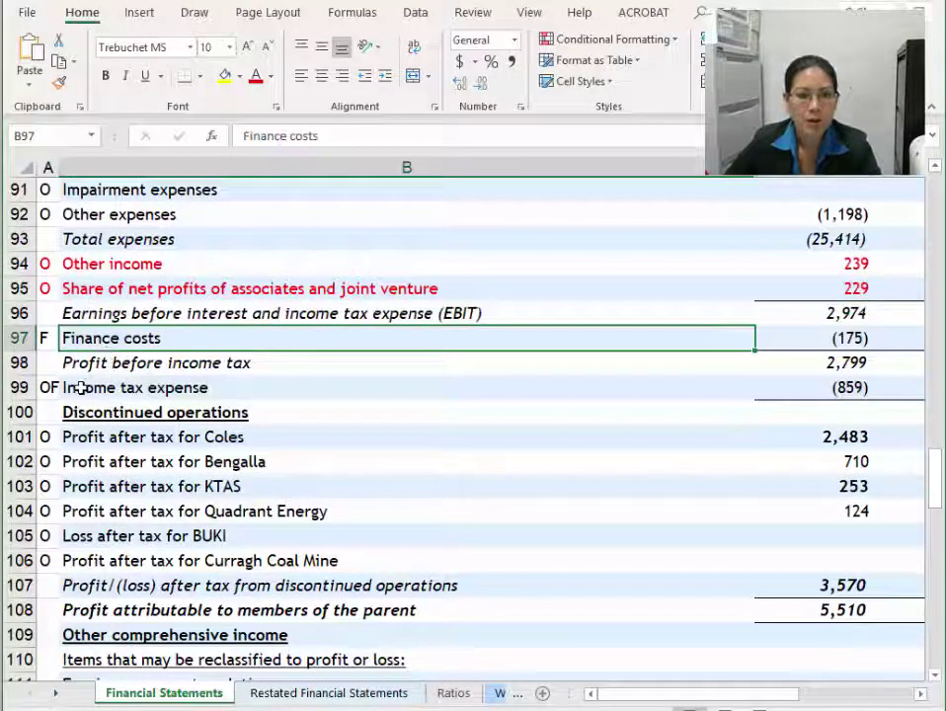
{"action": "left_click", "coordinate": [80, 388]}
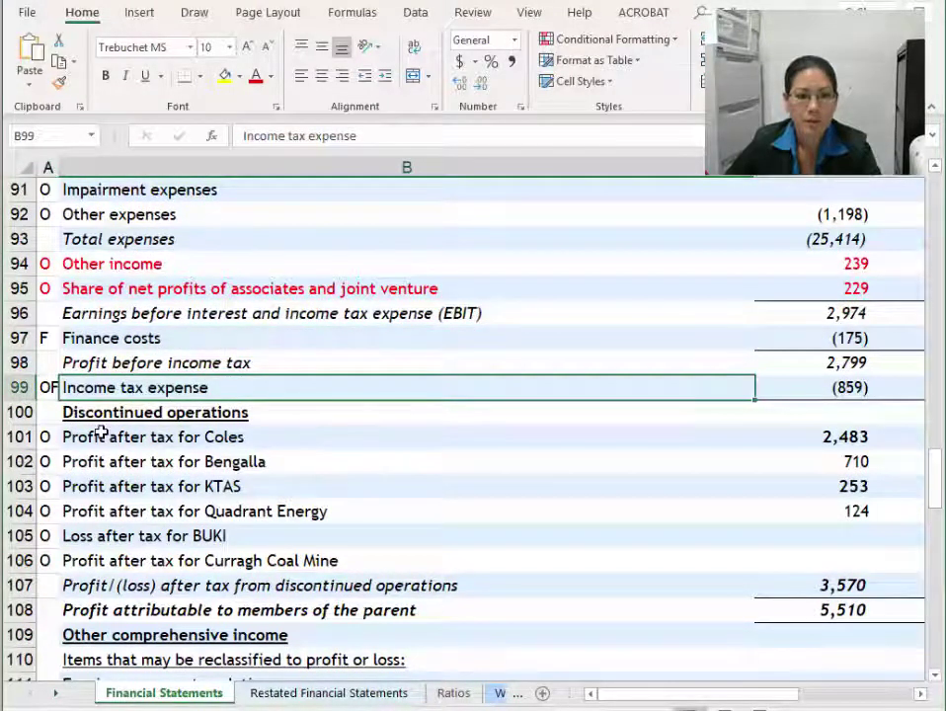
{"action": "left_click", "coordinate": [229, 434]}
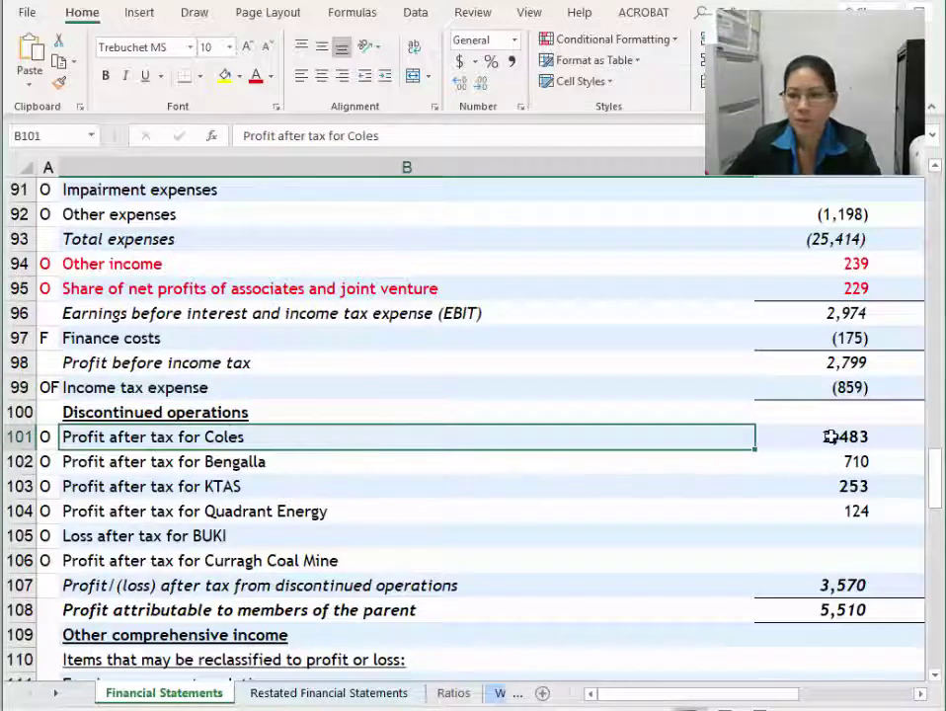
{"action": "left_click_drag", "start_coordinate": [773, 436], "coordinate": [842, 584]}
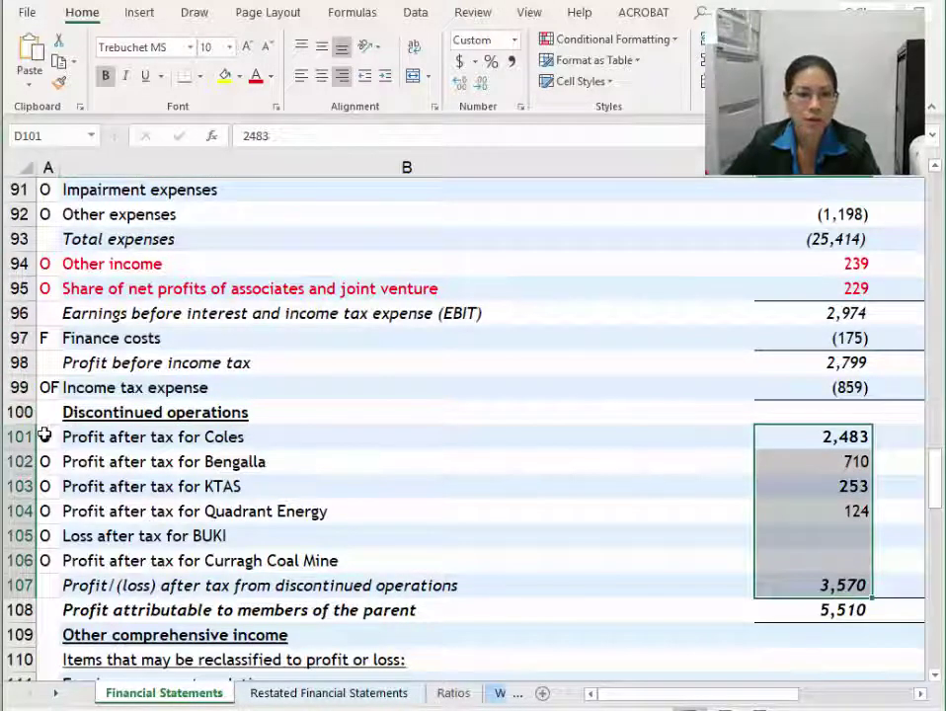
{"action": "left_click_drag", "start_coordinate": [46, 433], "coordinate": [47, 558]}
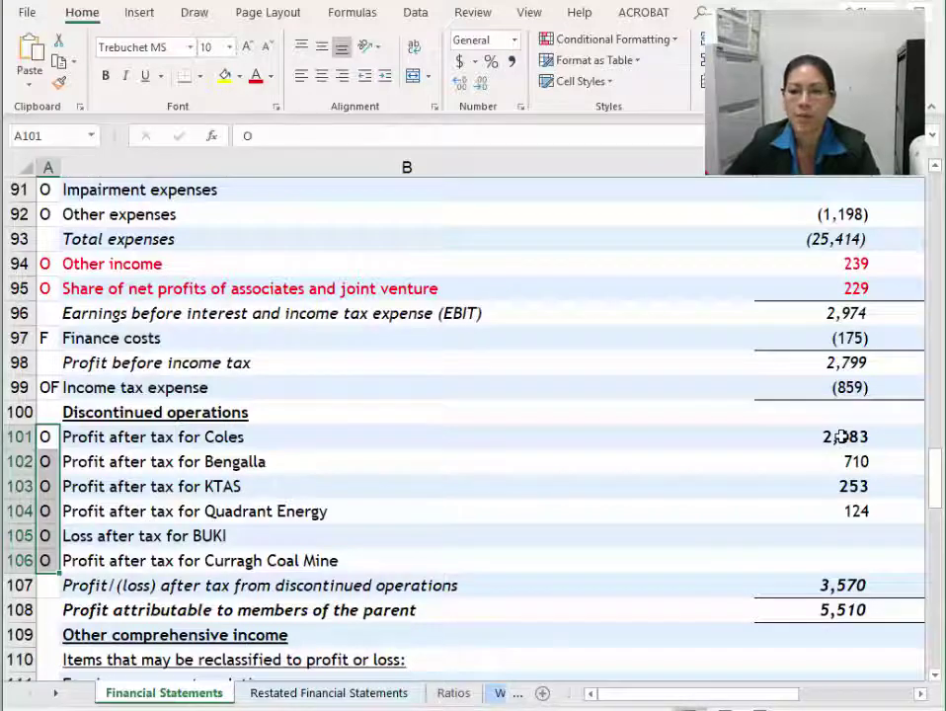
{"action": "left_click_drag", "start_coordinate": [837, 436], "coordinate": [856, 561]}
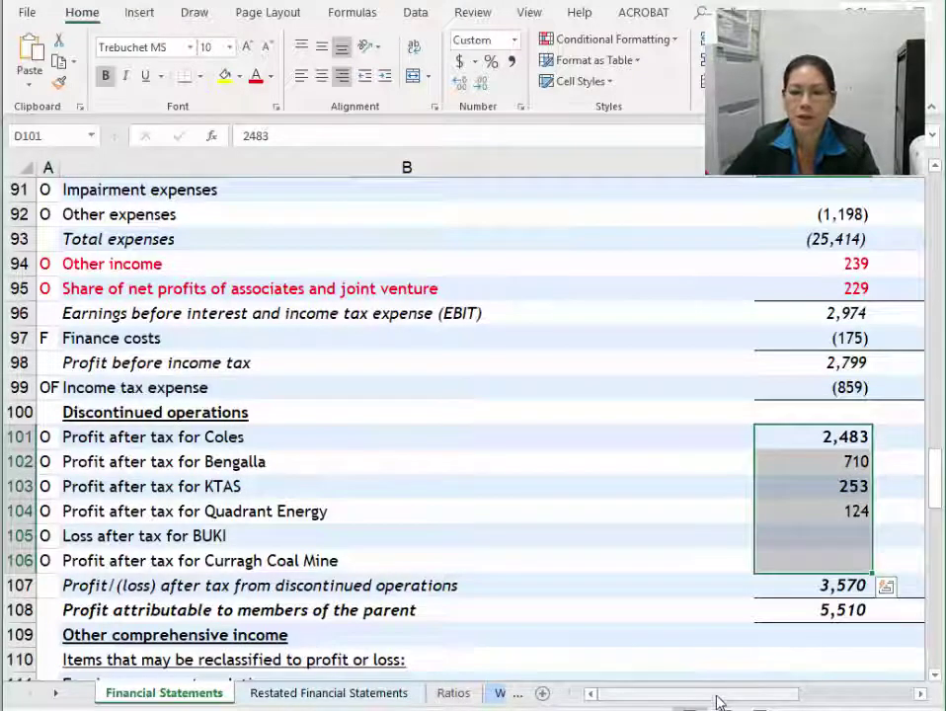
Compare the 2019 and 2018 after-tax results of each discontinued operation in rows 101 to 106 and their totals in row 107.
{"action": "left_click_drag", "start_coordinate": [718, 694], "coordinate": [794, 695]}
{"action": "scroll", "coordinate": [387, 502], "scroll_direction": "right", "scroll_amount": 3}
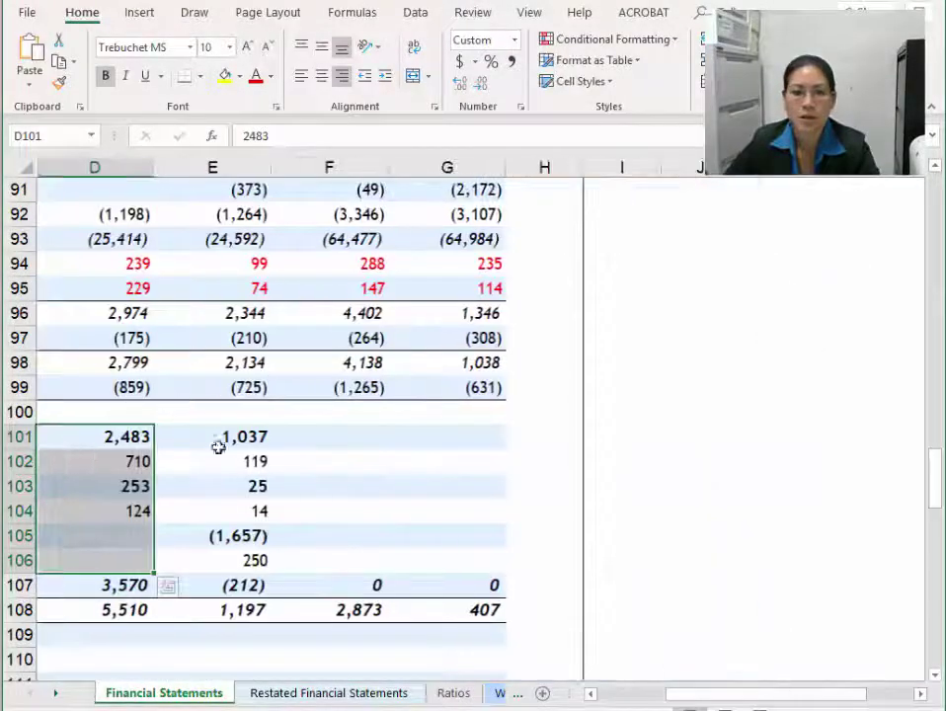
{"action": "left_click", "coordinate": [223, 538]}
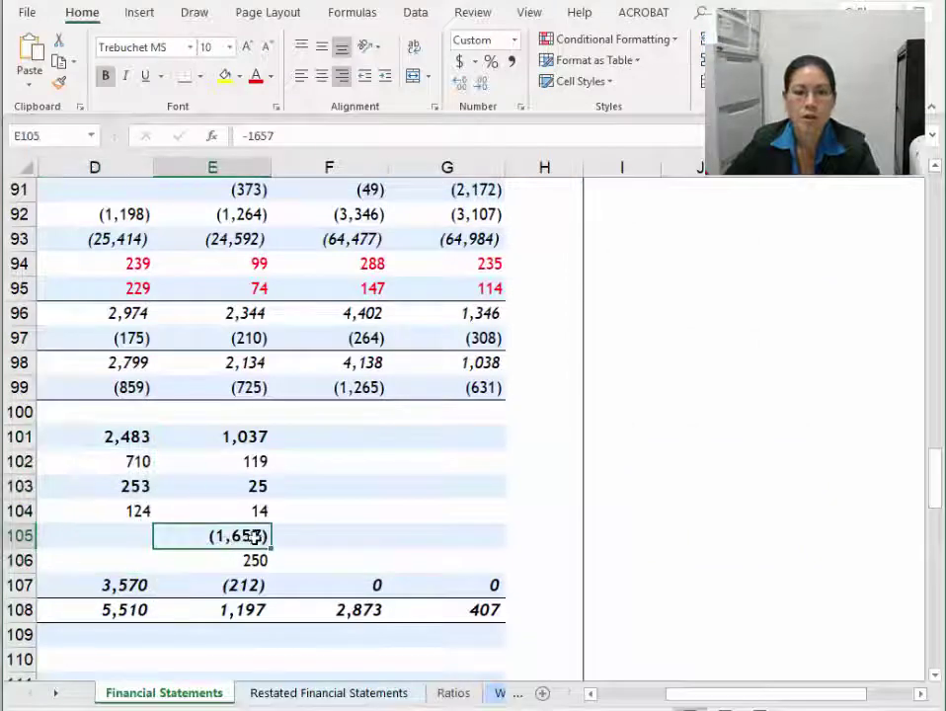
{"action": "left_click_drag", "start_coordinate": [126, 435], "coordinate": [235, 582]}
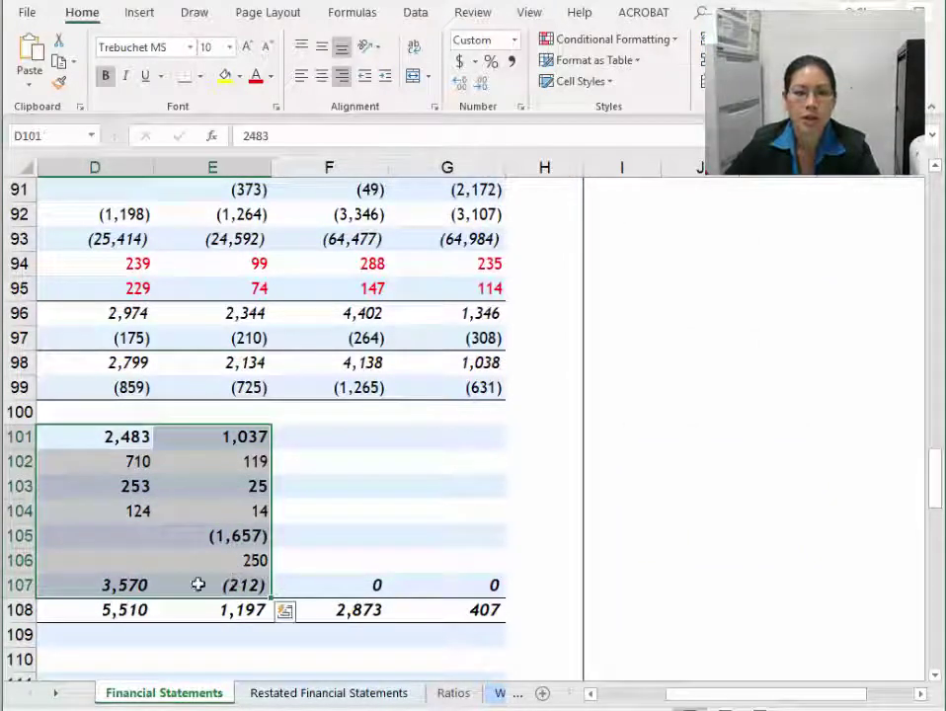
{"action": "left_click", "coordinate": [131, 433]}
{"action": "left_click_drag", "start_coordinate": [131, 435], "coordinate": [239, 436]}
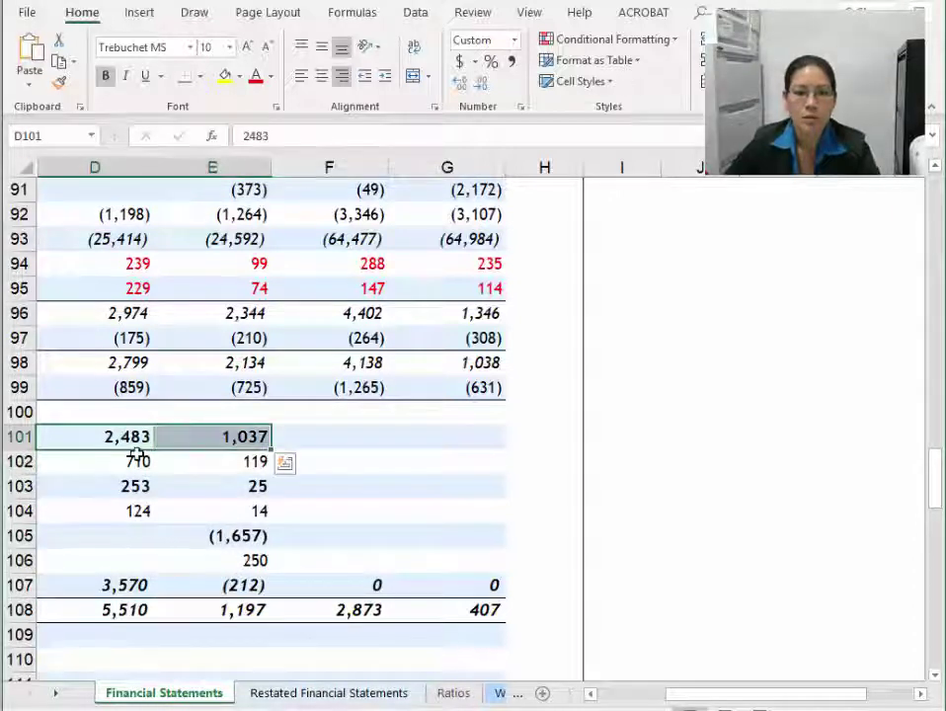
{"action": "left_click_drag", "start_coordinate": [139, 456], "coordinate": [237, 460]}
{"action": "left_click_drag", "start_coordinate": [126, 489], "coordinate": [197, 521]}
{"action": "left_click_drag", "start_coordinate": [119, 559], "coordinate": [235, 563]}
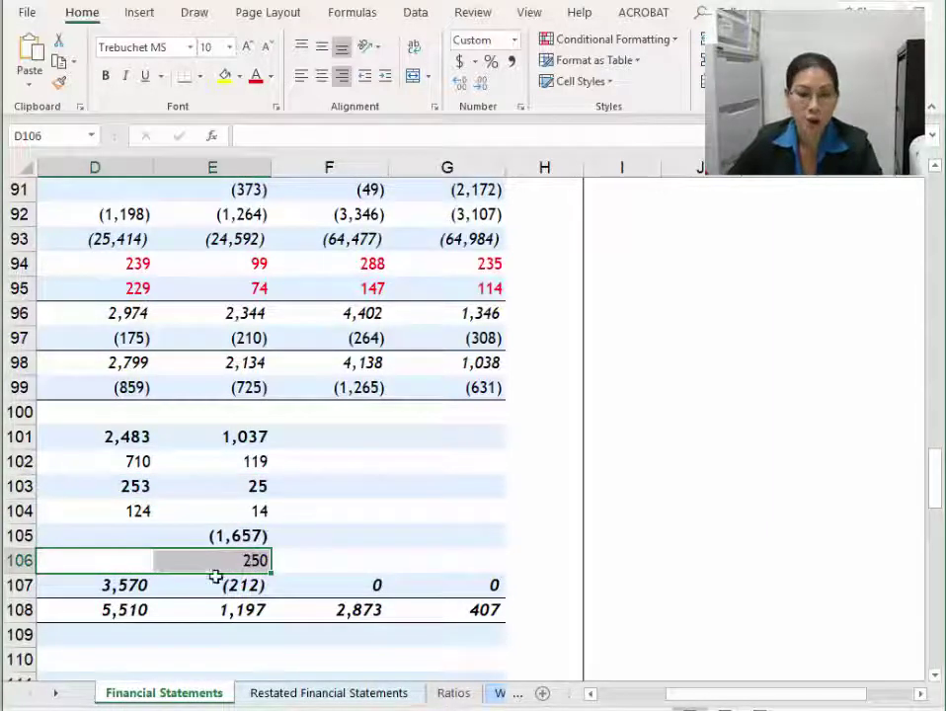
{"action": "left_click", "coordinate": [252, 534]}
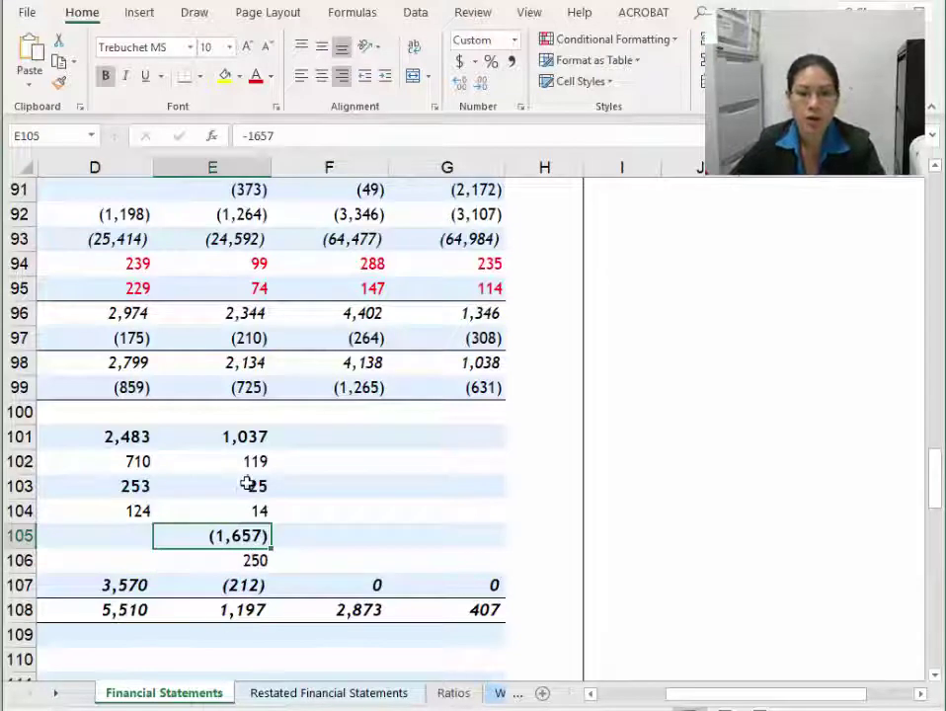
{"action": "left_click", "coordinate": [127, 590]}
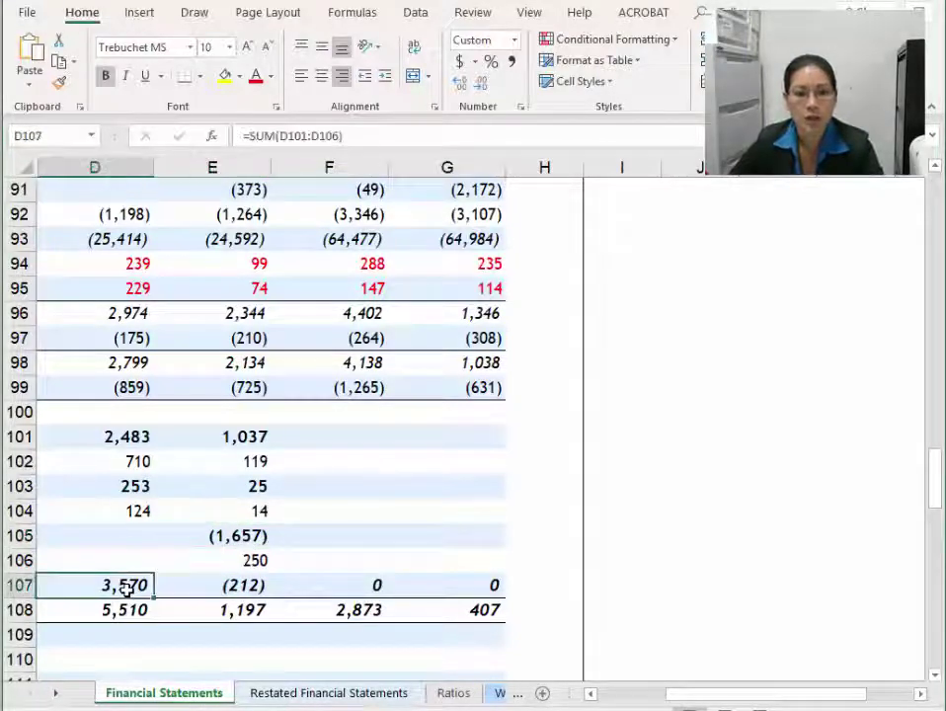
{"action": "left_click", "coordinate": [243, 587]}
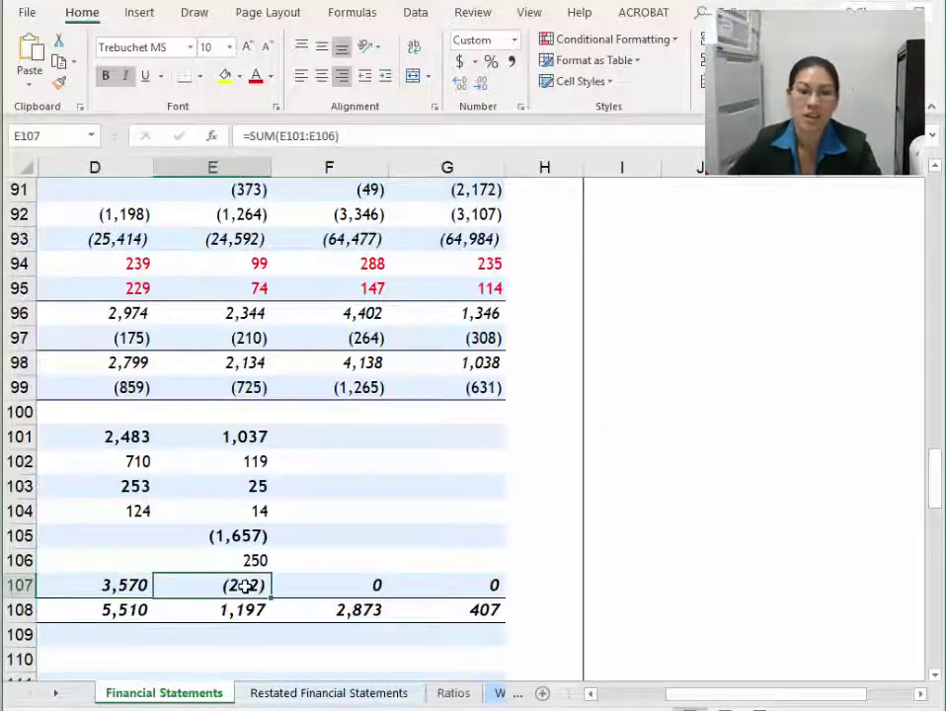
{"action": "left_click", "coordinate": [119, 587]}
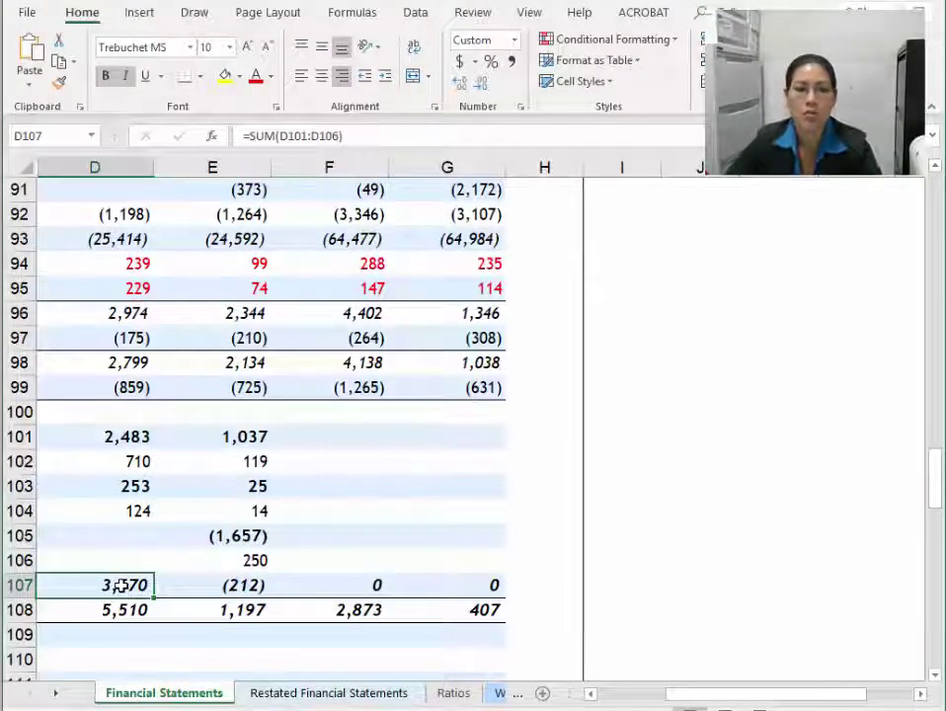
Check the discontinued operations total row and the Coles profit against the operating and financial layout on the restatement slide.
{"action": "key", "text": "Left"}
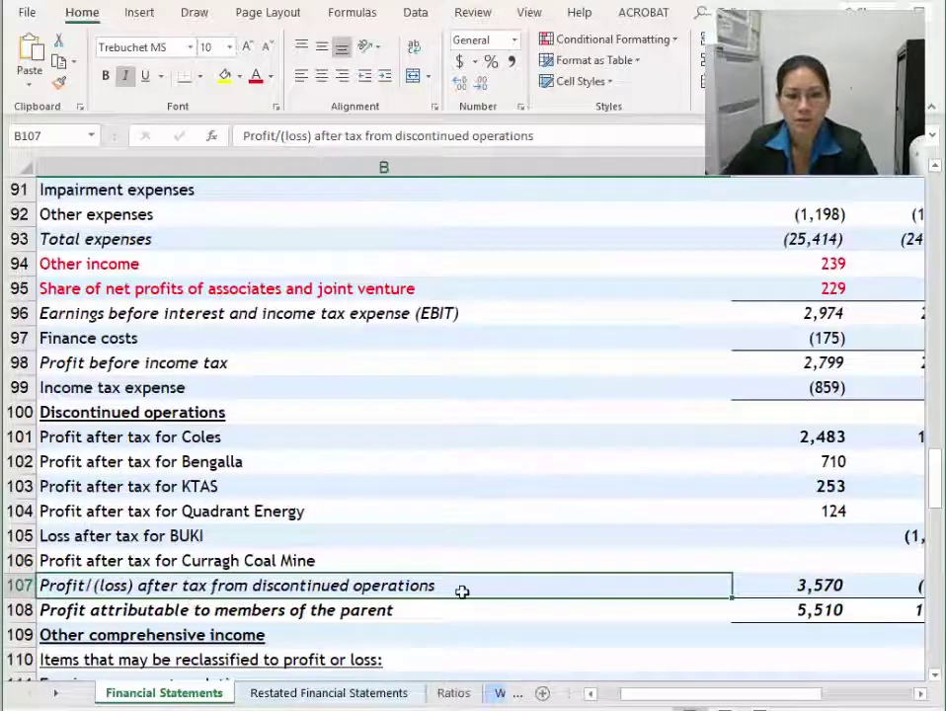
{"action": "key", "text": "Right"}
{"action": "key", "text": "Right"}
{"action": "key", "text": "Left"}
{"action": "key", "text": "Left"}
{"action": "key", "text": "Left"}
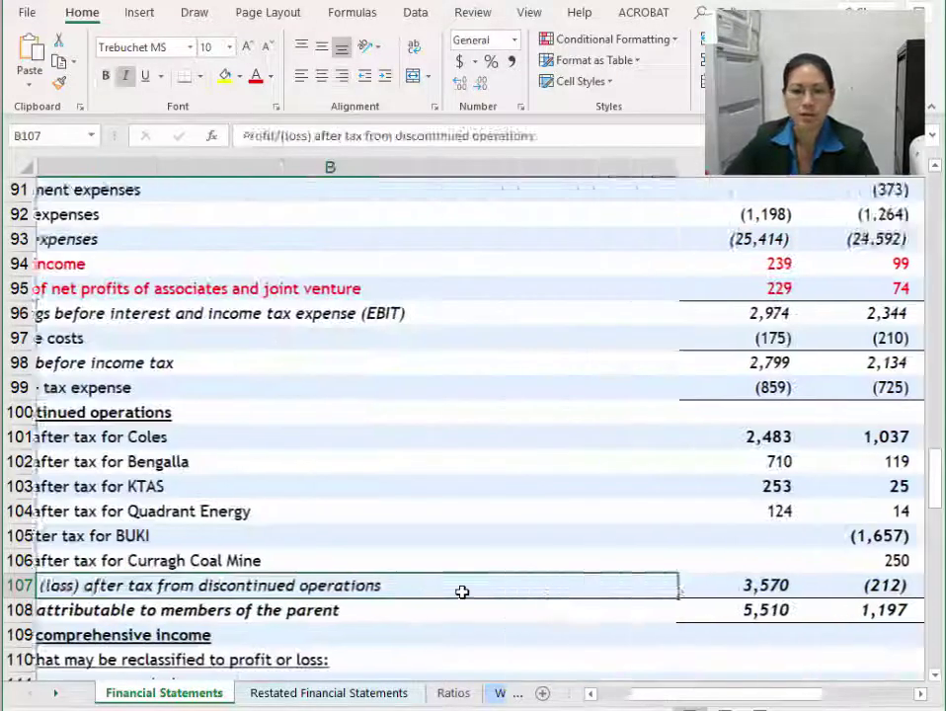
{"action": "left_click", "coordinate": [24, 585]}
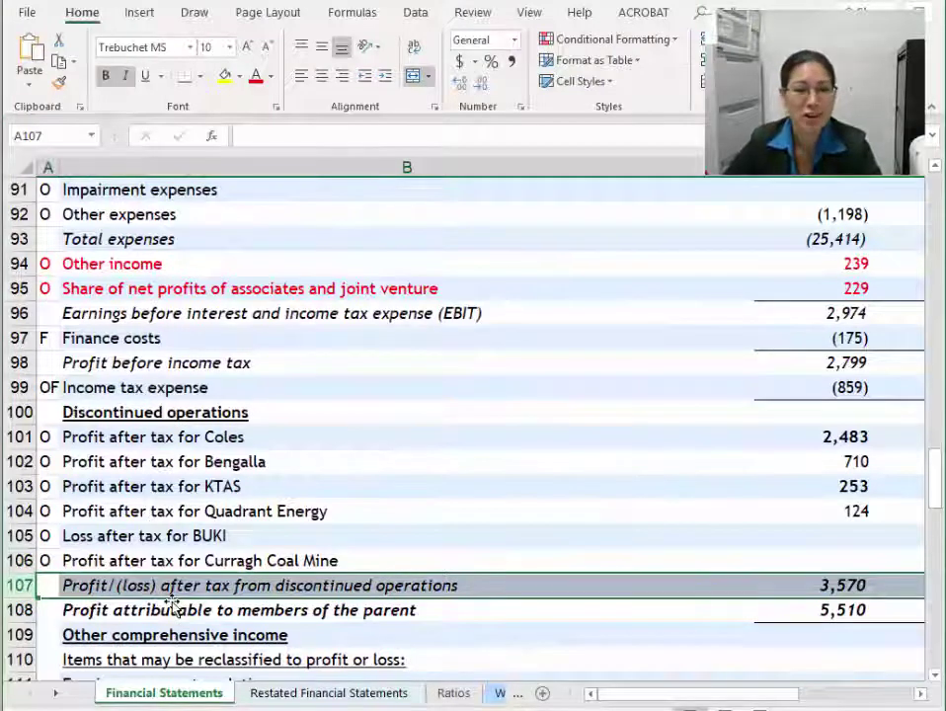
{"action": "left_click", "coordinate": [841, 436]}
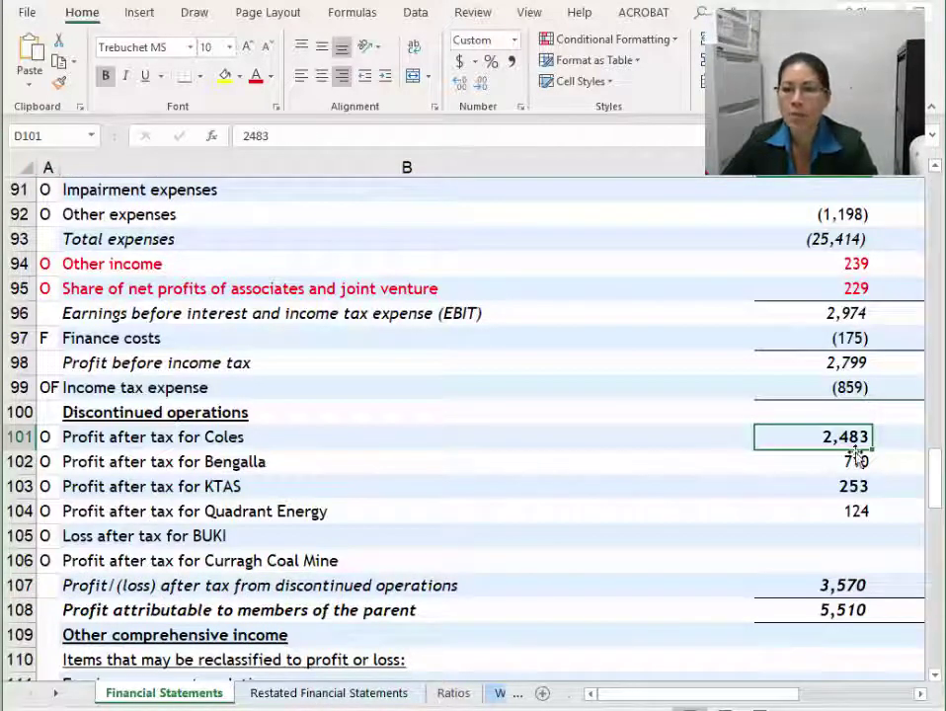
{"action": "key", "text": "alt+Tab"}
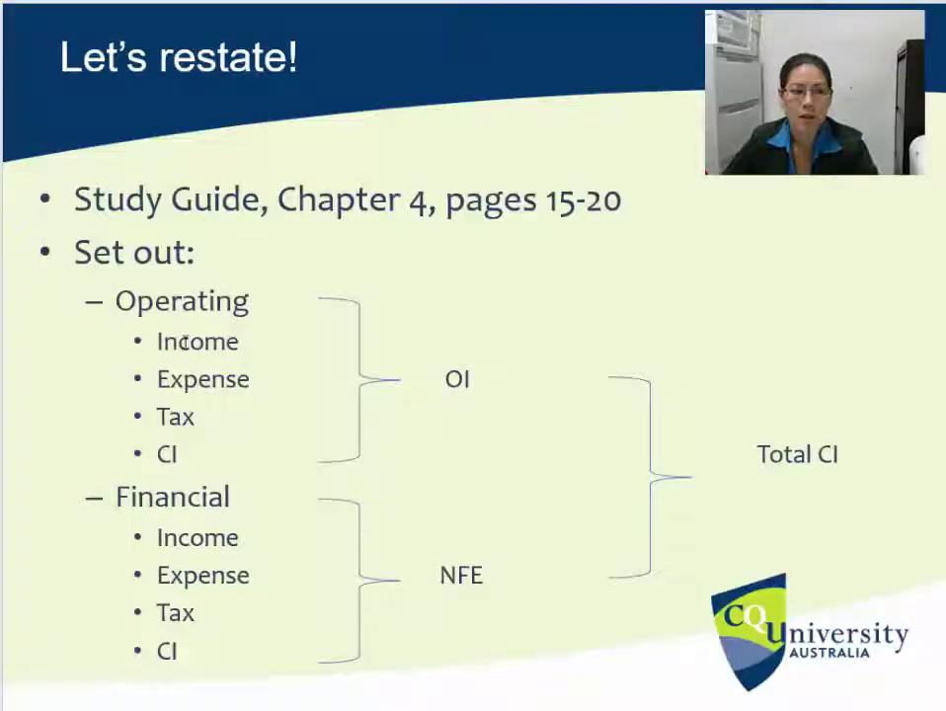
{"action": "key", "text": "alt+Tab"}
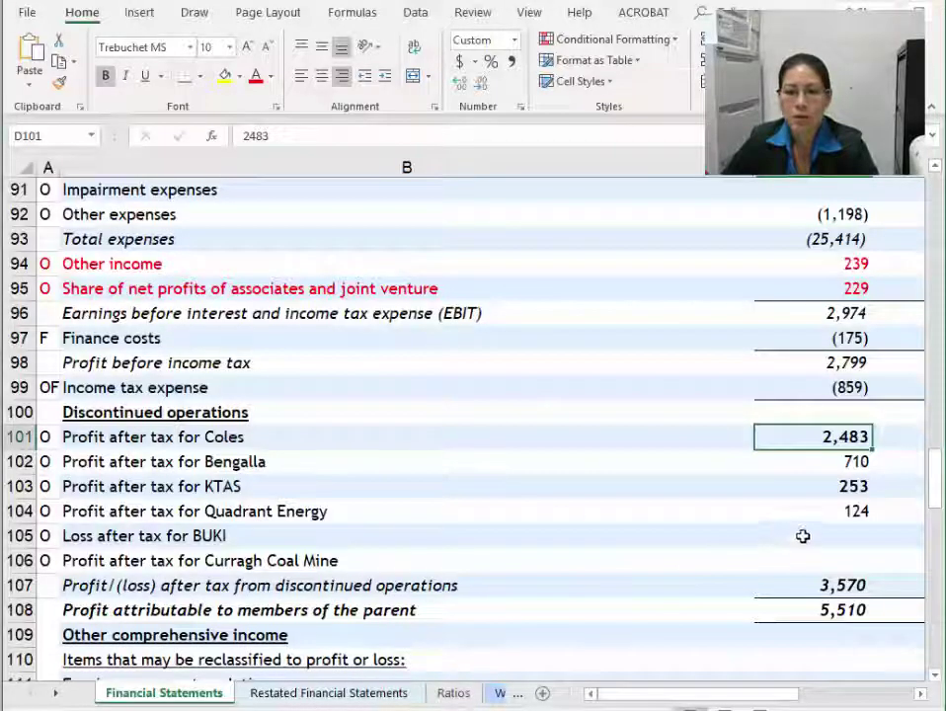
Examine the 2018 and 2019 cells of the BUKI loss and Curragh Coal Mine profit in rows 105 and 106.
{"action": "left_click", "coordinate": [846, 545]}
{"action": "key", "text": "Right"}
{"action": "scroll", "coordinate": [847, 544], "scroll_direction": "right", "scroll_amount": 1}
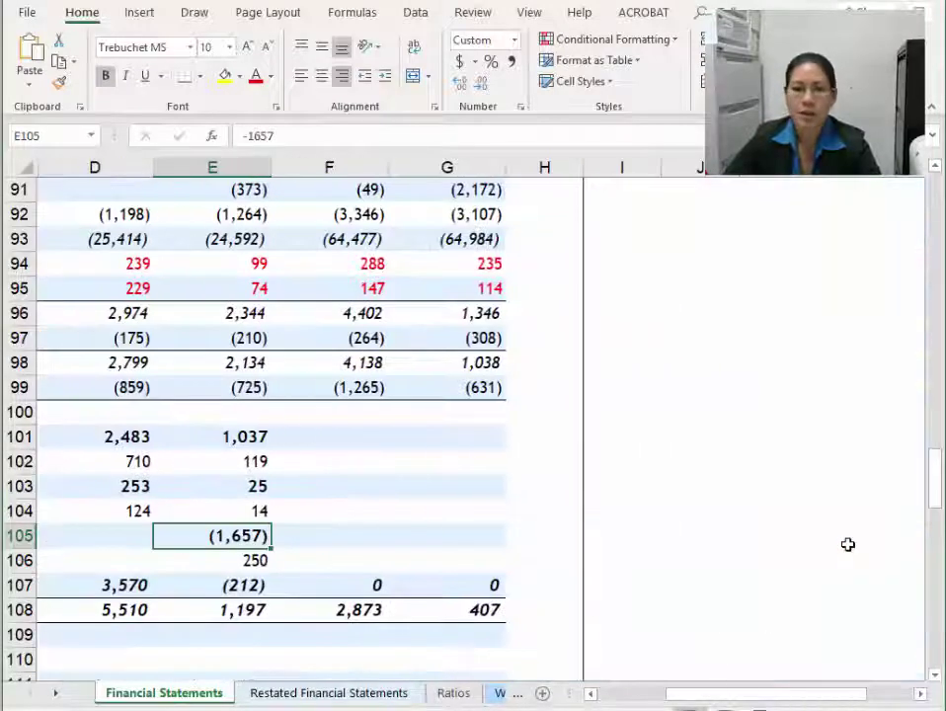
{"action": "key", "text": "Down"}
{"action": "key", "text": "Left"}
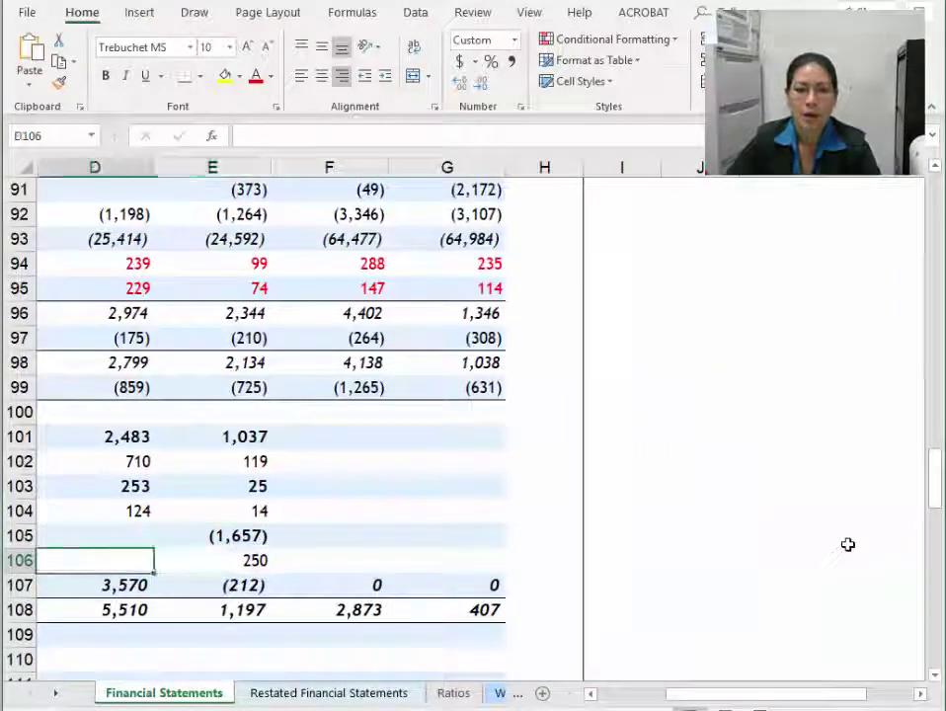
{"action": "key", "text": "Up"}
{"action": "key", "text": "shift+Down"}
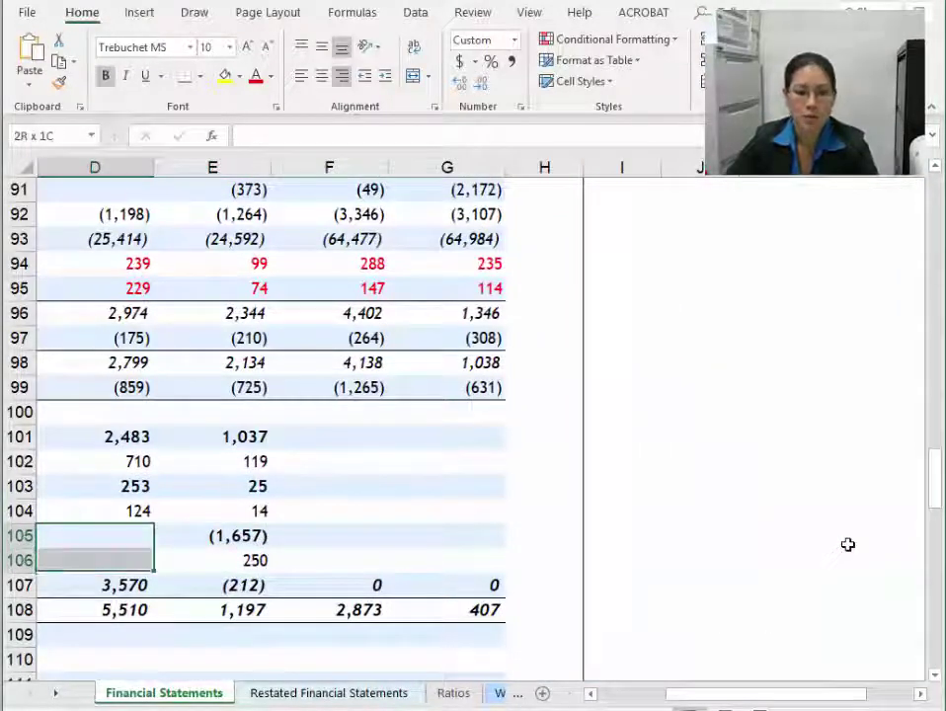
Weigh the 2018 BUKI loss against the after-tax profits in rows 101 to 106, checking the restatement slide and their O classifications.
{"action": "left_click", "coordinate": [220, 536]}
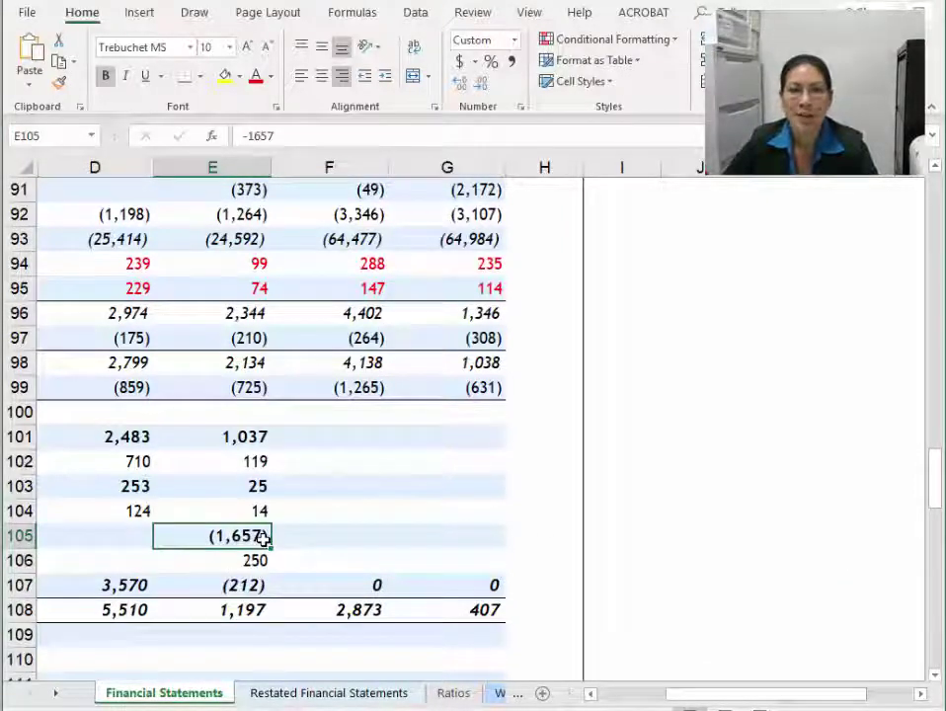
{"action": "left_click", "coordinate": [253, 560]}
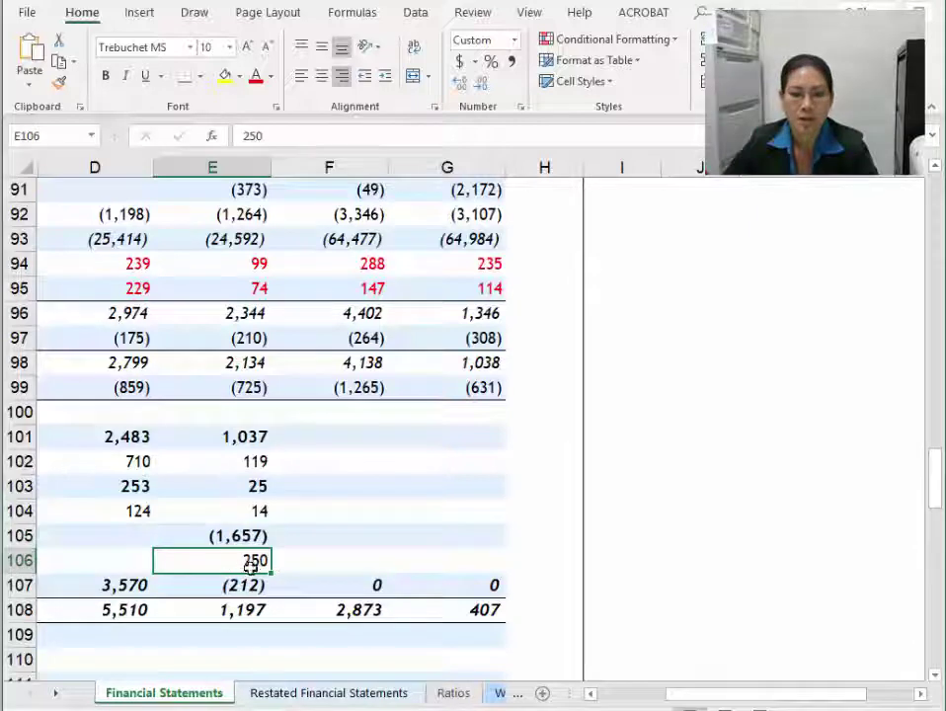
{"action": "left_click", "coordinate": [223, 534]}
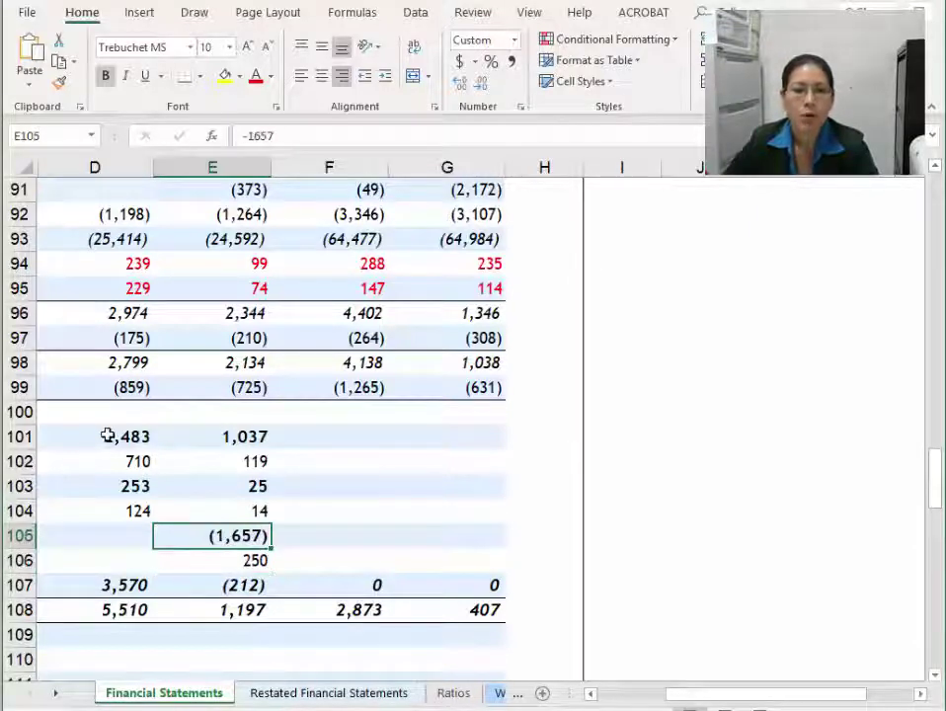
{"action": "left_click_drag", "start_coordinate": [108, 435], "coordinate": [245, 560]}
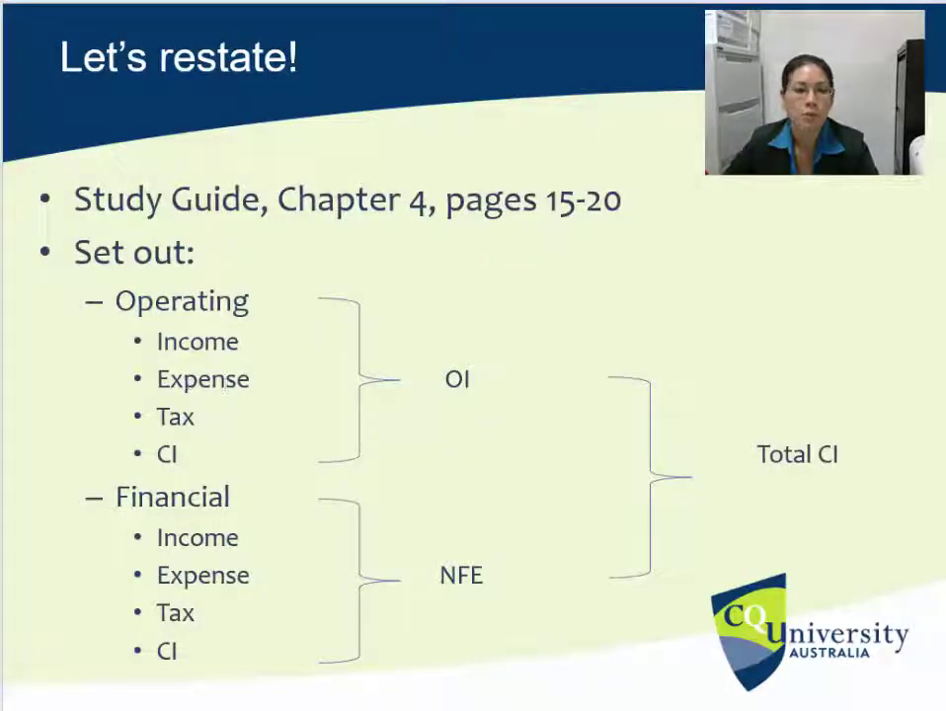
{"action": "key", "text": "alt+Tab"}
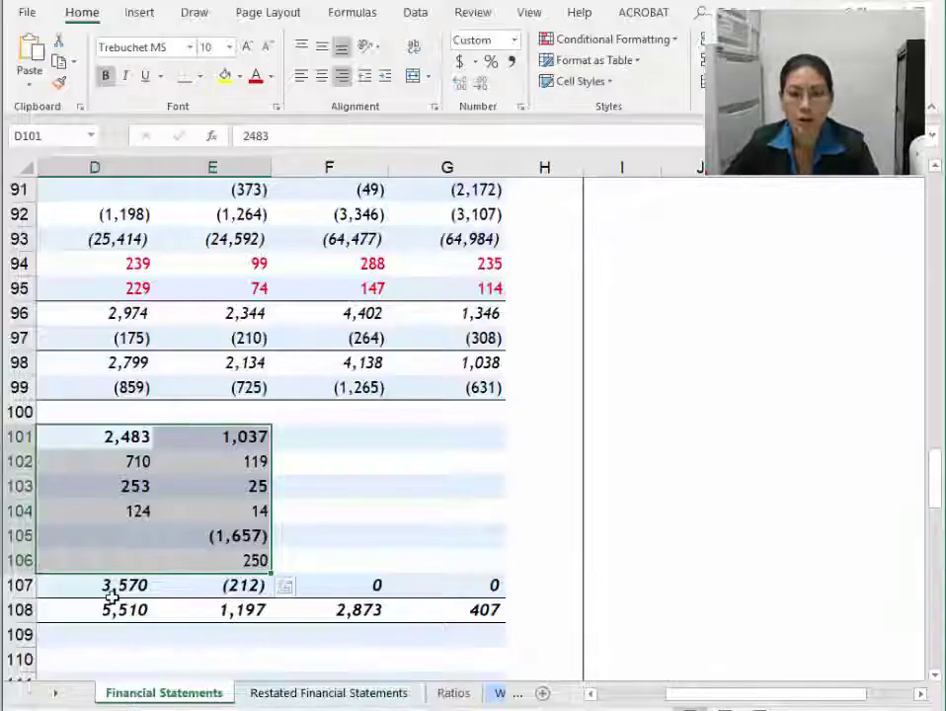
{"action": "left_click", "coordinate": [222, 539]}
{"action": "key", "text": "Left"}
{"action": "key", "text": "Left"}
{"action": "key", "text": "Left"}
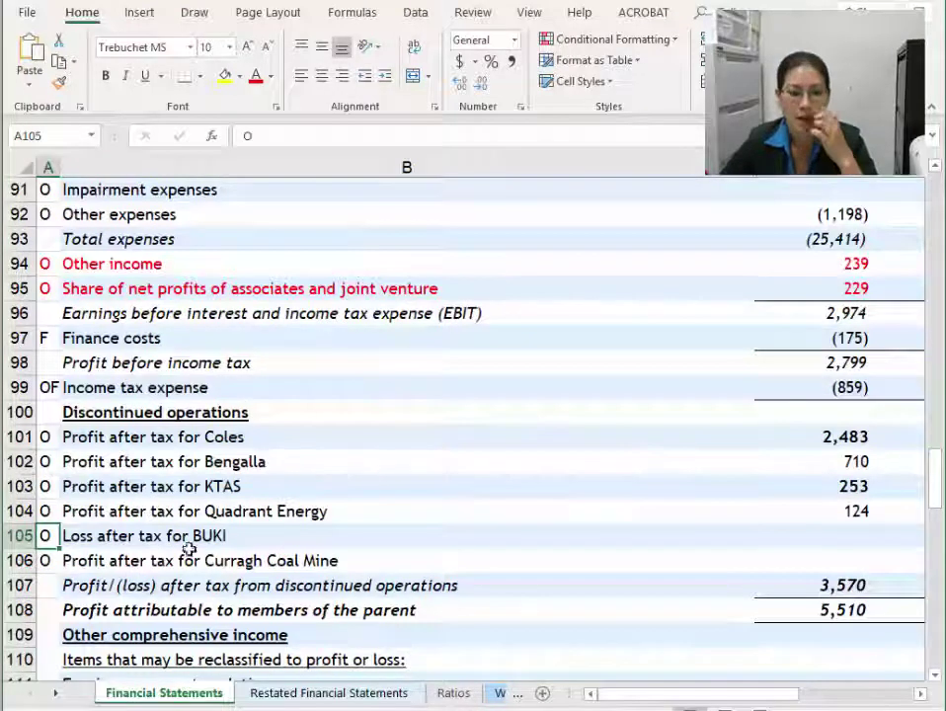
{"action": "left_click", "coordinate": [318, 541]}
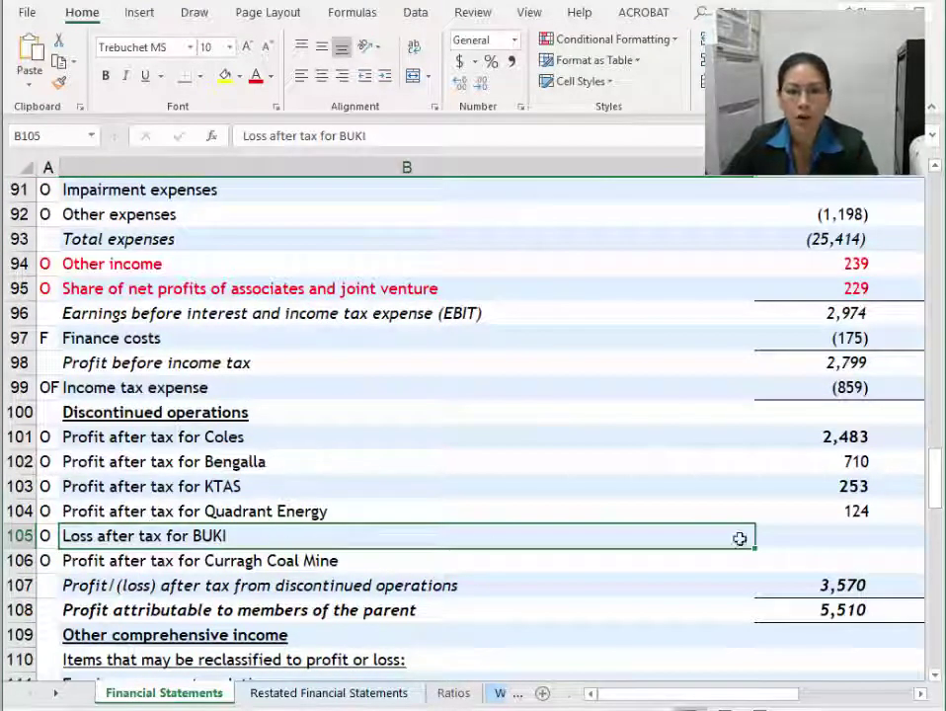
{"action": "left_click_drag", "start_coordinate": [20, 436], "coordinate": [21, 511]}
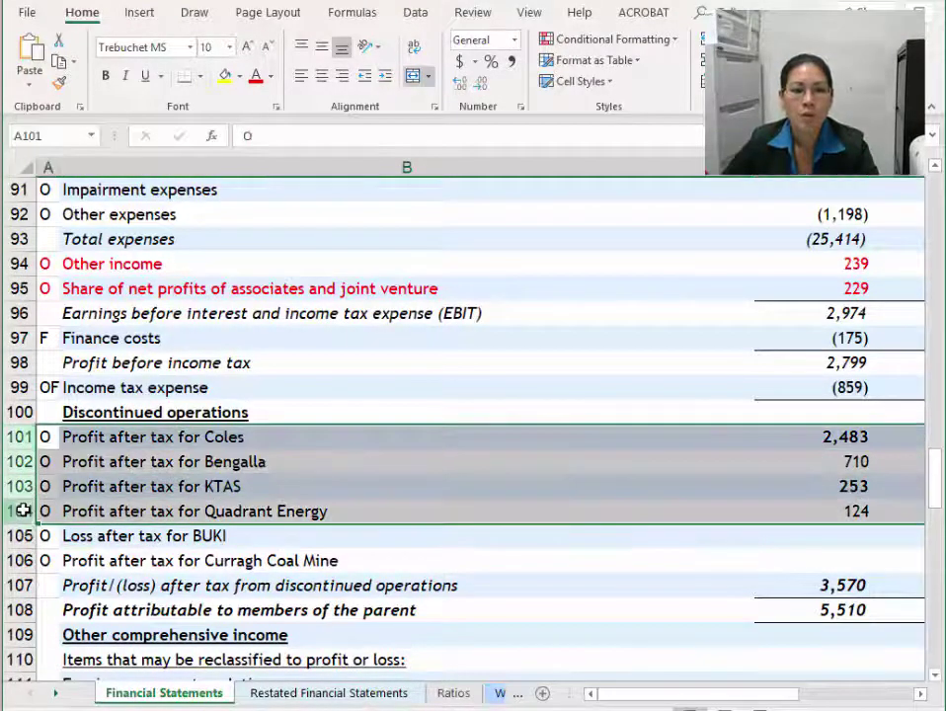
Link the label in B88 of Restated Financial Statements to the Profit after tax for Coles label in B101 of Financial Statements.
{"action": "left_click", "coordinate": [323, 694]}
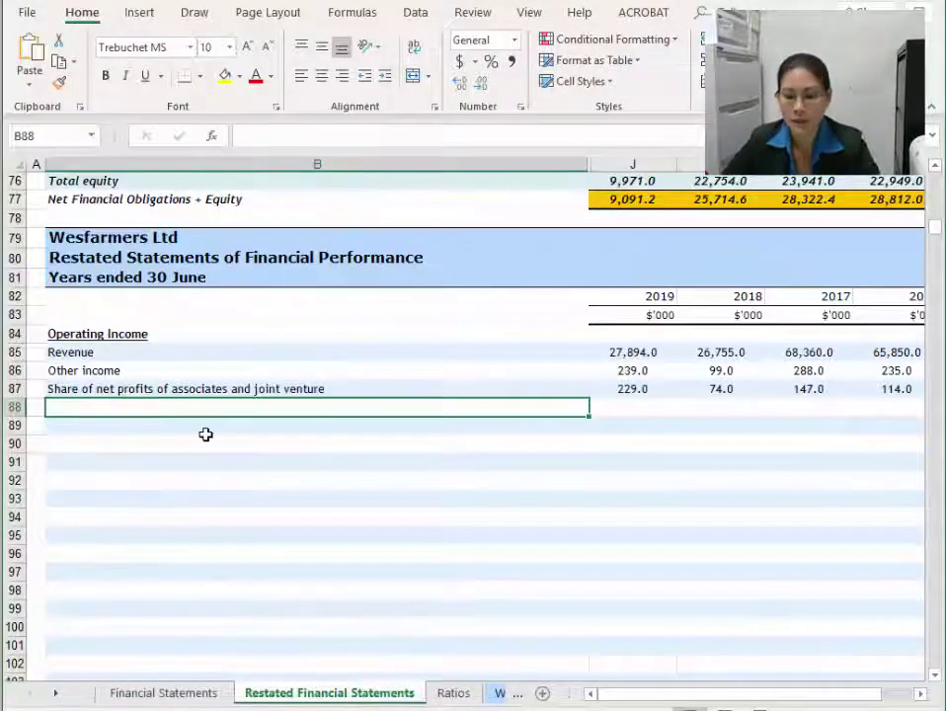
{"action": "type", "text": "="}
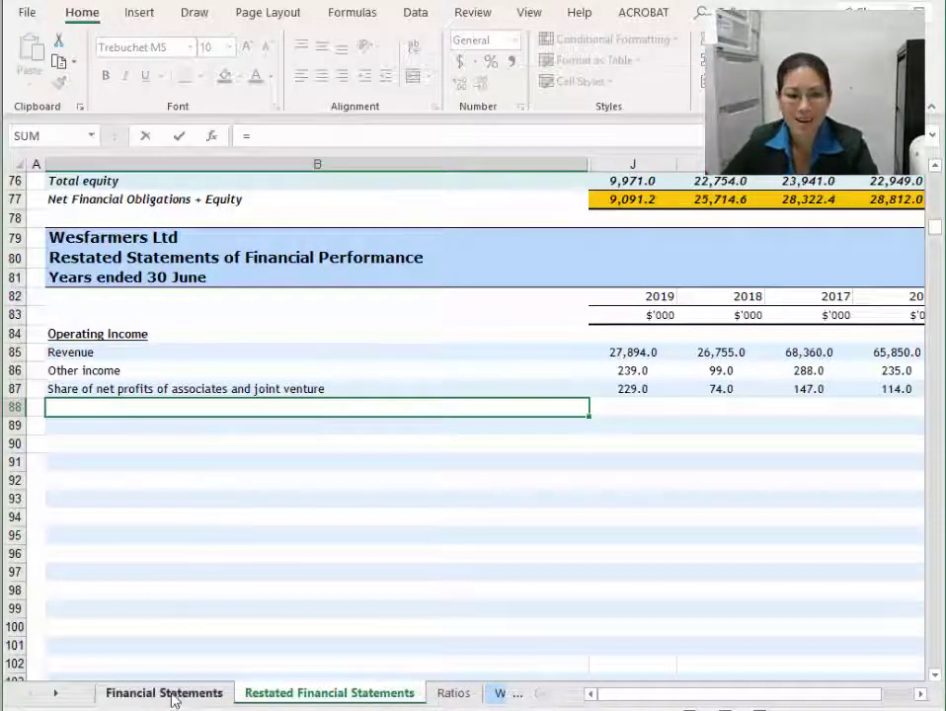
{"action": "left_click", "coordinate": [166, 693]}
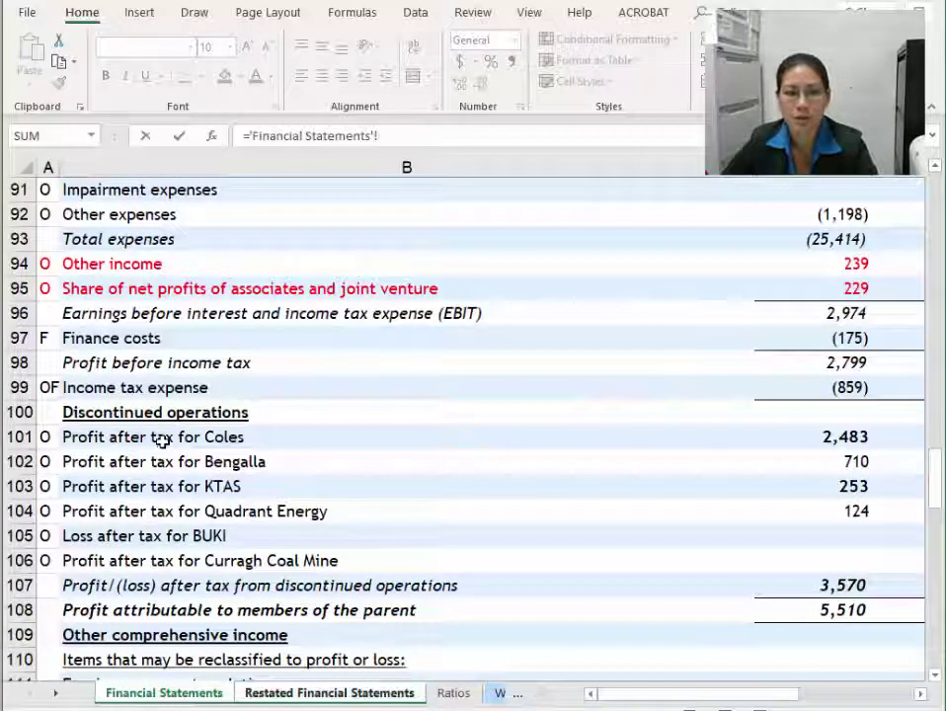
{"action": "left_click", "coordinate": [249, 438]}
{"action": "key", "text": "Return"}
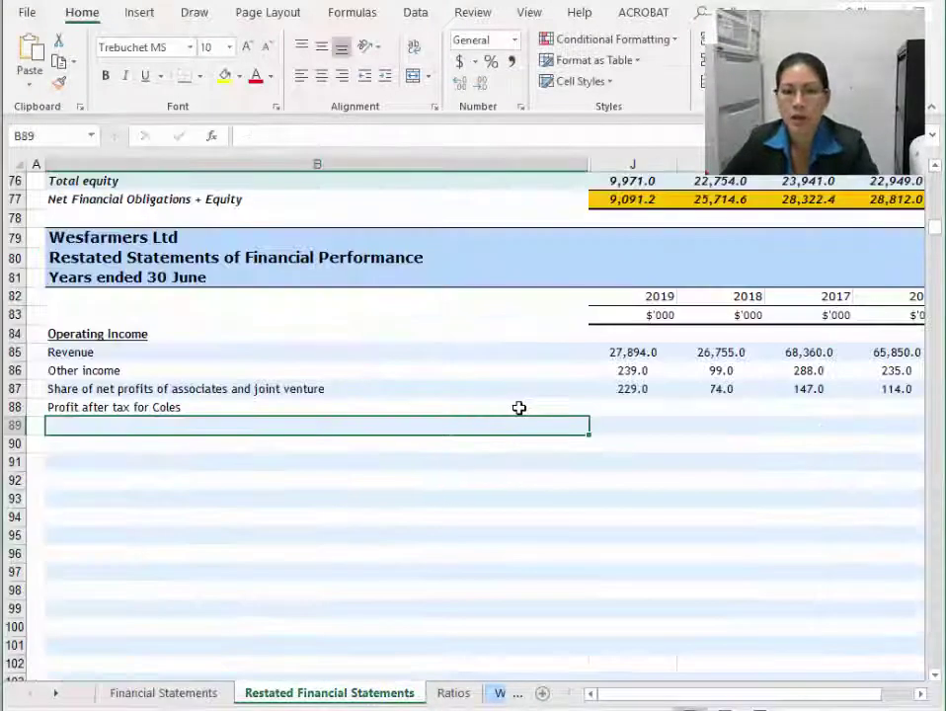
Fill the Coles label link down from B88 without formatting, clearing the surplus labels from the BUKI loss in B92 to B96.
{"action": "left_click", "coordinate": [518, 407]}
{"action": "left_click_drag", "start_coordinate": [590, 416], "coordinate": [590, 563]}
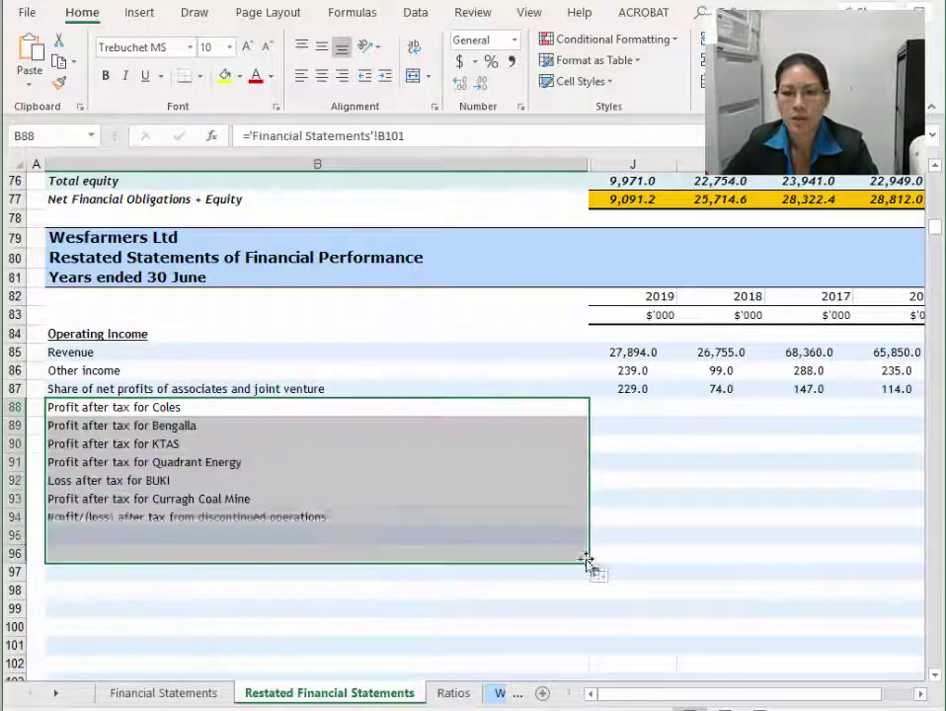
{"action": "left_click", "coordinate": [604, 575]}
{"action": "left_click", "coordinate": [583, 640]}
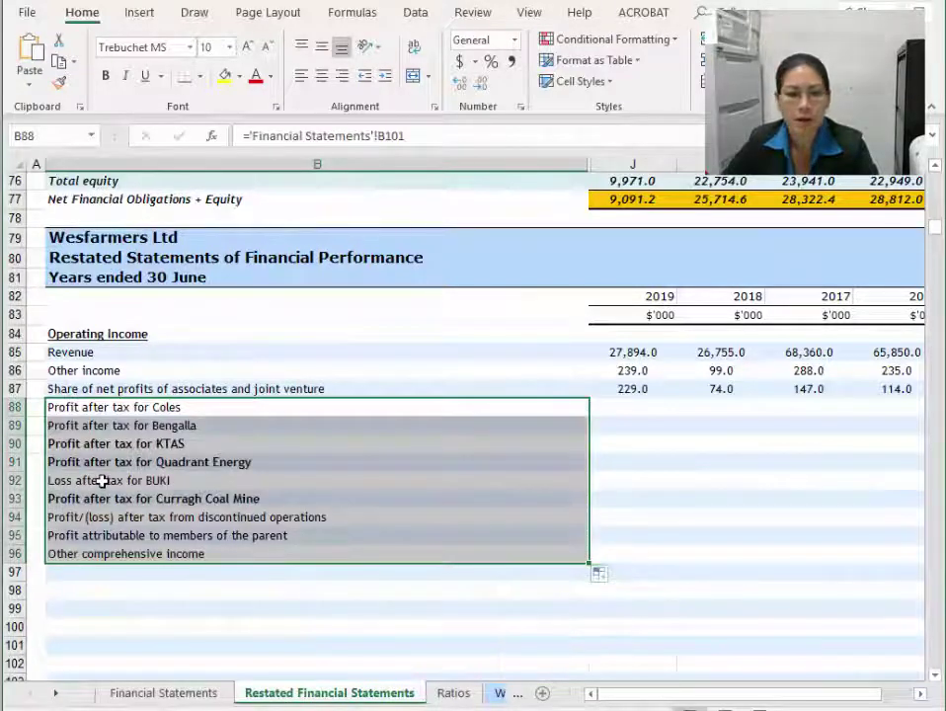
{"action": "left_click", "coordinate": [99, 481]}
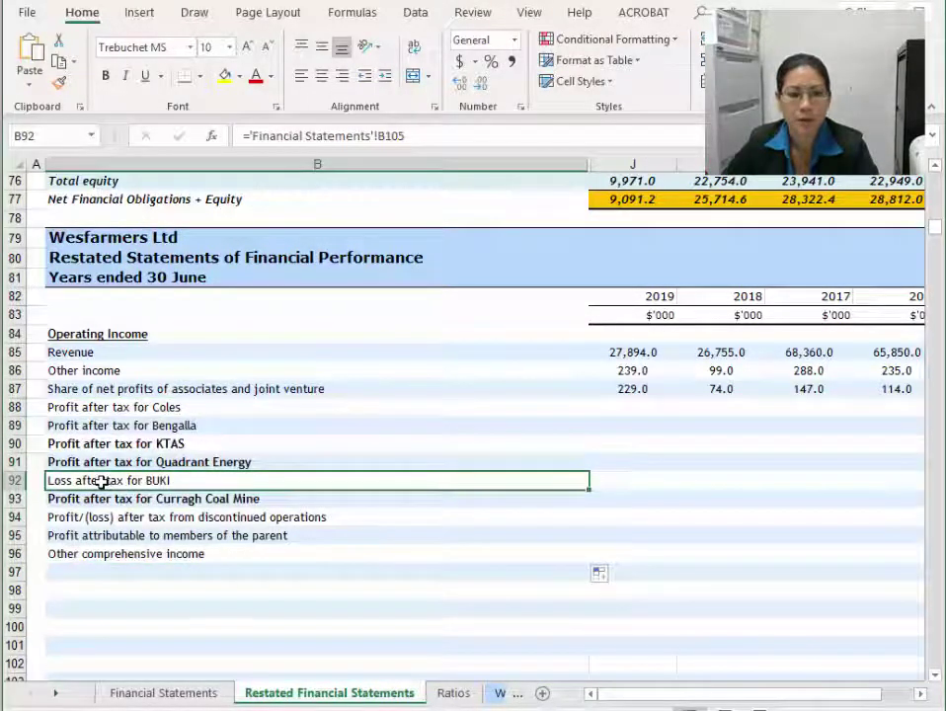
{"action": "left_click_drag", "start_coordinate": [102, 481], "coordinate": [102, 555]}
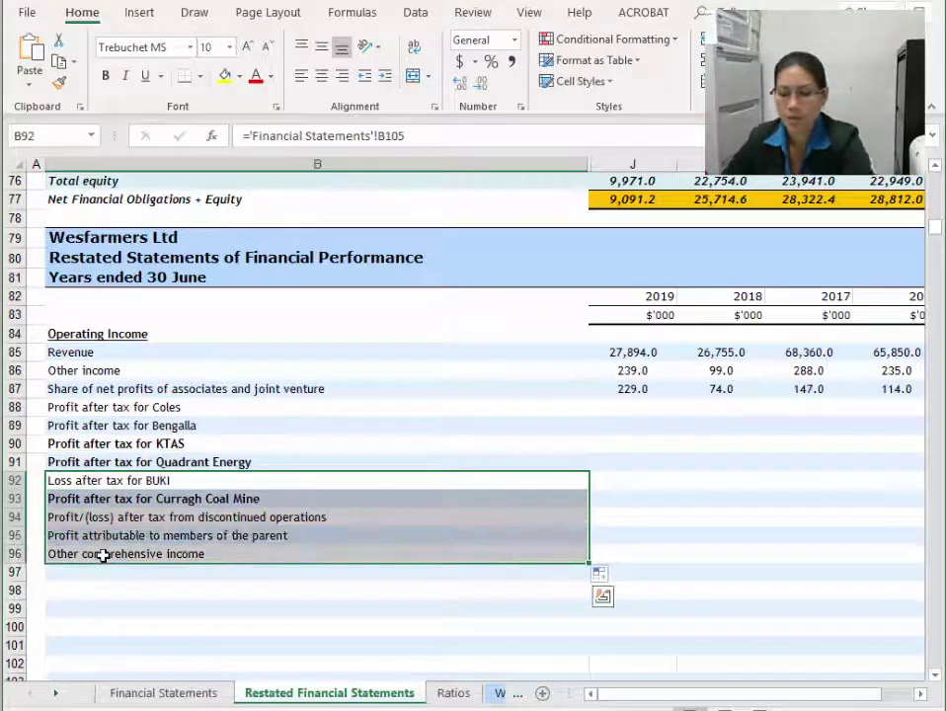
{"action": "key", "text": "Delete"}
Link B92 to the Curragh Coal Mine profit label in B106 of Financial Statements and remove bold from the KTAS and Quadrant Energy labels.
{"action": "left_click", "coordinate": [156, 481]}
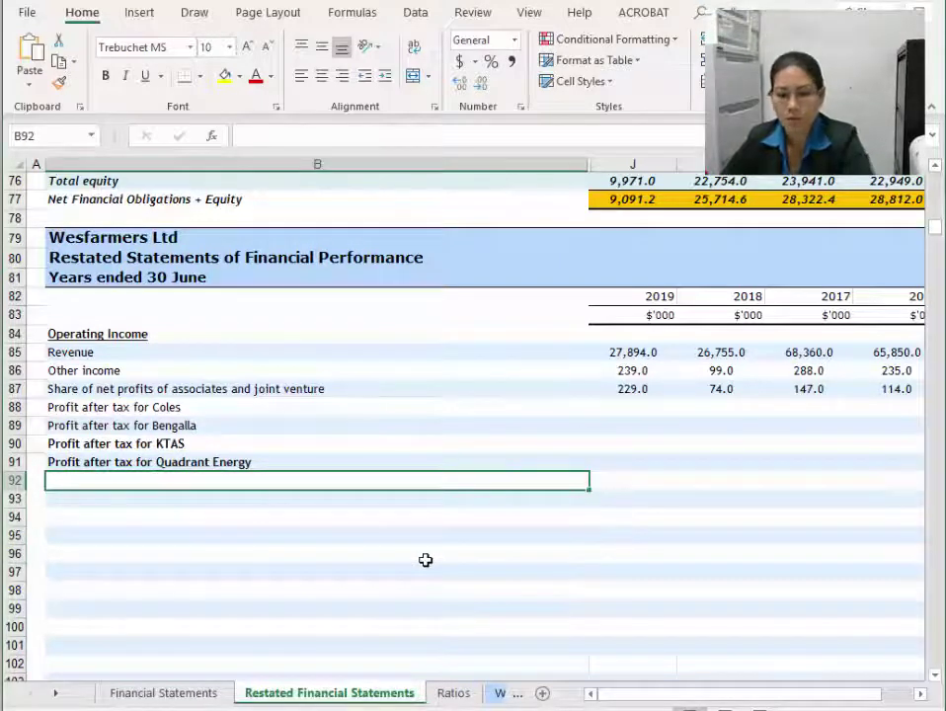
{"action": "type", "text": "="}
{"action": "left_click", "coordinate": [160, 692]}
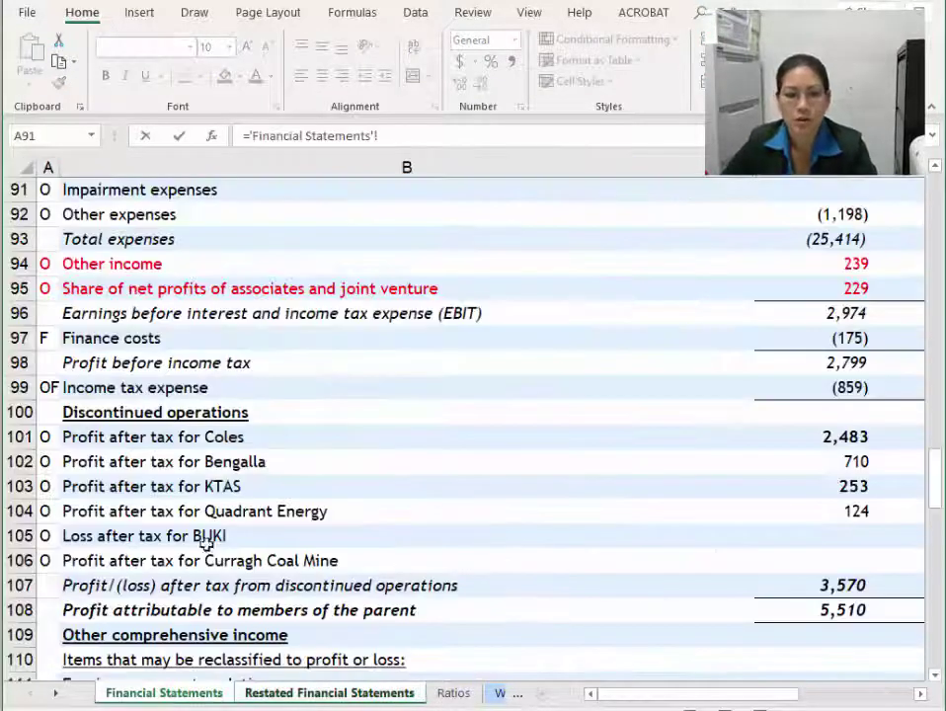
{"action": "left_click", "coordinate": [184, 562]}
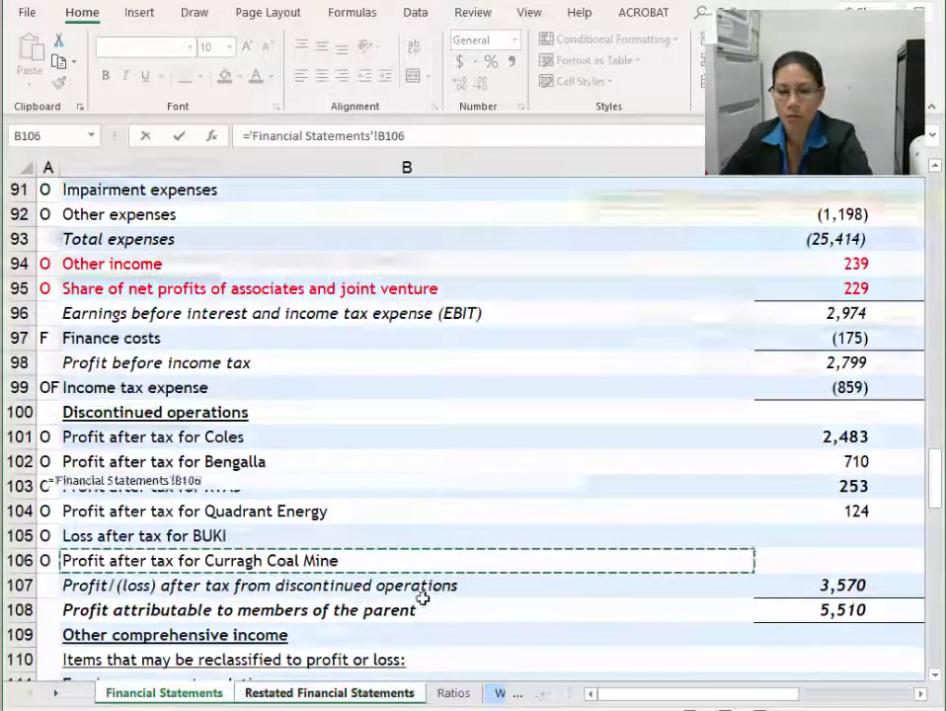
{"action": "key", "text": "Return"}
{"action": "mouse_move", "coordinate": [218, 443]}
{"action": "left_mouse_down"}
{"action": "mouse_move", "coordinate": [213, 461]}
{"action": "mouse_move", "coordinate": [323, 462]}
{"action": "left_mouse_up"}
Link the 2019 Coles profit in J88 to D101 on the Financial Statements sheet.
{"action": "left_click", "coordinate": [639, 408]}
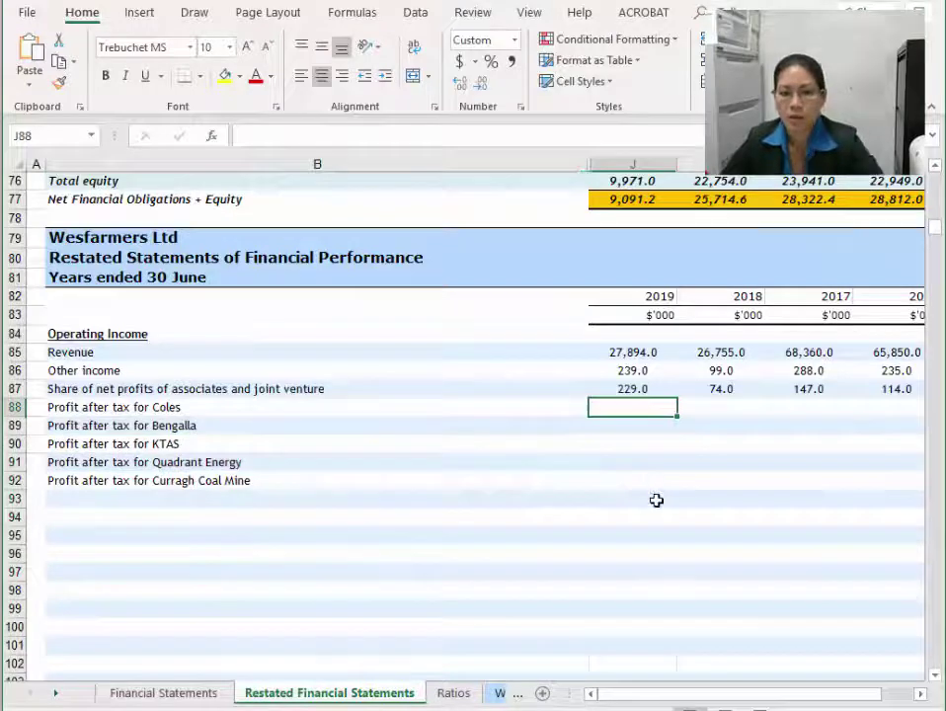
{"action": "type", "text": "="}
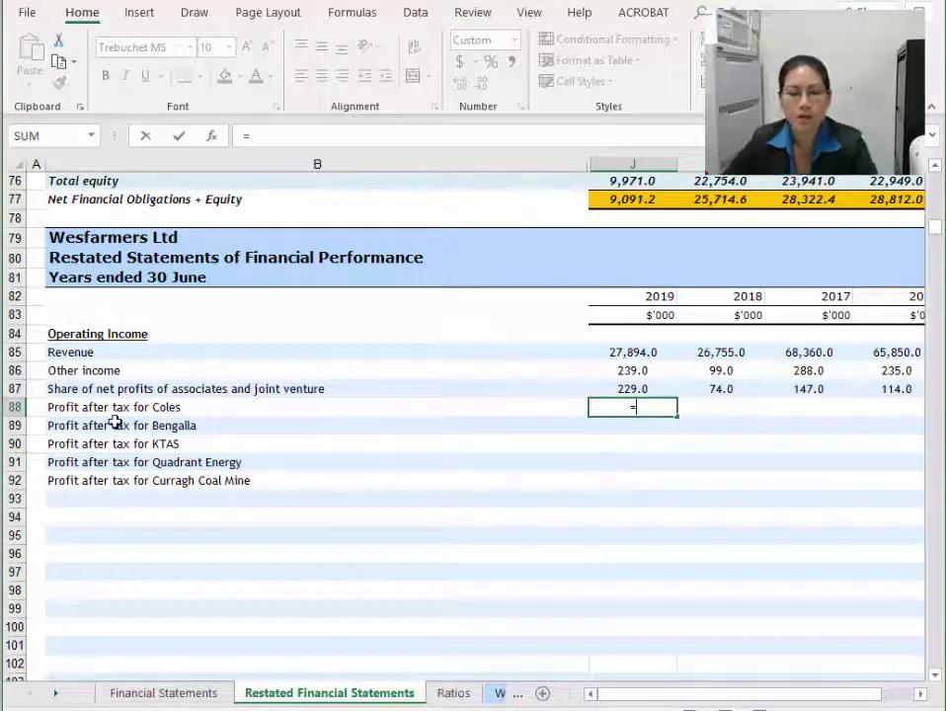
{"action": "left_click", "coordinate": [185, 691]}
{"action": "left_click", "coordinate": [833, 439]}
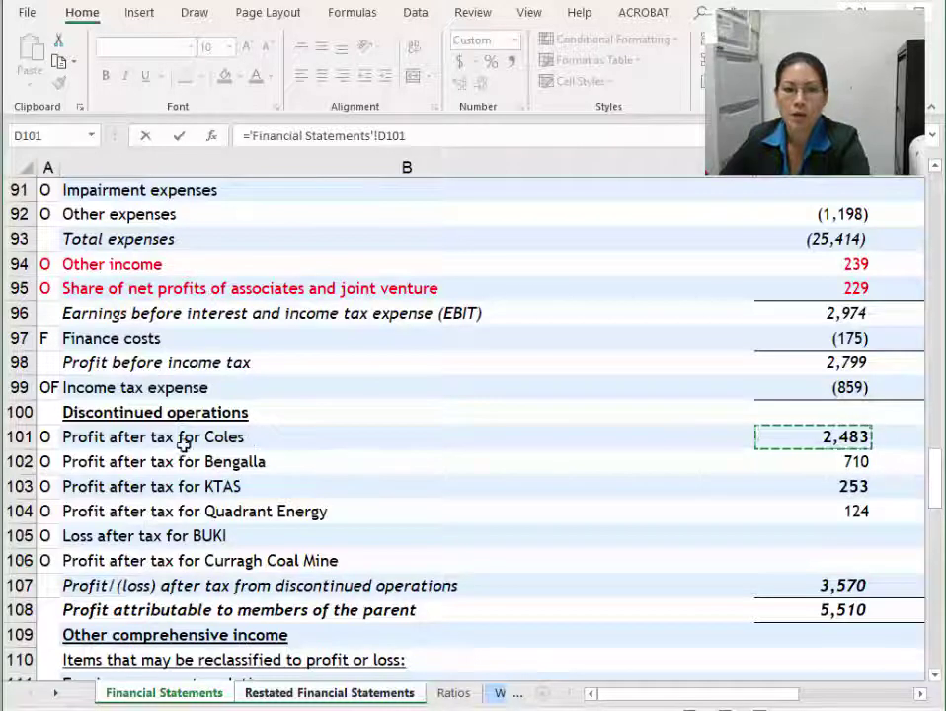
{"action": "key", "text": "Return"}
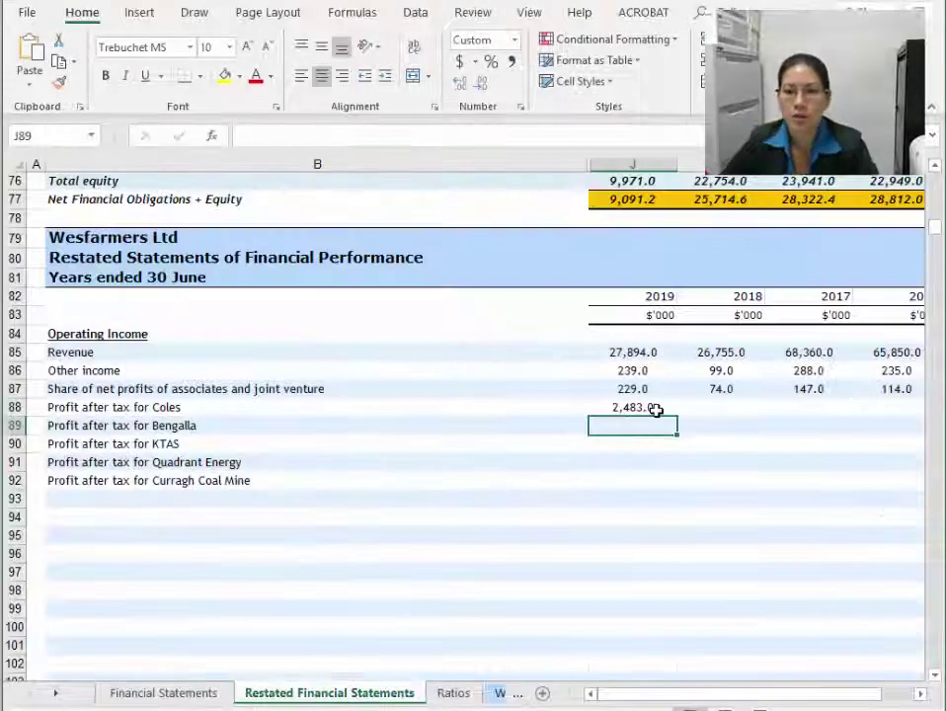
Fill the Coles amount link down to Quadrant Energy in row 91 without formatting, and extend rows 88 to 91 across the earlier years.
{"action": "left_click", "coordinate": [656, 410]}
{"action": "left_click_drag", "start_coordinate": [677, 418], "coordinate": [677, 471]}
{"action": "left_click", "coordinate": [696, 483]}
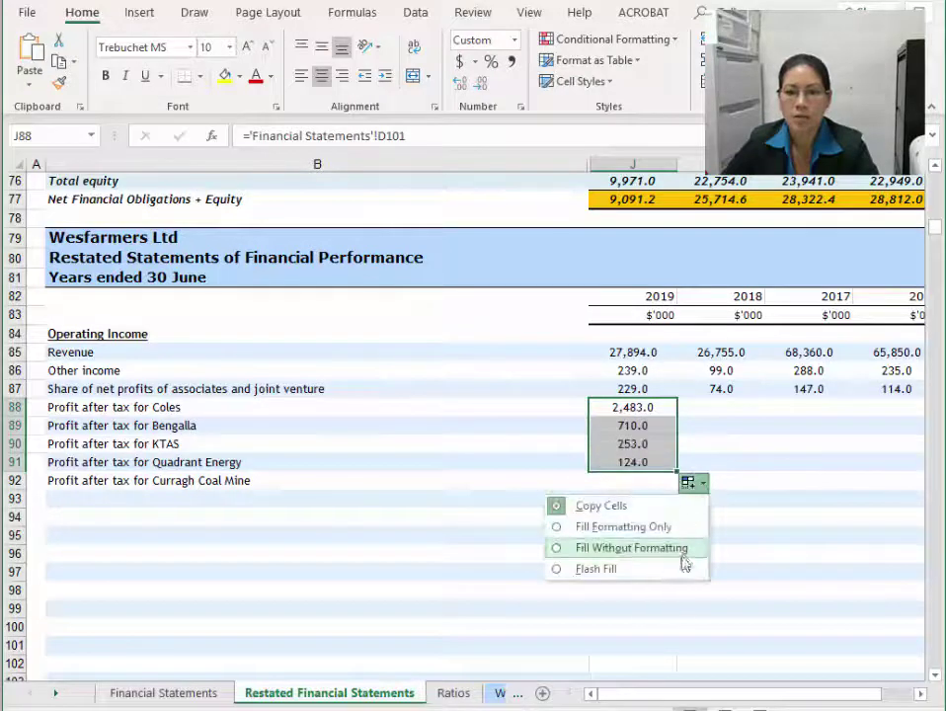
{"action": "left_click", "coordinate": [684, 490]}
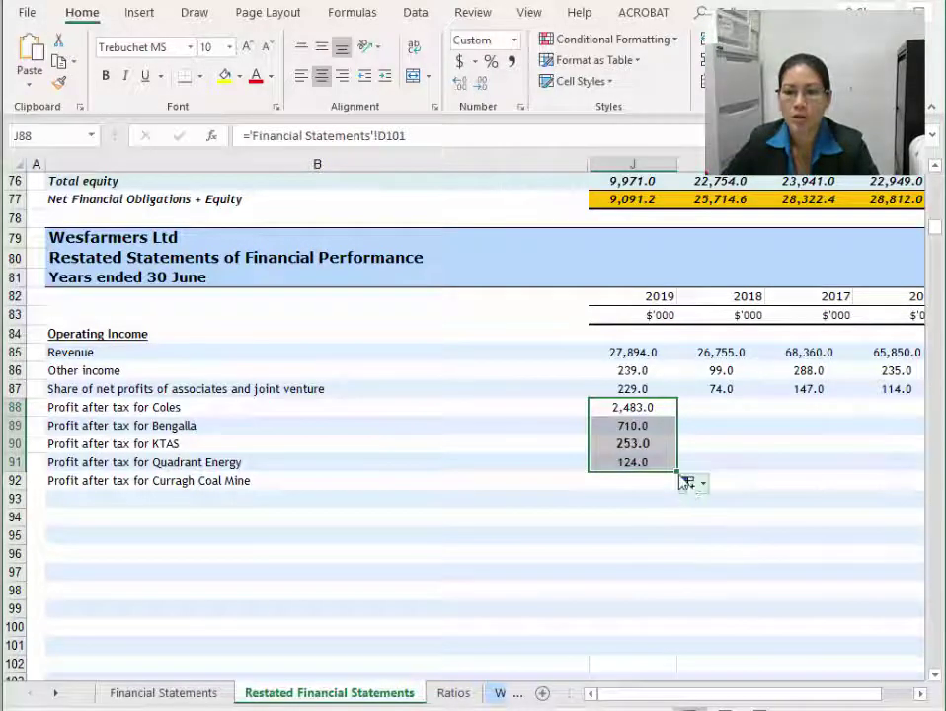
{"action": "left_click_drag", "start_coordinate": [677, 471], "coordinate": [924, 464]}
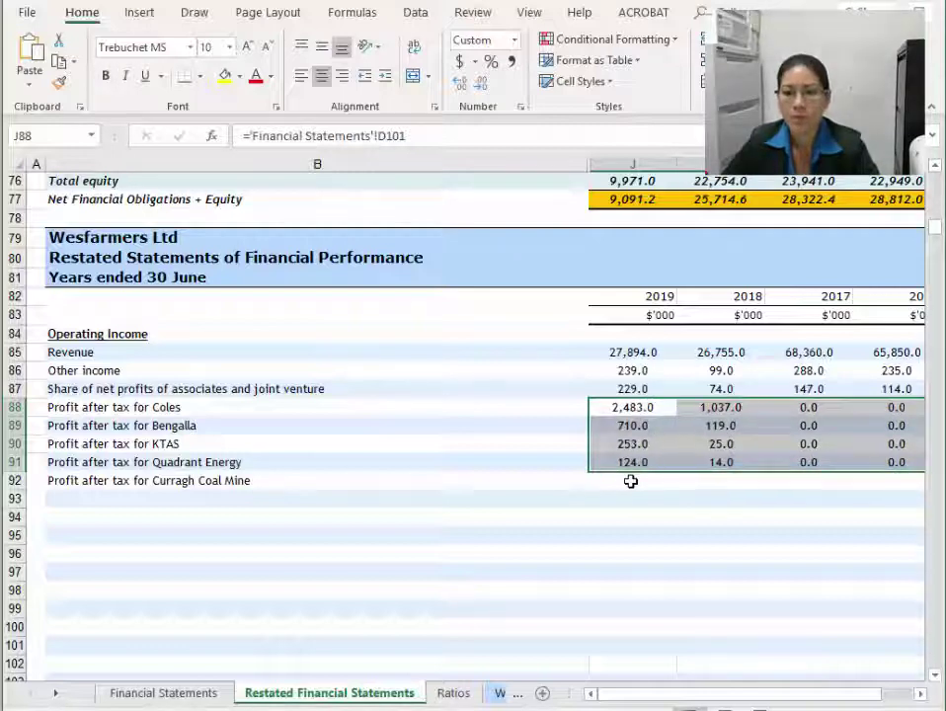
Link the 2019 Curragh Coal Mine profit in J92 to D106 of Financial Statements and fill it across the earlier years.
{"action": "left_click", "coordinate": [633, 481]}
{"action": "type", "text": "="}
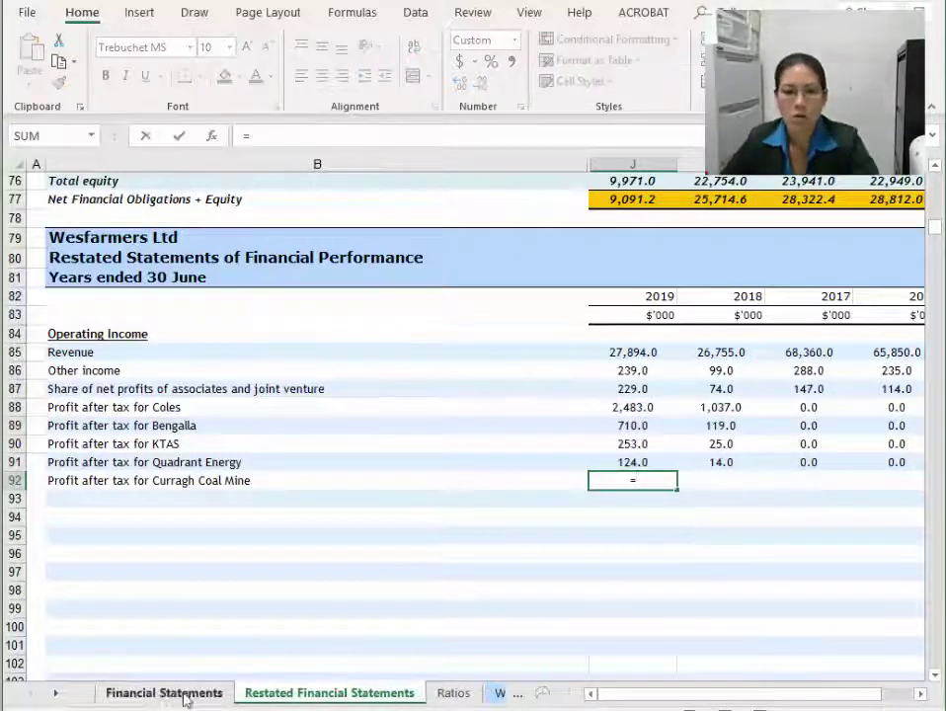
{"action": "left_click", "coordinate": [184, 694]}
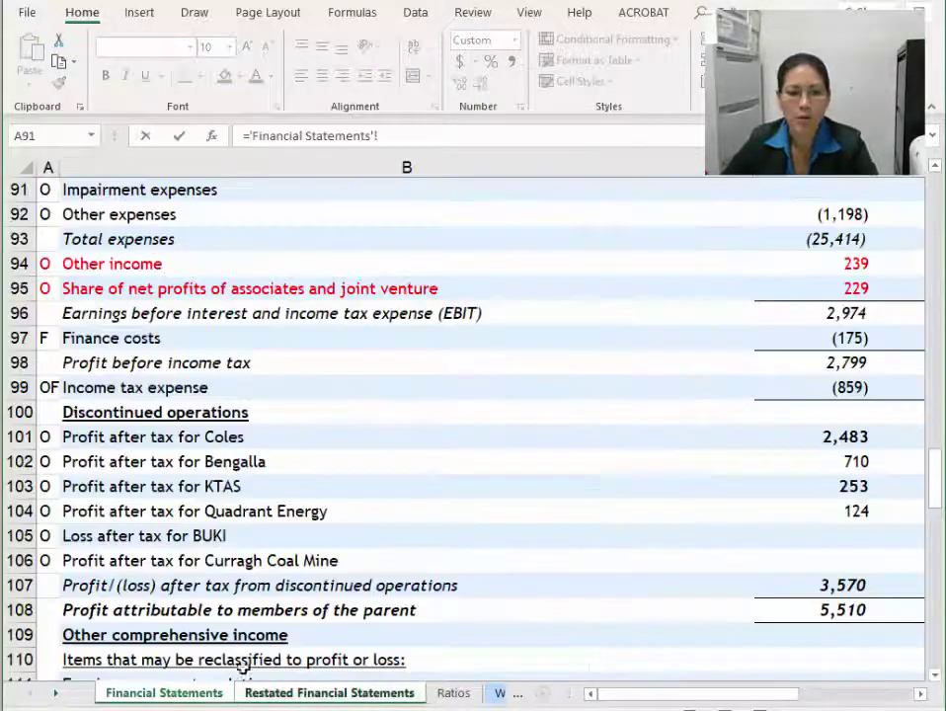
{"action": "left_click", "coordinate": [840, 562]}
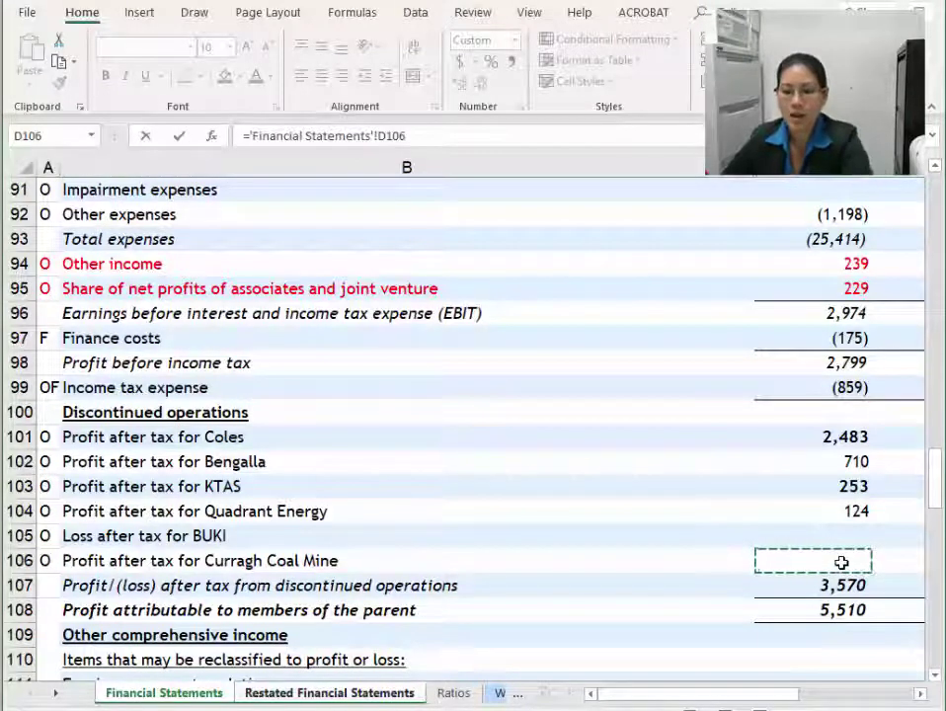
{"action": "key", "text": "Return"}
{"action": "left_click", "coordinate": [664, 480]}
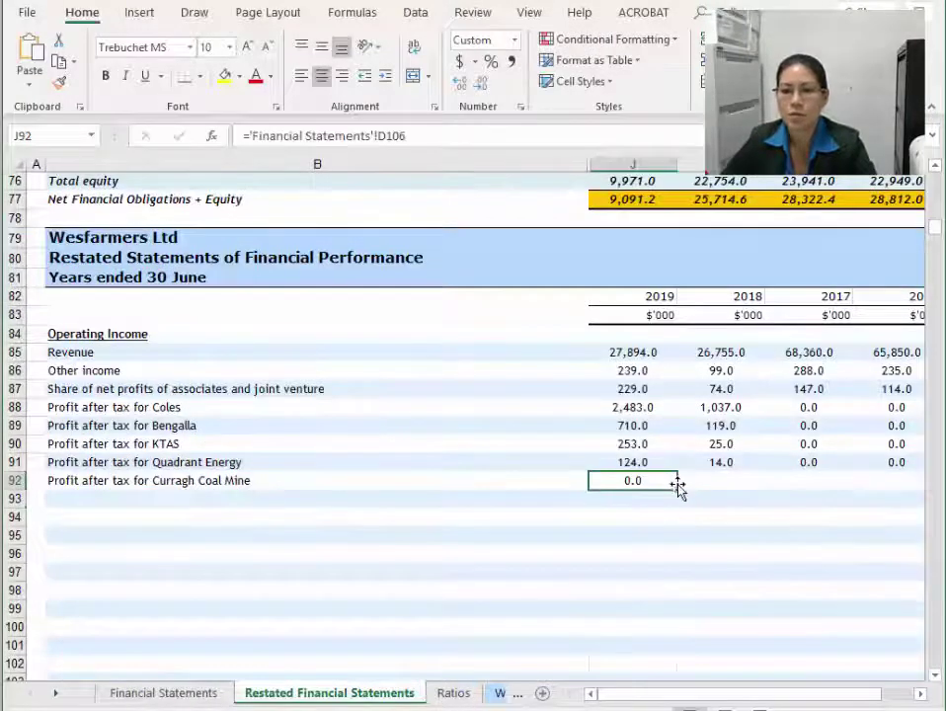
{"action": "left_click_drag", "start_coordinate": [677, 492], "coordinate": [904, 499]}
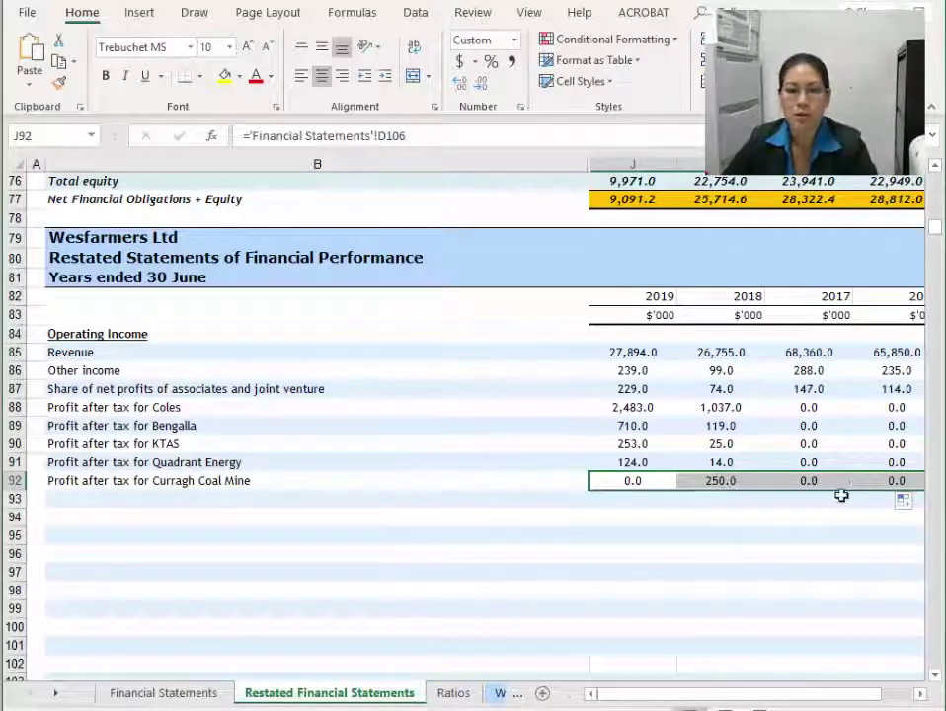
Review the Operating Income heading and amounts, and return to the discontinued operations rows on the Financial Statements sheet.
{"action": "left_click", "coordinate": [85, 337]}
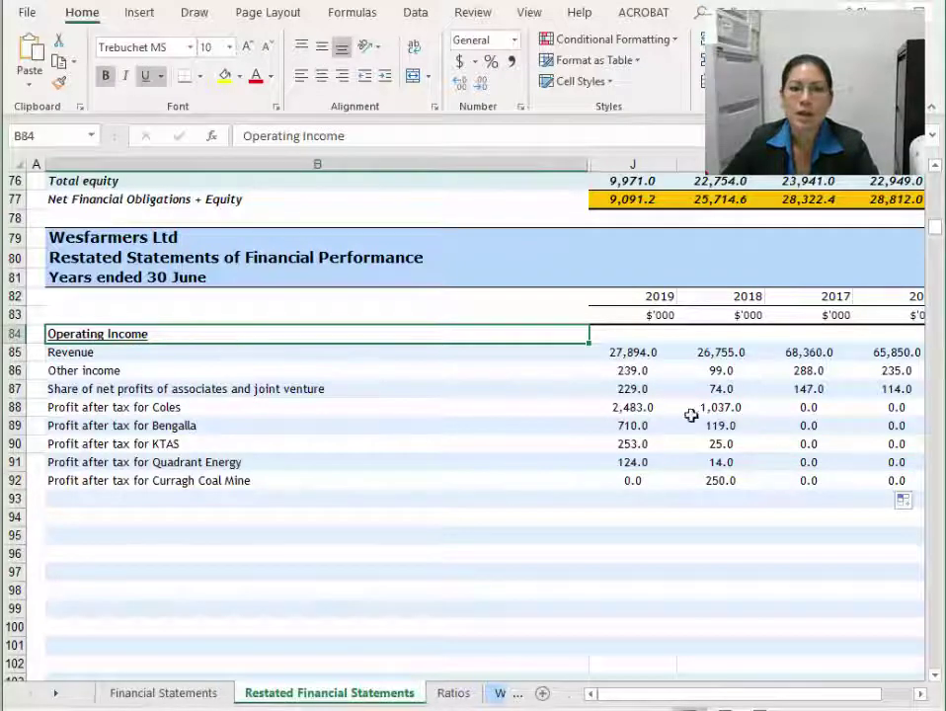
{"action": "left_click_drag", "start_coordinate": [630, 353], "coordinate": [869, 462]}
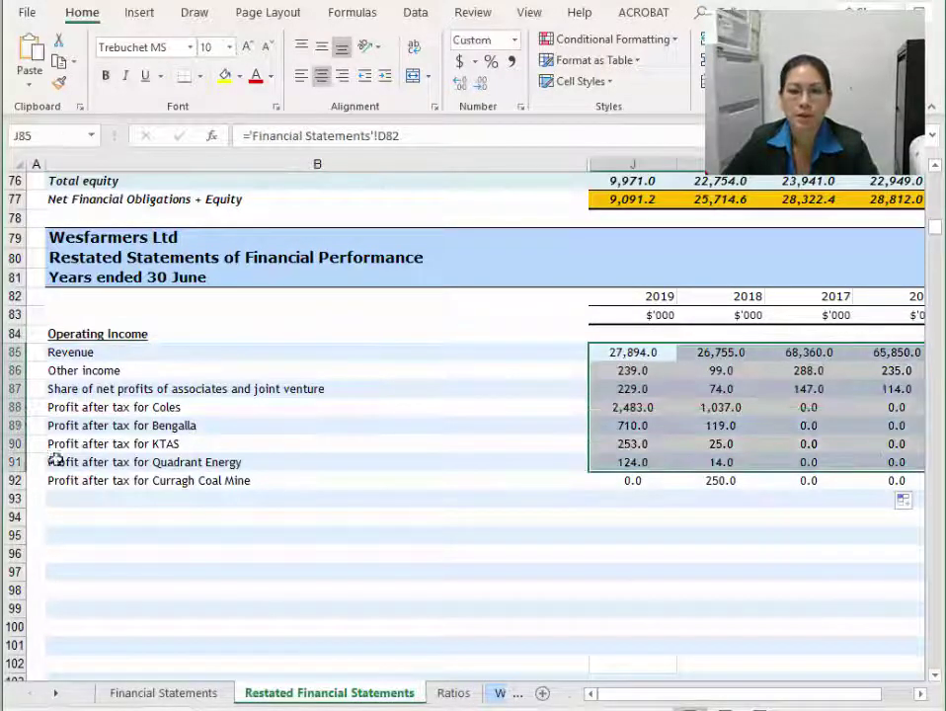
{"action": "left_click", "coordinate": [59, 501]}
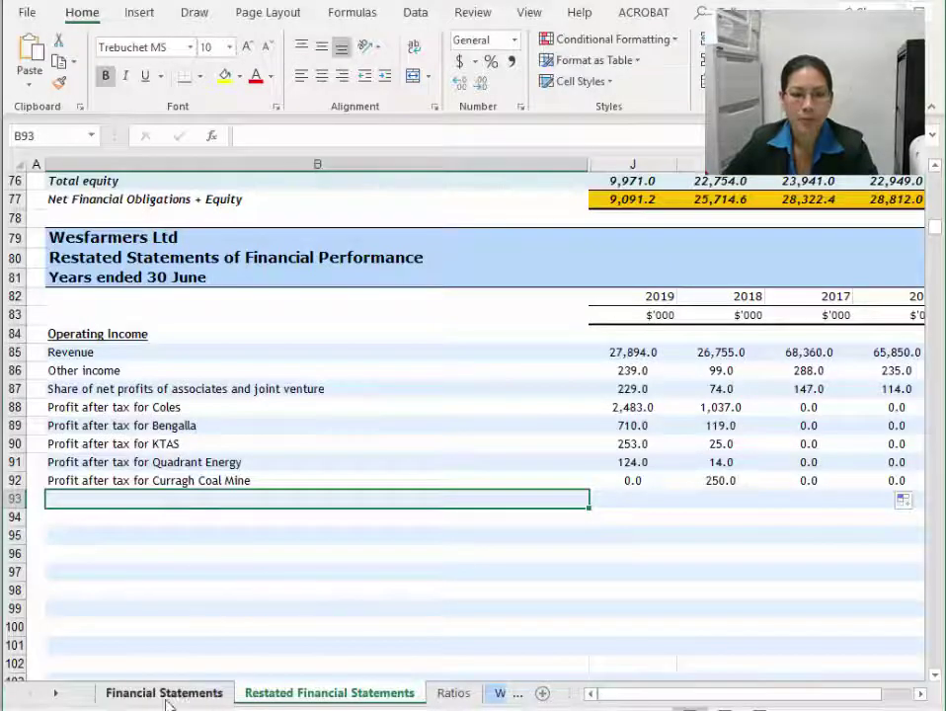
{"action": "left_click", "coordinate": [160, 692]}
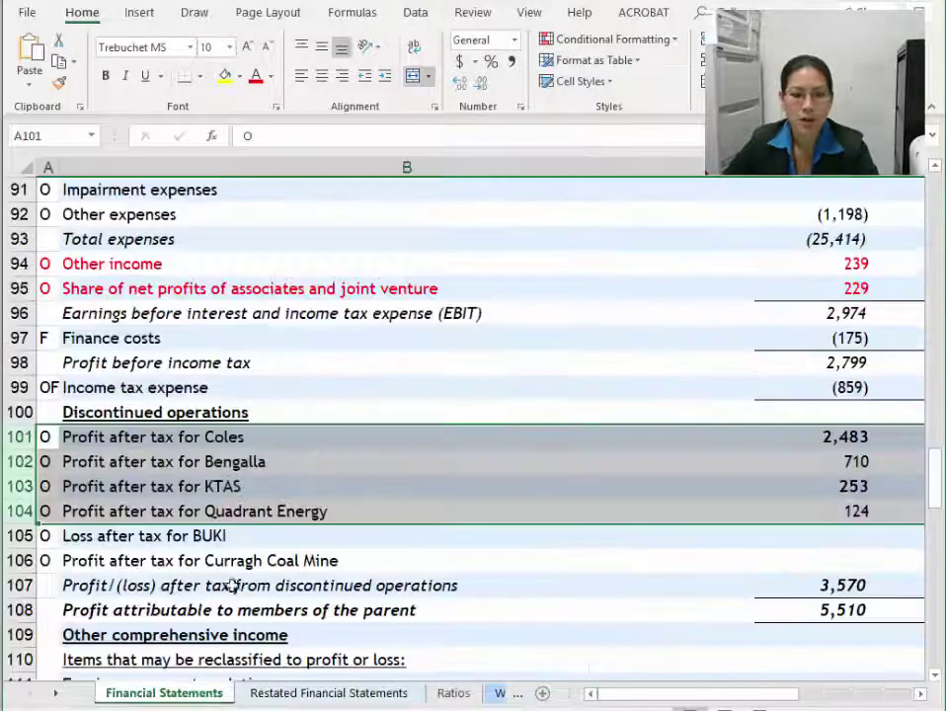
Colour the transferred discontinued operations rows 101 to 104 and the Curragh Coal Mine row 106 red.
{"action": "left_click", "coordinate": [256, 76]}
{"action": "left_click", "coordinate": [45, 560]}
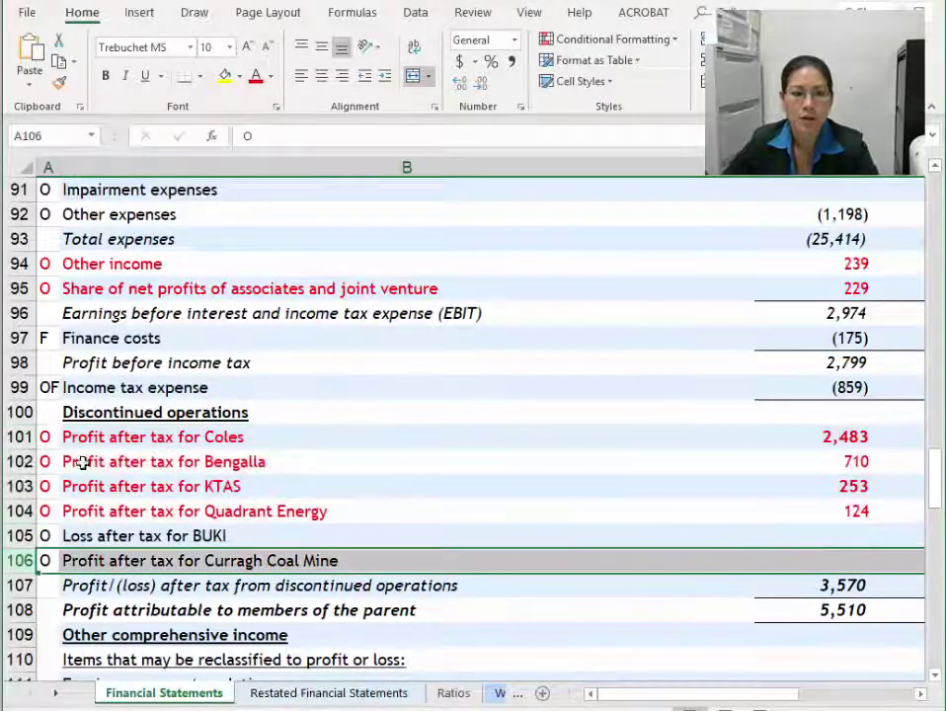
{"action": "left_click", "coordinate": [253, 77]}
{"action": "left_click", "coordinate": [254, 461]}
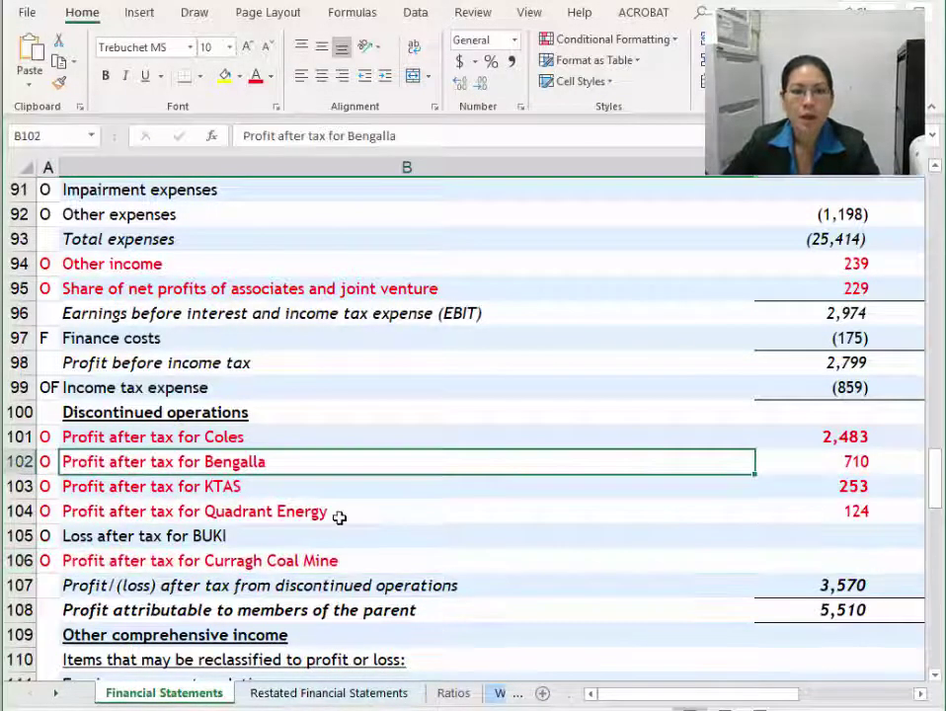
Examine the BUKI loss and the other comprehensive income items through row 126 of the Financial Statements sheet.
{"action": "scroll", "coordinate": [240, 504], "scroll_direction": "down", "scroll_amount": 1}
{"action": "scroll", "coordinate": [240, 503], "scroll_direction": "down", "scroll_amount": 1}
{"action": "left_click", "coordinate": [236, 462]}
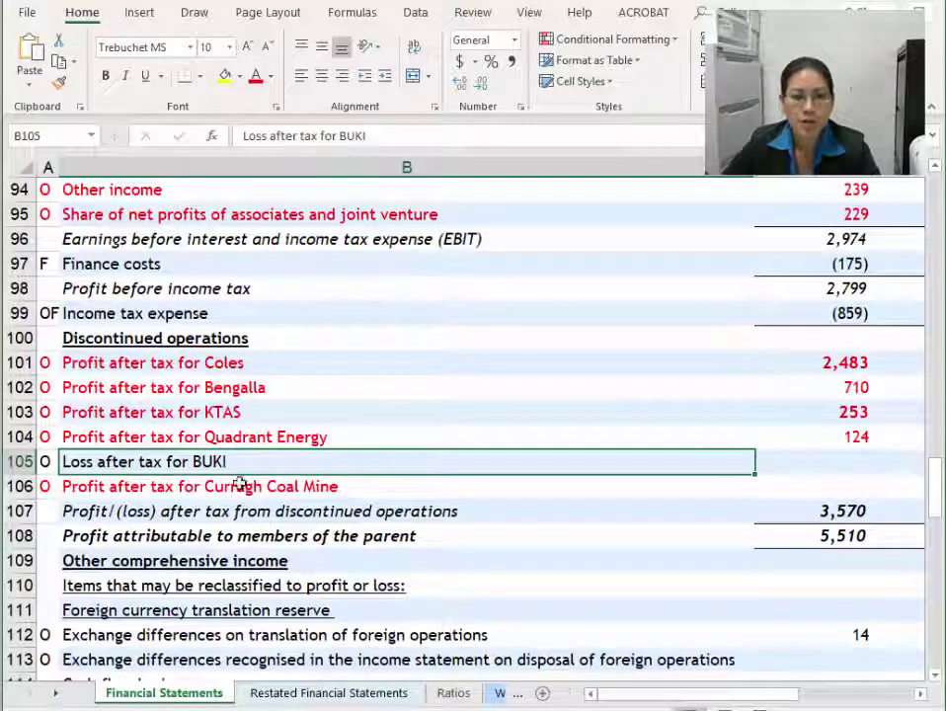
{"action": "scroll", "coordinate": [205, 478], "scroll_direction": "down", "scroll_amount": 2}
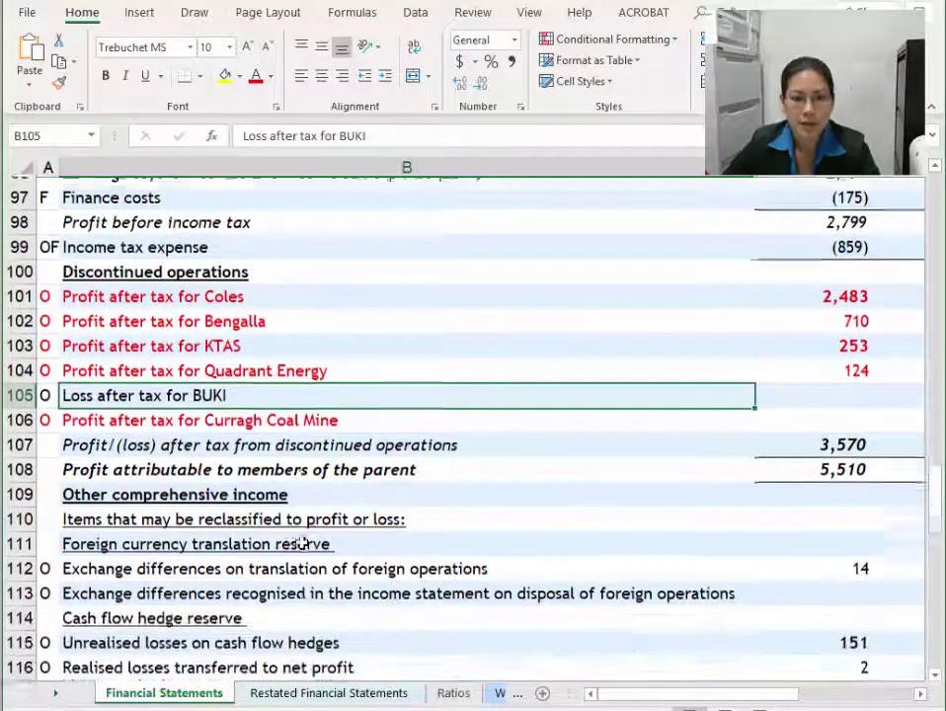
{"action": "left_click", "coordinate": [115, 489]}
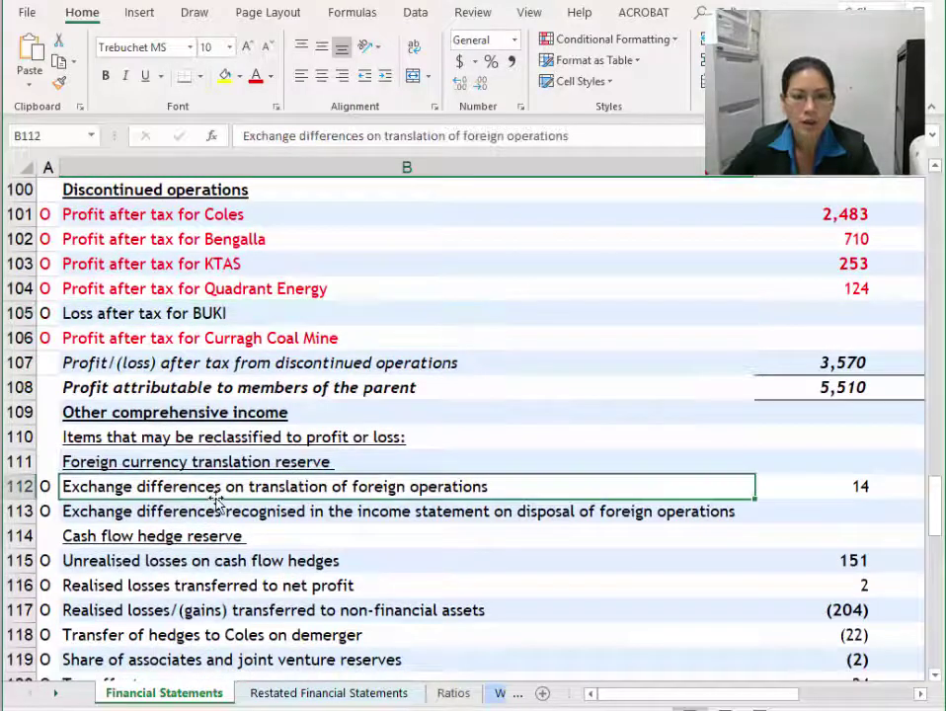
{"action": "left_click", "coordinate": [99, 415]}
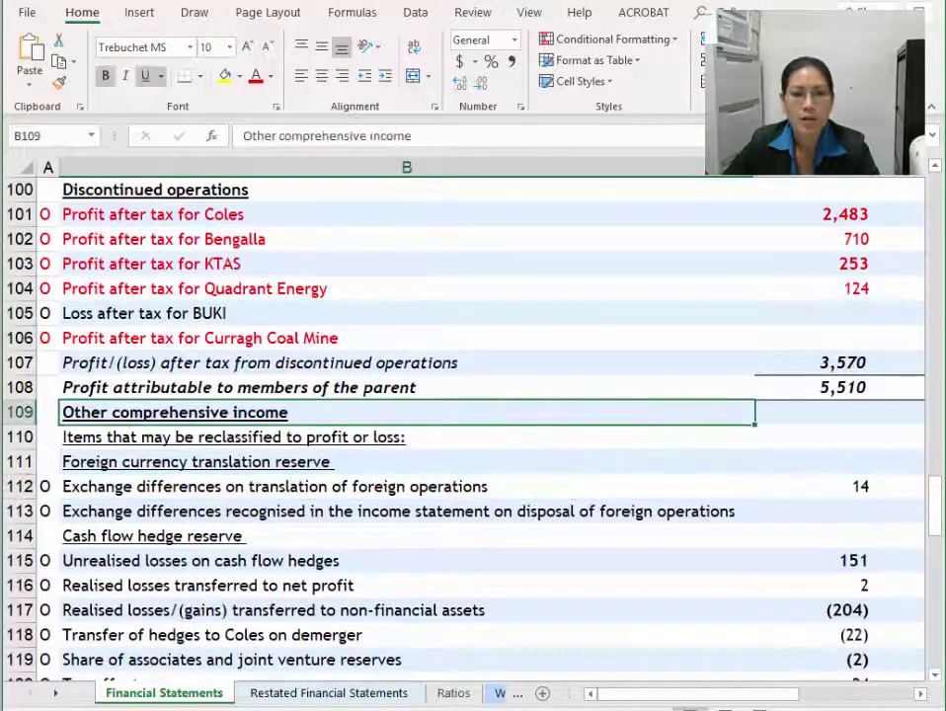
{"action": "scroll", "coordinate": [302, 579], "scroll_direction": "down", "scroll_amount": 4}
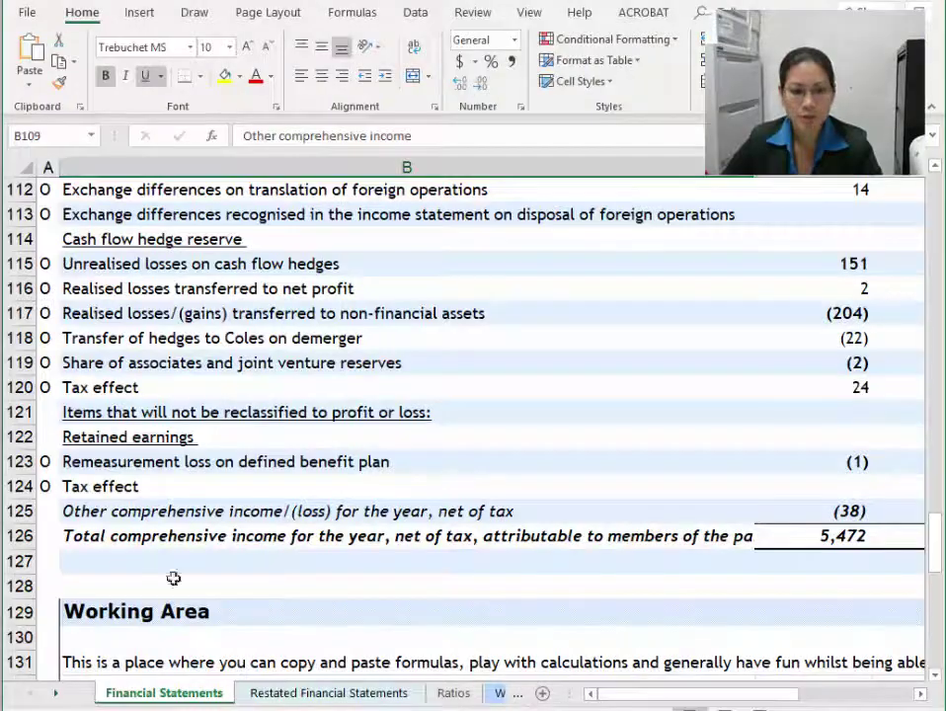
Enter the italic label "Total operating income" in B93 of the Restated Financial Statements sheet.
{"action": "left_click", "coordinate": [303, 692]}
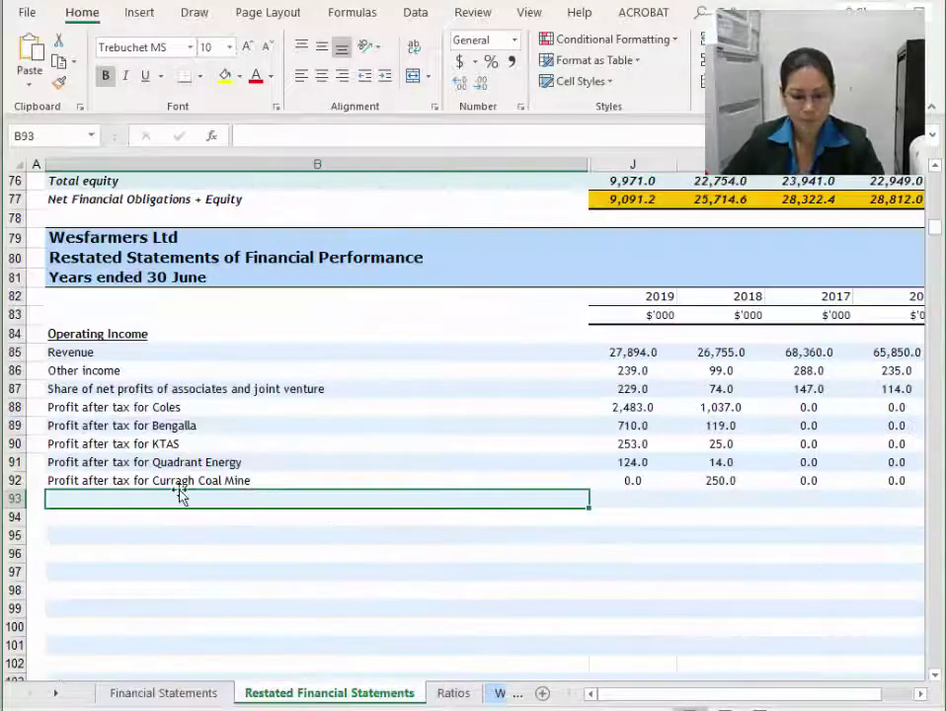
{"action": "type", "text": "Total operating i"}
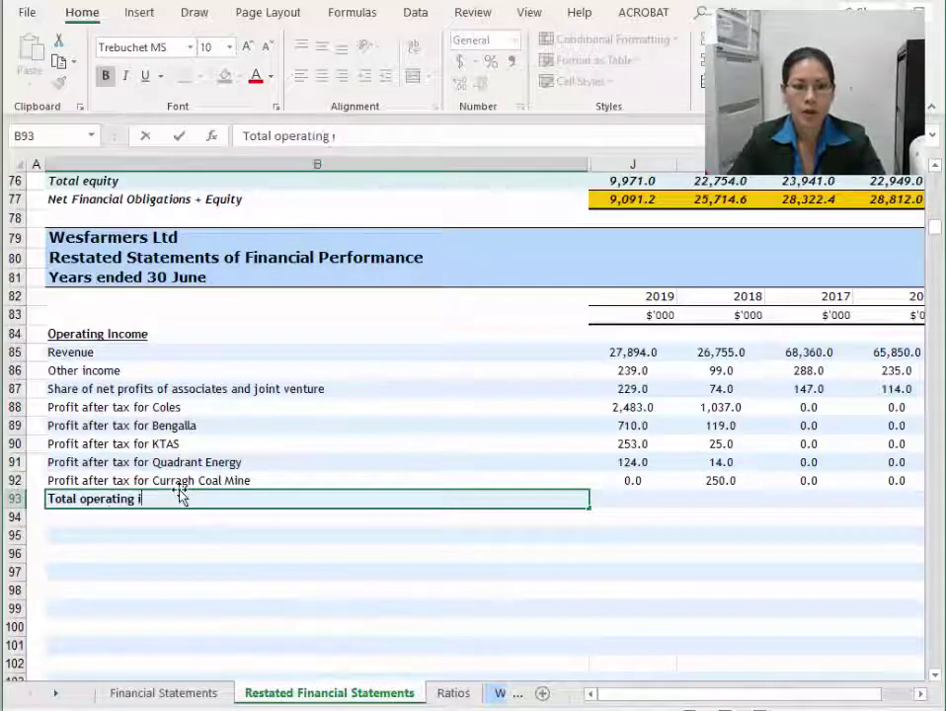
{"action": "type", "text": "ncome"}
{"action": "key", "text": "Return"}
{"action": "key", "text": "Up"}
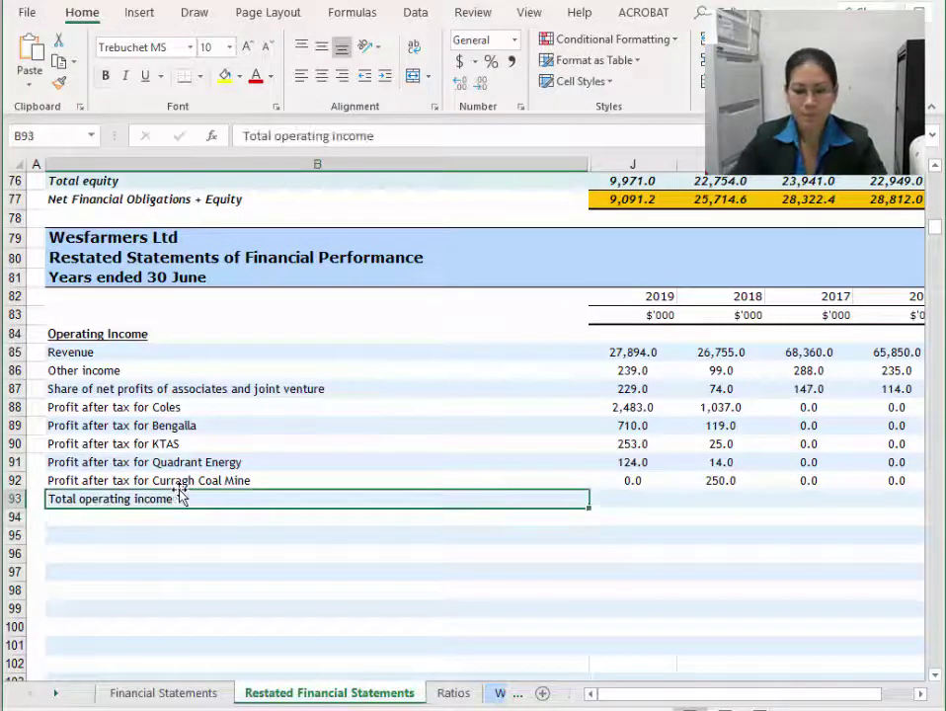
{"action": "key", "text": "ctrl+i"}
Sum J85:J92 in J93, fill it across the earlier years, and format the totals in italics with a border line above.
{"action": "left_click", "coordinate": [646, 500]}
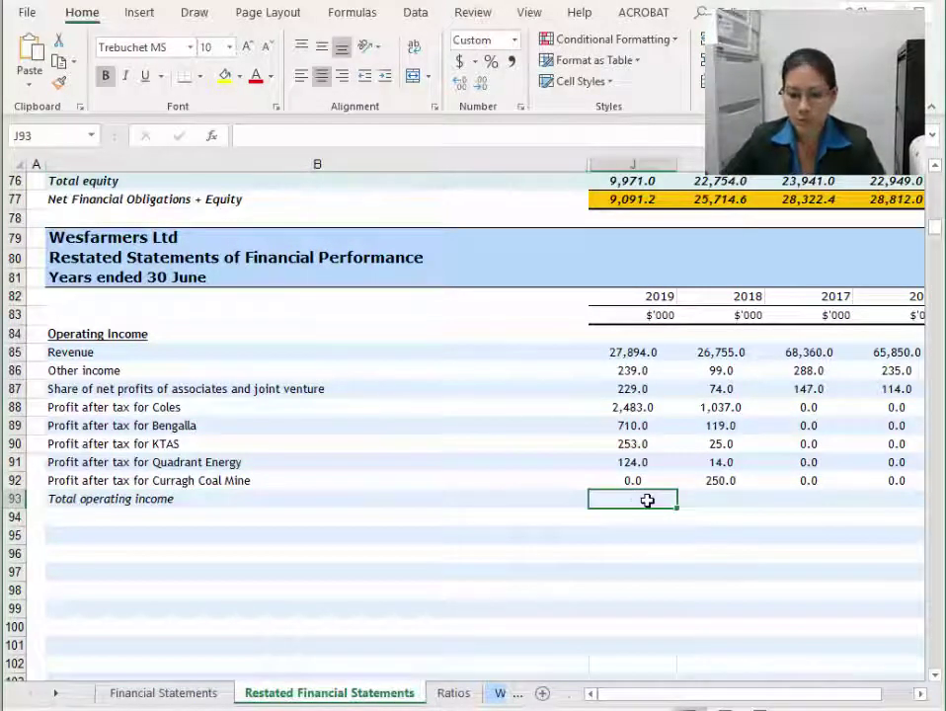
{"action": "type", "text": "=sum("}
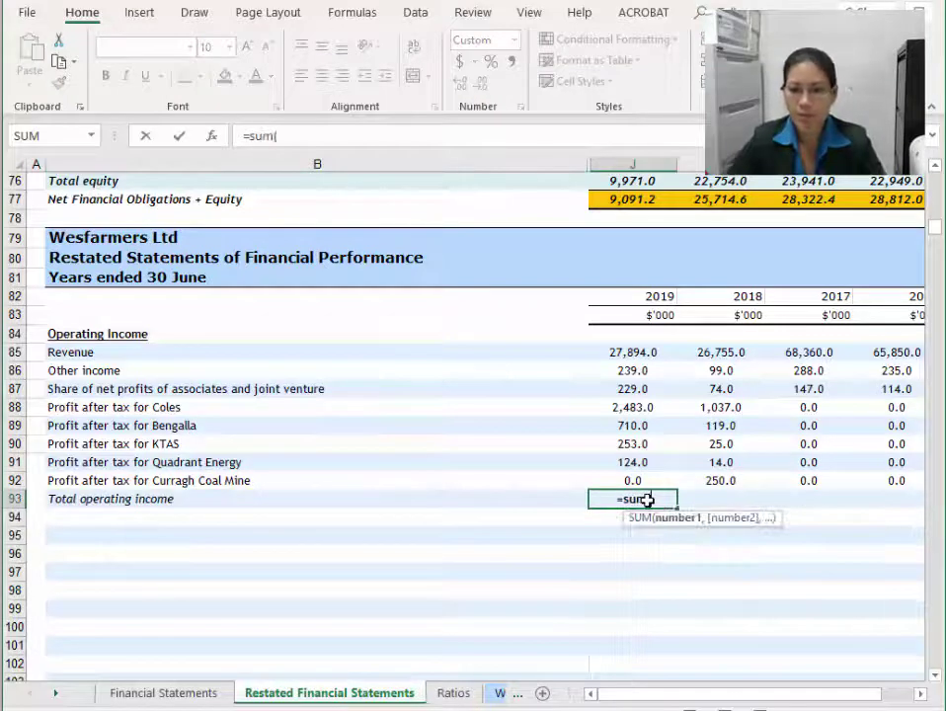
{"action": "left_click_drag", "start_coordinate": [656, 353], "coordinate": [627, 481]}
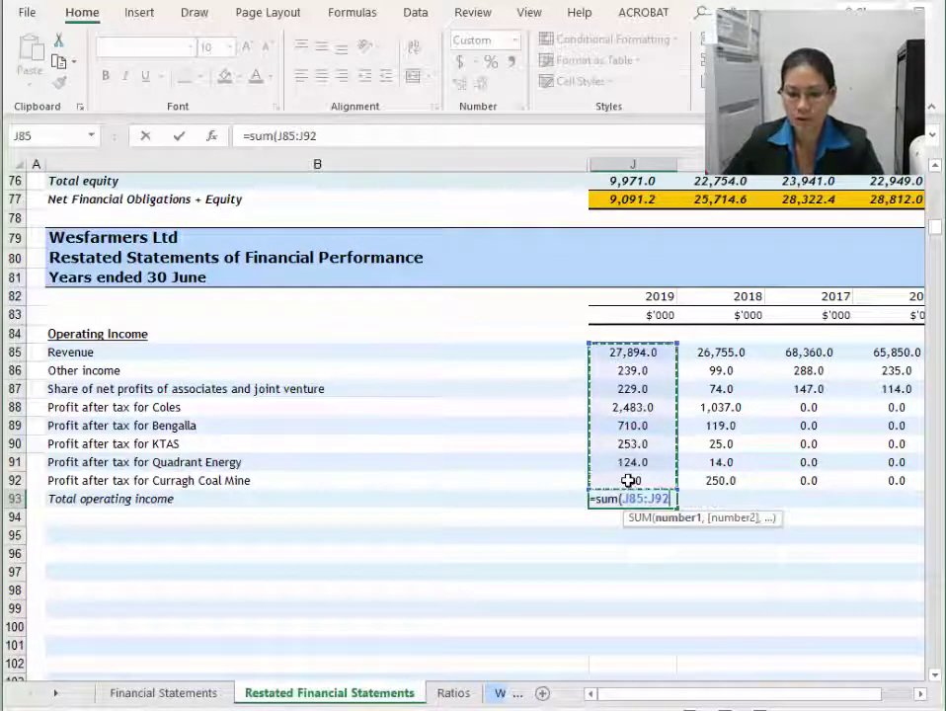
{"action": "key", "text": "Return"}
{"action": "left_click", "coordinate": [626, 500]}
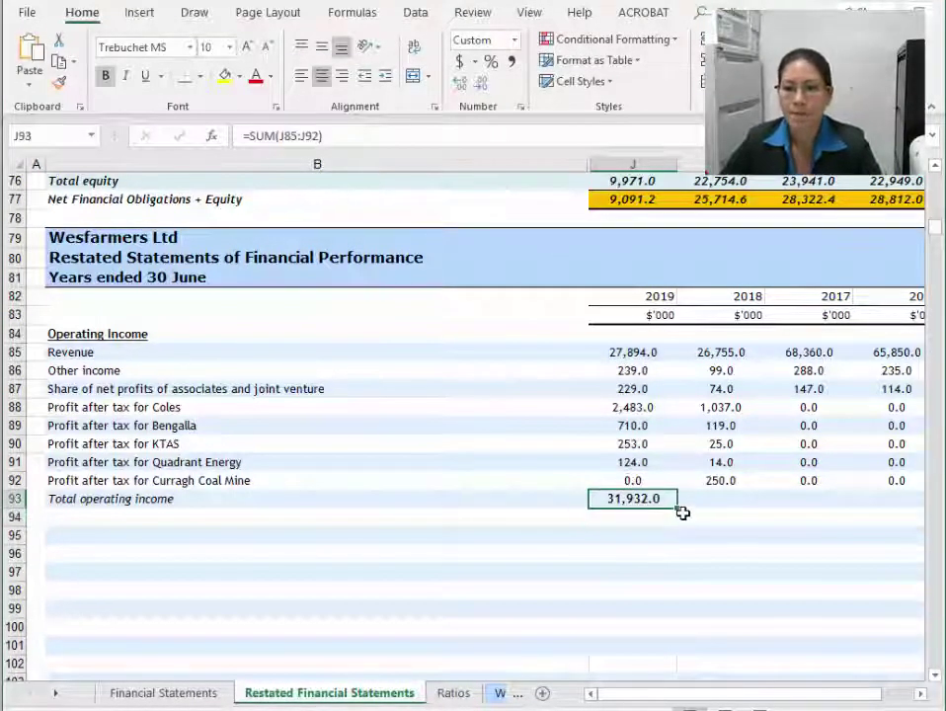
{"action": "left_click_drag", "start_coordinate": [678, 507], "coordinate": [905, 513]}
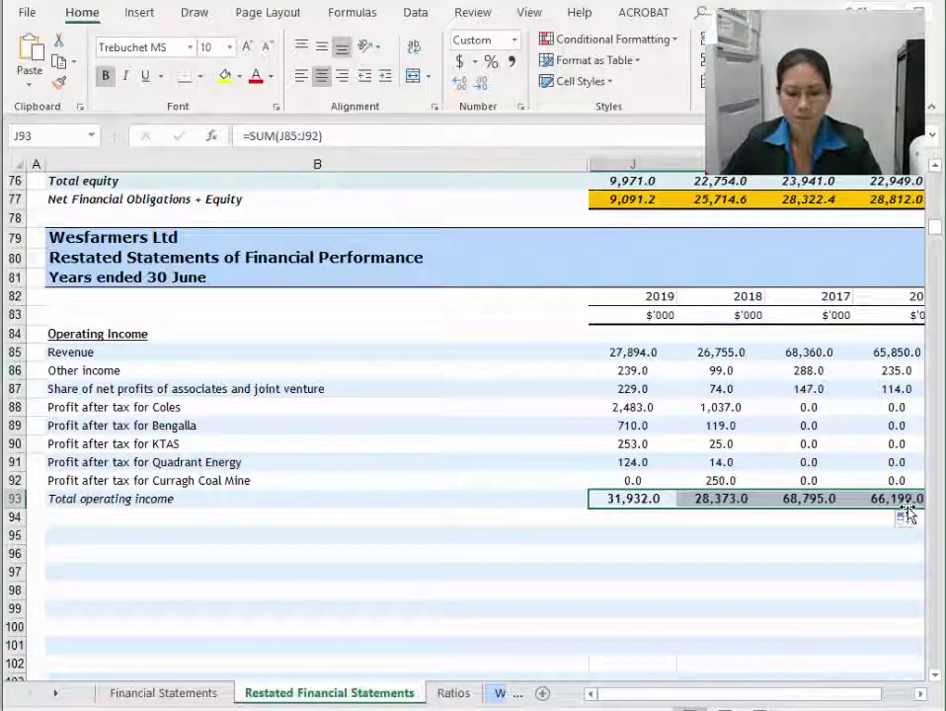
{"action": "key", "text": "ctrl+i"}
{"action": "left_click_drag", "start_coordinate": [645, 478], "coordinate": [915, 478]}
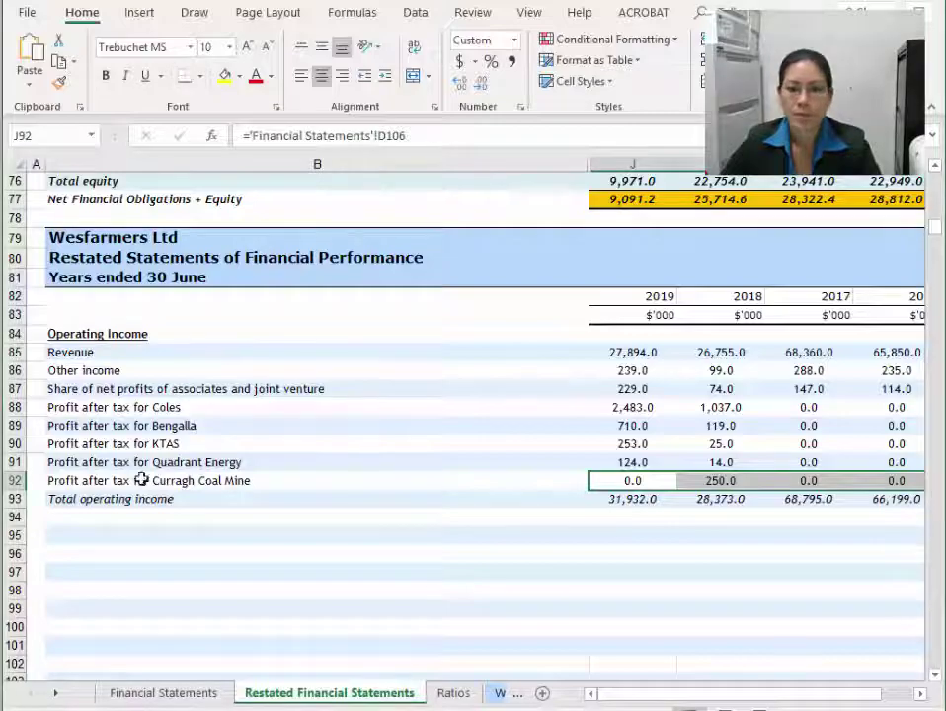
Check the restatement layout slide and add the bold, underlined heading "Operating Expenses" in B94.
{"action": "left_click", "coordinate": [121, 516]}
{"action": "key", "text": "alt+Tab"}
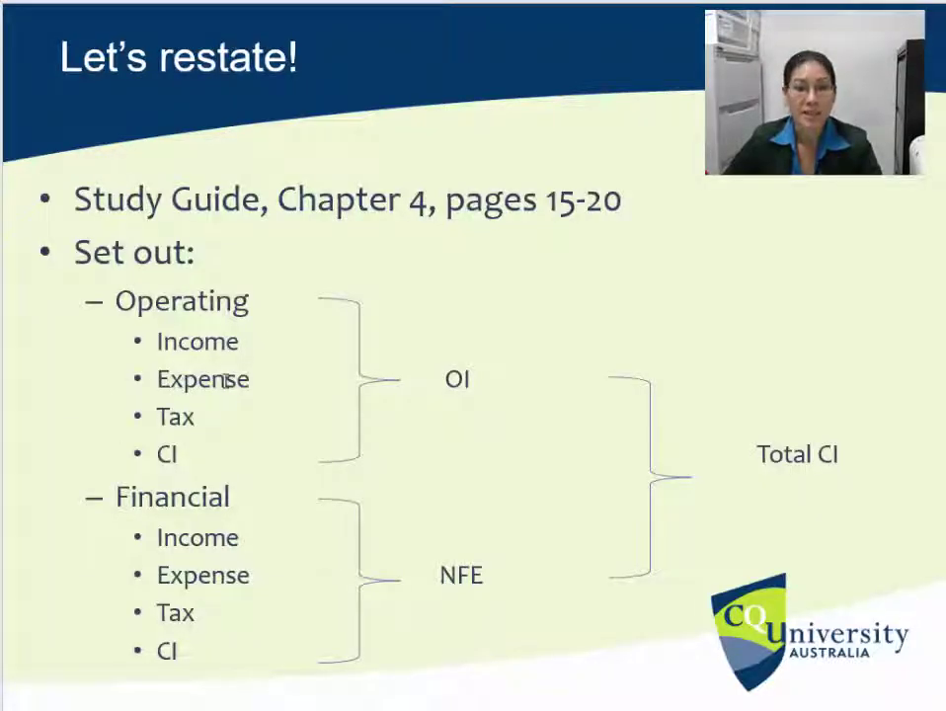
{"action": "key", "text": "alt+Tab"}
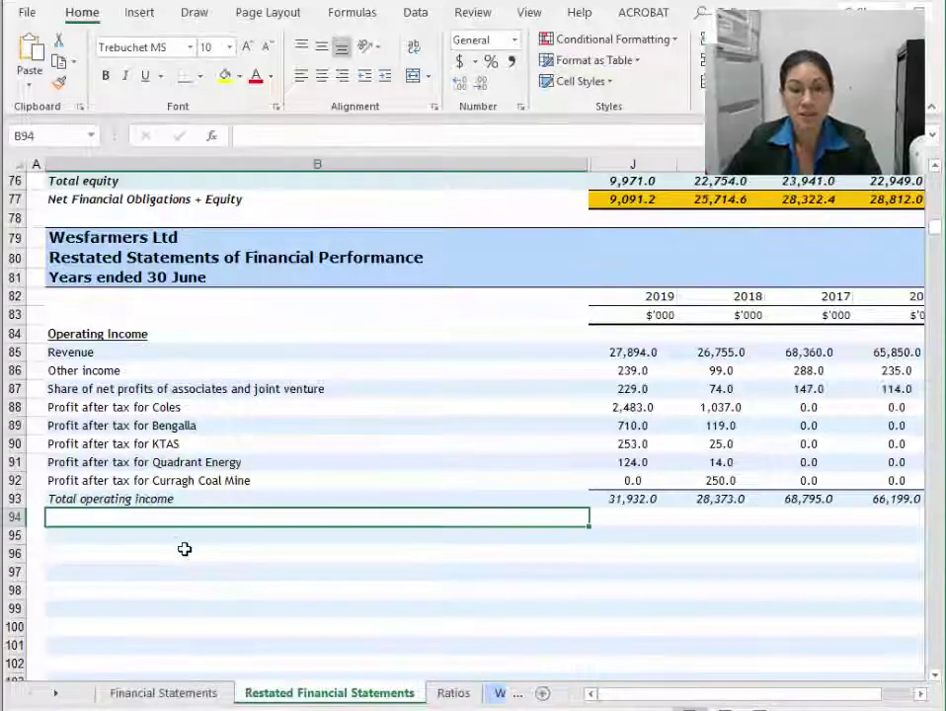
{"action": "type", "text": "Operating Ex"}
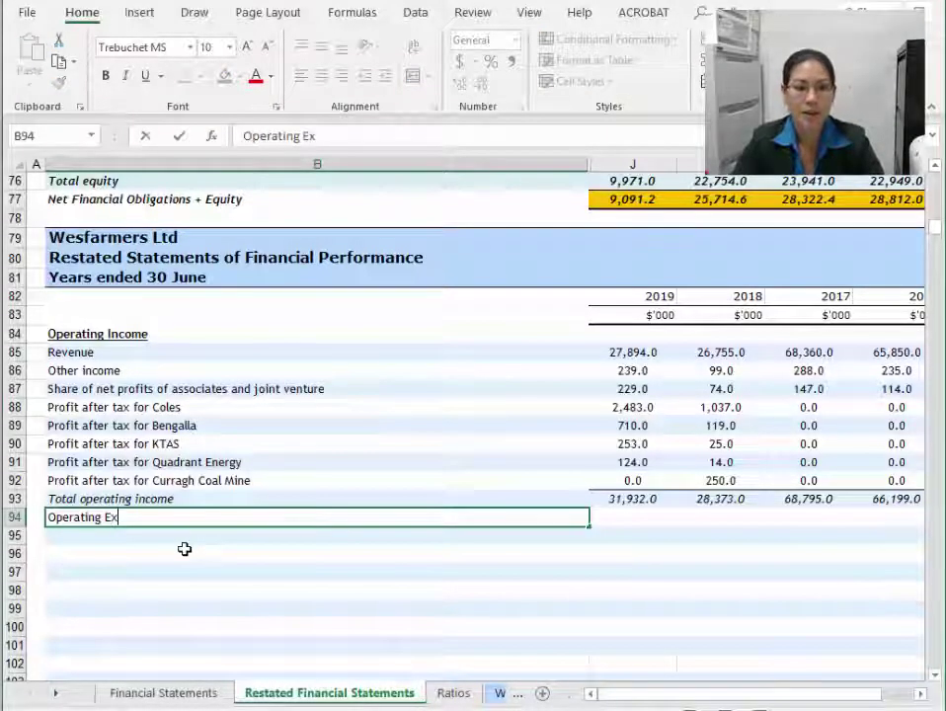
{"action": "type", "text": "penses"}
{"action": "key", "text": "Return"}
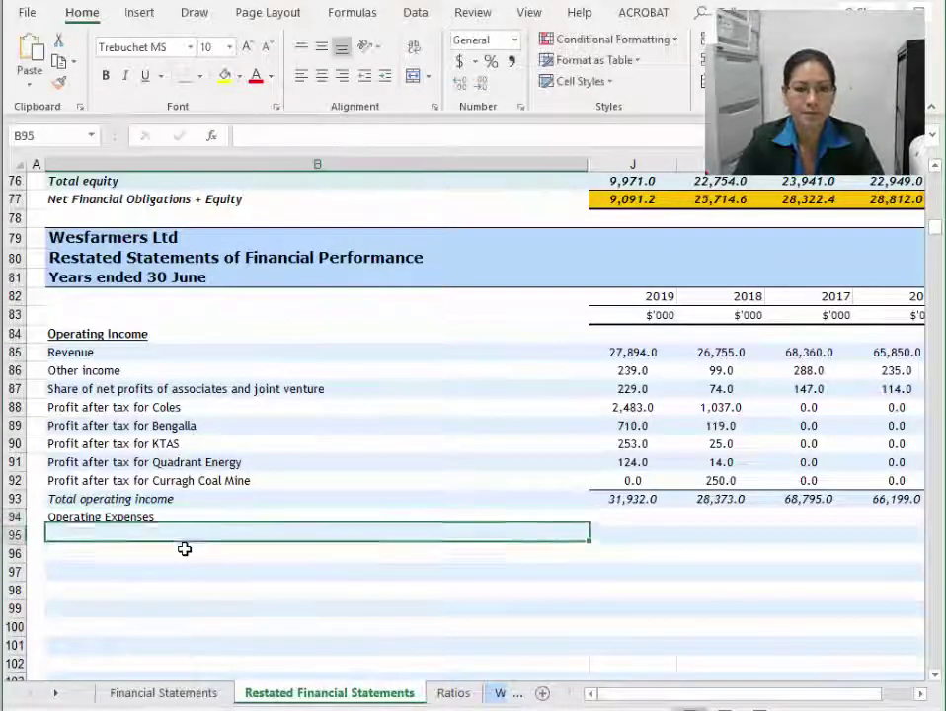
{"action": "key", "text": "Up"}
{"action": "key", "text": "ctrl+b"}
{"action": "key", "text": "ctrl+u"}
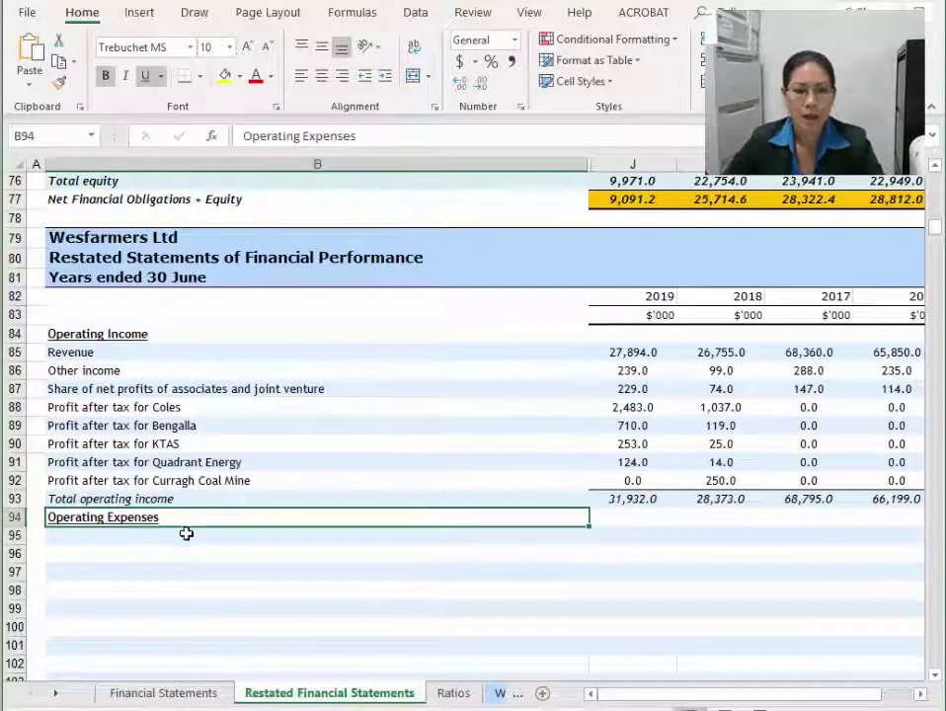
Link B95 to the Raw materials and inventory label in B86 of the Financial Statements sheet.
{"action": "left_click", "coordinate": [195, 538]}
{"action": "type", "text": "="}
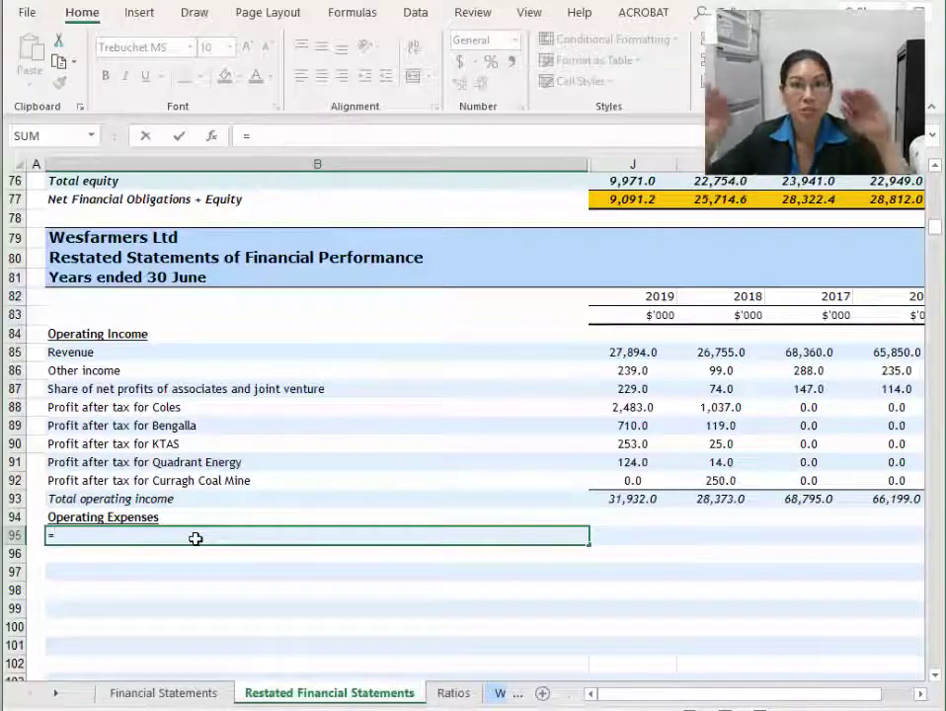
{"action": "left_click", "coordinate": [169, 690]}
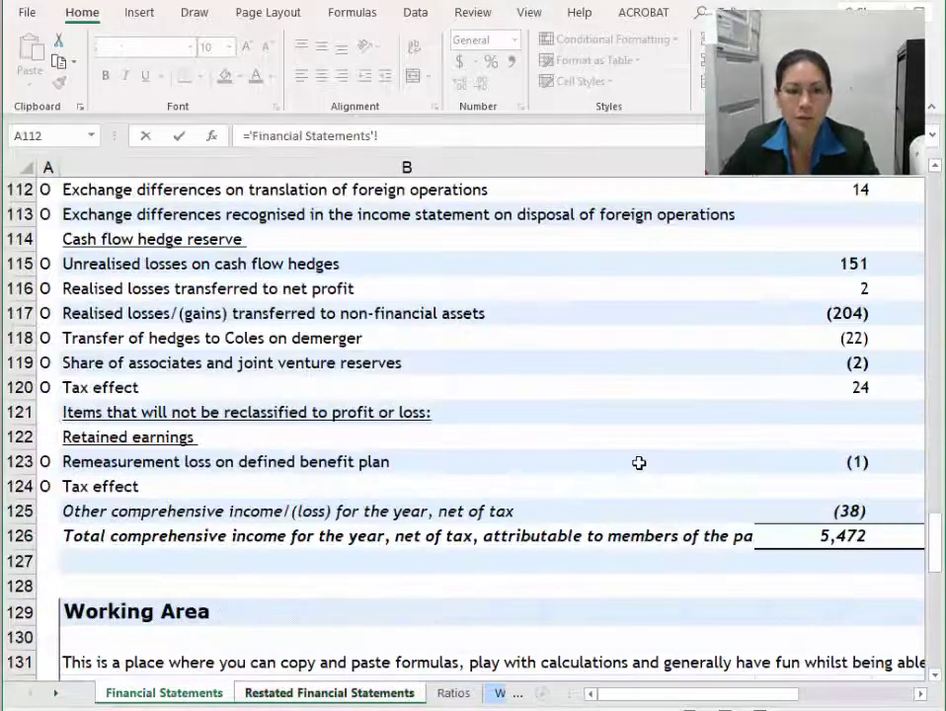
{"action": "scroll", "coordinate": [637, 461], "scroll_direction": "up", "scroll_amount": 14}
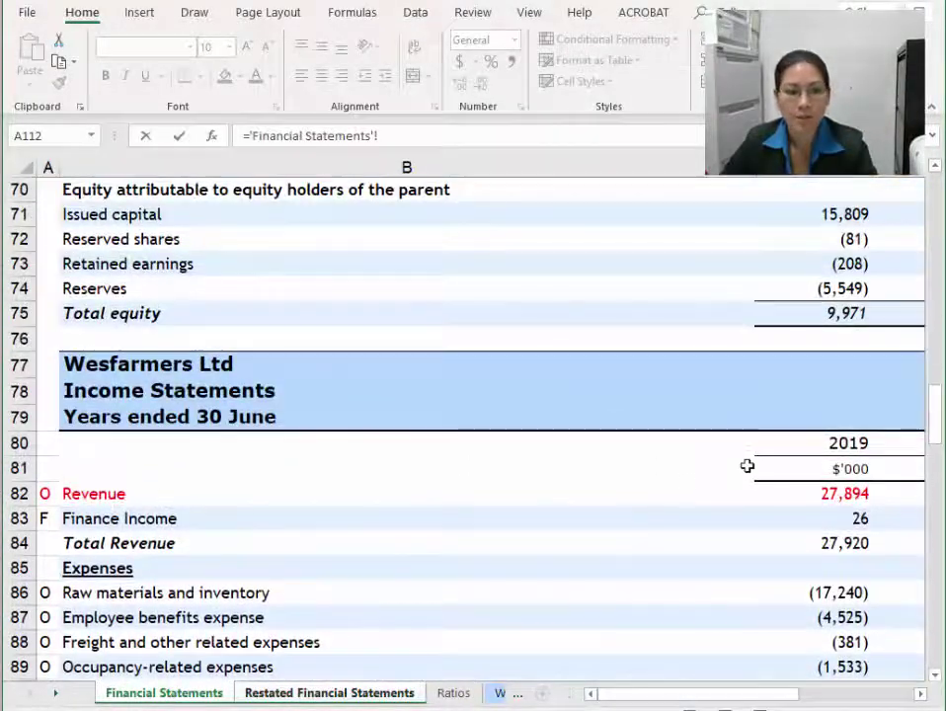
{"action": "scroll", "coordinate": [287, 531], "scroll_direction": "down", "scroll_amount": 5}
{"action": "scroll", "coordinate": [217, 444], "scroll_direction": "up", "scroll_amount": 1}
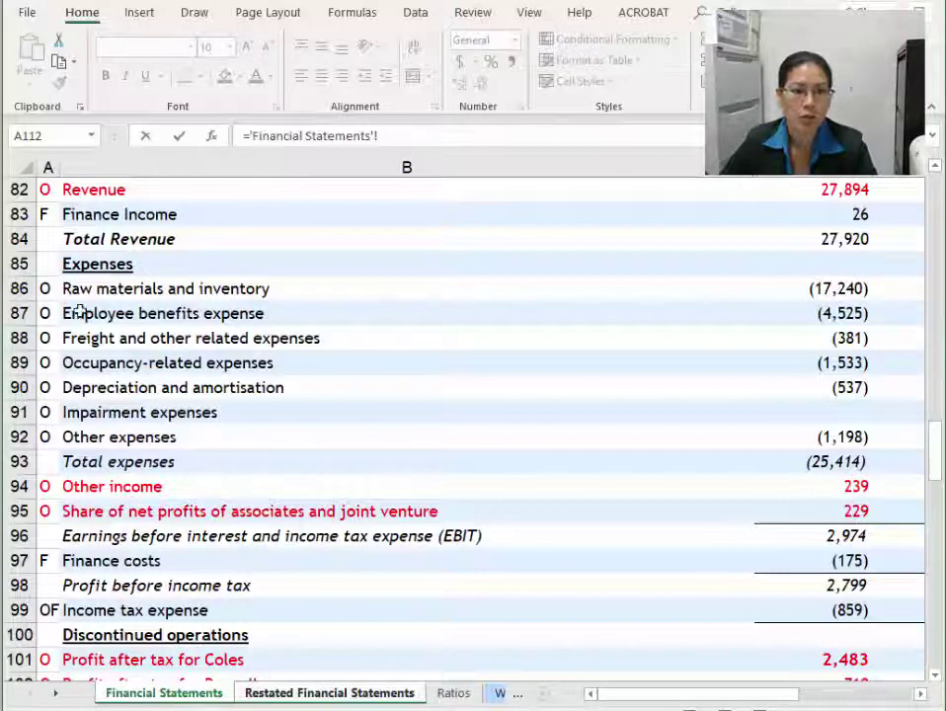
{"action": "left_click", "coordinate": [153, 292]}
{"action": "key", "text": "Return"}
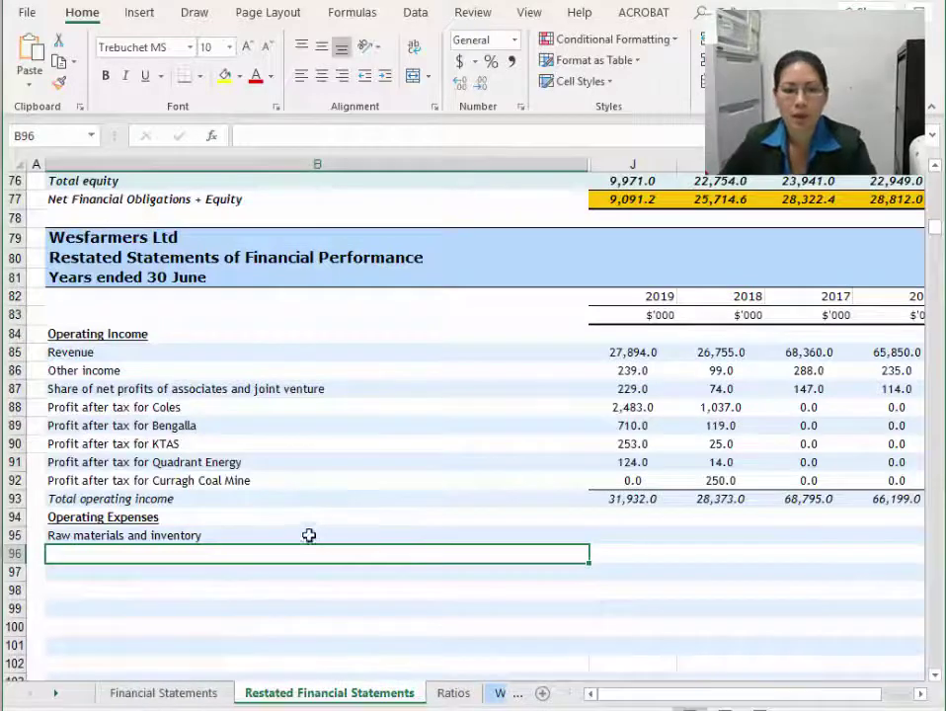
Fill the expense label link from B95 down to Other expenses in B101 without formatting.
{"action": "left_click", "coordinate": [309, 535]}
{"action": "scroll", "coordinate": [566, 417], "scroll_direction": "down", "scroll_amount": 3}
{"action": "left_click_drag", "start_coordinate": [591, 372], "coordinate": [606, 553]}
{"action": "left_click", "coordinate": [342, 379]}
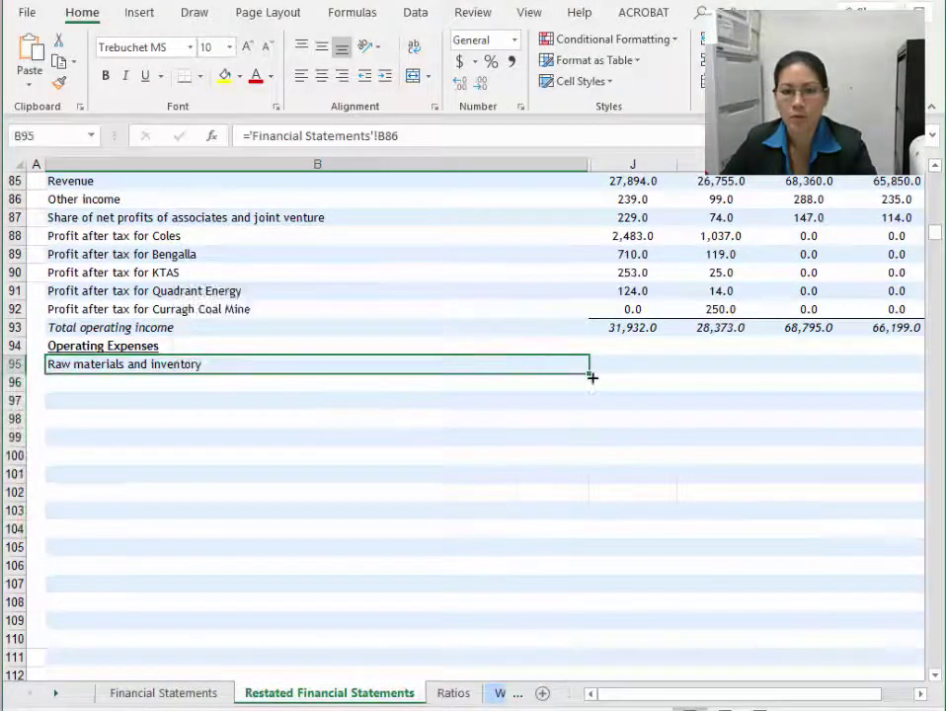
{"action": "left_click_drag", "start_coordinate": [592, 377], "coordinate": [594, 486]}
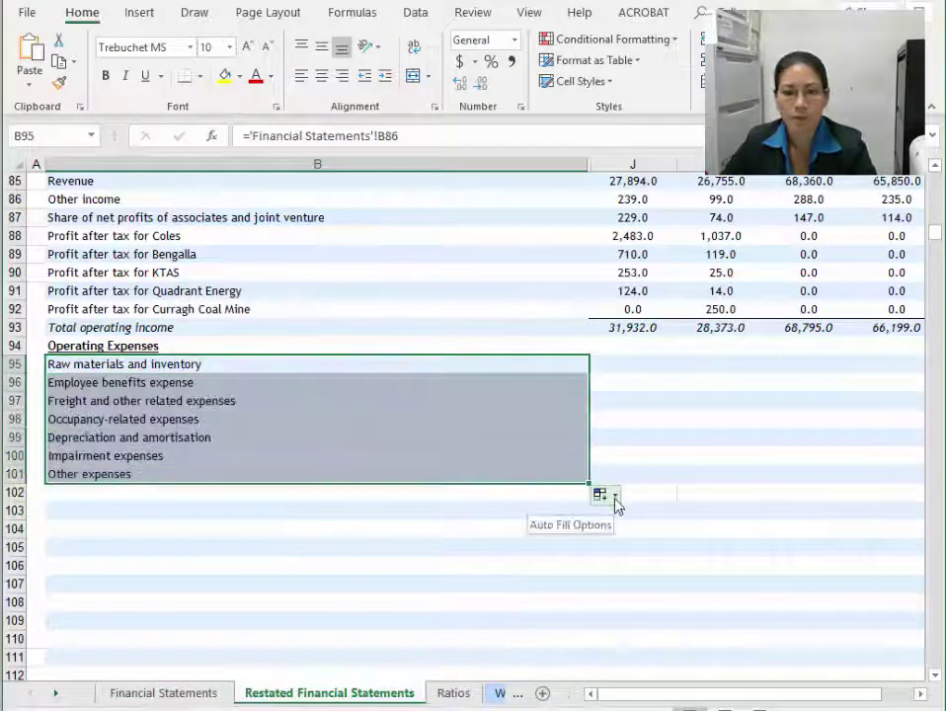
{"action": "left_click", "coordinate": [615, 505]}
{"action": "left_click", "coordinate": [594, 569]}
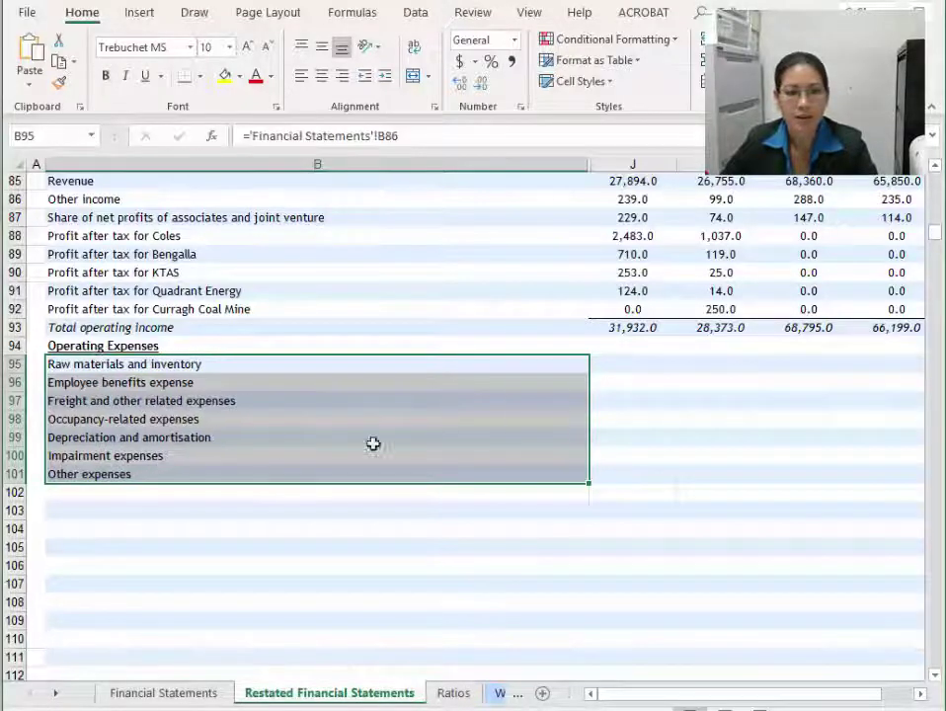
Link the 2019 raw materials and inventory amount in J95 to D86 of the Financial Statements sheet.
{"action": "left_click", "coordinate": [638, 365]}
{"action": "type", "text": "="}
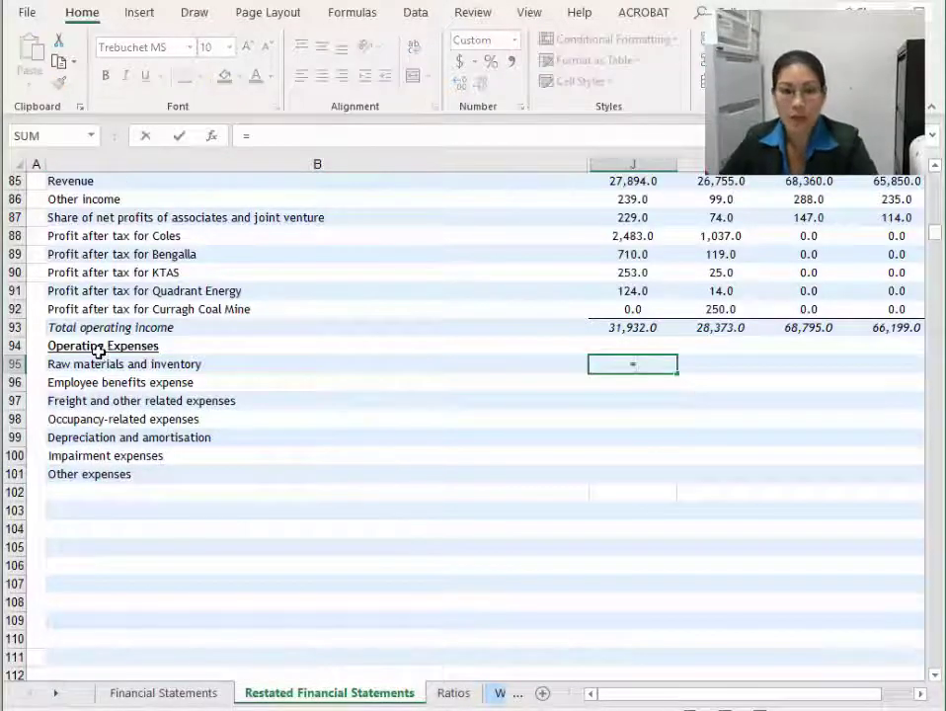
{"action": "left_click", "coordinate": [168, 693]}
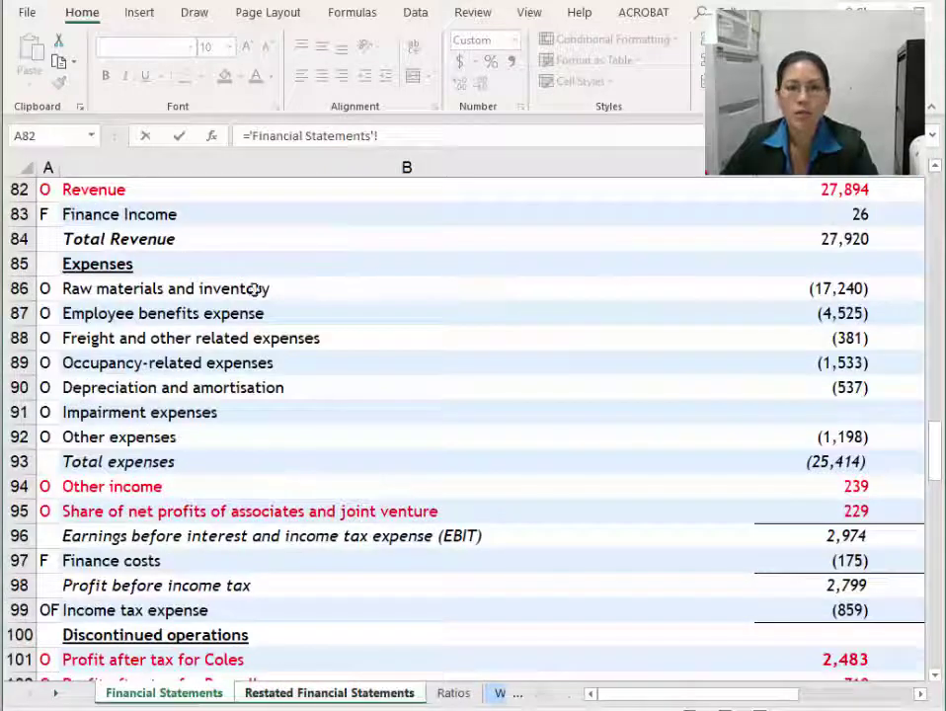
{"action": "left_click", "coordinate": [748, 289]}
{"action": "key", "text": "Return"}
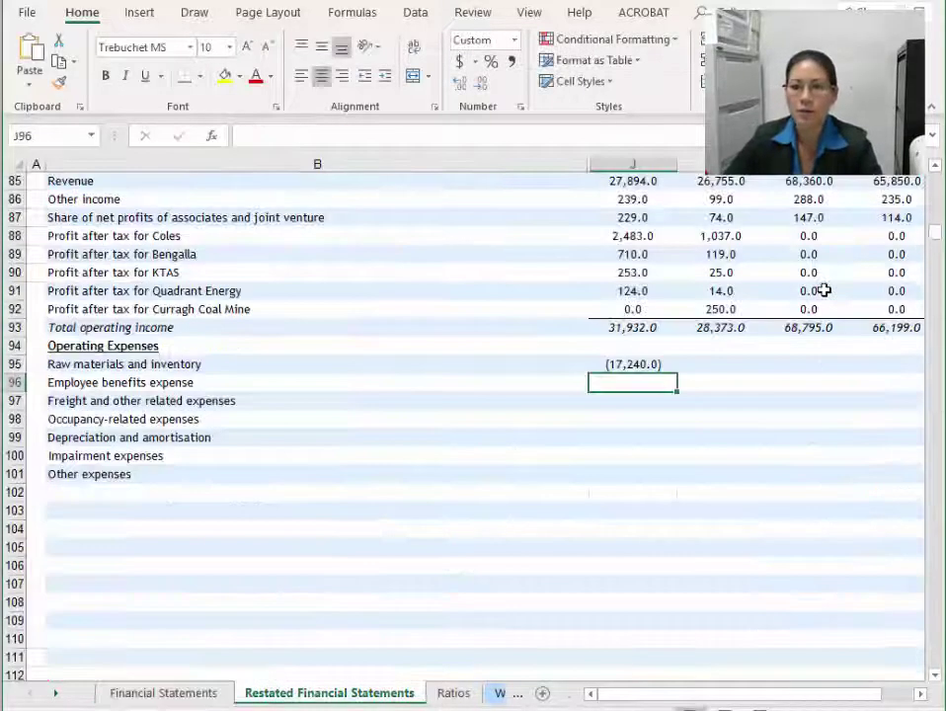
Fill the expense amount link from J95 down to J101 without formatting, and extend rows 95 to 101 across the earlier years.
{"action": "left_click", "coordinate": [665, 365]}
{"action": "left_click_drag", "start_coordinate": [676, 371], "coordinate": [682, 485]}
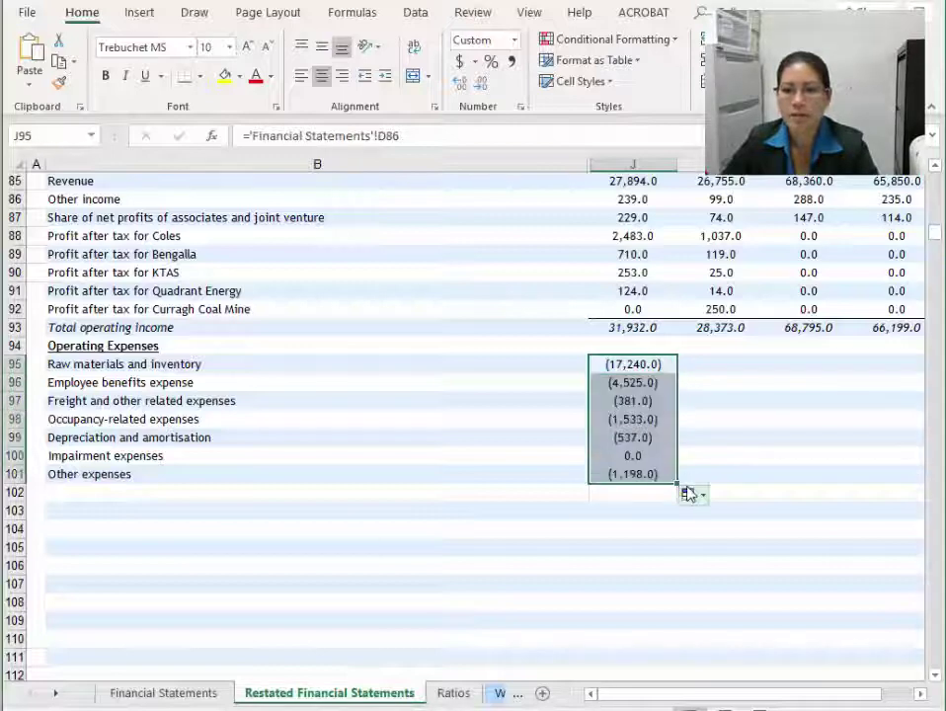
{"action": "left_click", "coordinate": [702, 494]}
{"action": "left_click", "coordinate": [651, 560]}
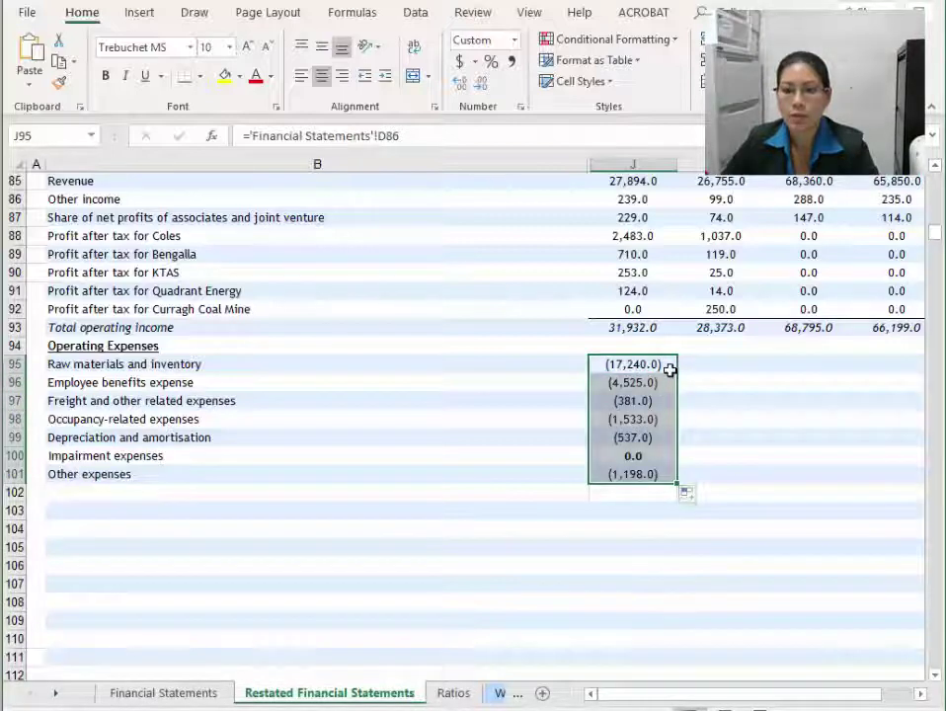
{"action": "left_click_drag", "start_coordinate": [678, 484], "coordinate": [922, 484]}
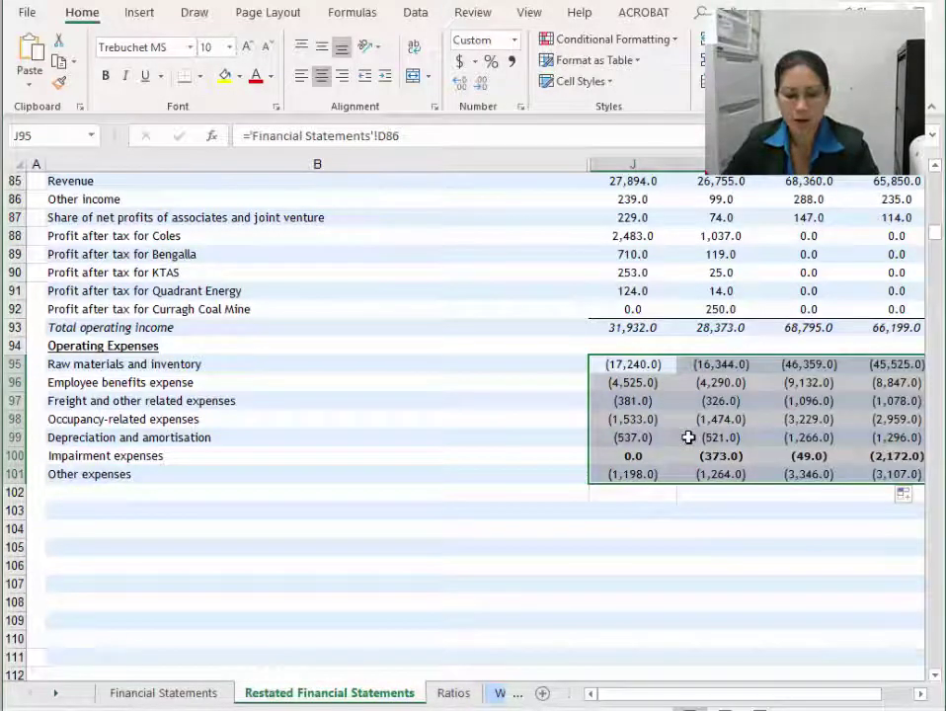
Remove the bold formatting from the operating expense figures in rows 95 to 101.
{"action": "key", "text": "ctrl+b"}
{"action": "key", "text": "ctrl+b"}
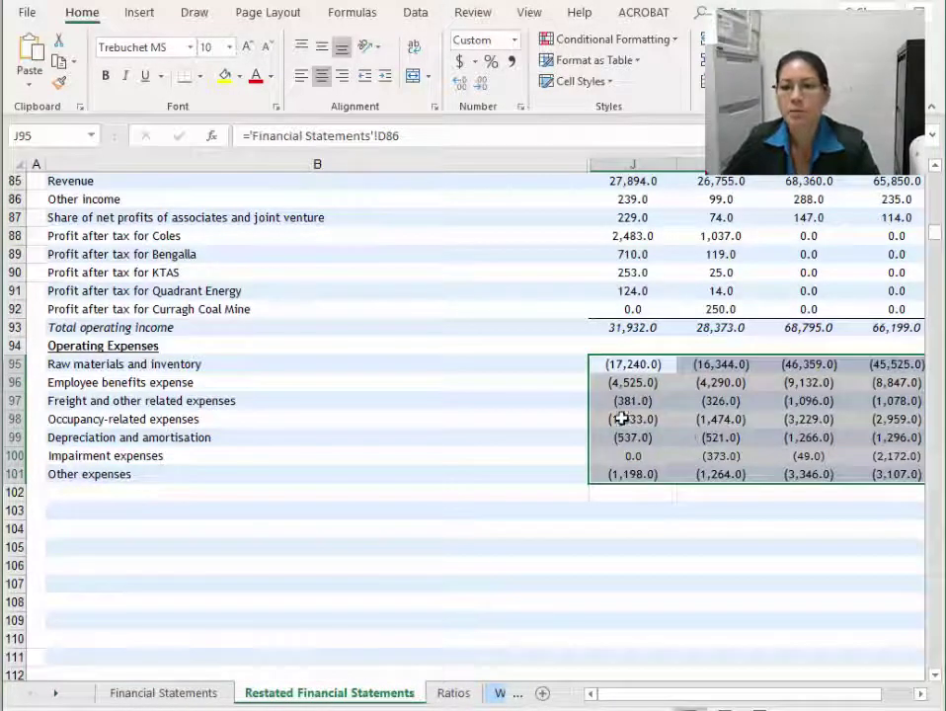
{"action": "key", "text": "Down"}
{"action": "key", "text": "Down"}
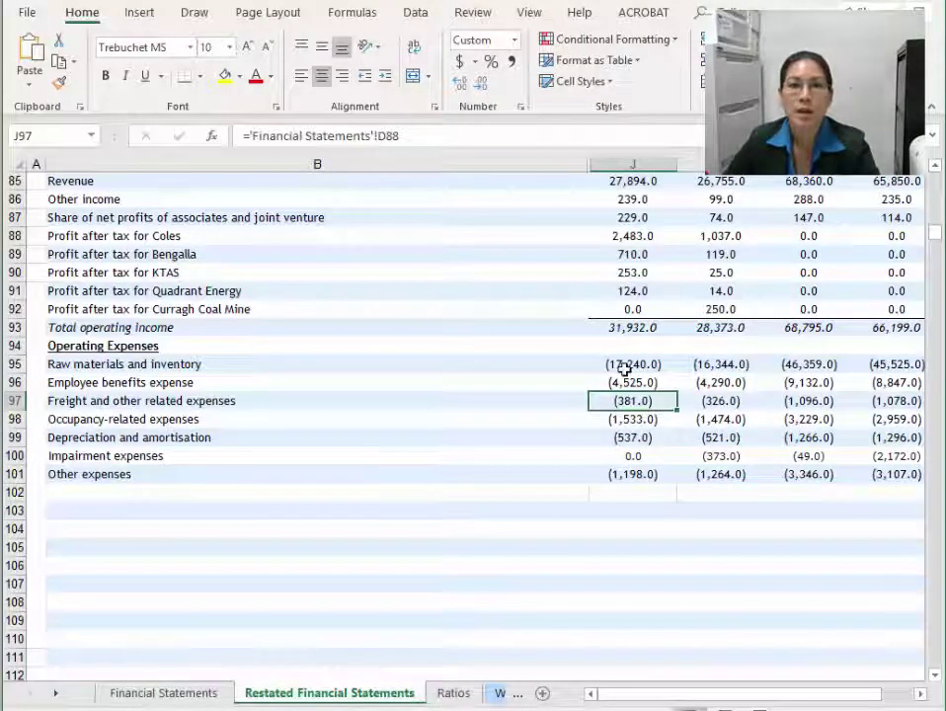
{"action": "left_click", "coordinate": [631, 215]}
{"action": "left_click", "coordinate": [619, 382]}
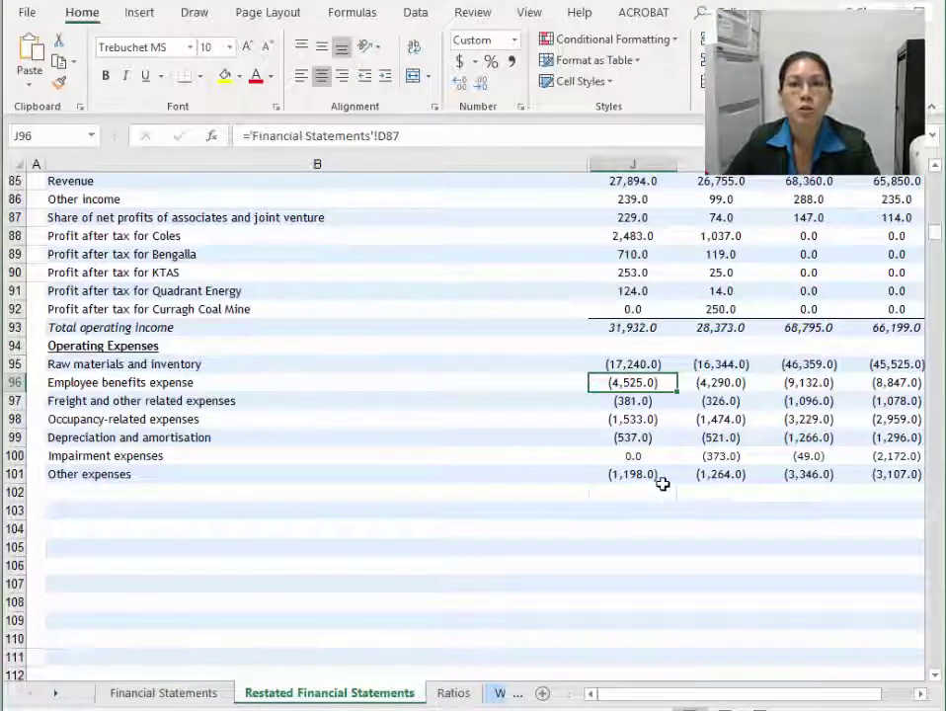
{"action": "left_click", "coordinate": [611, 327]}
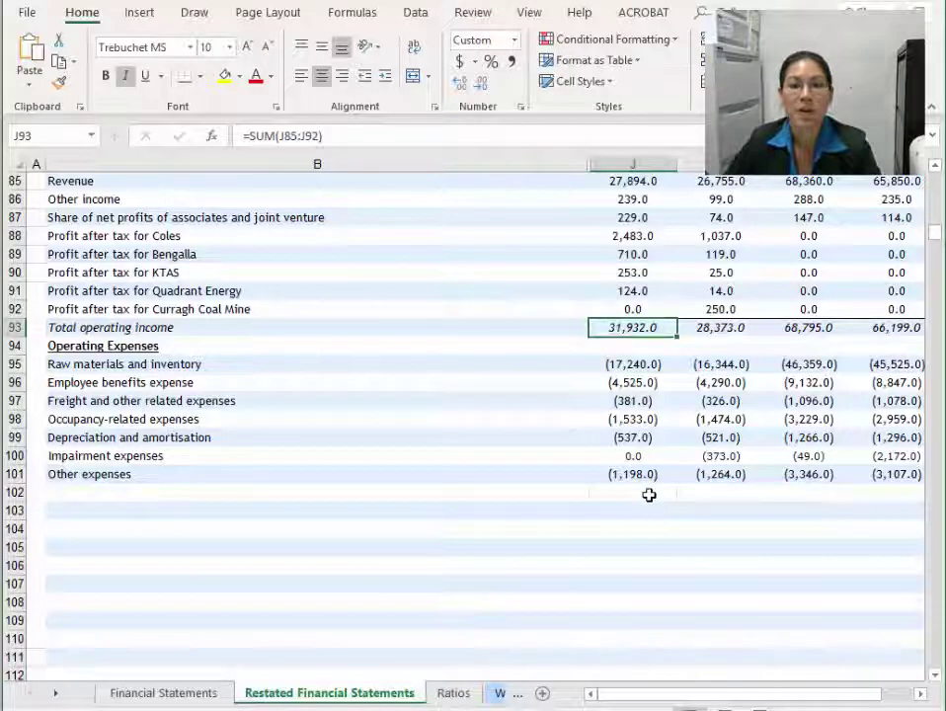
{"action": "left_click_drag", "start_coordinate": [624, 366], "coordinate": [624, 473]}
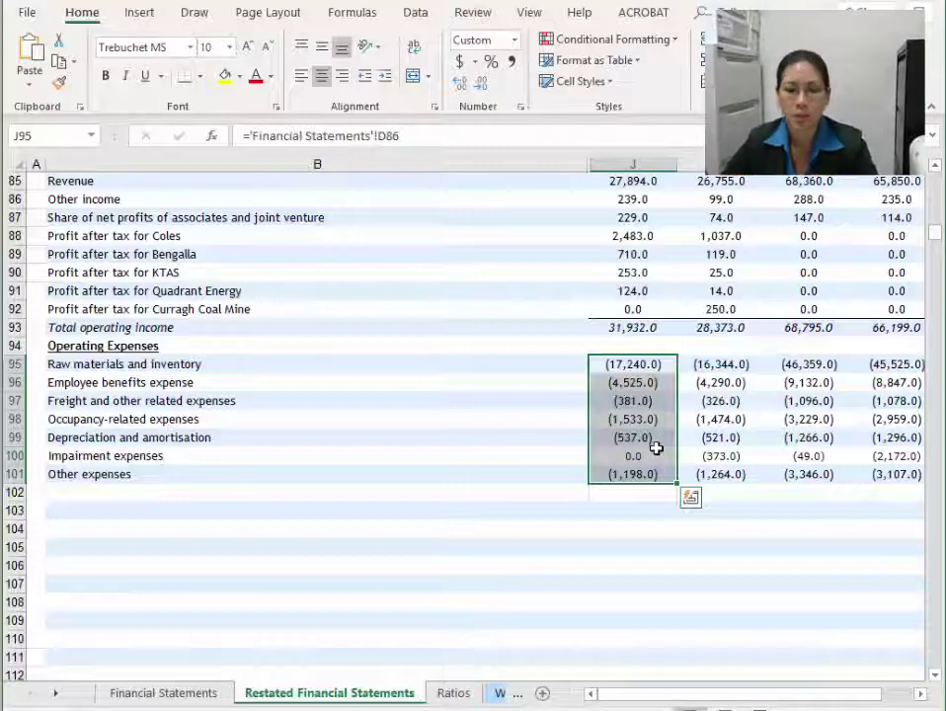
{"action": "left_click", "coordinate": [154, 491]}
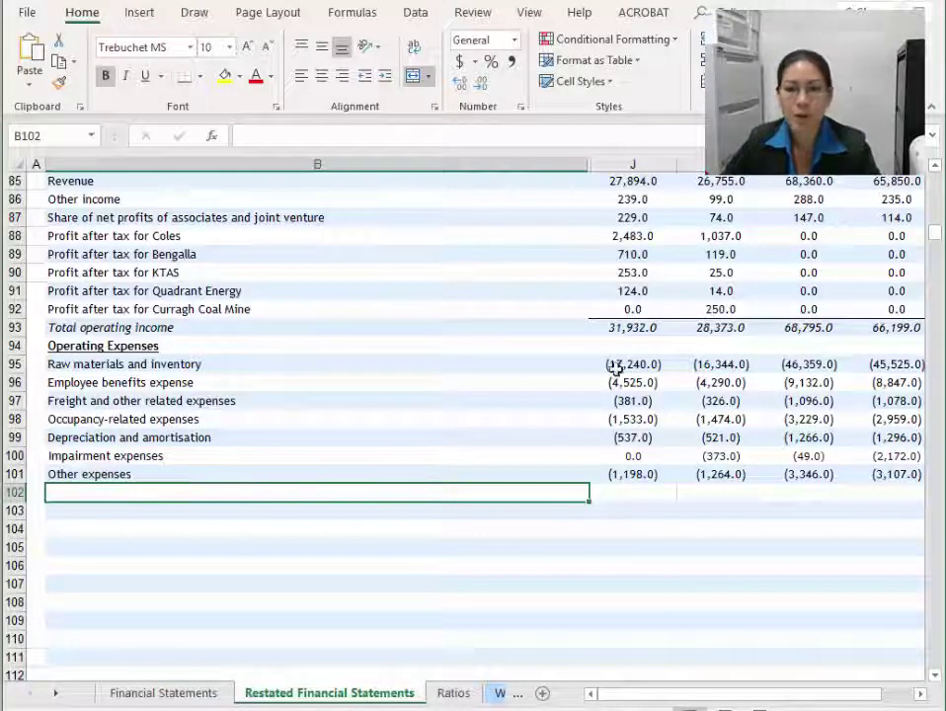
On the Financial Statements sheet, colour the expense rows 86 to 92 red, from Raw materials and inventory to Other expenses.
{"action": "left_click", "coordinate": [176, 695]}
{"action": "left_click_drag", "start_coordinate": [17, 288], "coordinate": [27, 437]}
{"action": "left_click", "coordinate": [261, 79]}
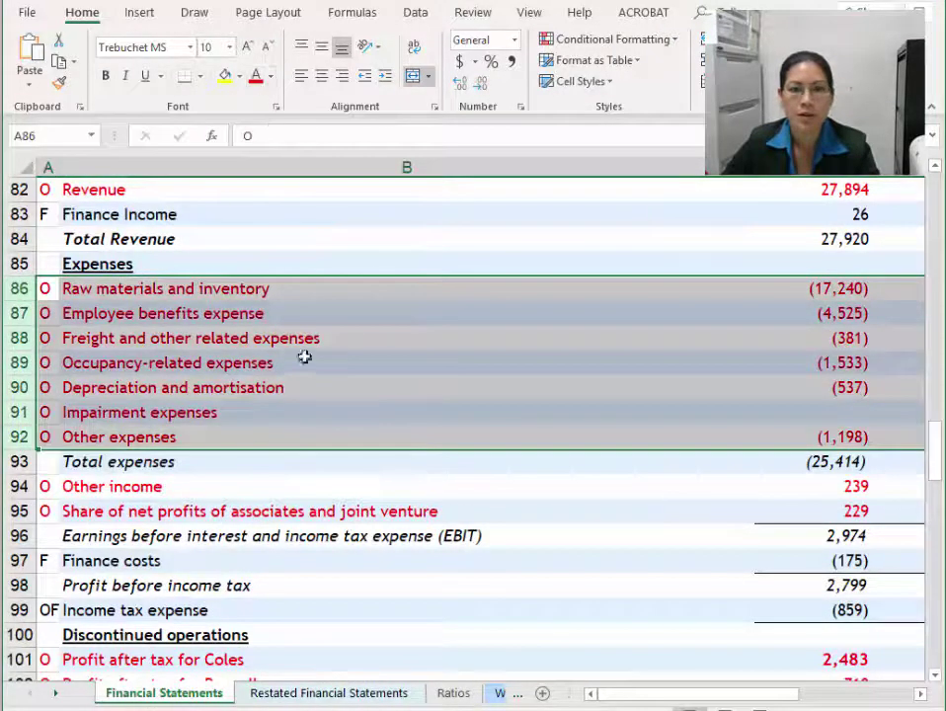
{"action": "left_click", "coordinate": [306, 357]}
Examine the uncoloured items below the expenses, including finance costs, income tax and the BUKI loss, for a remaining operating expense.
{"action": "scroll", "coordinate": [440, 428], "scroll_direction": "up", "scroll_amount": 2}
{"action": "scroll", "coordinate": [293, 427], "scroll_direction": "down", "scroll_amount": 4}
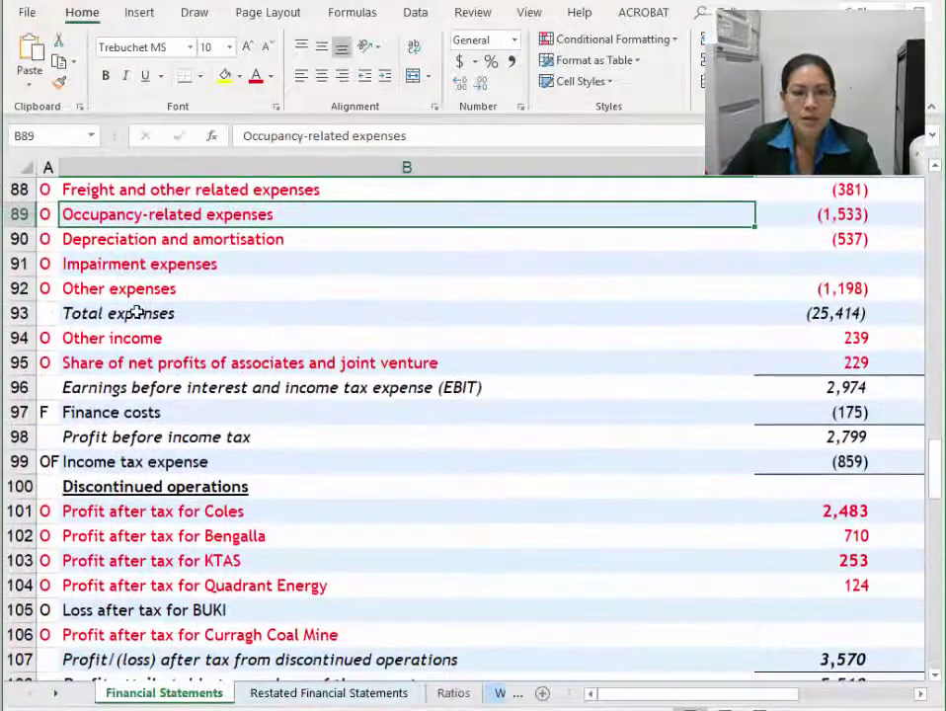
{"action": "left_click", "coordinate": [131, 313]}
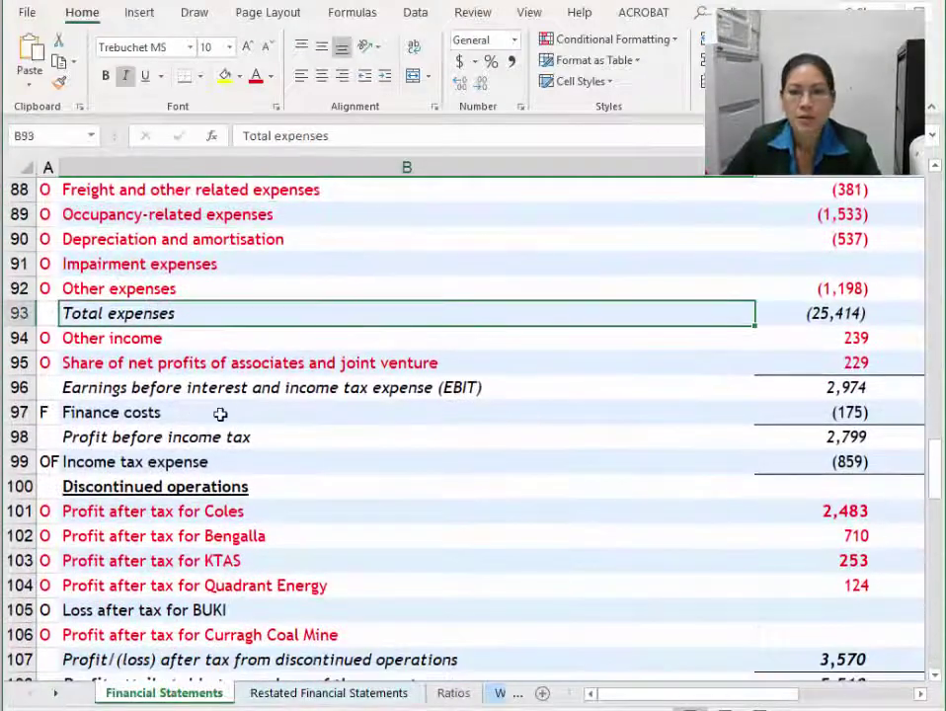
{"action": "left_click", "coordinate": [104, 411]}
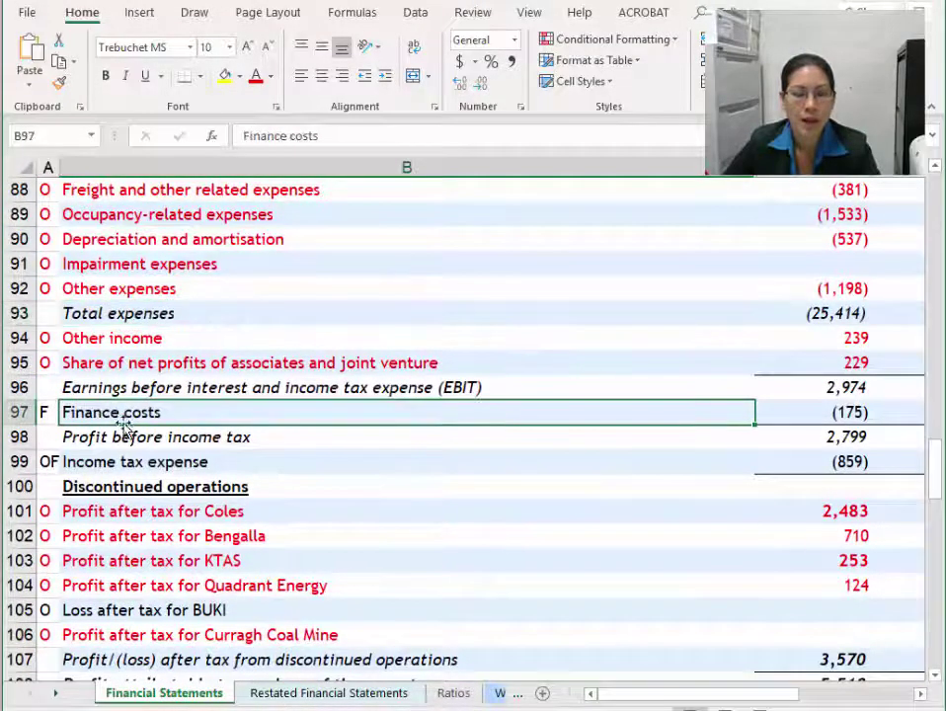
{"action": "scroll", "coordinate": [175, 467], "scroll_direction": "down", "scroll_amount": 1}
{"action": "scroll", "coordinate": [175, 467], "scroll_direction": "down", "scroll_amount": 1}
{"action": "left_click", "coordinate": [118, 310]}
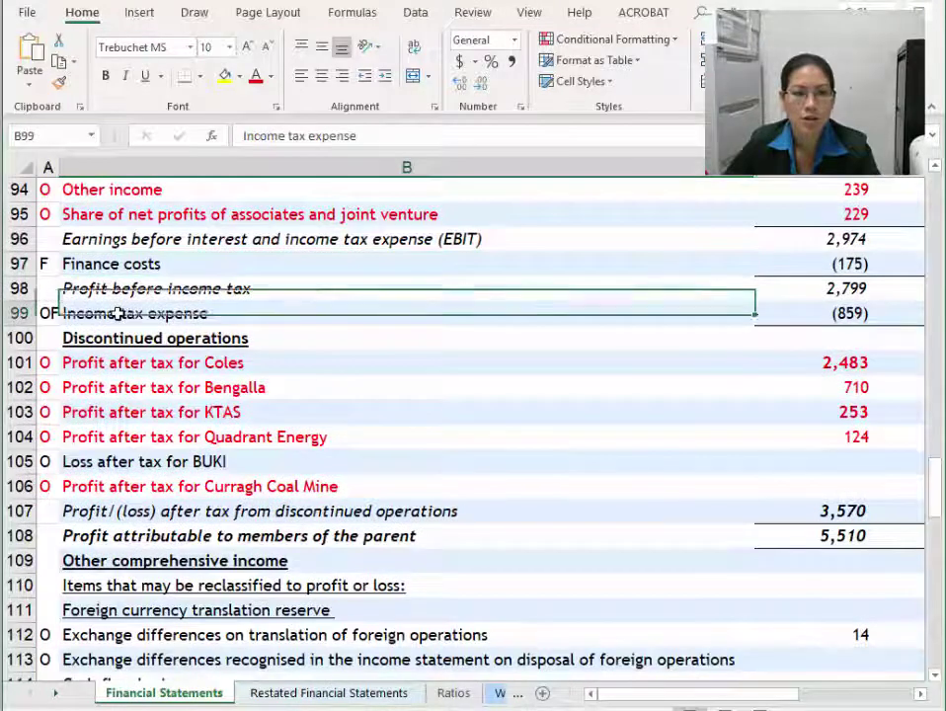
{"action": "scroll", "coordinate": [228, 474], "scroll_direction": "down", "scroll_amount": 1}
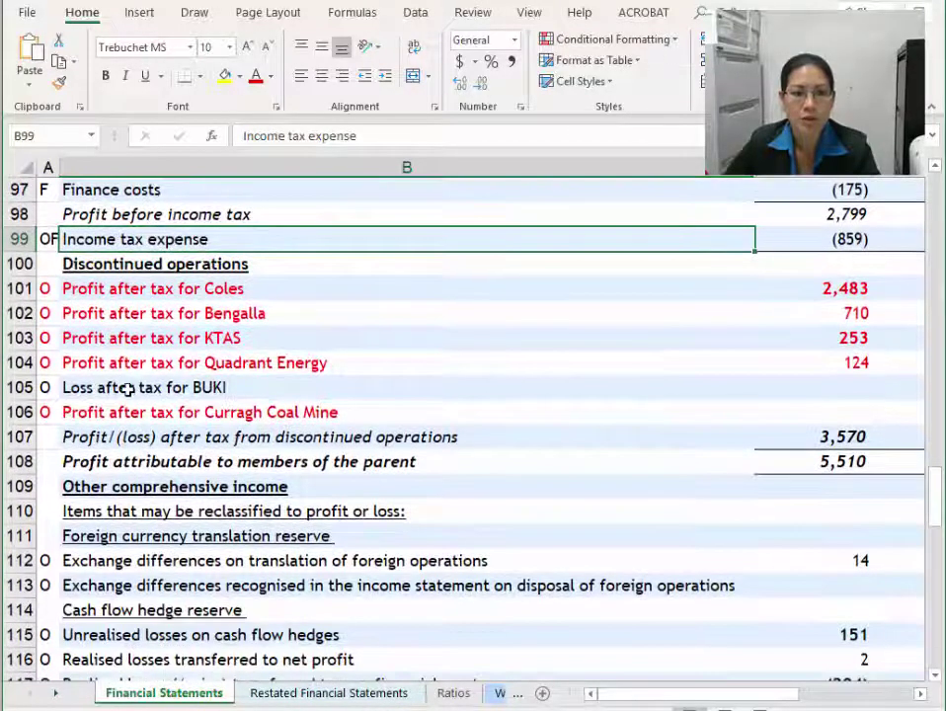
{"action": "left_click", "coordinate": [128, 388]}
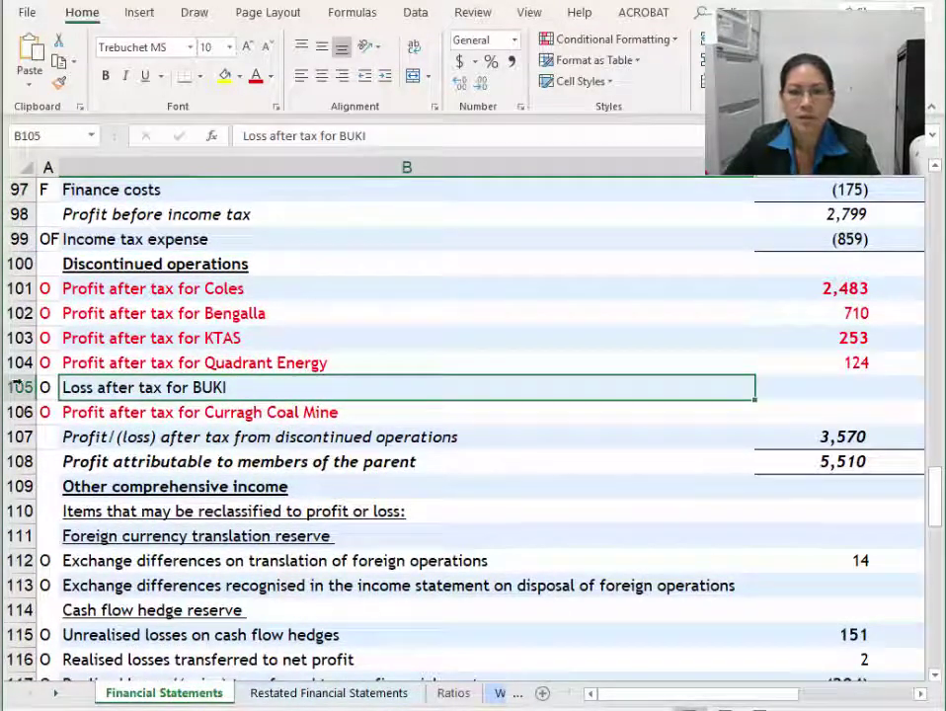
{"action": "left_click", "coordinate": [815, 387]}
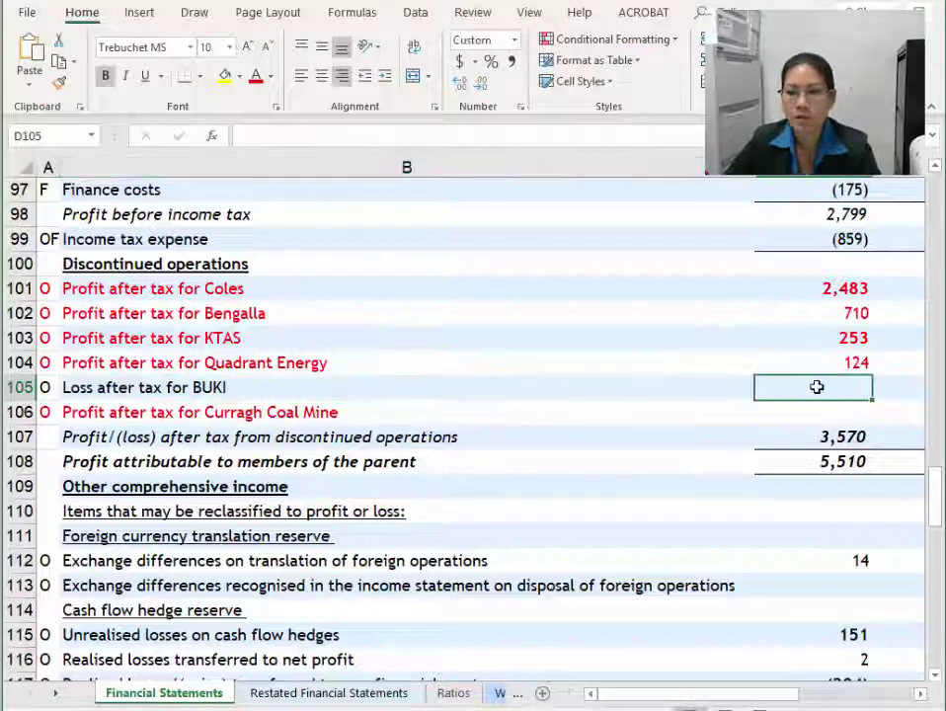
{"action": "key", "text": "Right"}
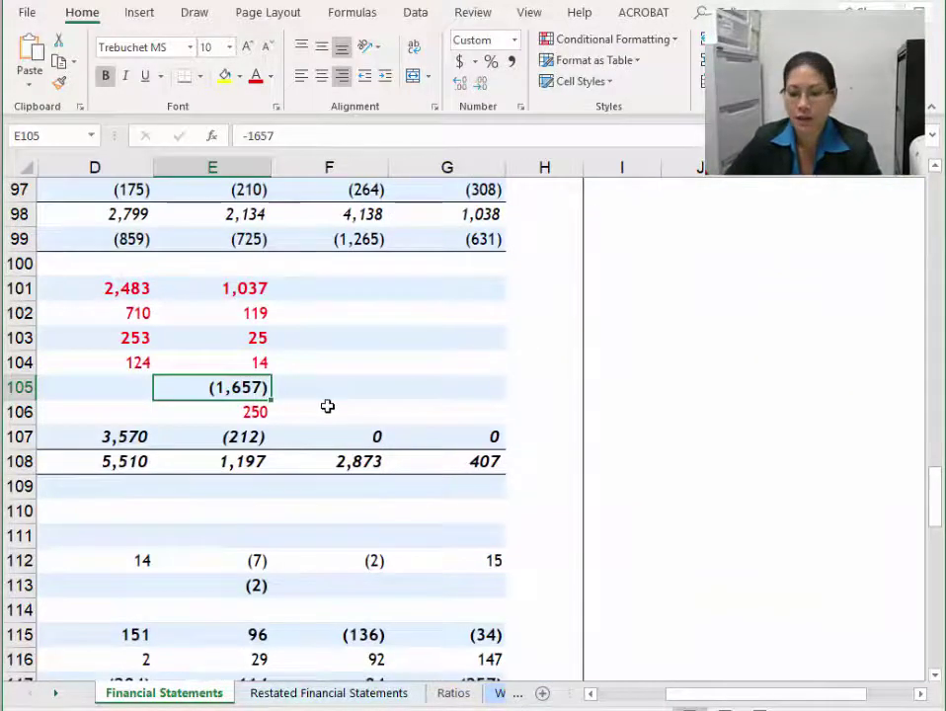
{"action": "key", "text": "Left"}
{"action": "key", "text": "Left"}
{"action": "key", "text": "Left"}
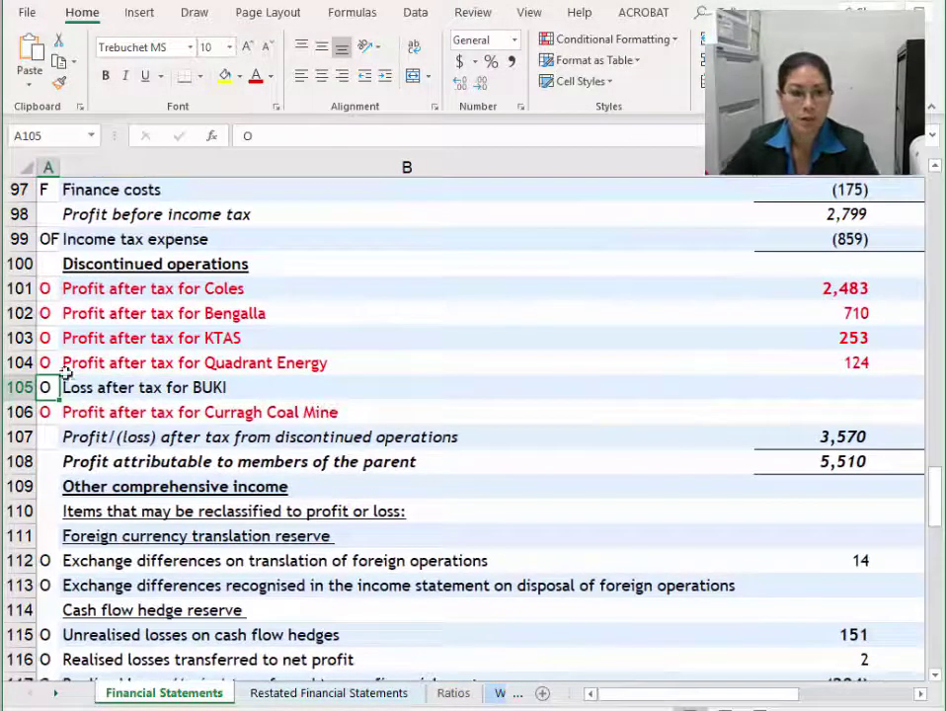
In B102 of Restated Financial Statements, link the label to 'Financial Statements'!B105 (Loss after tax for BUKI) and remove its bold.
{"action": "left_click", "coordinate": [314, 695]}
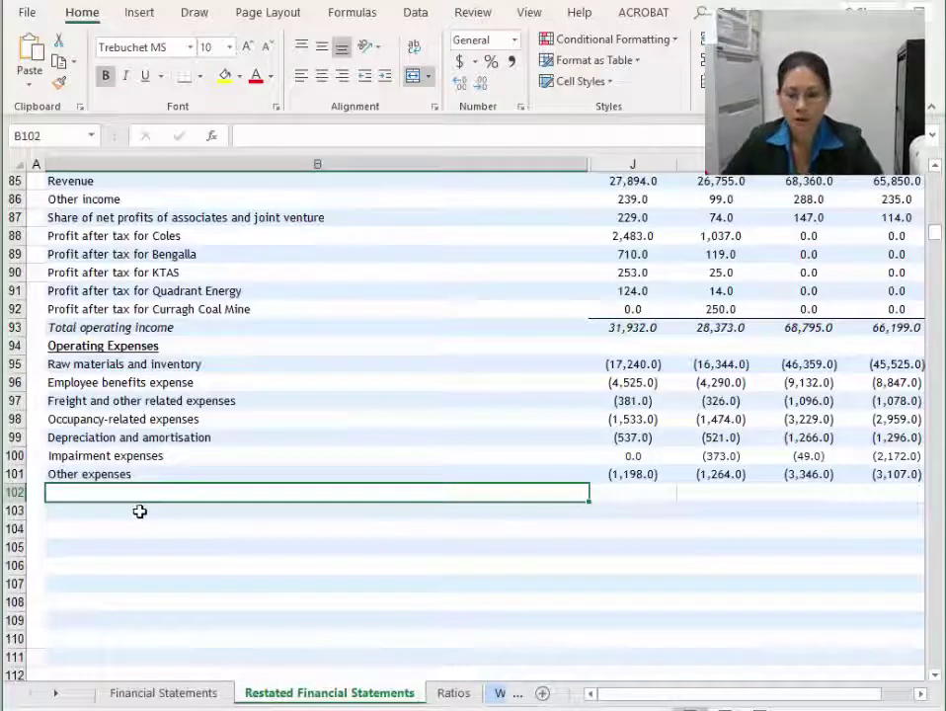
{"action": "type", "text": "="}
{"action": "left_click", "coordinate": [149, 694]}
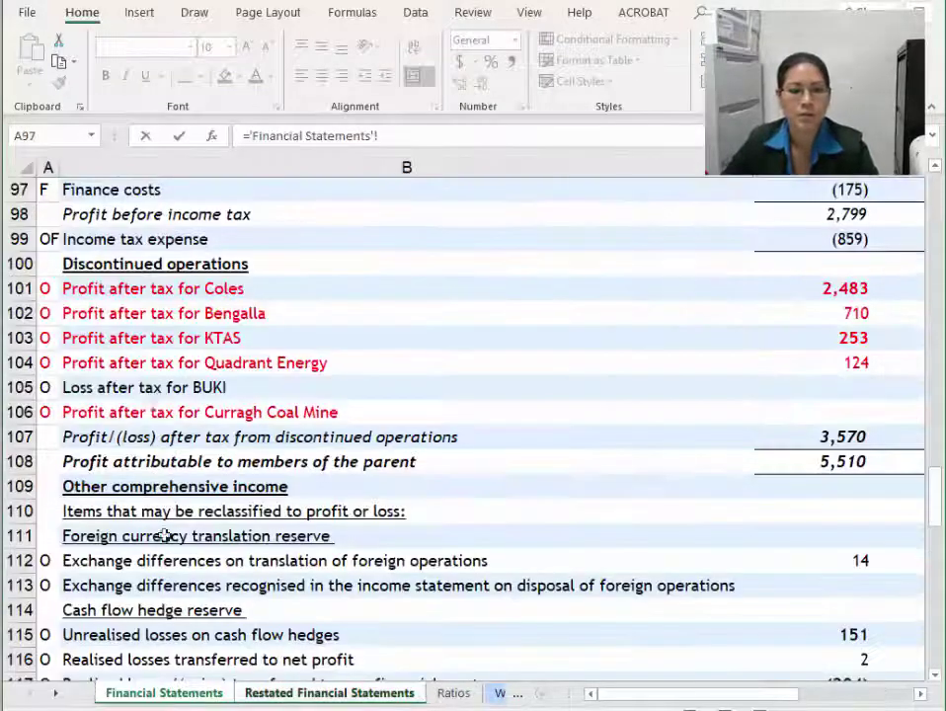
{"action": "left_click", "coordinate": [146, 391]}
{"action": "key", "text": "Return"}
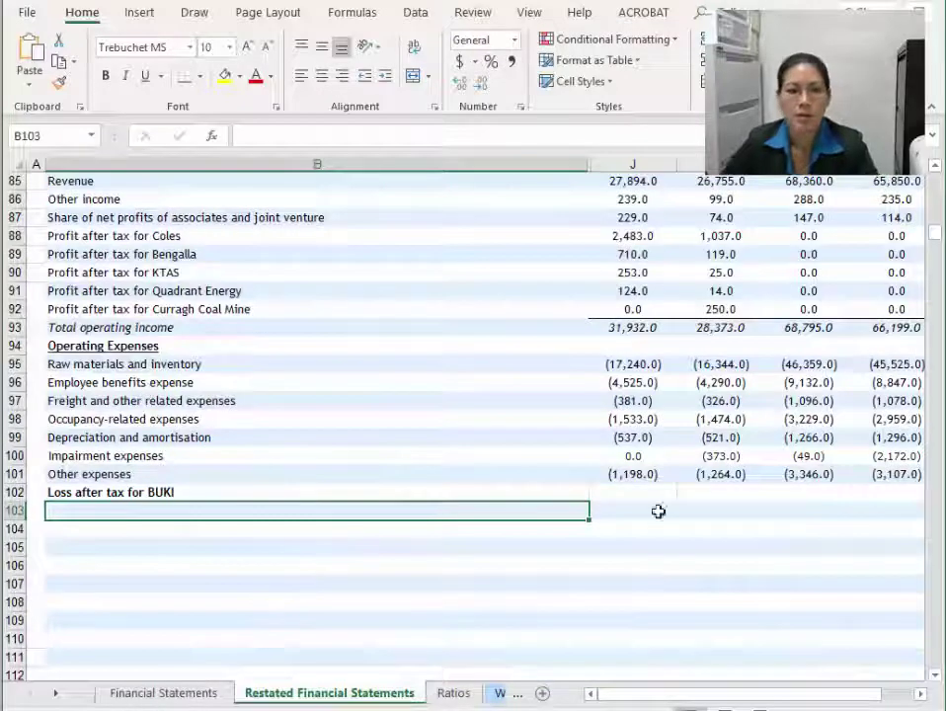
{"action": "left_click", "coordinate": [479, 492]}
{"action": "key", "text": "ctrl+b"}
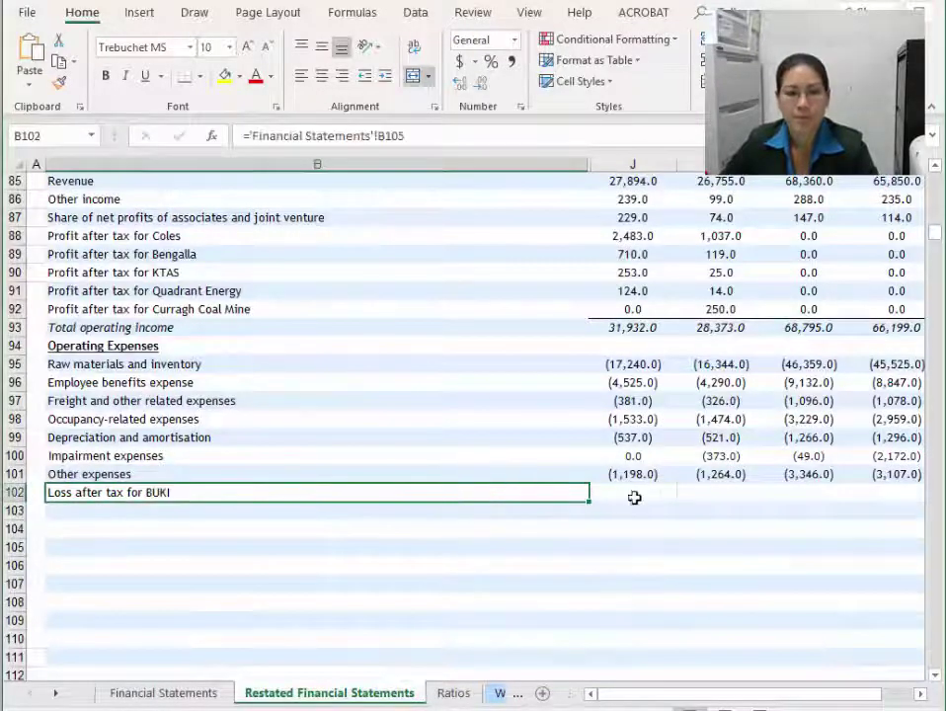
Link J102 to 'Financial Statements'!D105 and fill it across the four year columns in non-bold text.
{"action": "left_click", "coordinate": [634, 497]}
{"action": "type", "text": "="}
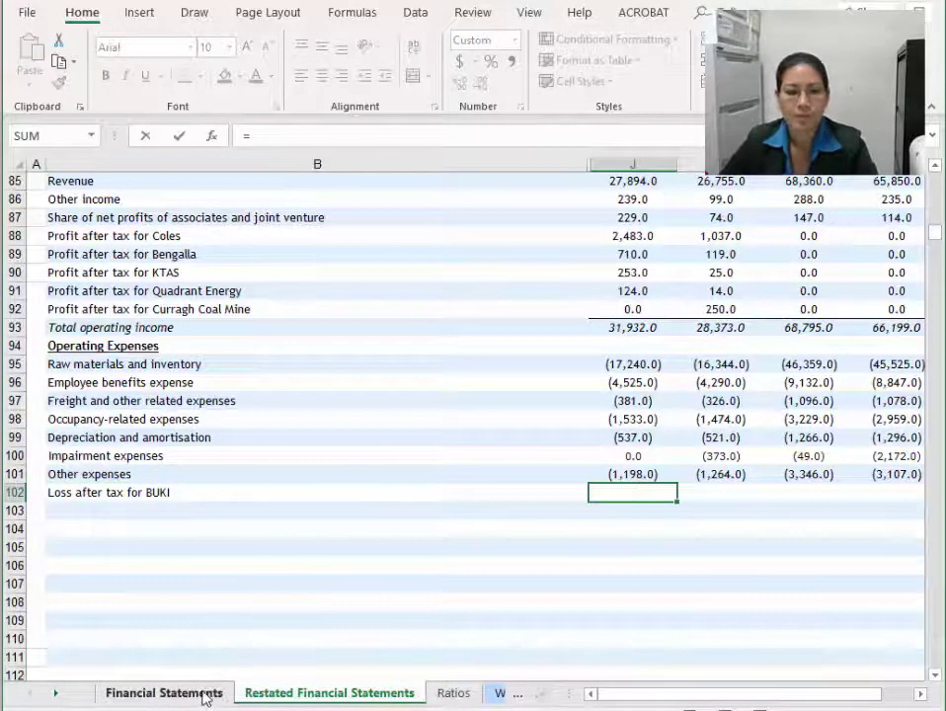
{"action": "left_click", "coordinate": [205, 693]}
{"action": "left_click", "coordinate": [812, 388]}
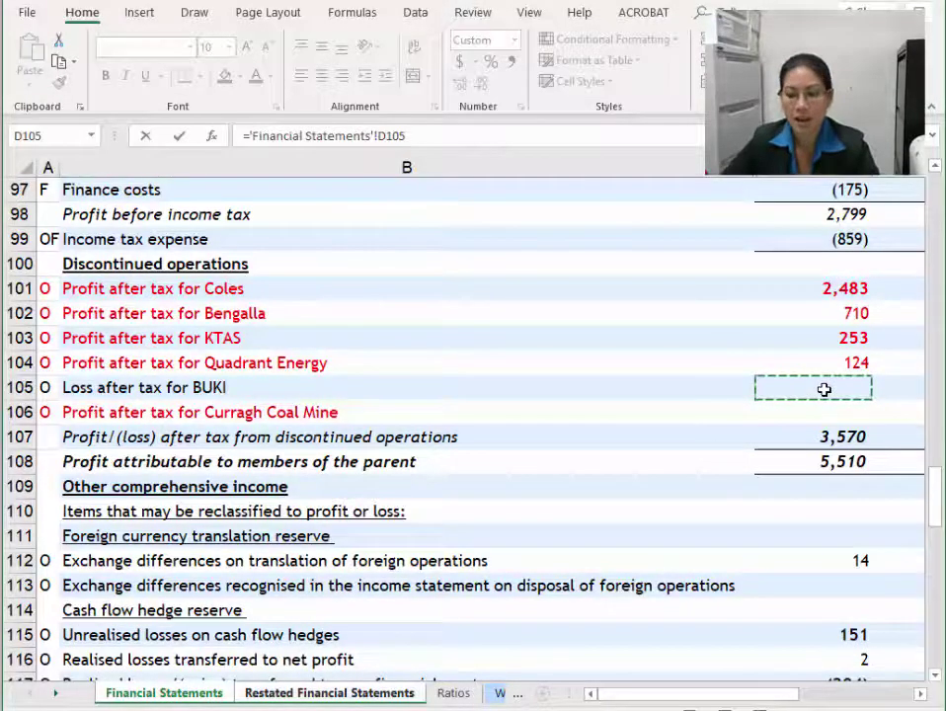
{"action": "key", "text": "Return"}
{"action": "left_click", "coordinate": [632, 494]}
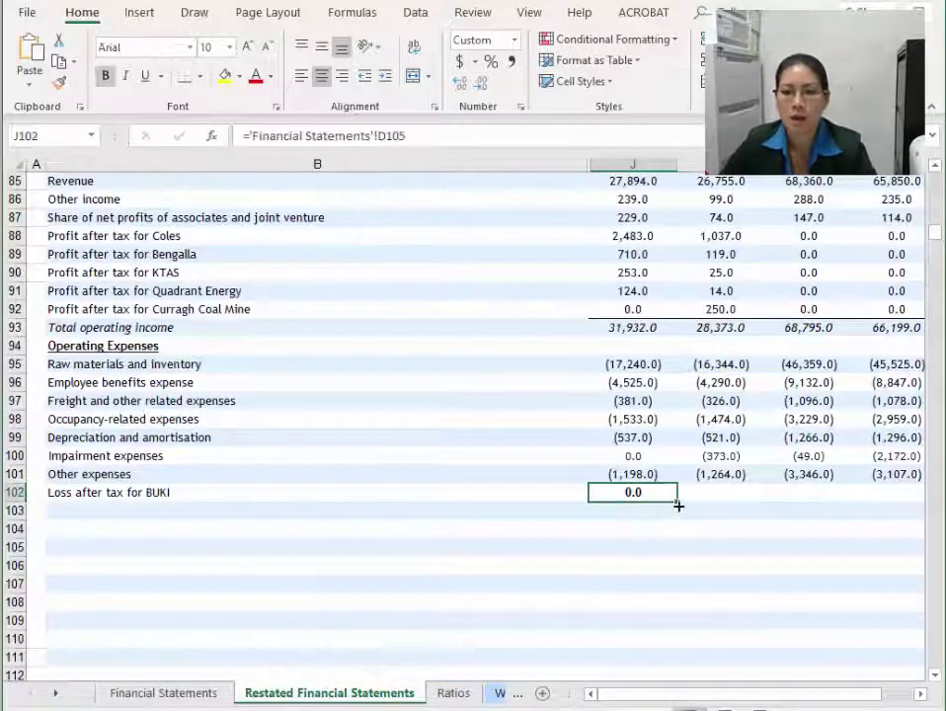
{"action": "left_click_drag", "start_coordinate": [677, 503], "coordinate": [913, 503]}
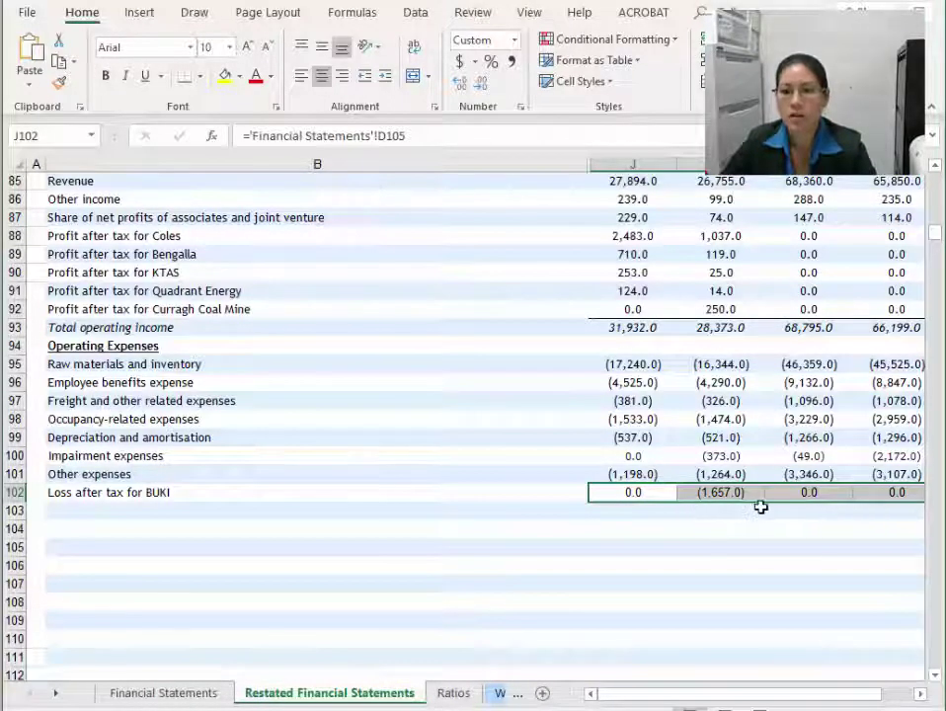
{"action": "left_click", "coordinate": [731, 491]}
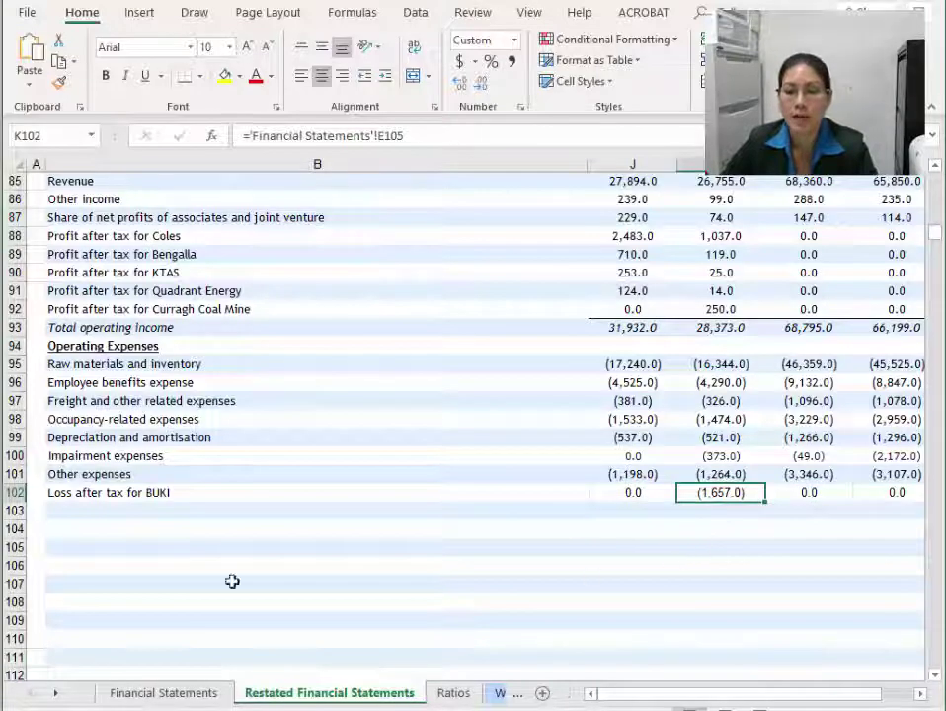
On the Financial Statements sheet, colour row 105, Loss after tax for BUKI, red.
{"action": "left_click", "coordinate": [164, 694]}
{"action": "left_click", "coordinate": [26, 387]}
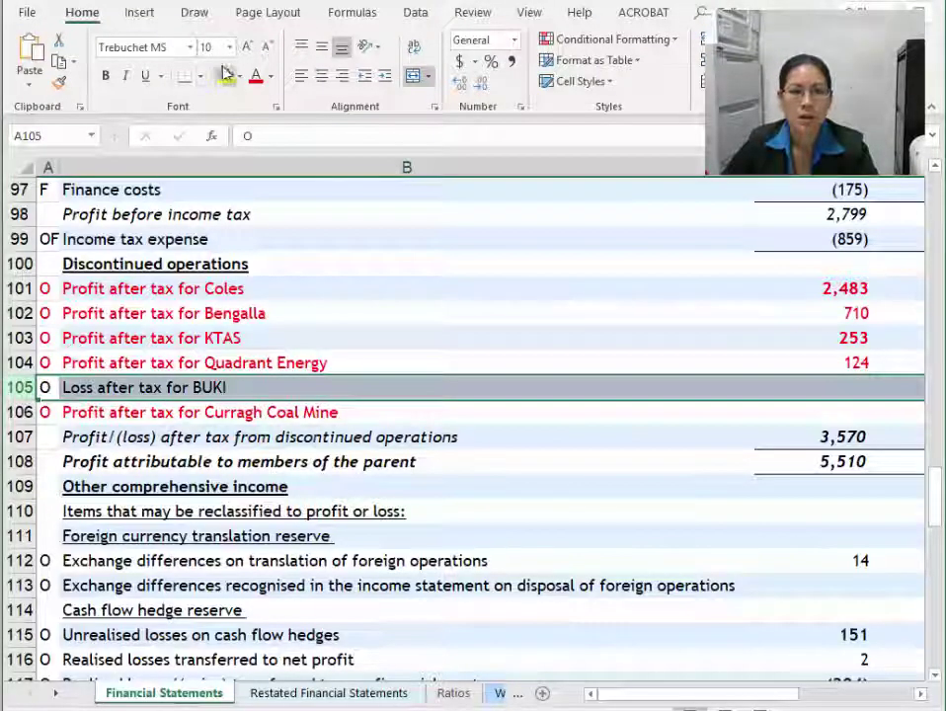
{"action": "left_click", "coordinate": [256, 76]}
{"action": "left_click", "coordinate": [230, 442]}
{"action": "scroll", "coordinate": [187, 533], "scroll_direction": "down", "scroll_amount": 2}
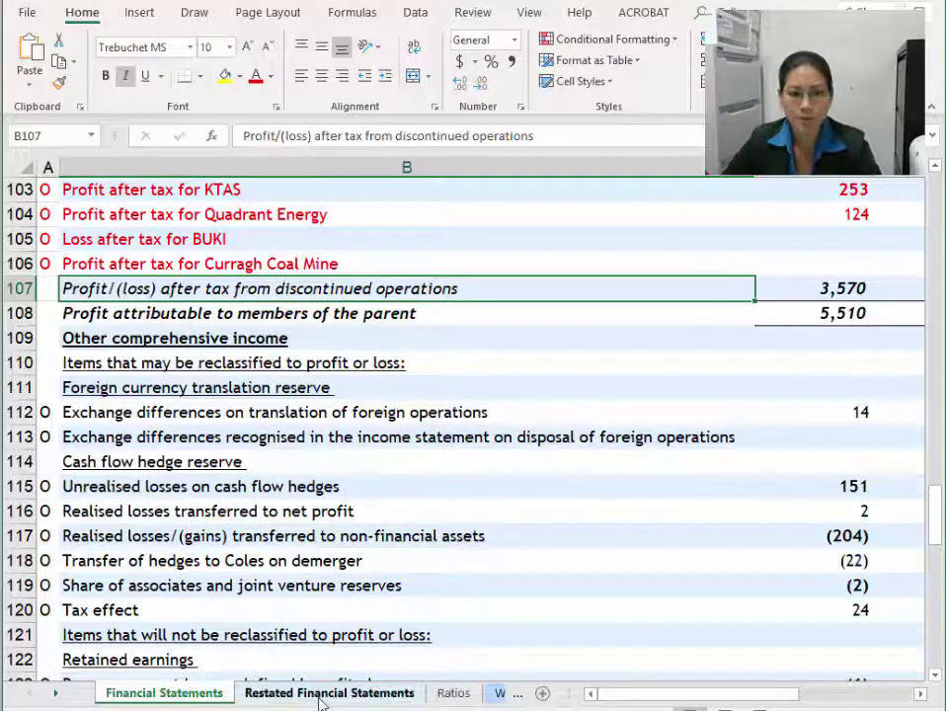
Enter the label "Total operating expense" in B103 of the Restated Financial Statements sheet.
{"action": "left_click", "coordinate": [321, 695]}
{"action": "left_click", "coordinate": [86, 508]}
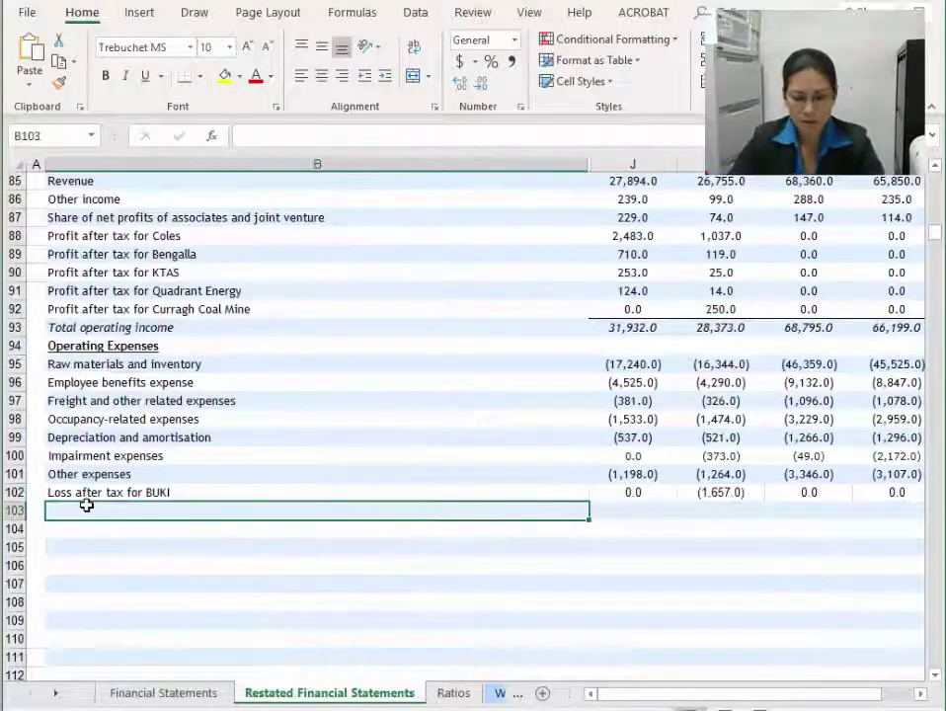
{"action": "type", "text": "Total operating income"}
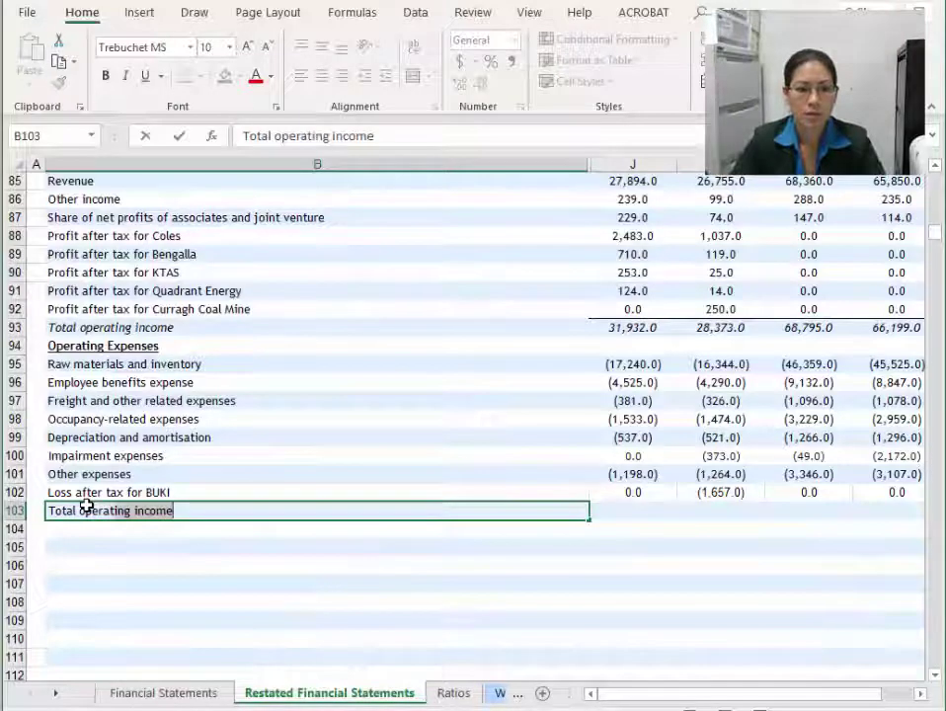
{"action": "key", "text": "BackSpace"}
{"action": "key", "text": "BackSpace"}
{"action": "key", "text": "BackSpace"}
{"action": "key", "text": "BackSpace"}
{"action": "key", "text": "BackSpace"}
{"action": "key", "text": "BackSpace"}
{"action": "type", "text": "exp"}
{"action": "key", "text": "Return"}
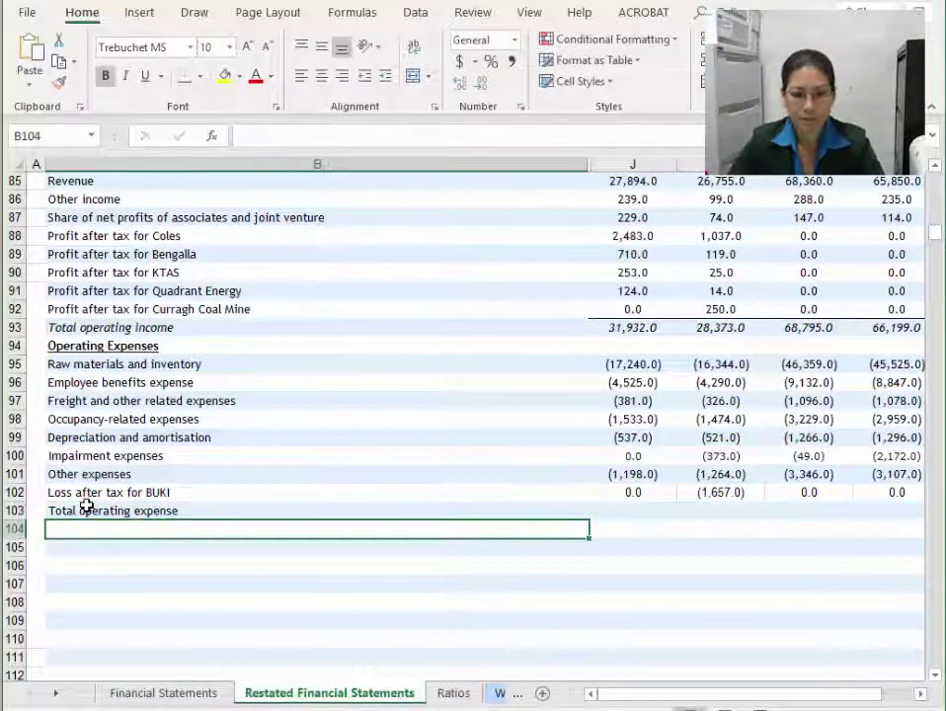
Format the Total operating expense label in B103 as italic without bold.
{"action": "key", "text": "Up"}
{"action": "key", "text": "ctrl+b"}
{"action": "key", "text": "ctrl+i"}
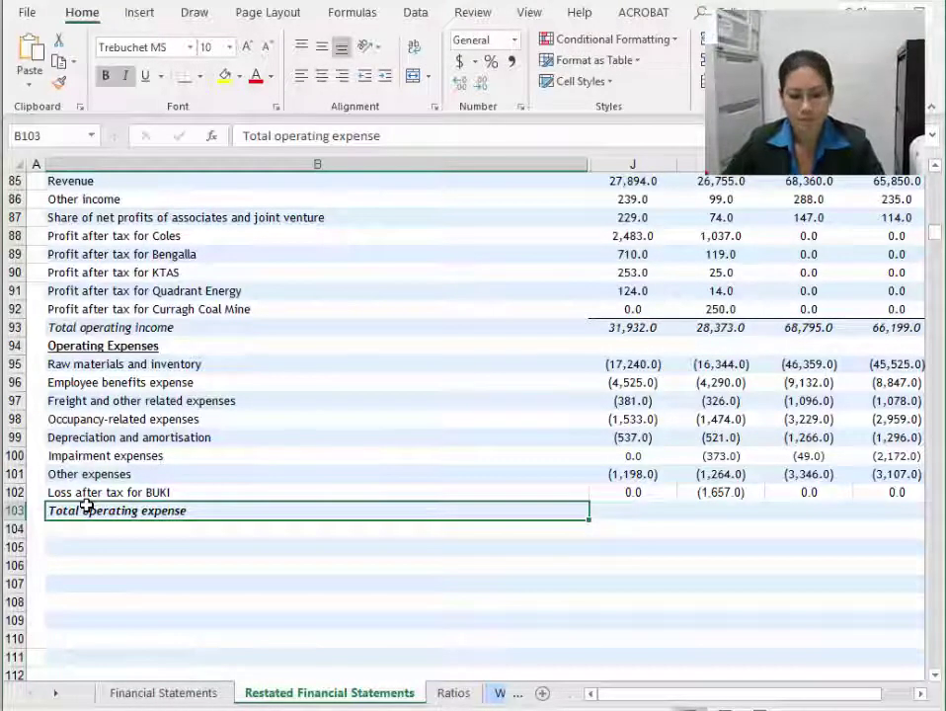
{"action": "key", "text": "ctrl+b"}
Total the operating expenses in J103 with =SUM(J95:J102), and fill the formula across the four year columns in italics.
{"action": "left_click", "coordinate": [636, 507]}
{"action": "type", "text": "=sum("}
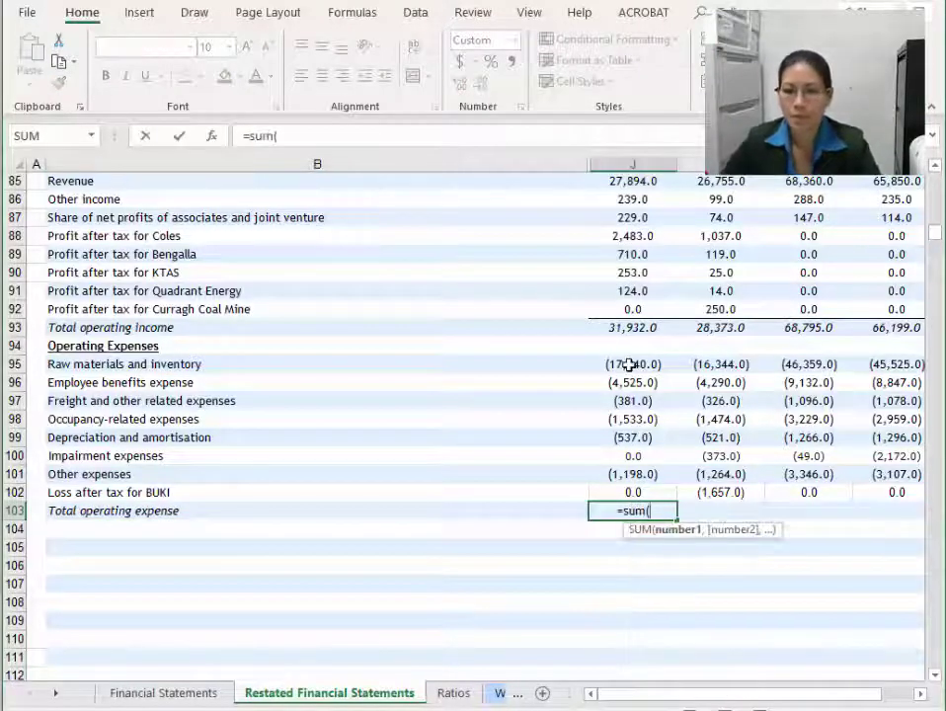
{"action": "left_click_drag", "start_coordinate": [629, 365], "coordinate": [627, 492]}
{"action": "key", "text": "Return"}
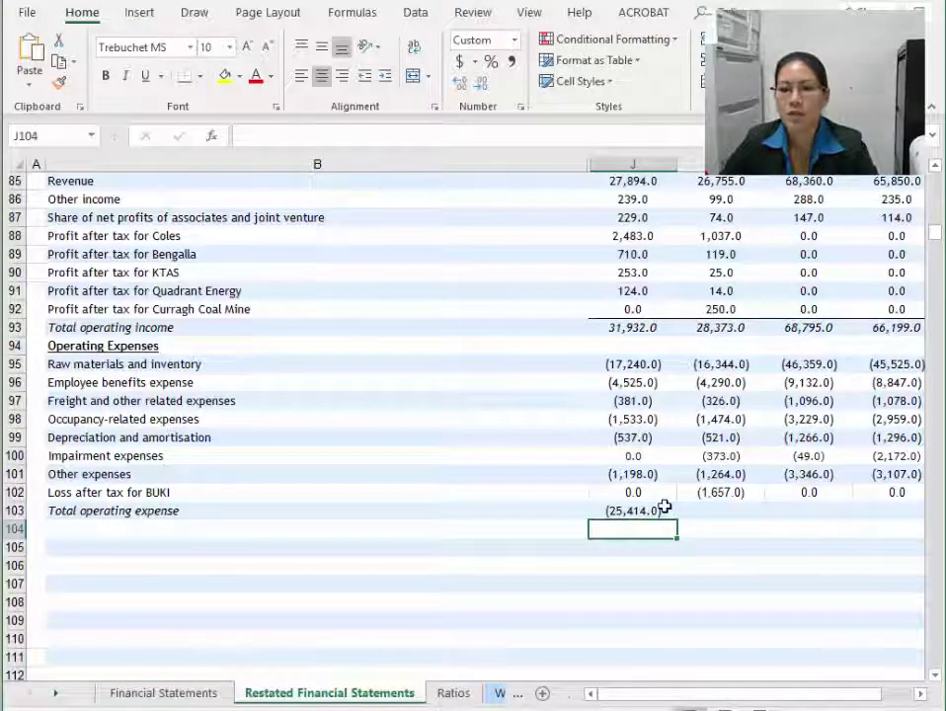
{"action": "left_click", "coordinate": [671, 510]}
{"action": "left_click_drag", "start_coordinate": [676, 515], "coordinate": [906, 517]}
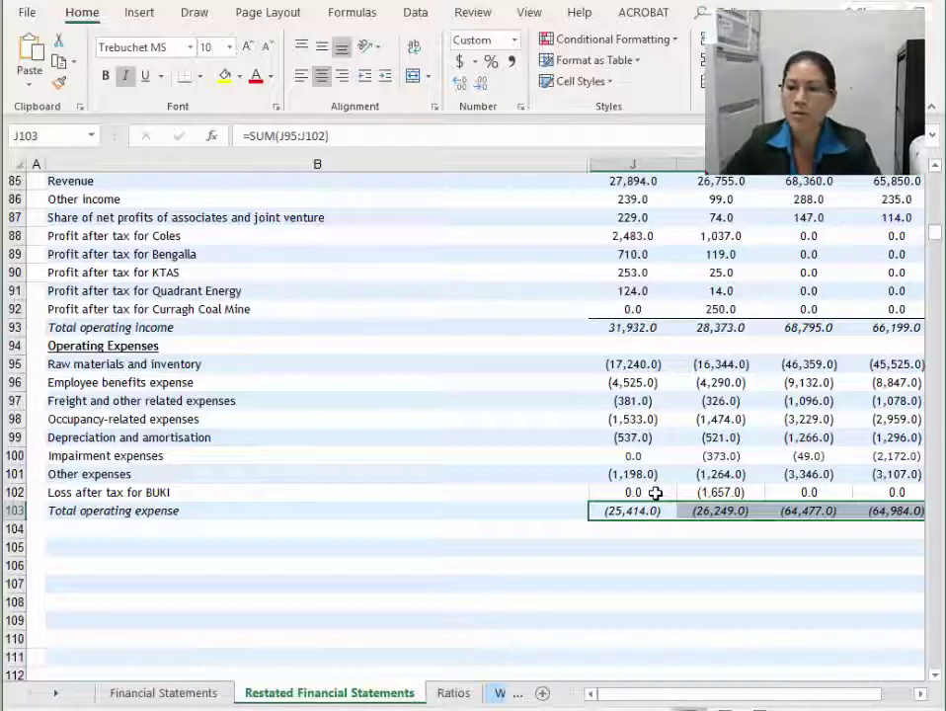
Add a bottom border under the Loss after tax for BUKI values in row 102.
{"action": "left_click_drag", "start_coordinate": [656, 493], "coordinate": [865, 495]}
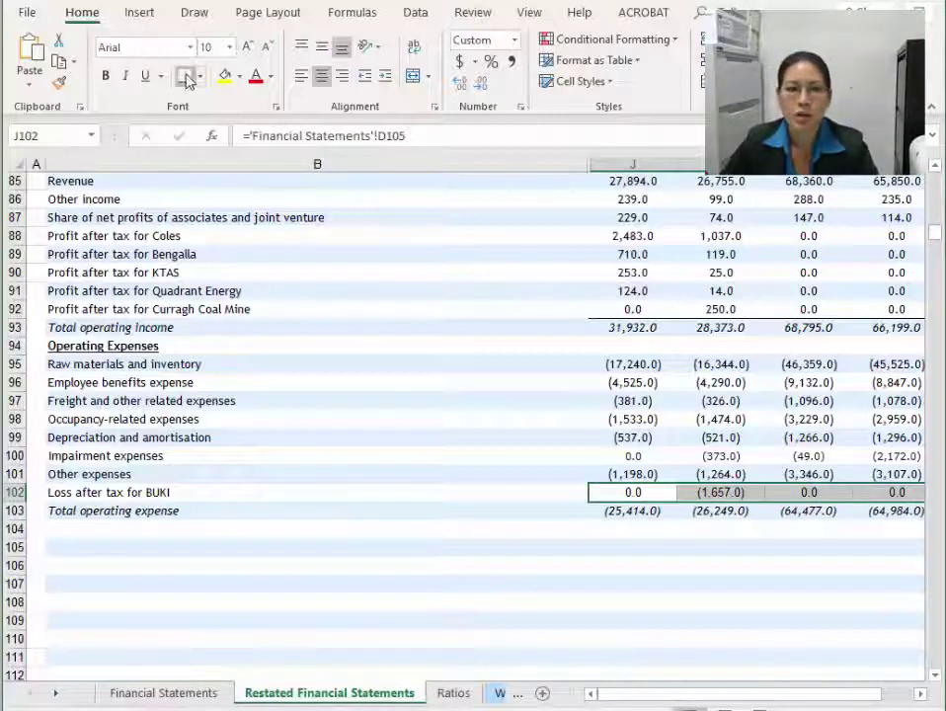
{"action": "left_click", "coordinate": [643, 478]}
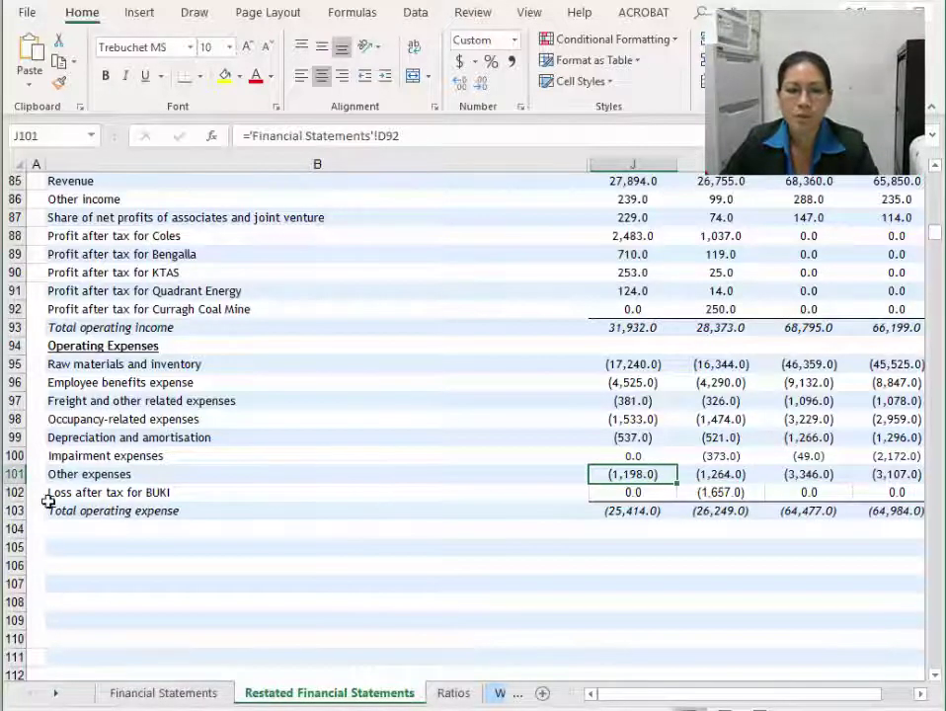
Review how the discontinued operations' profits and losses are split between the Operating Income and Operating Expenses sections.
{"action": "left_click", "coordinate": [14, 491]}
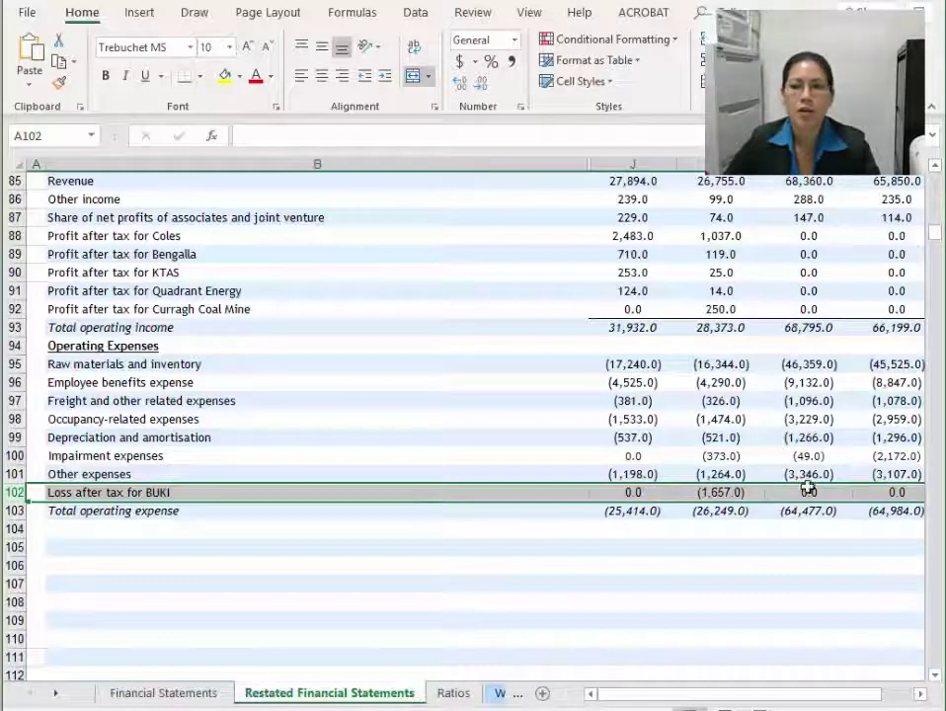
{"action": "left_click", "coordinate": [719, 290]}
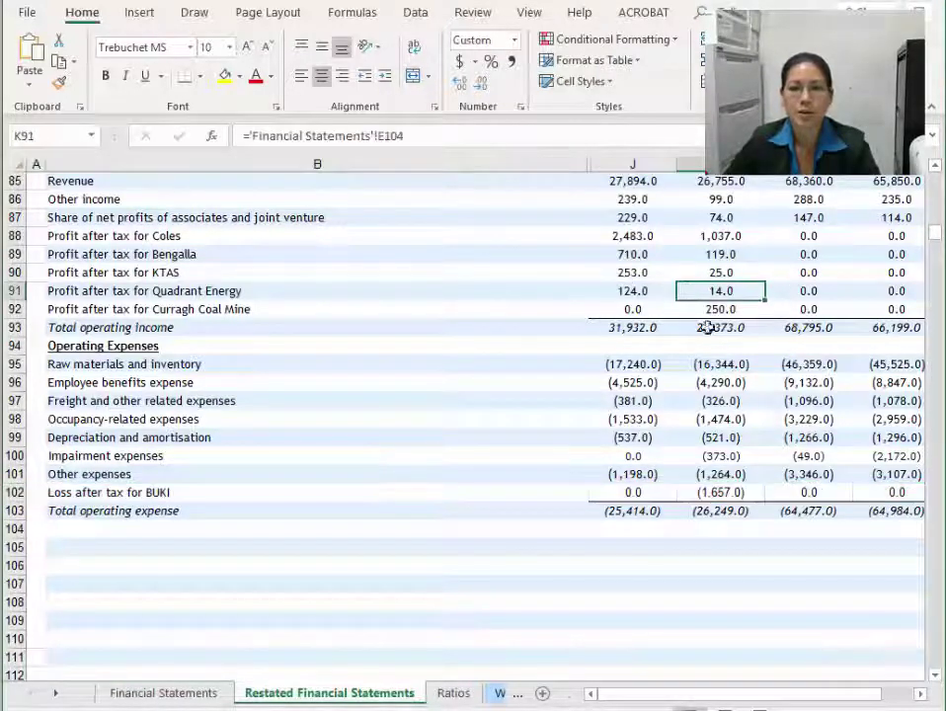
{"action": "scroll", "coordinate": [774, 249], "scroll_direction": "up", "scroll_amount": 1}
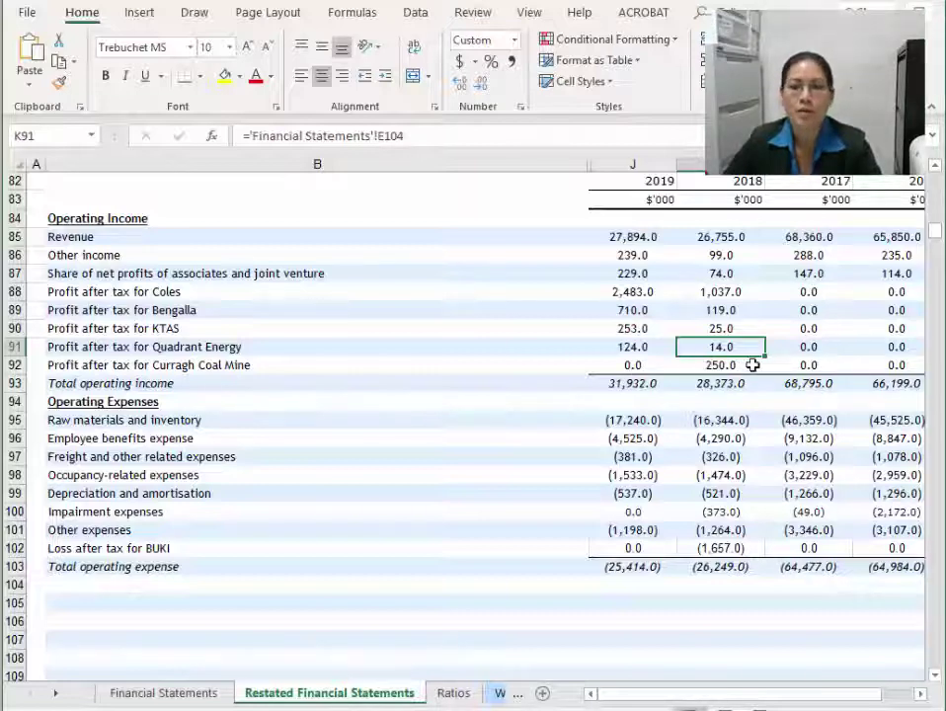
{"action": "left_click_drag", "start_coordinate": [615, 365], "coordinate": [889, 363]}
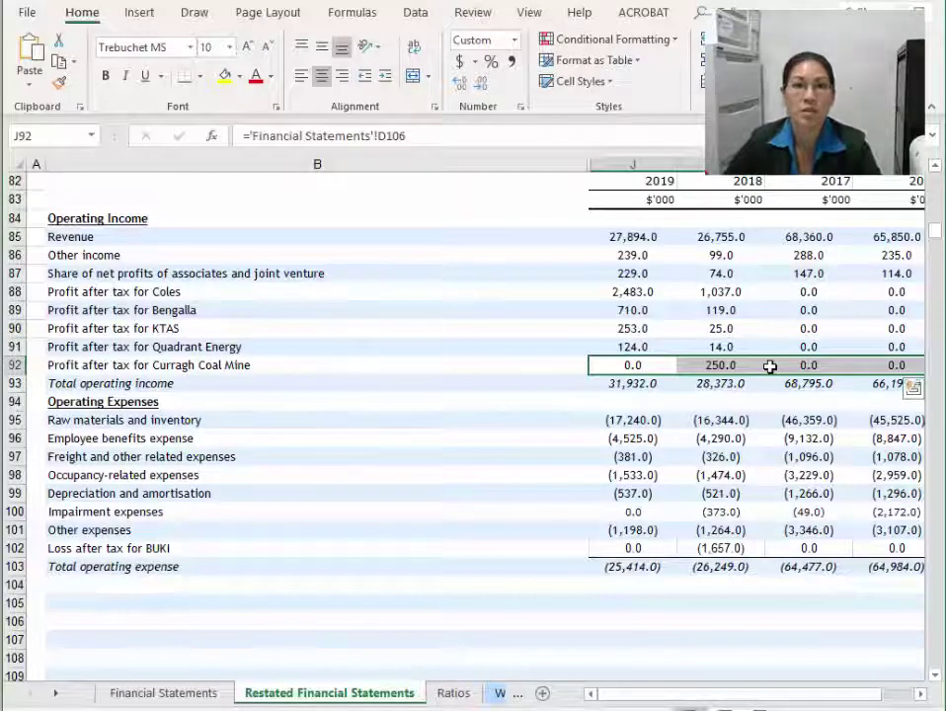
{"action": "left_click", "coordinate": [153, 219]}
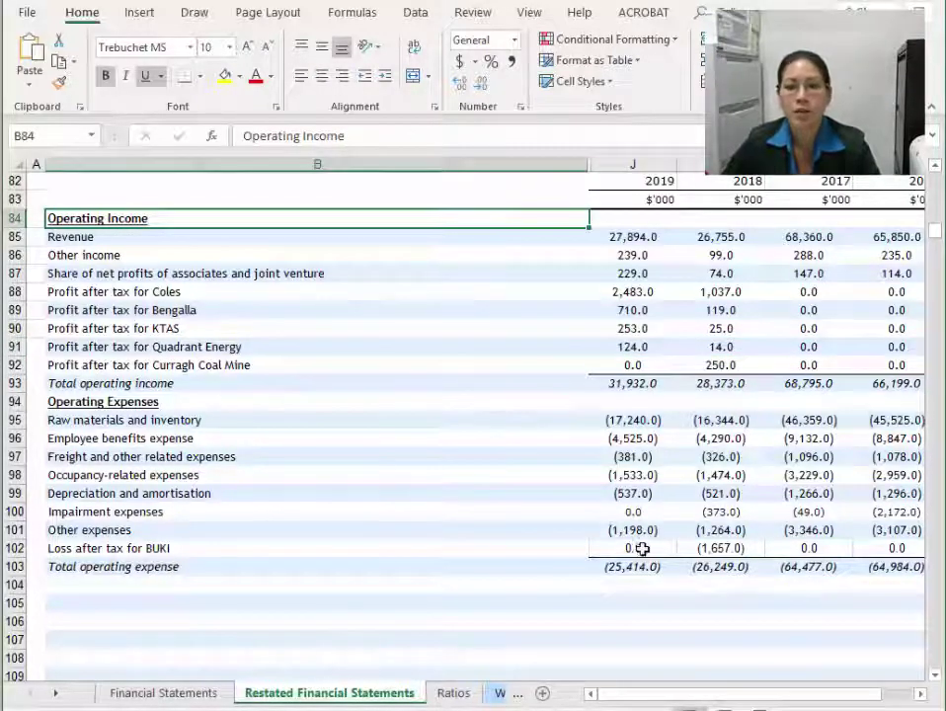
{"action": "left_click_drag", "start_coordinate": [642, 549], "coordinate": [809, 549]}
{"action": "left_click", "coordinate": [114, 401]}
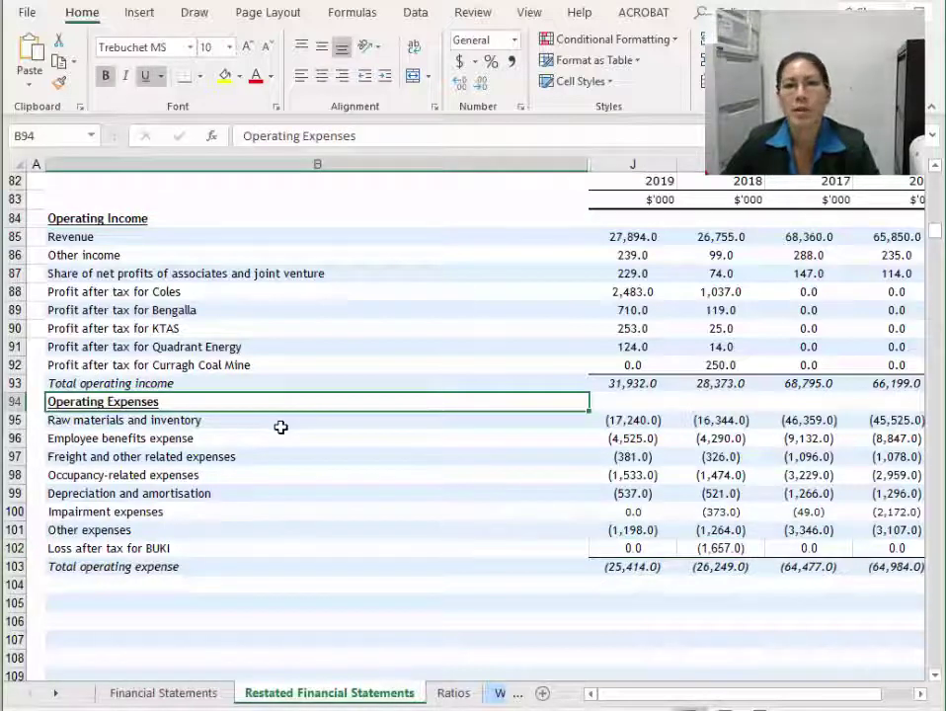
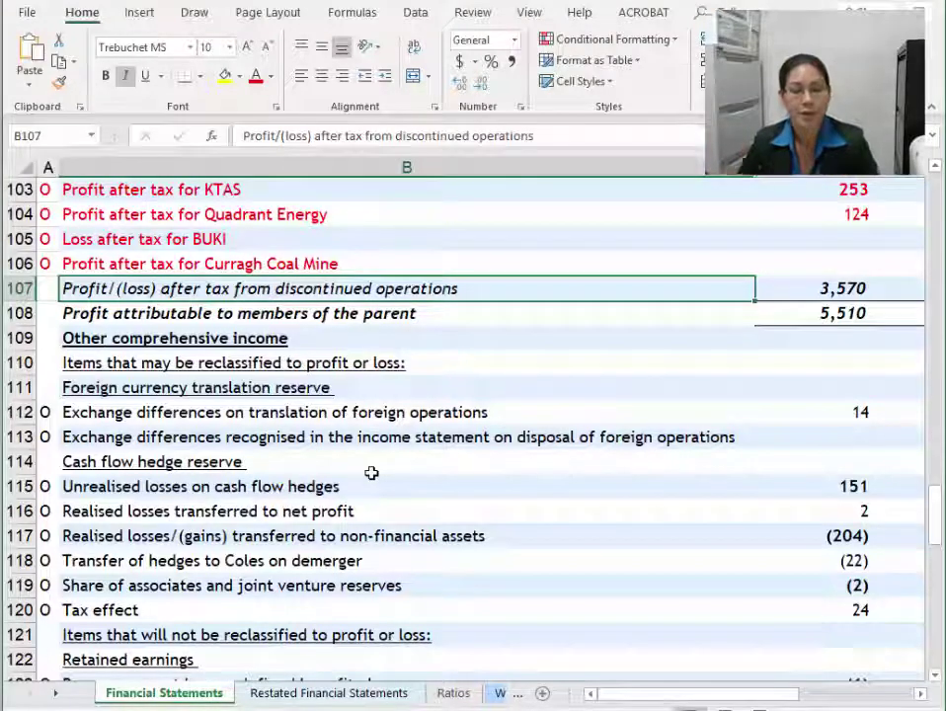
Enter the label "Tax reported" in B105 of the Restated Financial Statements sheet.
{"action": "left_click", "coordinate": [361, 695]}
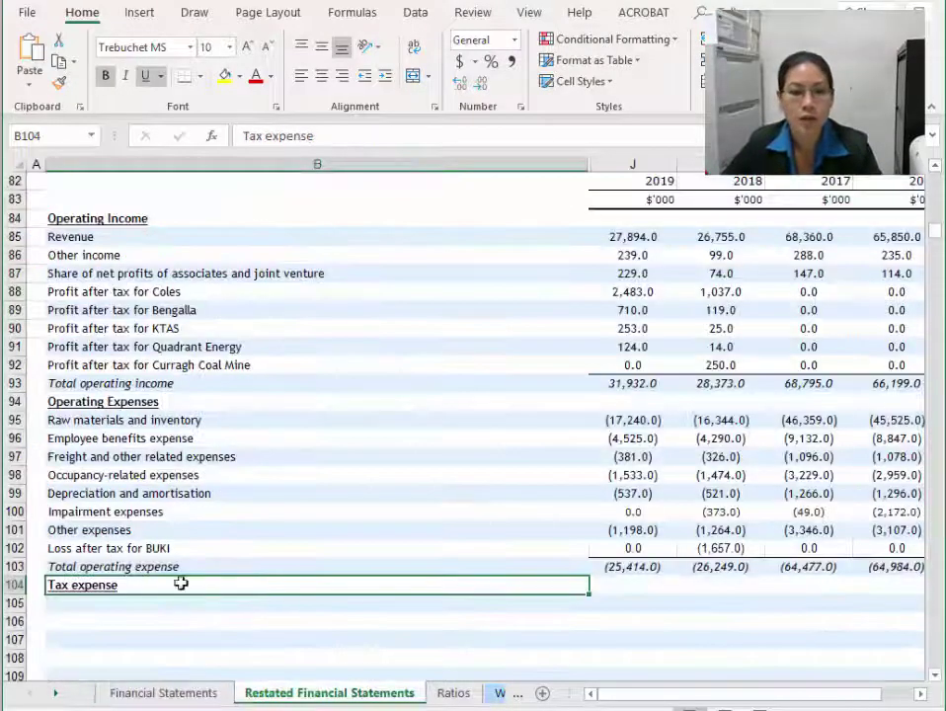
{"action": "left_click", "coordinate": [379, 607]}
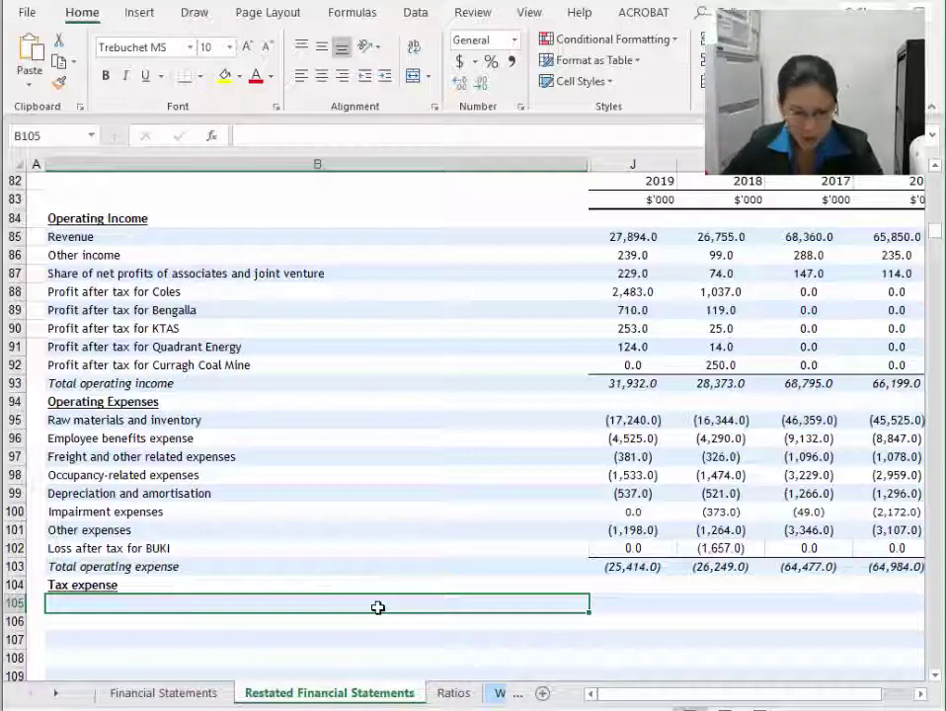
{"action": "type", "text": "Ta"}
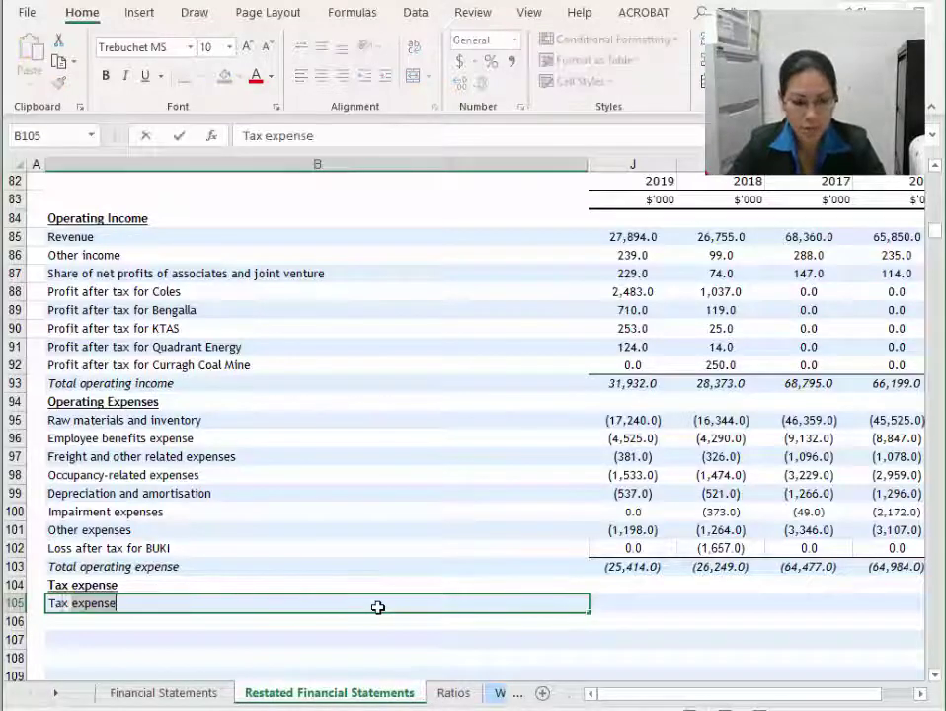
{"action": "type", "text": "x reported"}
{"action": "key", "text": "Return"}
{"action": "key", "text": "Up"}
{"action": "key", "text": "Right"}
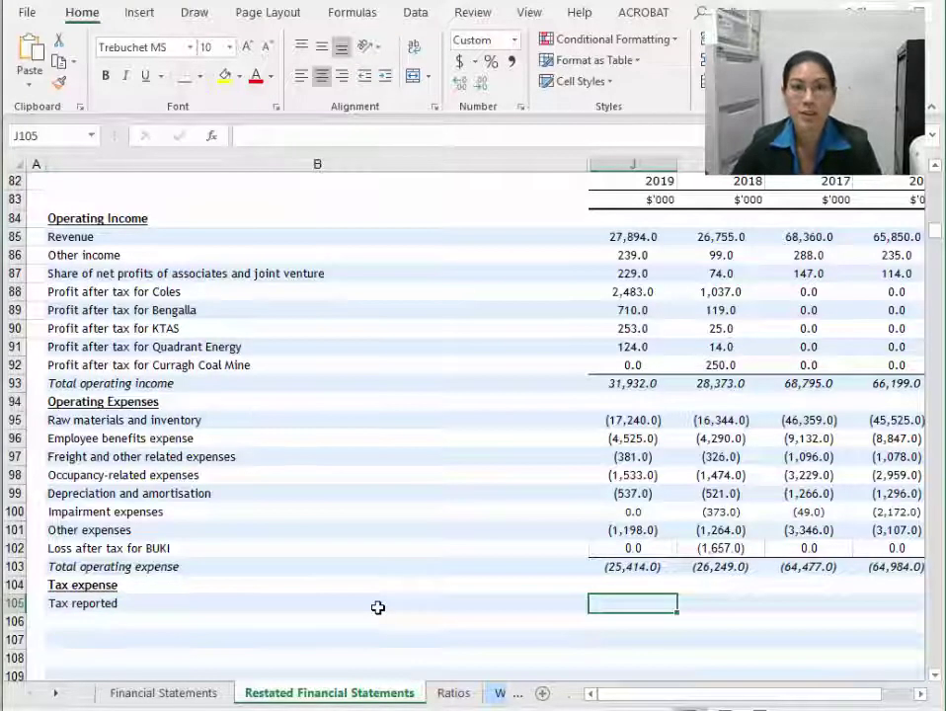
Link J105 to Income tax expense with ='Financial Statements'!D99, and fill the formula across the four year columns.
{"action": "type", "text": "="}
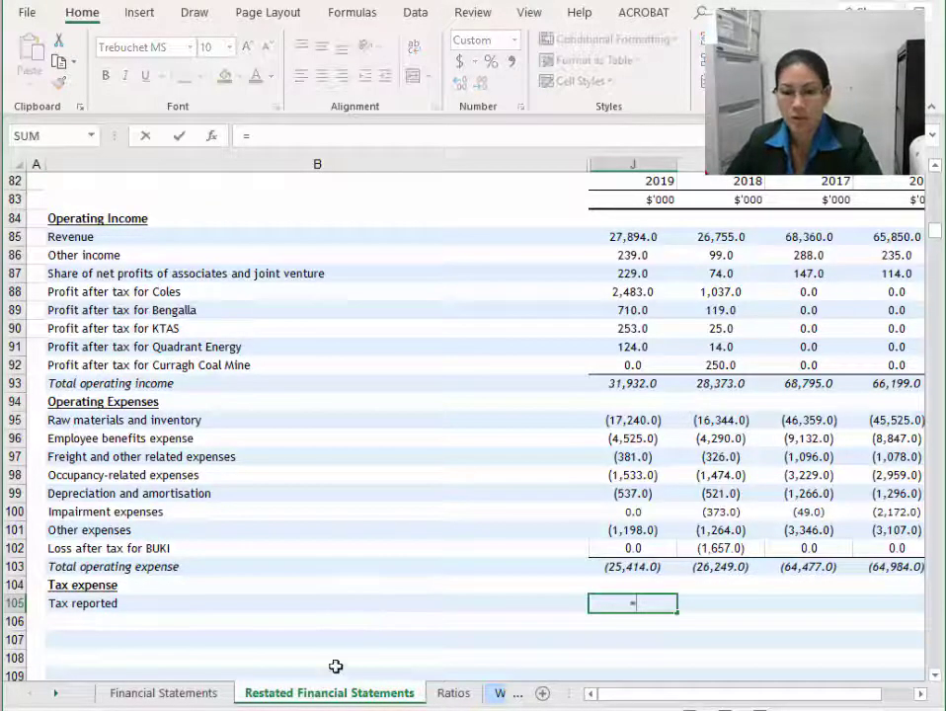
{"action": "left_click", "coordinate": [170, 695]}
{"action": "scroll", "coordinate": [464, 517], "scroll_direction": "up", "scroll_amount": 4}
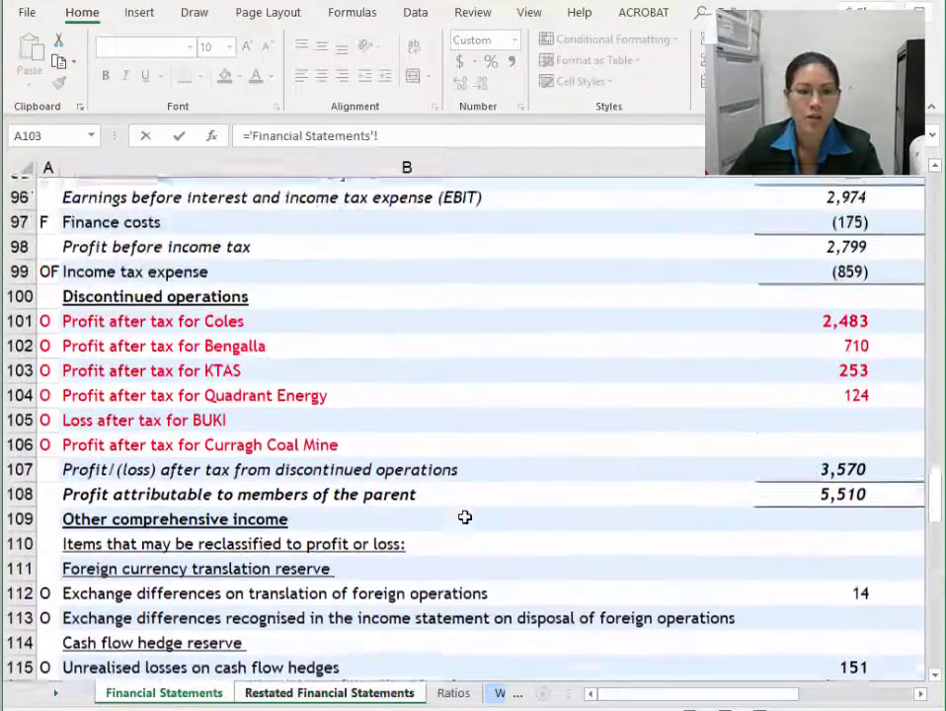
{"action": "left_click", "coordinate": [195, 387]}
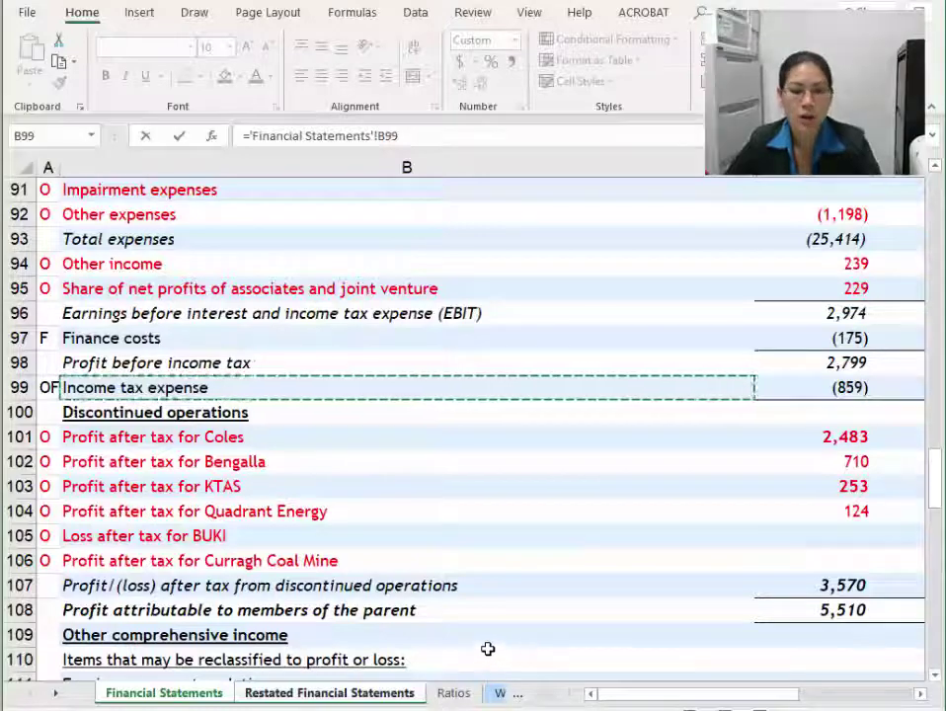
{"action": "left_click", "coordinate": [828, 386]}
{"action": "key", "text": "ctrl+c"}
{"action": "key", "text": "Return"}
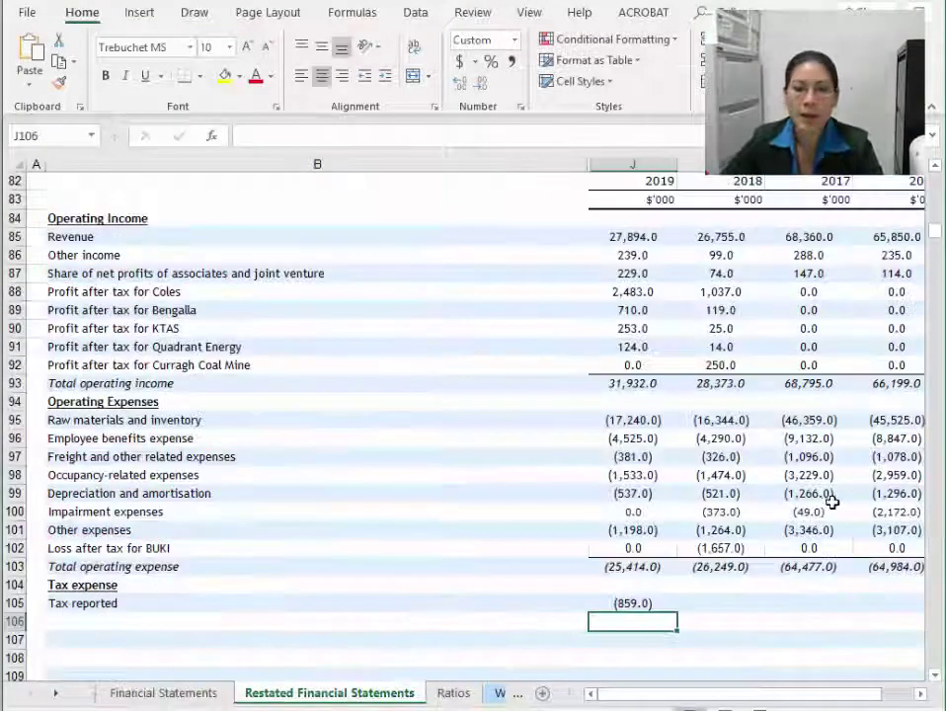
{"action": "left_click", "coordinate": [633, 603]}
{"action": "left_click_drag", "start_coordinate": [680, 611], "coordinate": [897, 614]}
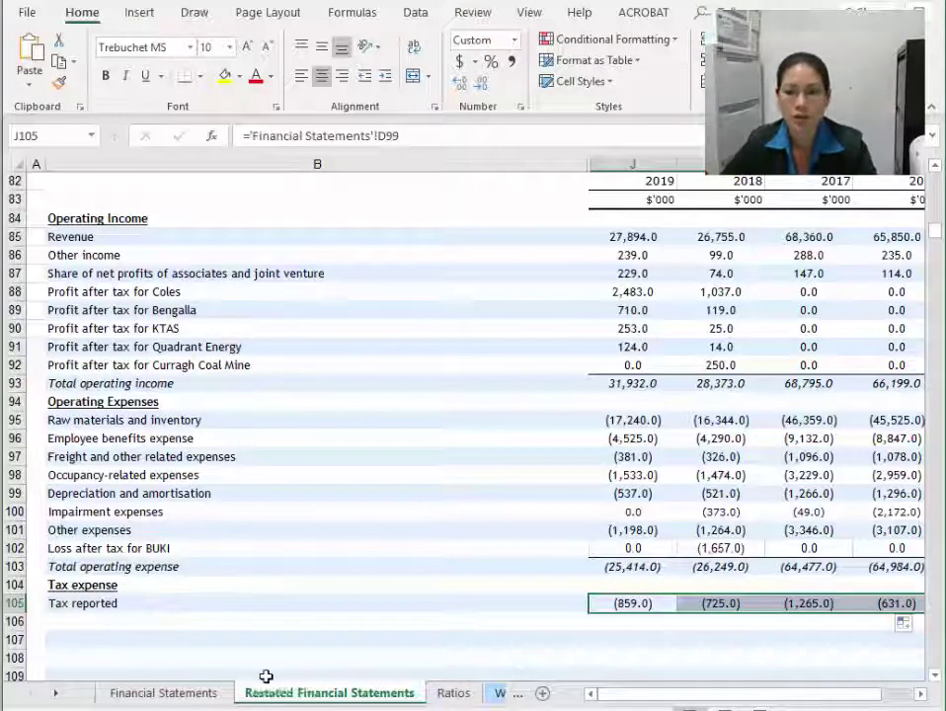
On the Financial Statements sheet, colour row 99, Income tax expense, red.
{"action": "left_click", "coordinate": [138, 692]}
{"action": "left_click", "coordinate": [22, 387]}
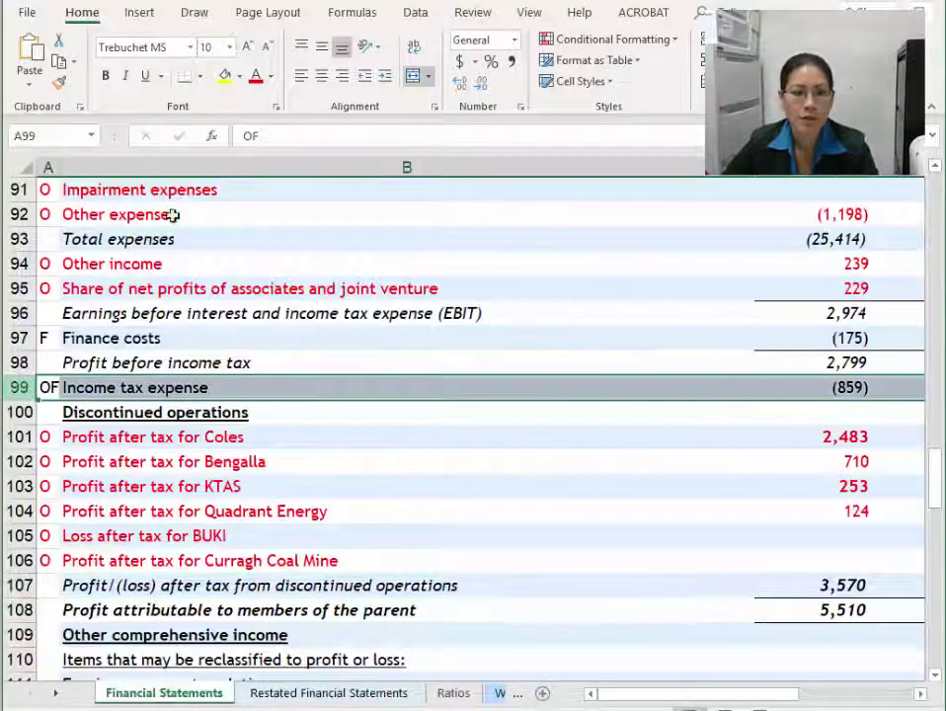
Enter the label "Tax benefit" in B106 of the Restated Financial Statements sheet and remove its bold formatting.
{"action": "left_click", "coordinate": [261, 692]}
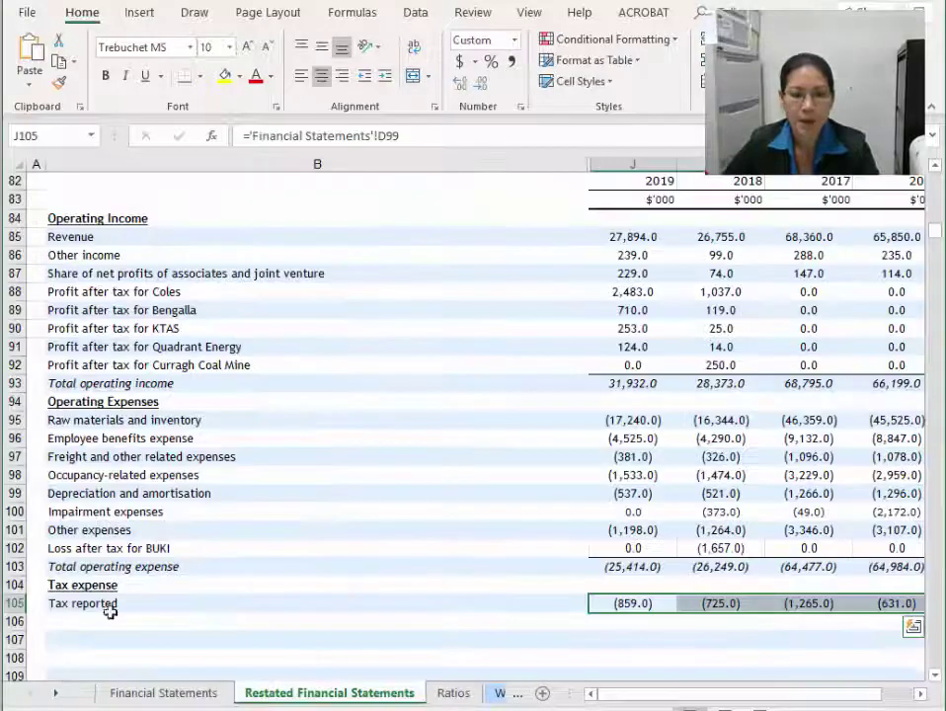
{"action": "left_click", "coordinate": [121, 624]}
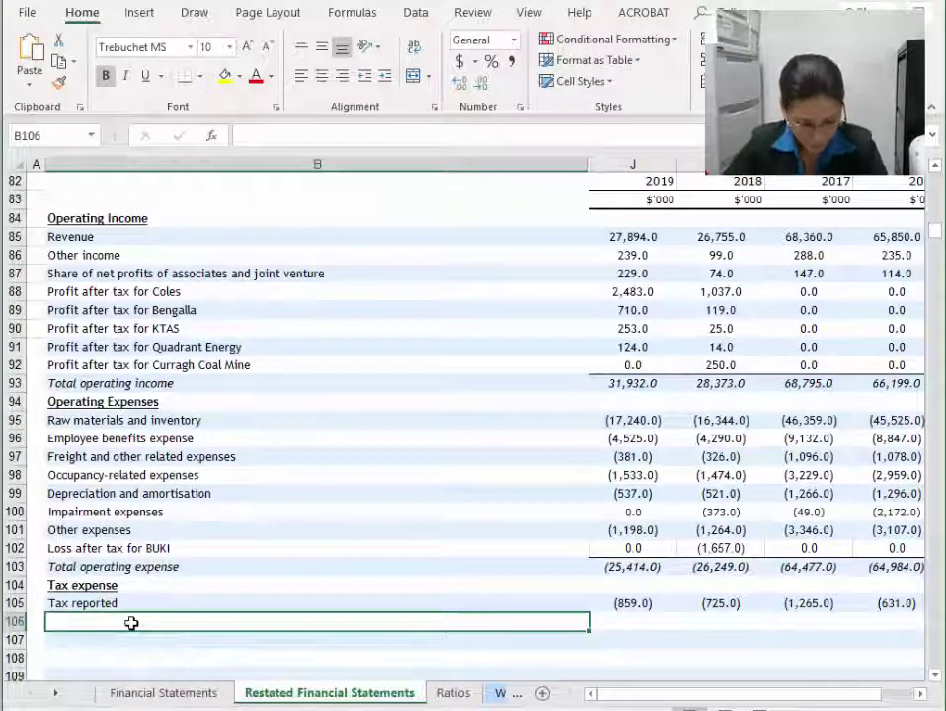
{"action": "type", "text": "Tax benefit"}
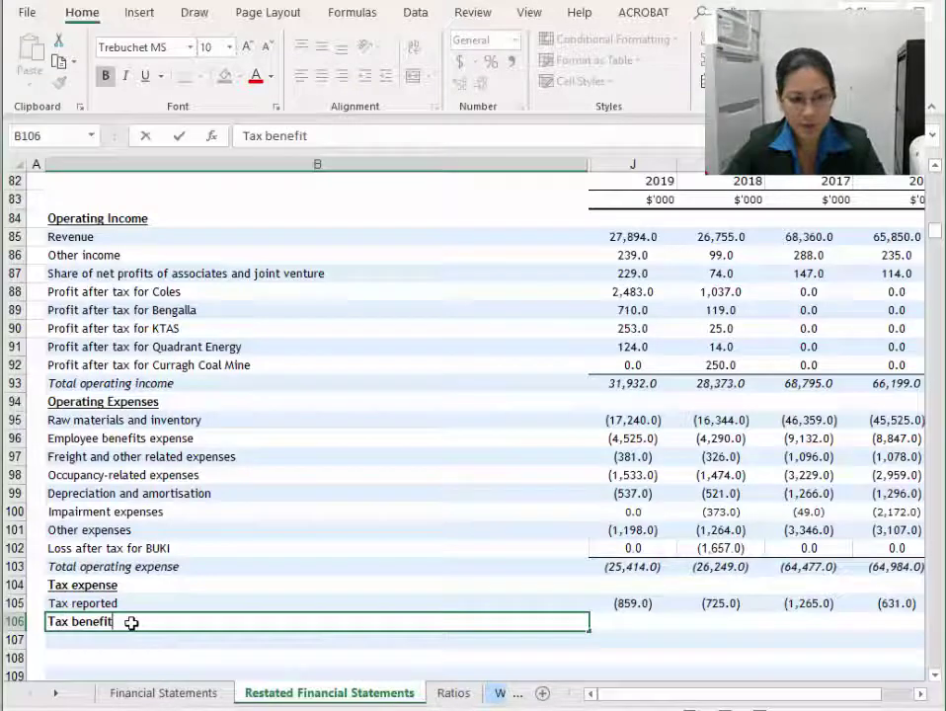
{"action": "key", "text": "Return"}
{"action": "left_click", "coordinate": [131, 622]}
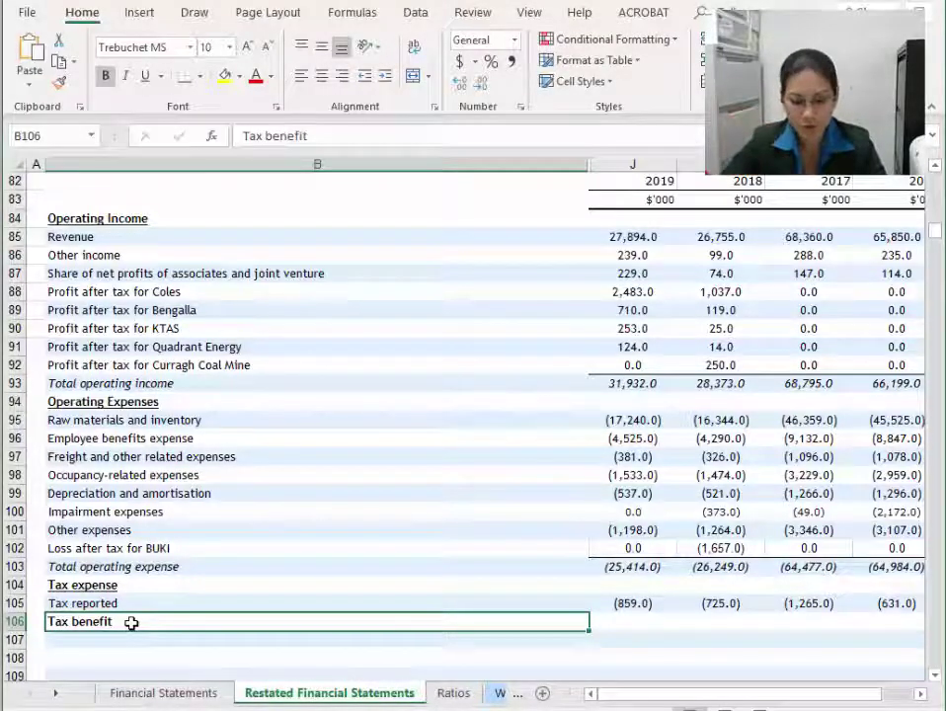
{"action": "key", "text": "ctrl+b"}
Review the tax items on the restatement outline slide, the Income tax expense source row, and the Tax reported and Tax benefit rows.
{"action": "left_click", "coordinate": [647, 620]}
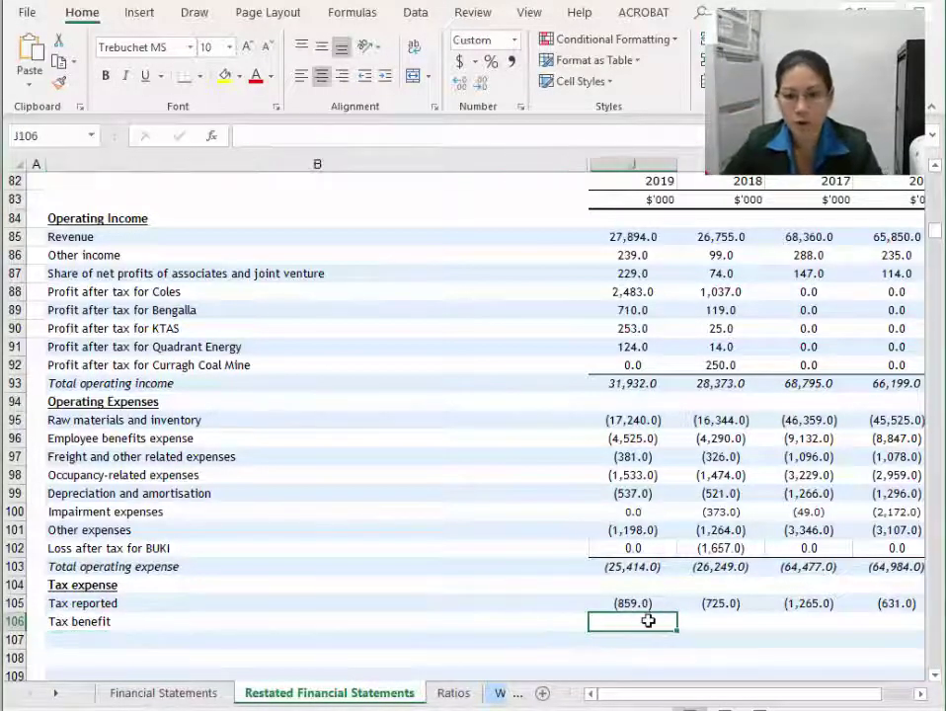
{"action": "left_click", "coordinate": [17, 621]}
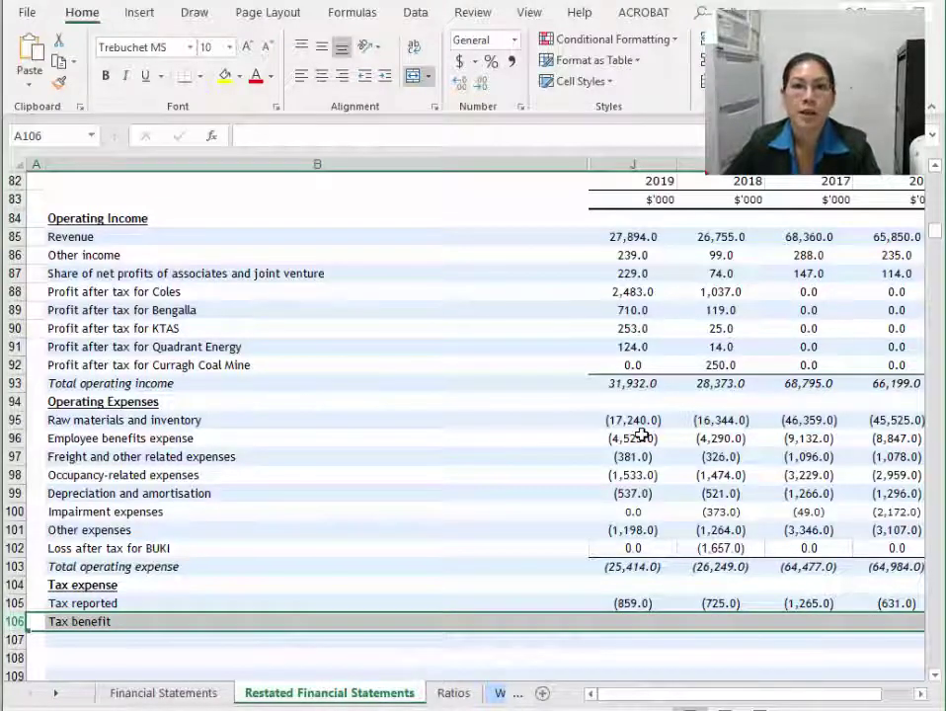
{"action": "key", "text": "alt+Tab"}
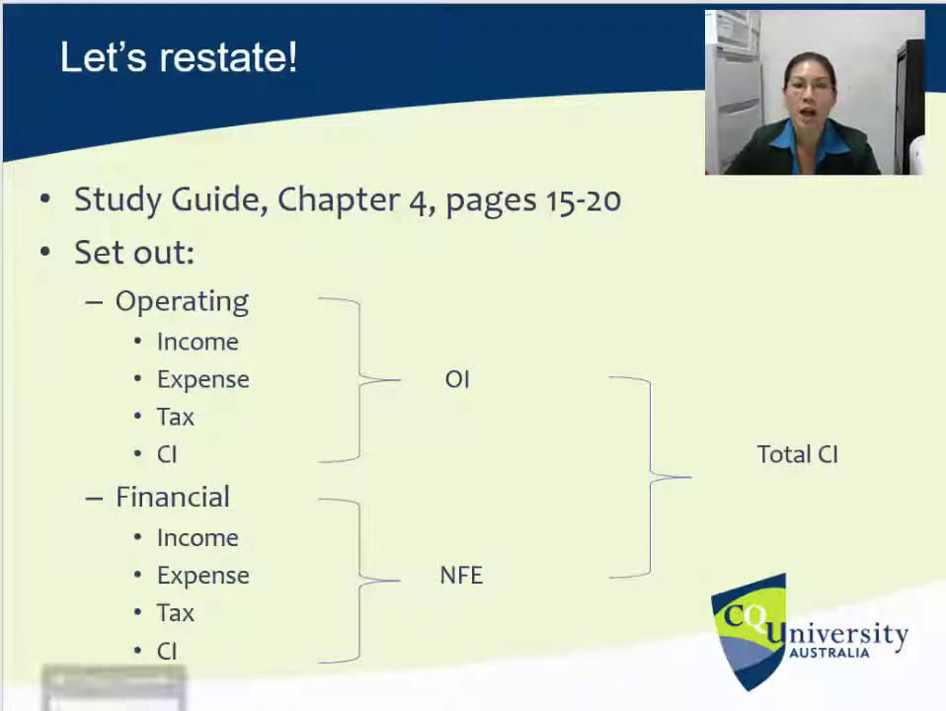
{"action": "key", "text": "alt+Tab"}
{"action": "left_click", "coordinate": [166, 694]}
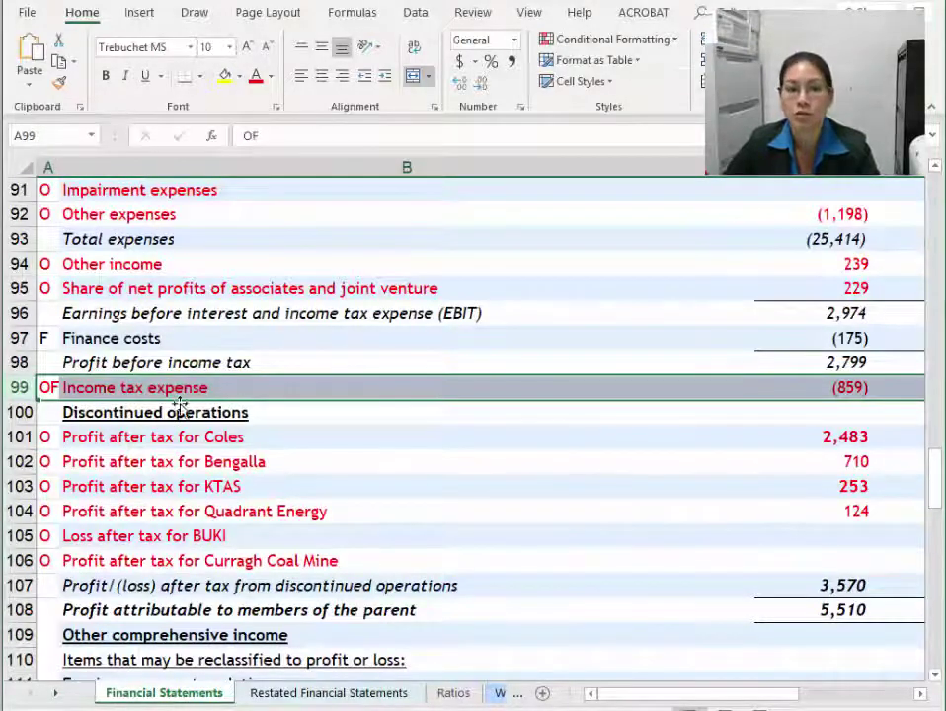
{"action": "left_click", "coordinate": [297, 693]}
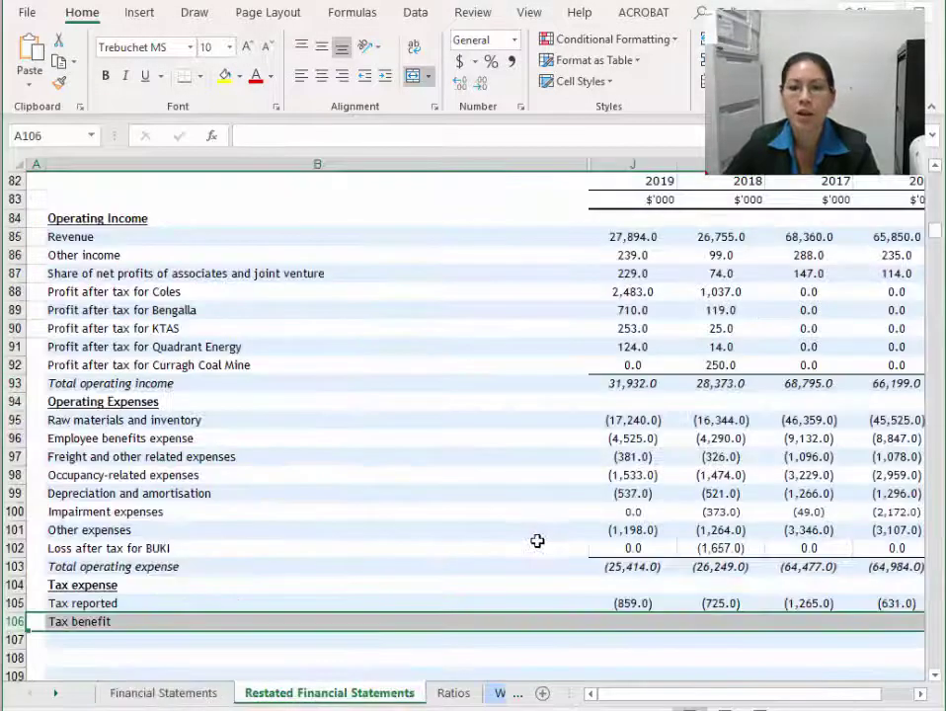
{"action": "left_click", "coordinate": [668, 608]}
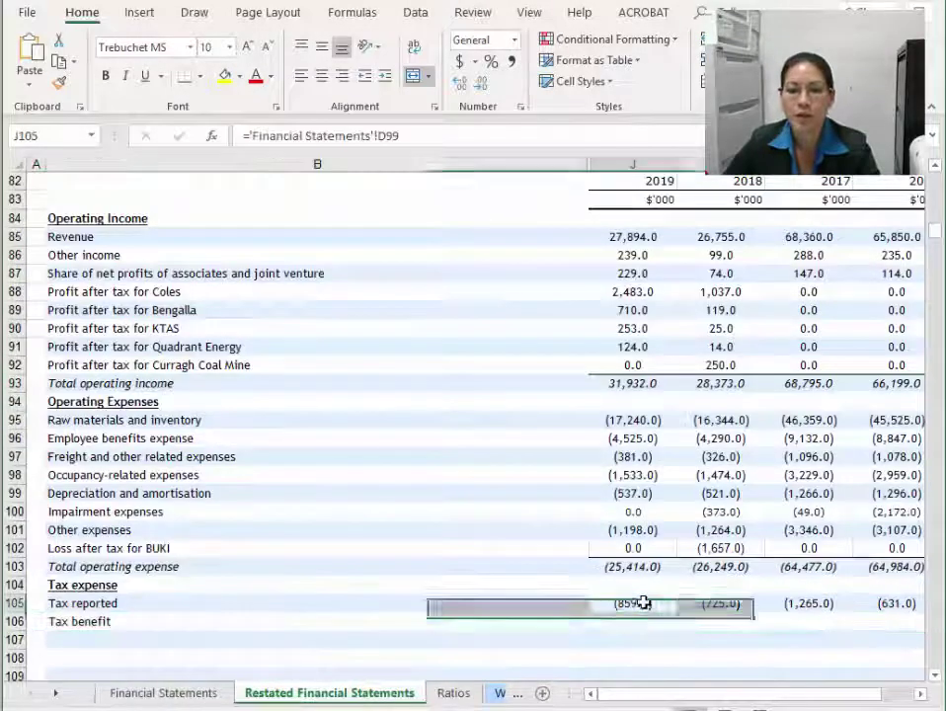
{"action": "left_click", "coordinate": [14, 603]}
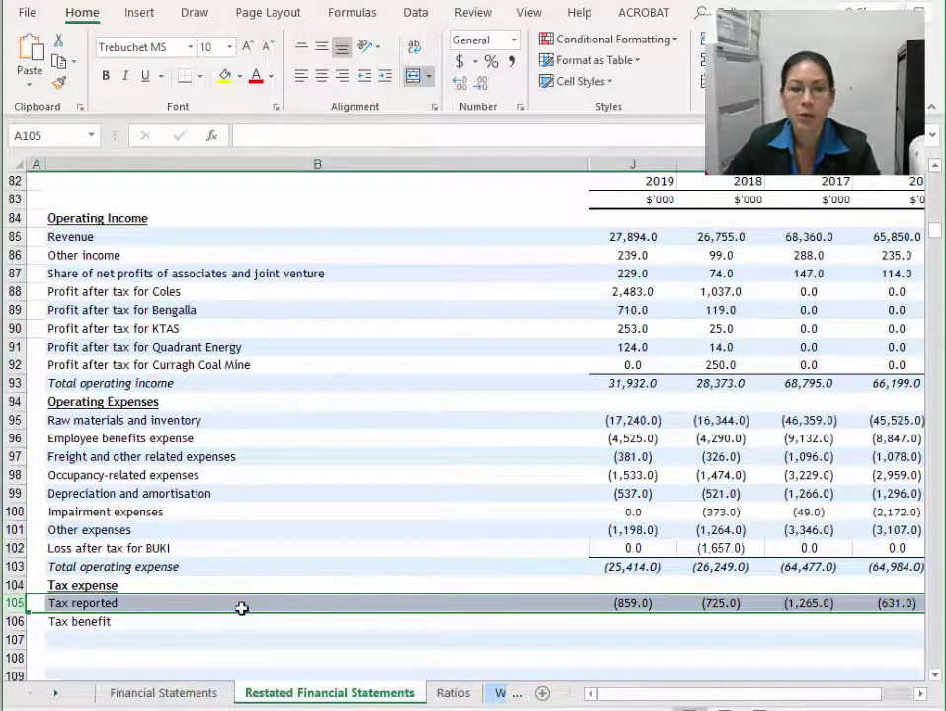
{"action": "scroll", "coordinate": [148, 513], "scroll_direction": "down", "scroll_amount": 2}
{"action": "left_click", "coordinate": [18, 510]}
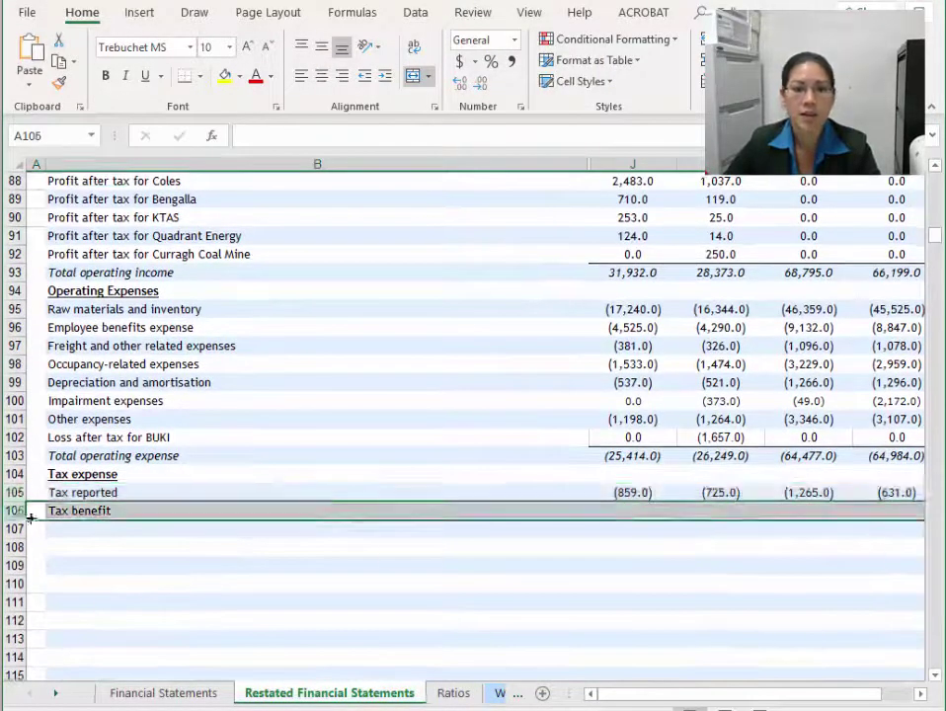
{"action": "left_click", "coordinate": [193, 533]}
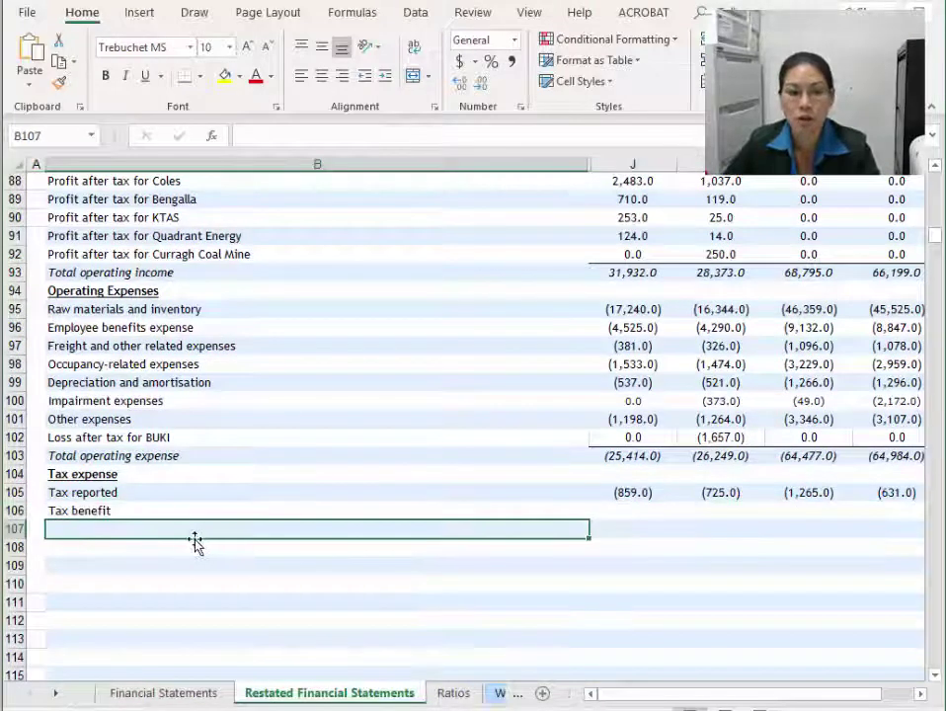
{"action": "left_click", "coordinate": [642, 514]}
Enter the label "Net tax expense" in B107.
{"action": "left_click", "coordinate": [237, 532]}
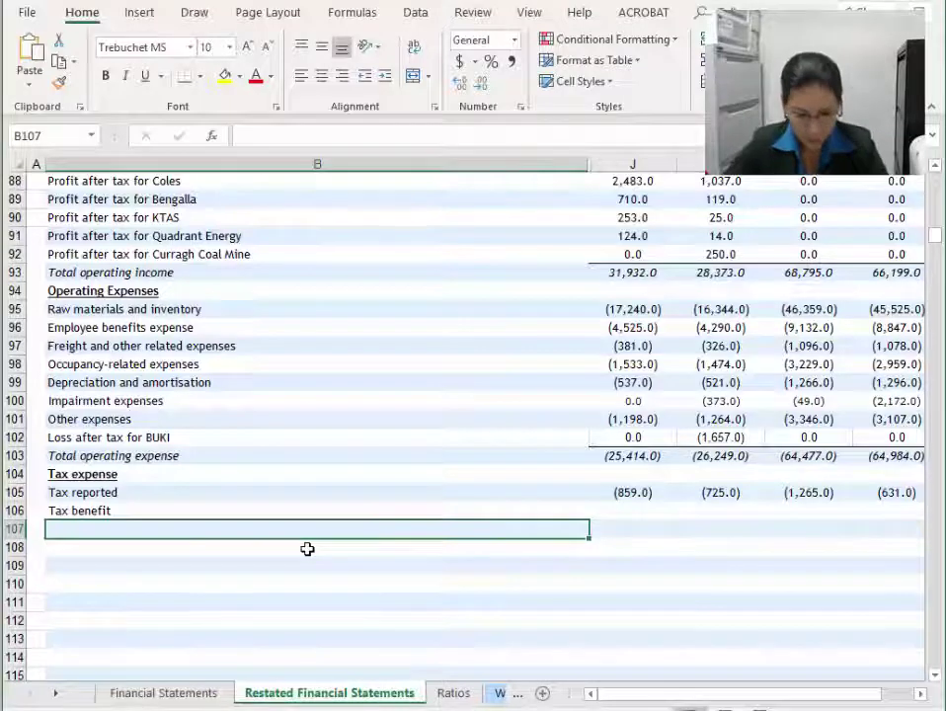
{"action": "type", "text": "Net"}
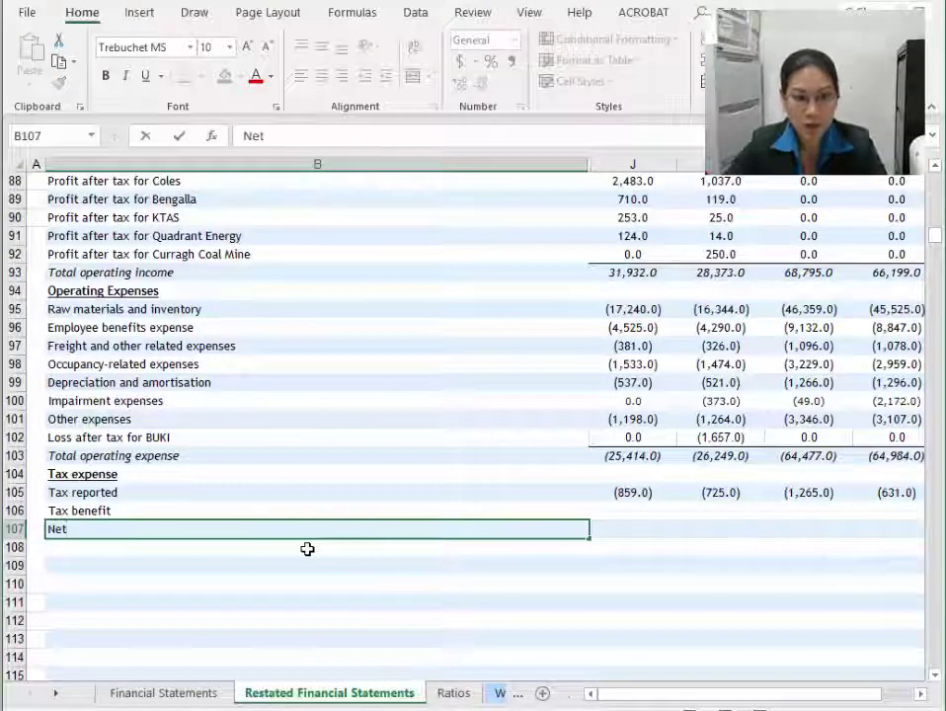
{"action": "type", "text": " tax expense"}
{"action": "key", "text": "Return"}
{"action": "key", "text": "Up"}
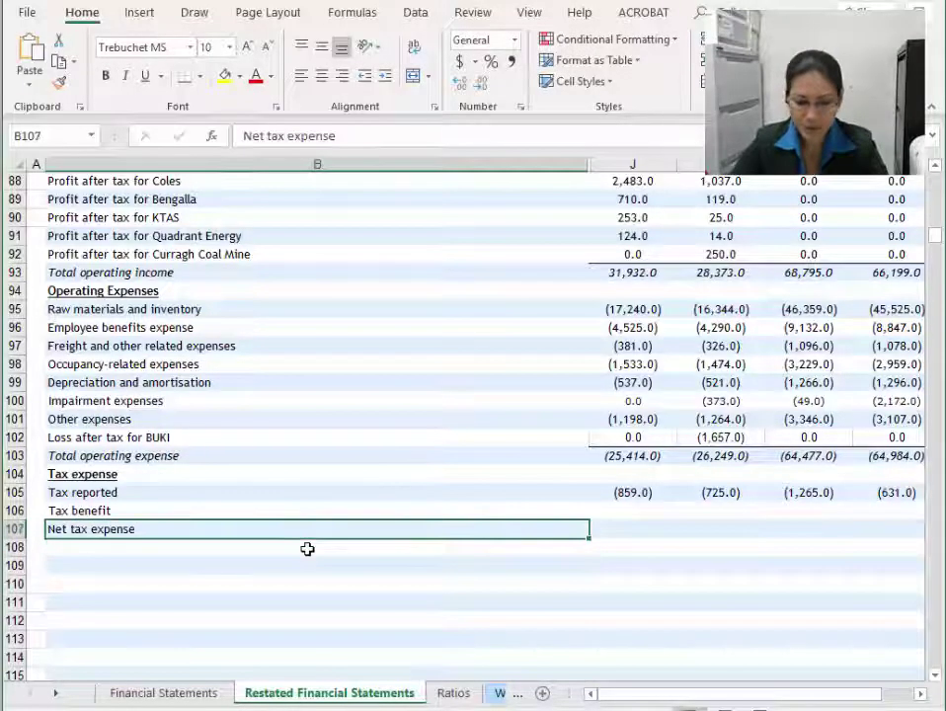
Italicise the Net tax expense label in B107 and add a bottom border beneath the Tax benefit cells J106:M106.
{"action": "key", "text": "ctrl+i"}
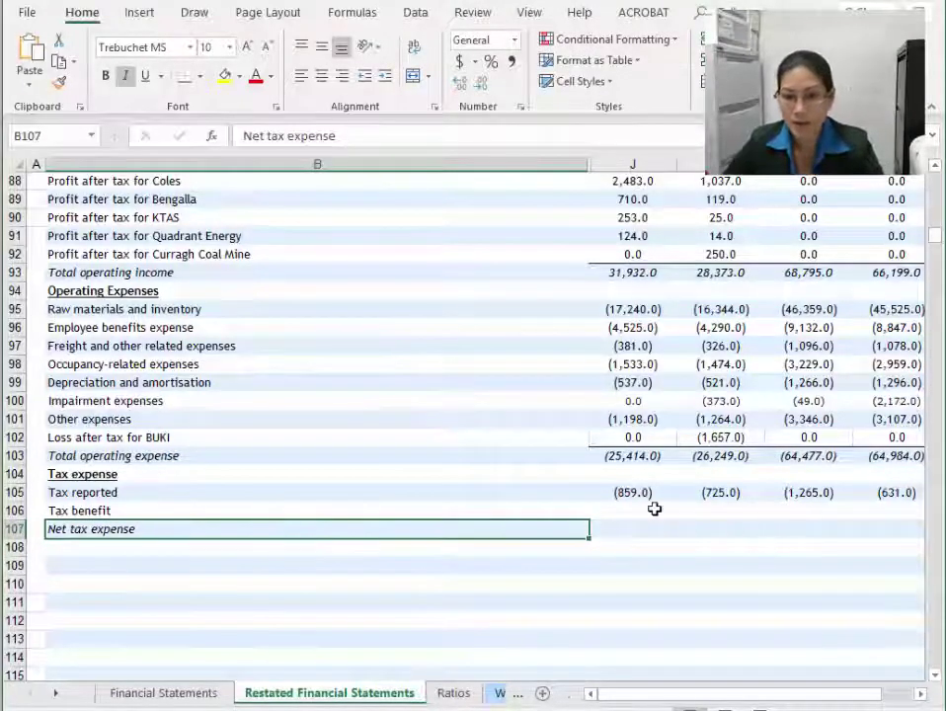
{"action": "left_click_drag", "start_coordinate": [637, 511], "coordinate": [367, 511]}
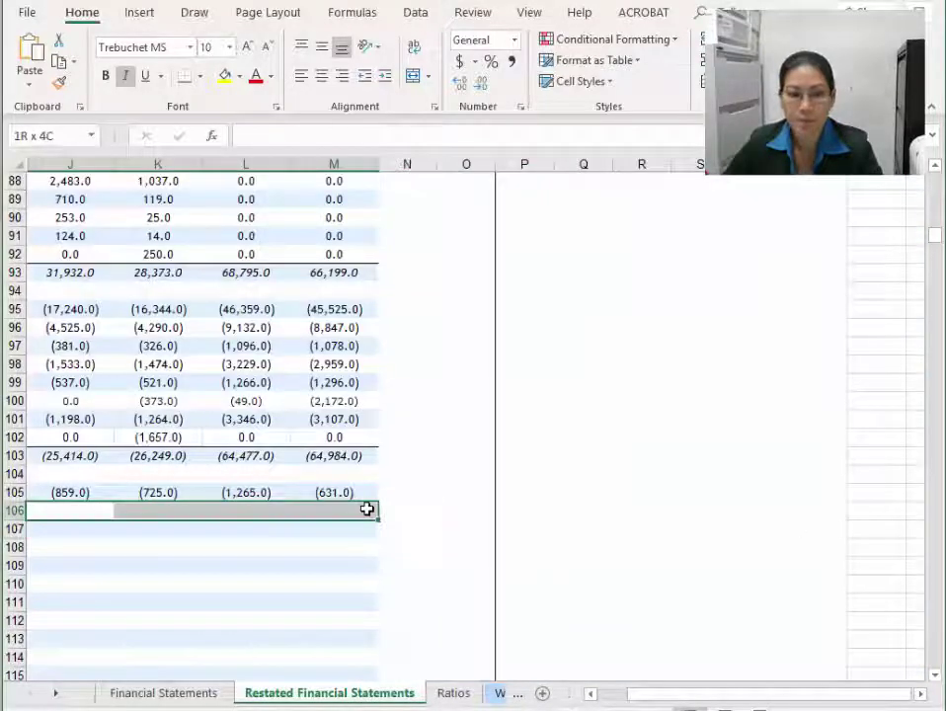
{"action": "left_click", "coordinate": [85, 542]}
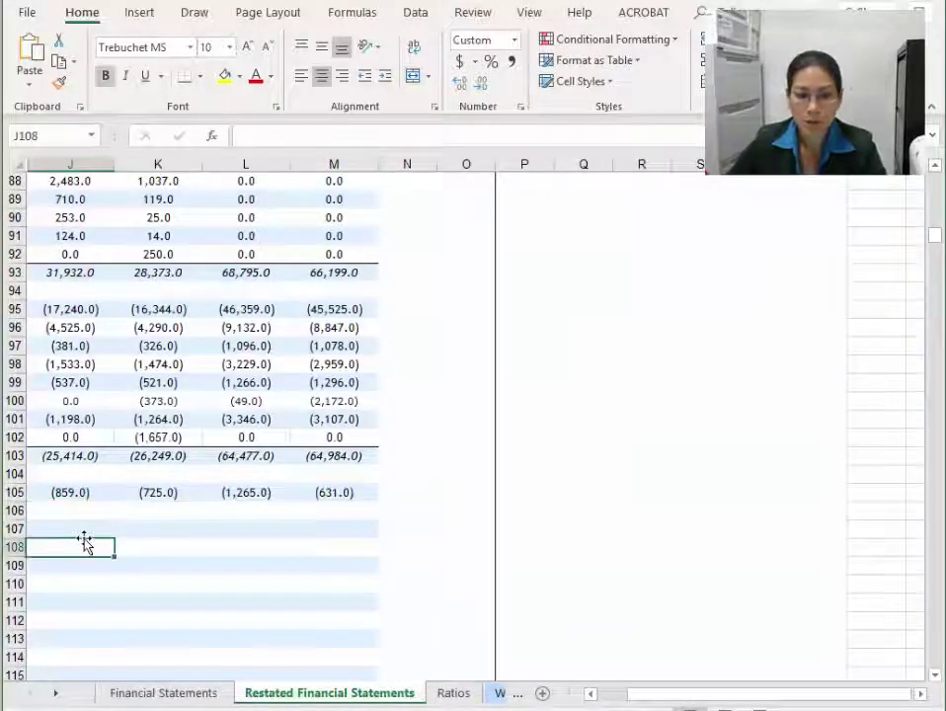
{"action": "key", "text": "Home"}
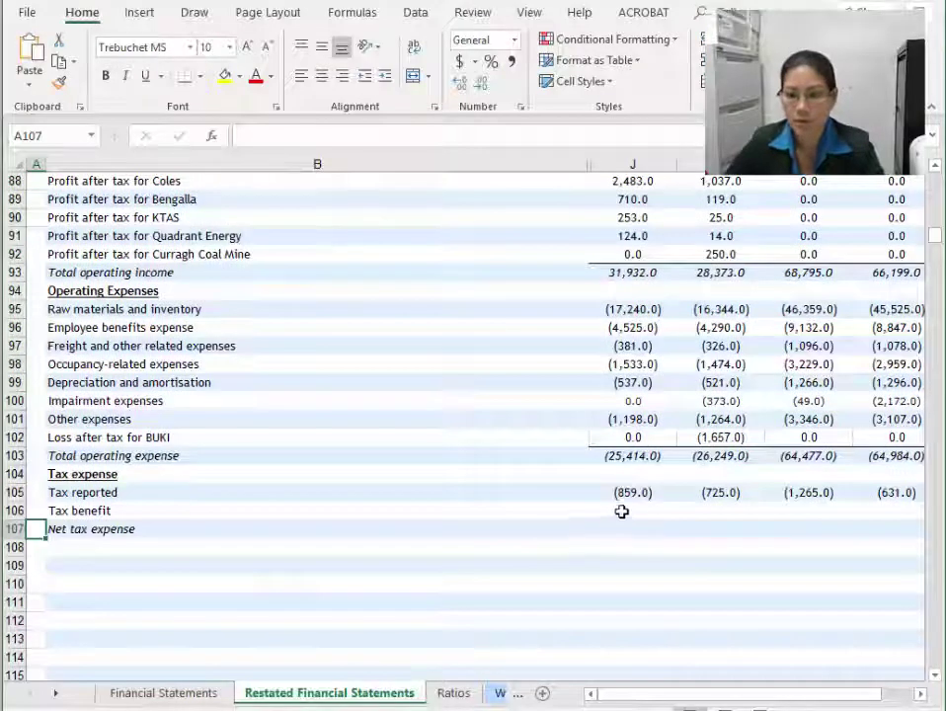
{"action": "left_click_drag", "start_coordinate": [623, 512], "coordinate": [902, 511]}
{"action": "left_click", "coordinate": [182, 76]}
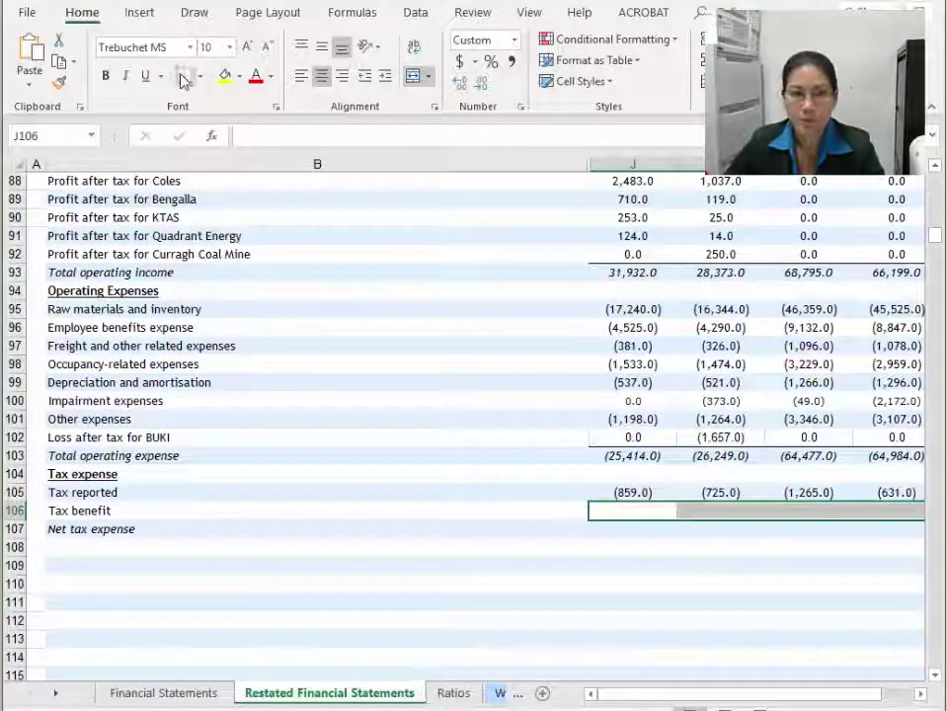
Enter the formula =J105-J106 in J107 for Net tax expense and fill it across to M107.
{"action": "left_click", "coordinate": [633, 527]}
{"action": "type", "text": "="}
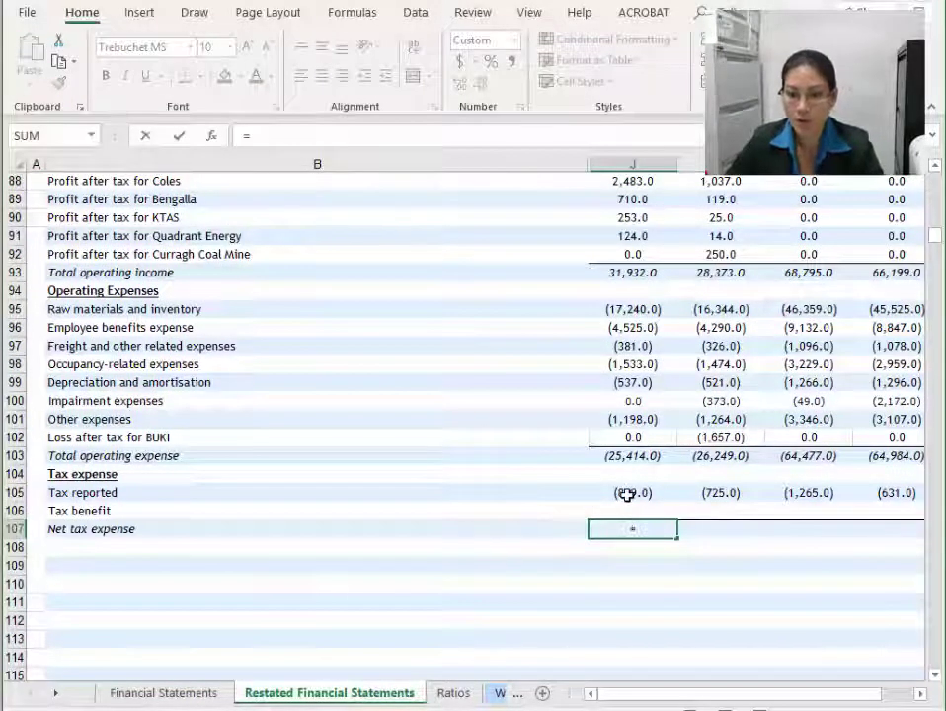
{"action": "left_click", "coordinate": [629, 492]}
{"action": "type", "text": "-"}
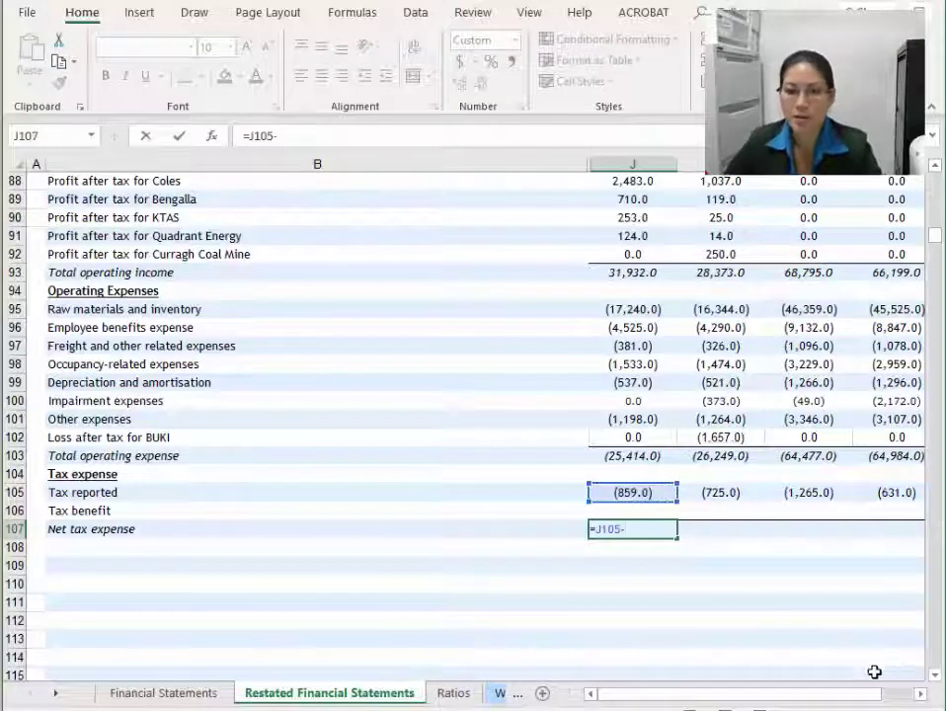
{"action": "left_click", "coordinate": [621, 511]}
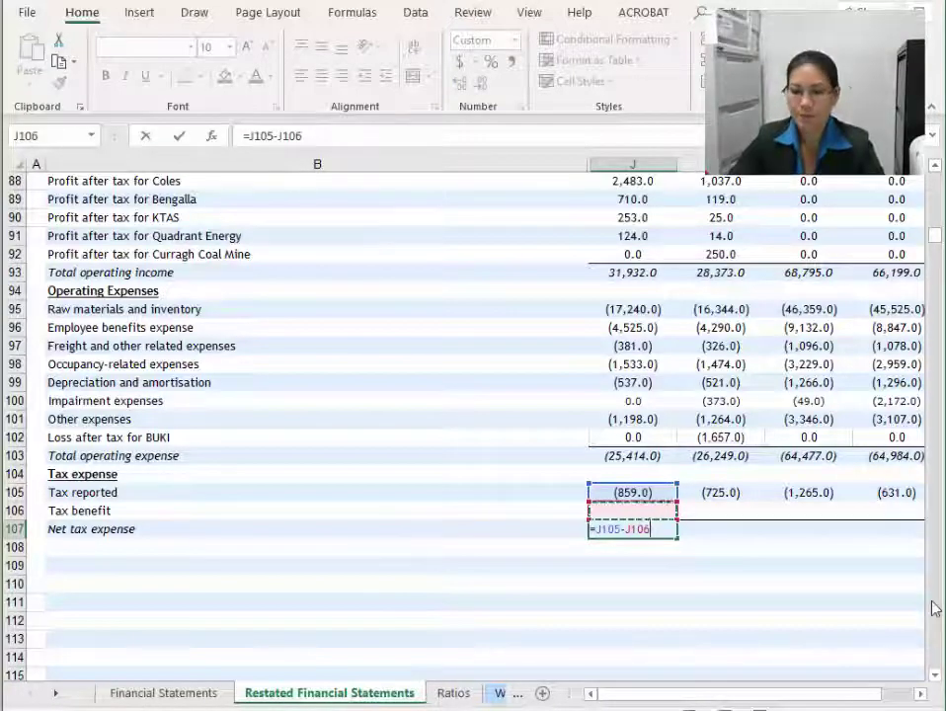
{"action": "key", "text": "Return"}
{"action": "left_click", "coordinate": [628, 530]}
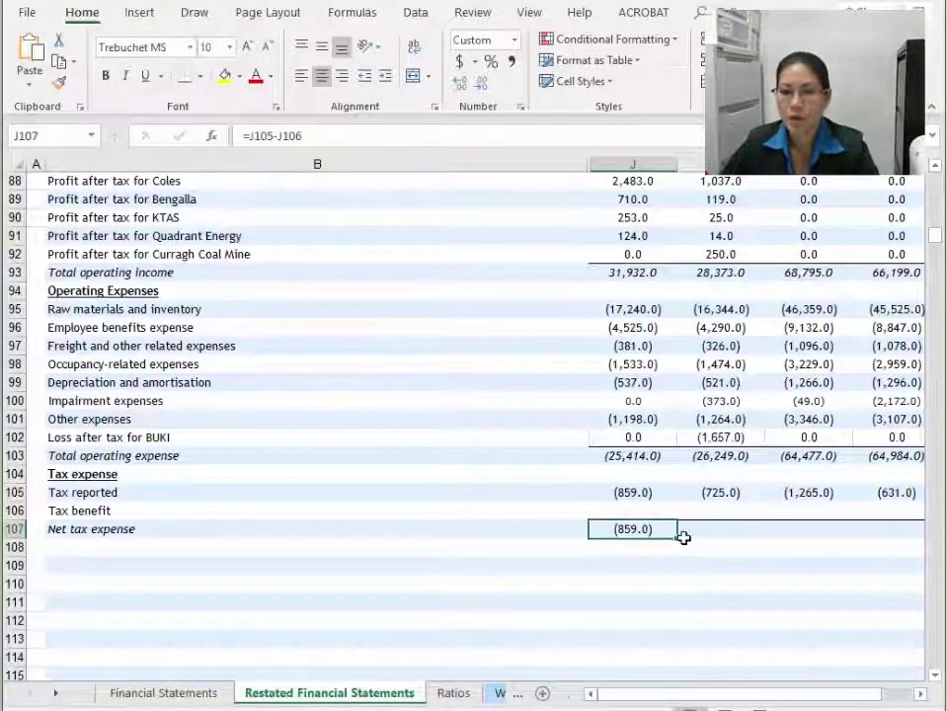
{"action": "left_click_drag", "start_coordinate": [680, 538], "coordinate": [907, 547]}
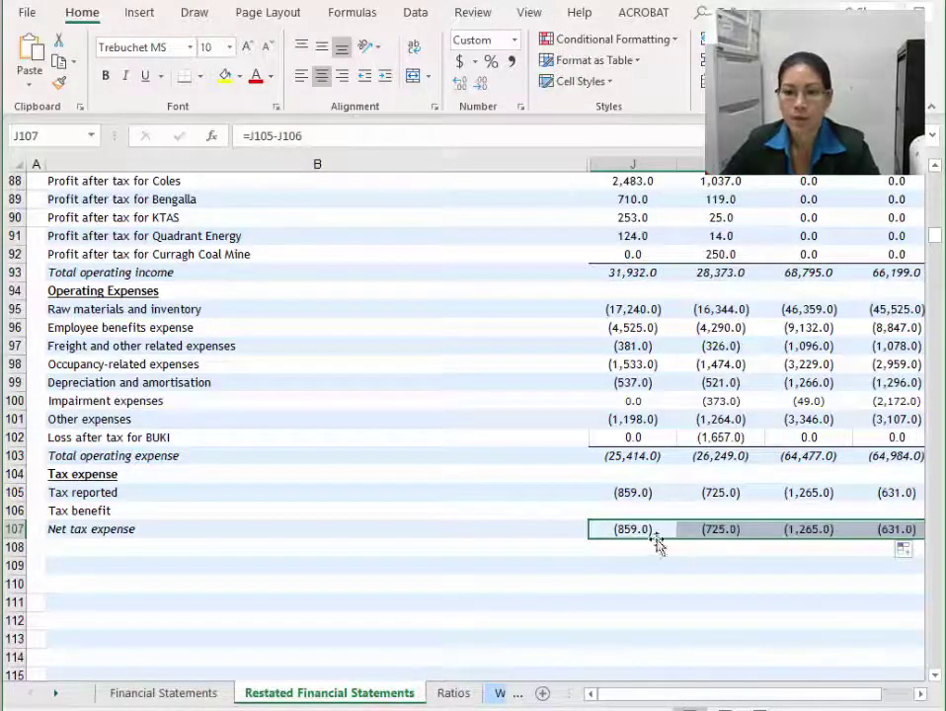
Review the Tax reported, Tax benefit and Net tax expense rows in the tax section.
{"action": "left_click", "coordinate": [633, 494]}
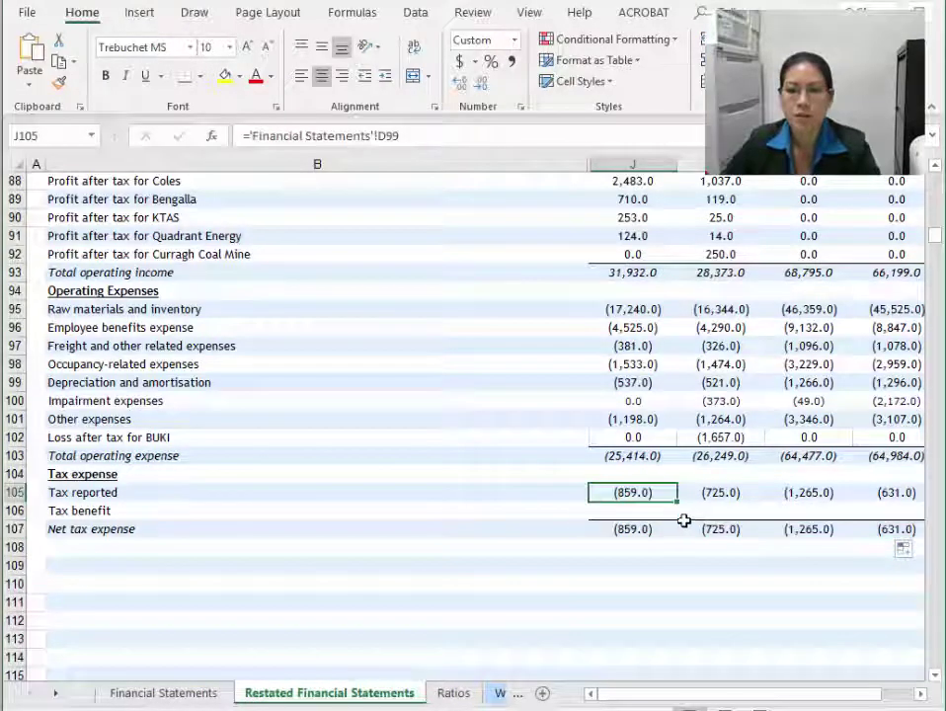
{"action": "left_click", "coordinate": [627, 512]}
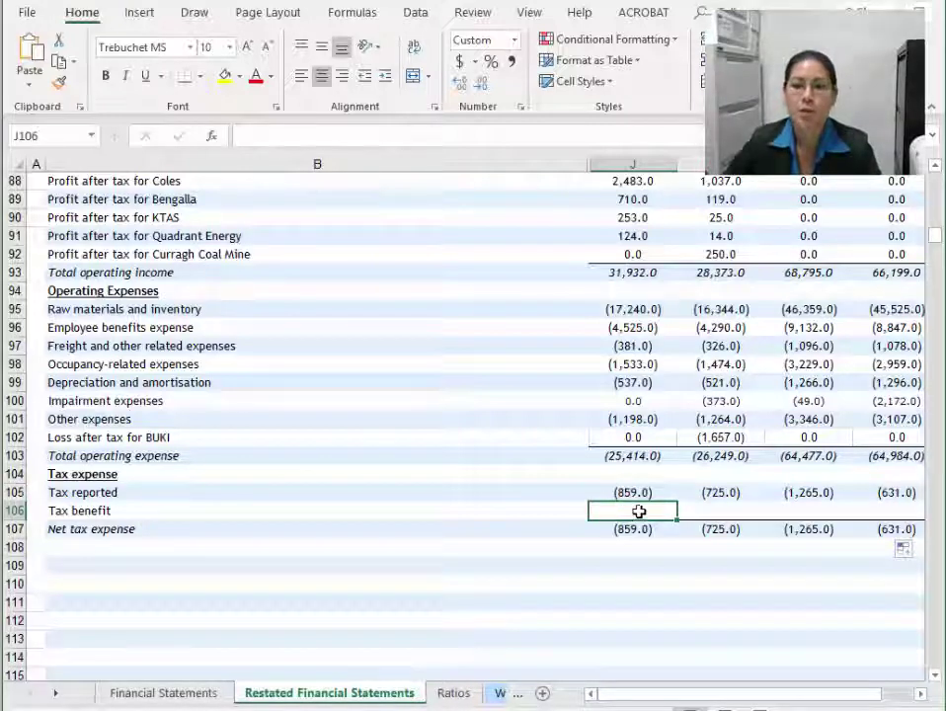
{"action": "left_click", "coordinate": [17, 511]}
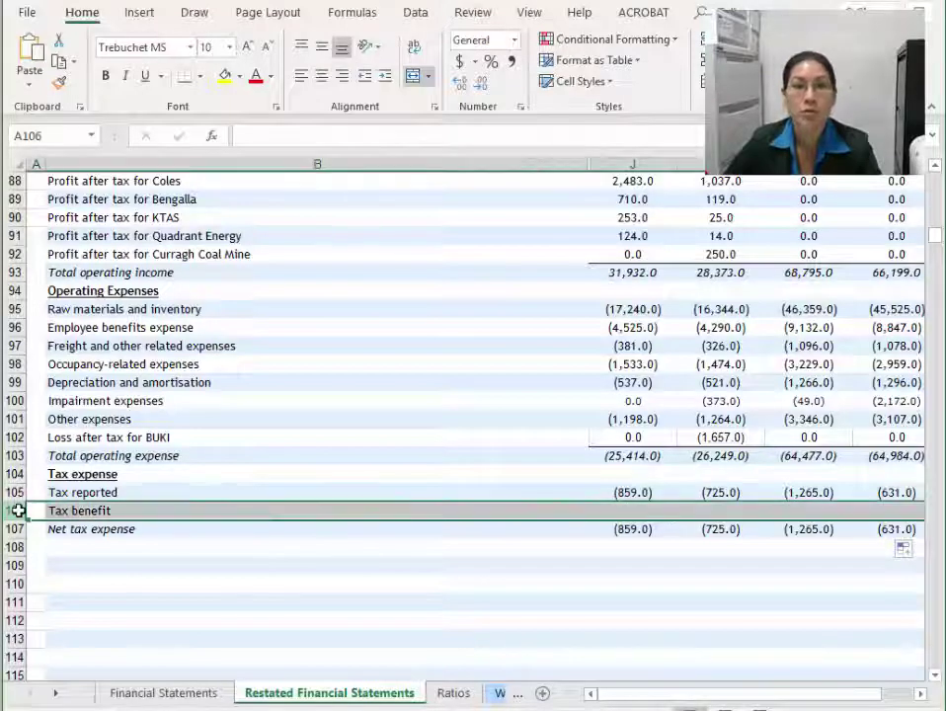
{"action": "left_click", "coordinate": [637, 529]}
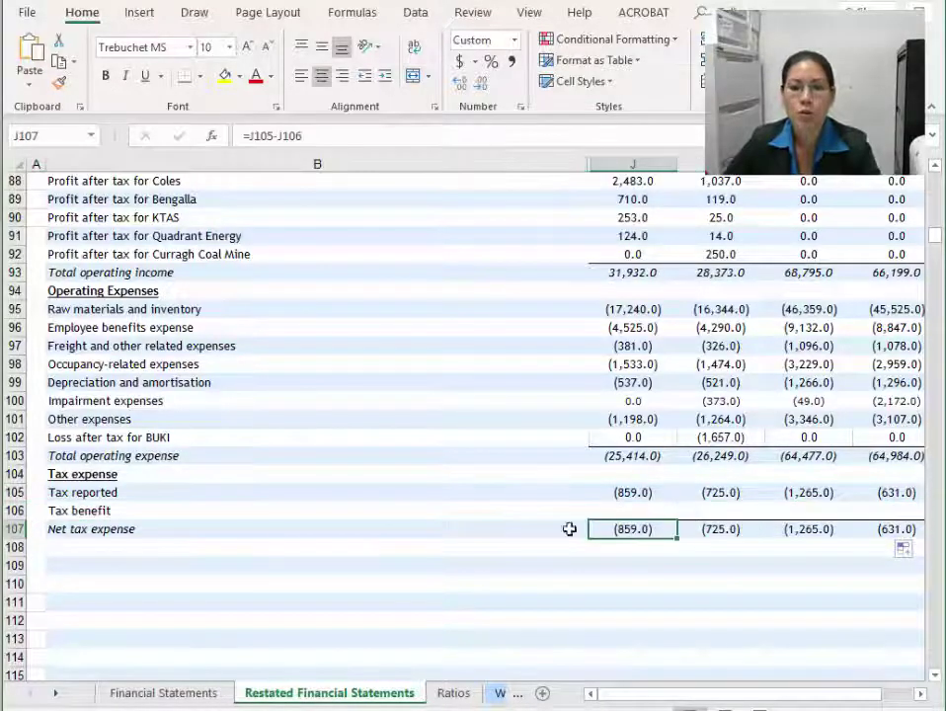
{"action": "left_click", "coordinate": [5, 530]}
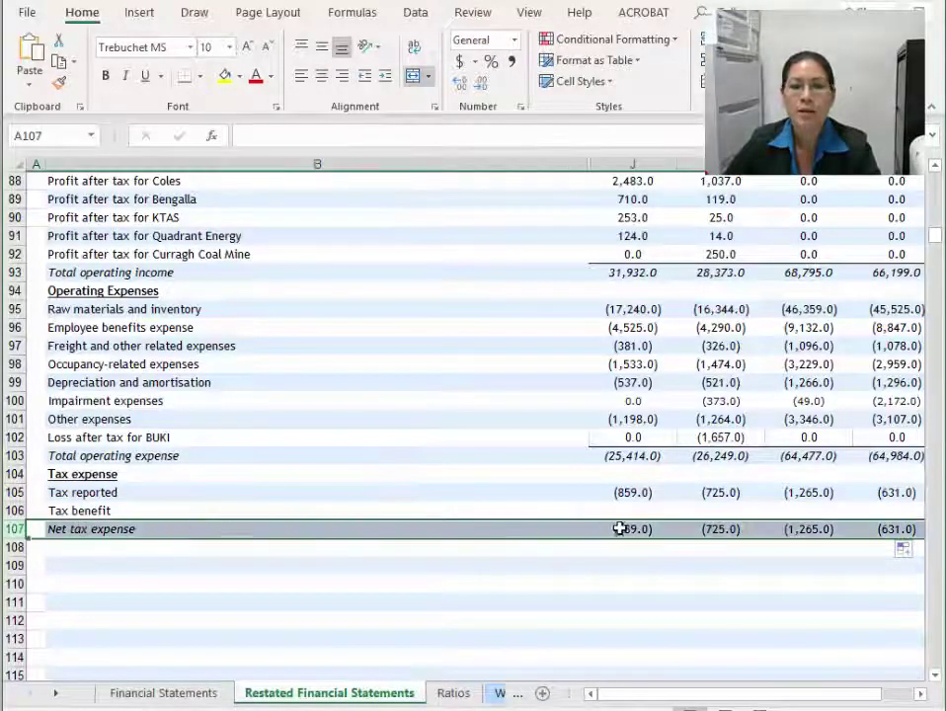
Check the restatement outline slide, then enter the heading "Operating CI" in B108 and underline it.
{"action": "left_click", "coordinate": [135, 551]}
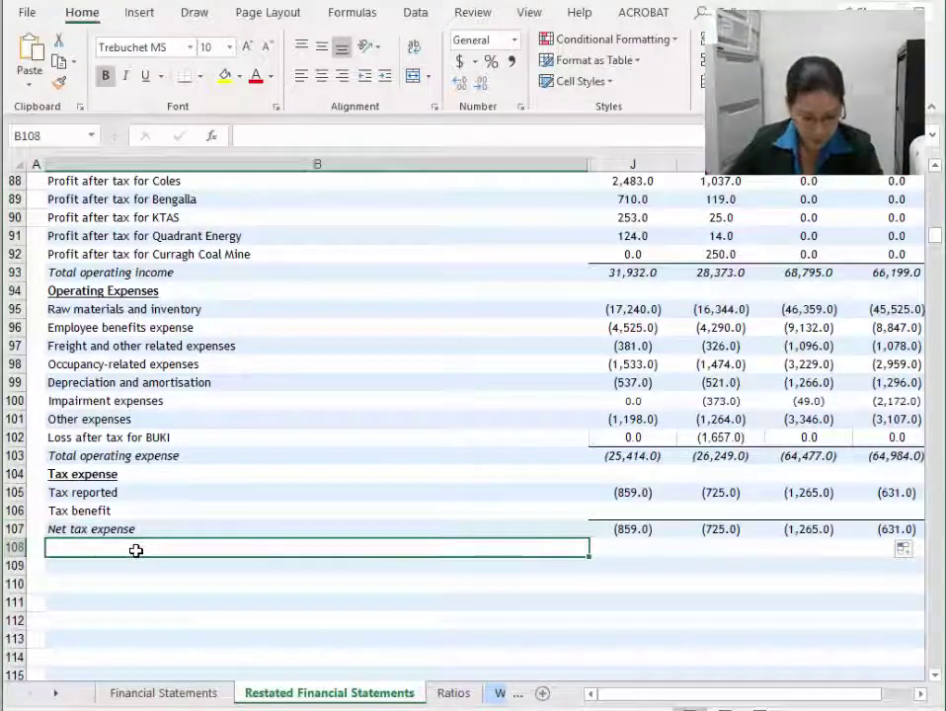
{"action": "key", "text": "alt+Tab"}
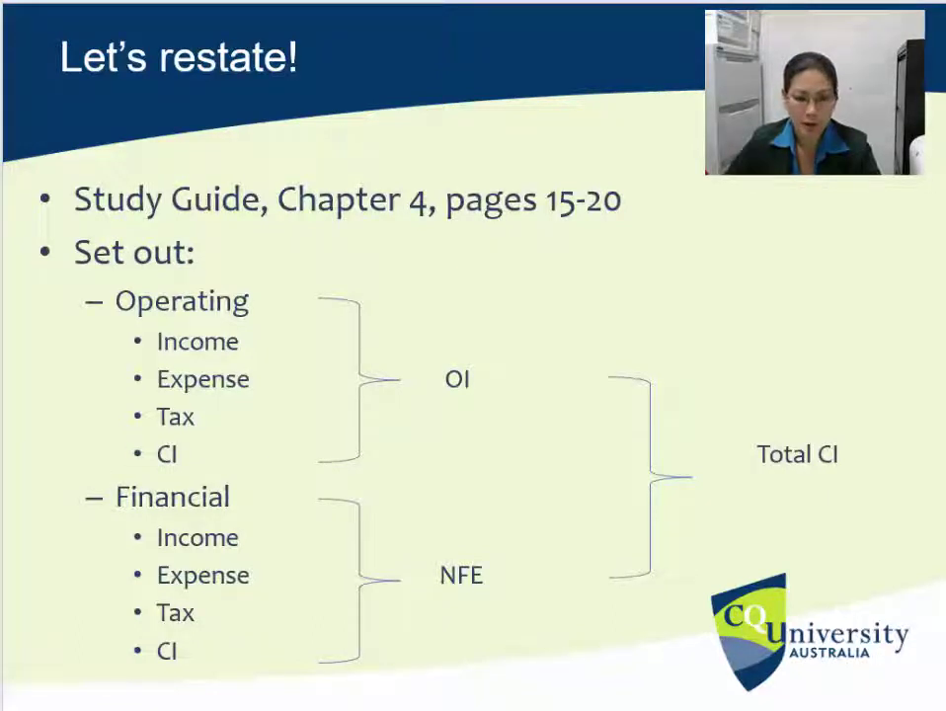
{"action": "key", "text": "alt+Tab"}
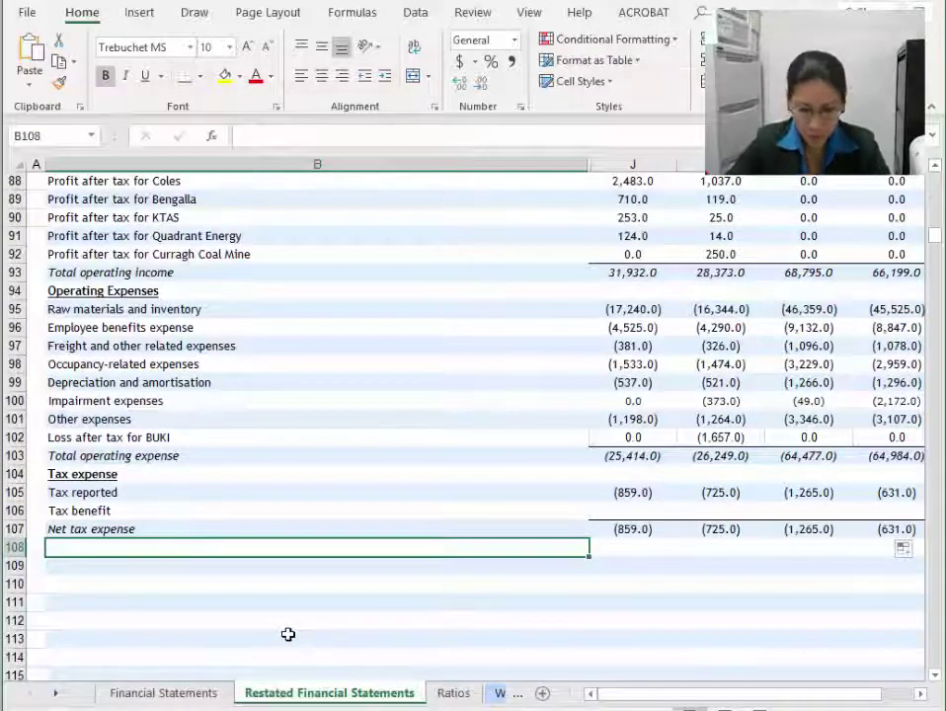
{"action": "type", "text": "Operati"}
{"action": "type", "text": "CI"}
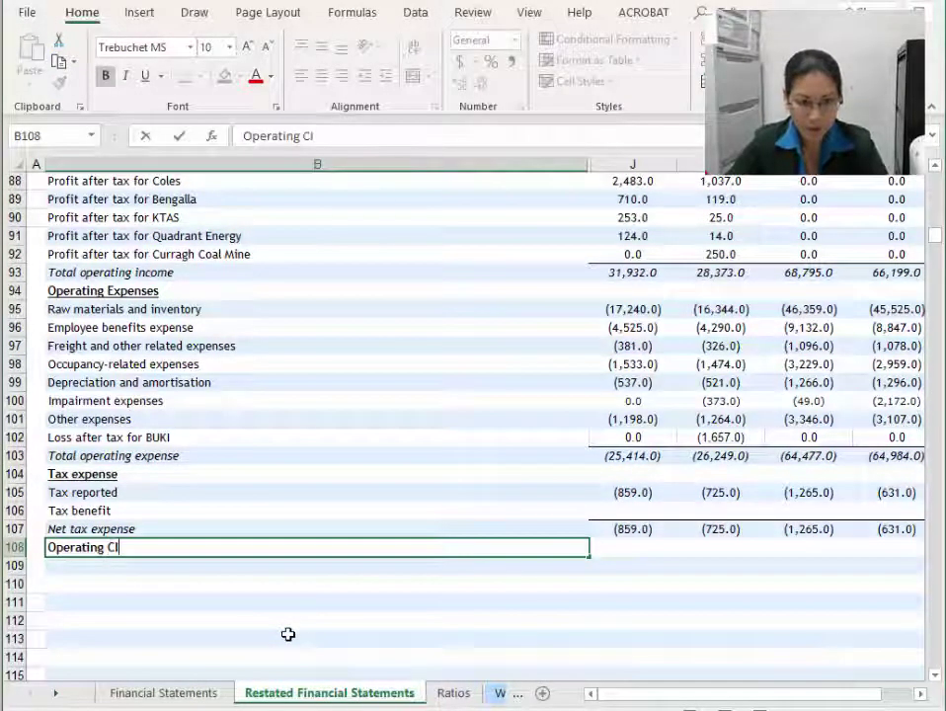
{"action": "key", "text": "Return"}
{"action": "key", "text": "Up"}
{"action": "key", "text": "ctrl+u"}
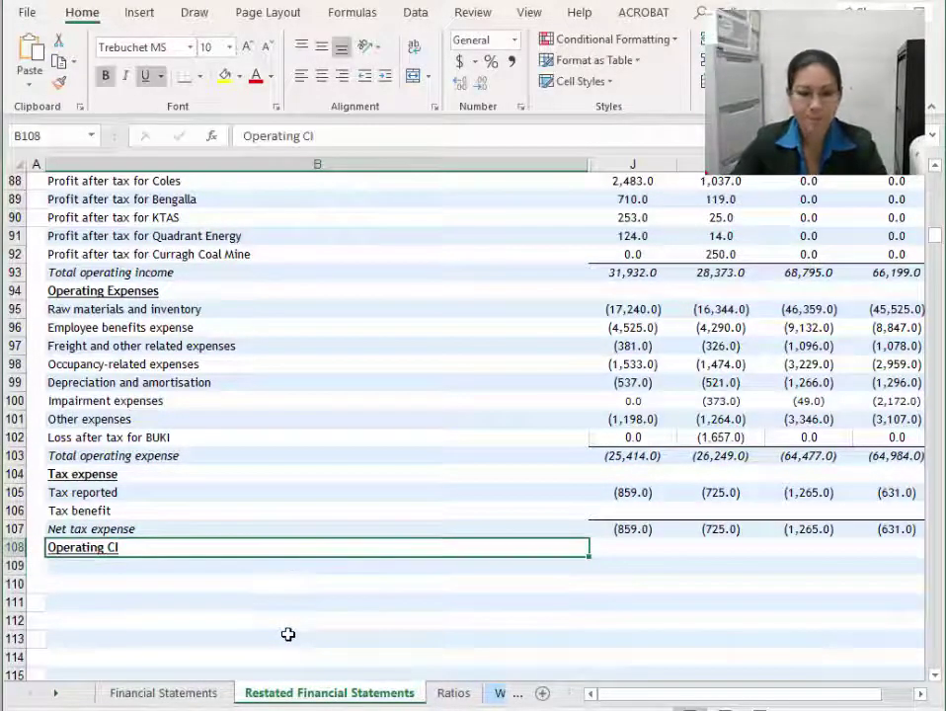
Link B109 to the label "Exchange differences on translation of foreign operations" in B112 of the Financial Statements sheet.
{"action": "key", "text": "Return"}
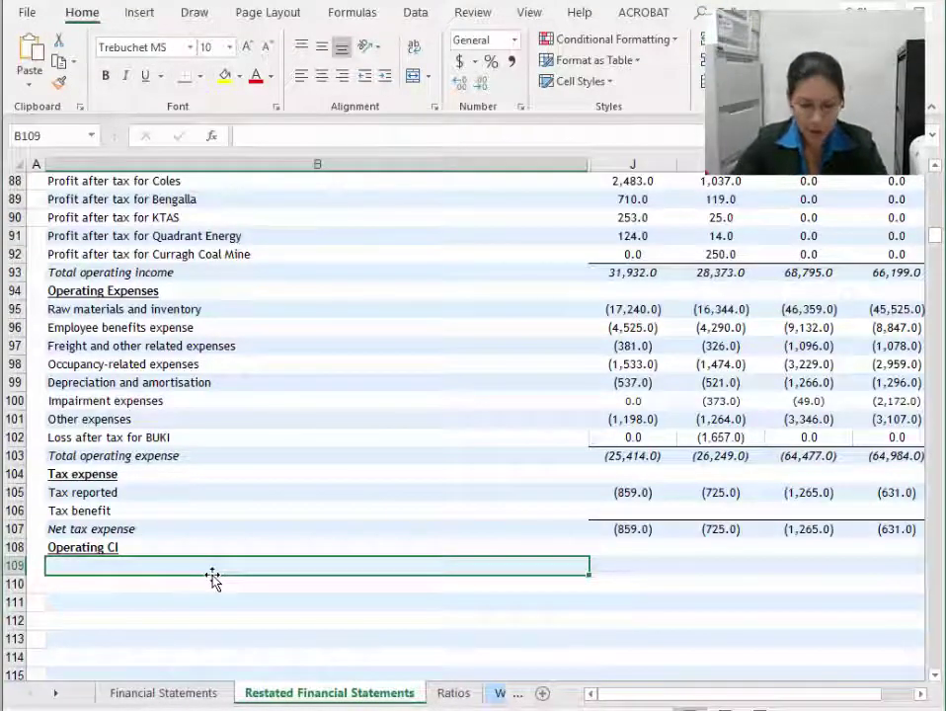
{"action": "type", "text": "="}
{"action": "left_click", "coordinate": [158, 693]}
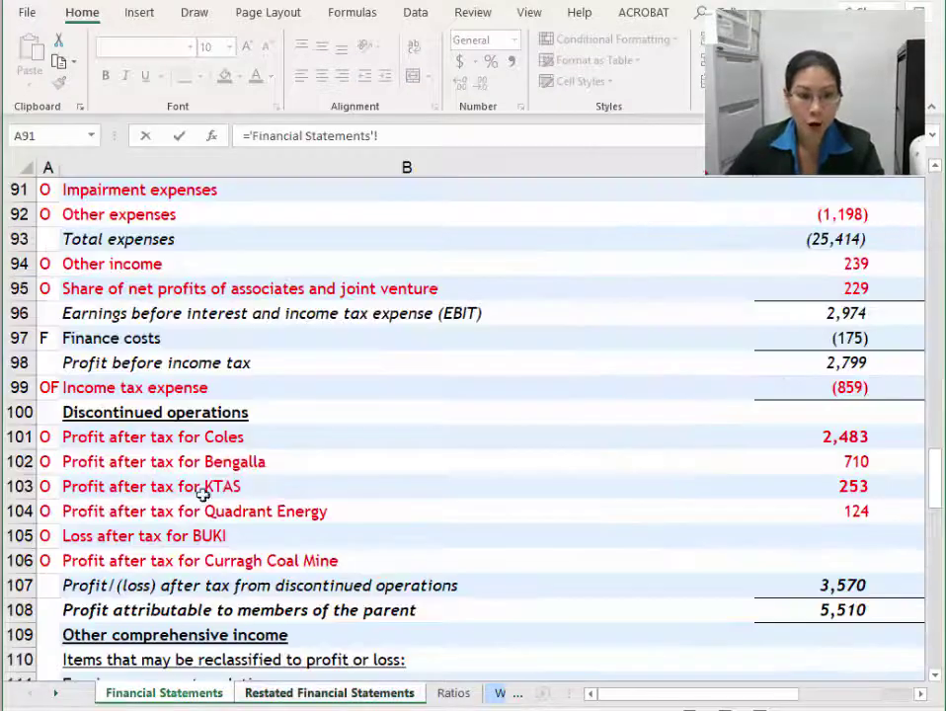
{"action": "scroll", "coordinate": [281, 473], "scroll_direction": "down", "scroll_amount": 5}
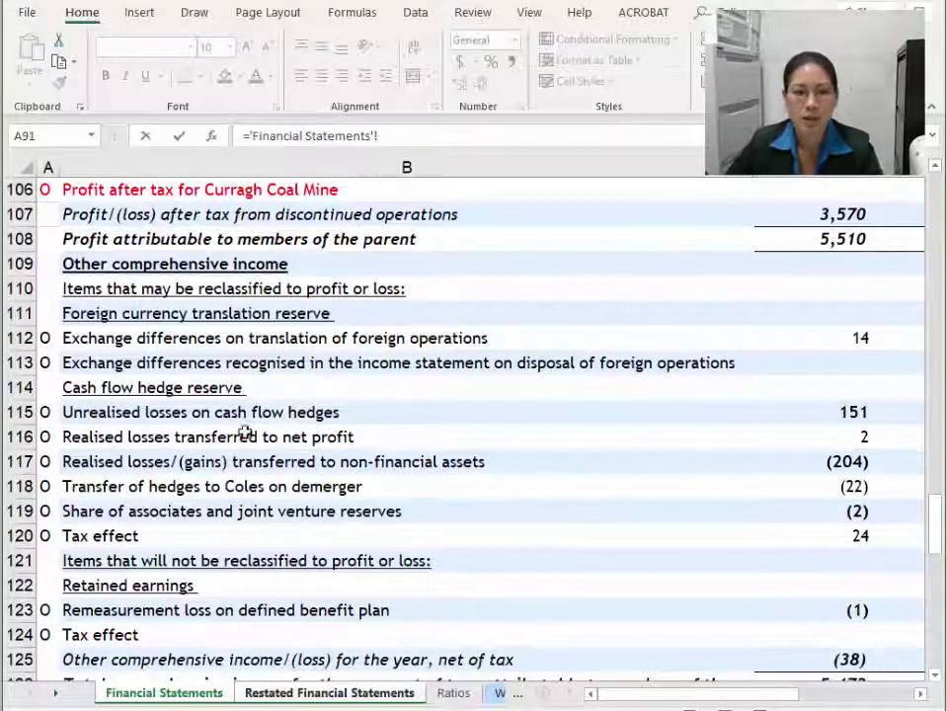
{"action": "left_click", "coordinate": [108, 338]}
{"action": "key", "text": "Return"}
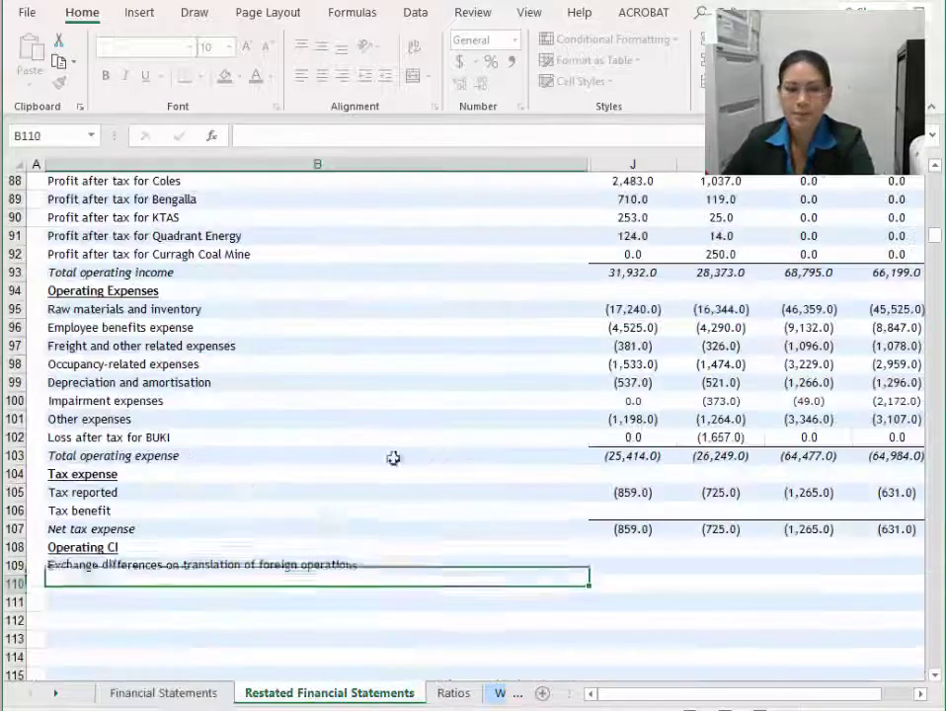
Fill the label link from B109 down to B110 without formatting.
{"action": "left_click", "coordinate": [197, 568]}
{"action": "left_click_drag", "start_coordinate": [590, 572], "coordinate": [589, 591]}
{"action": "left_click", "coordinate": [603, 605]}
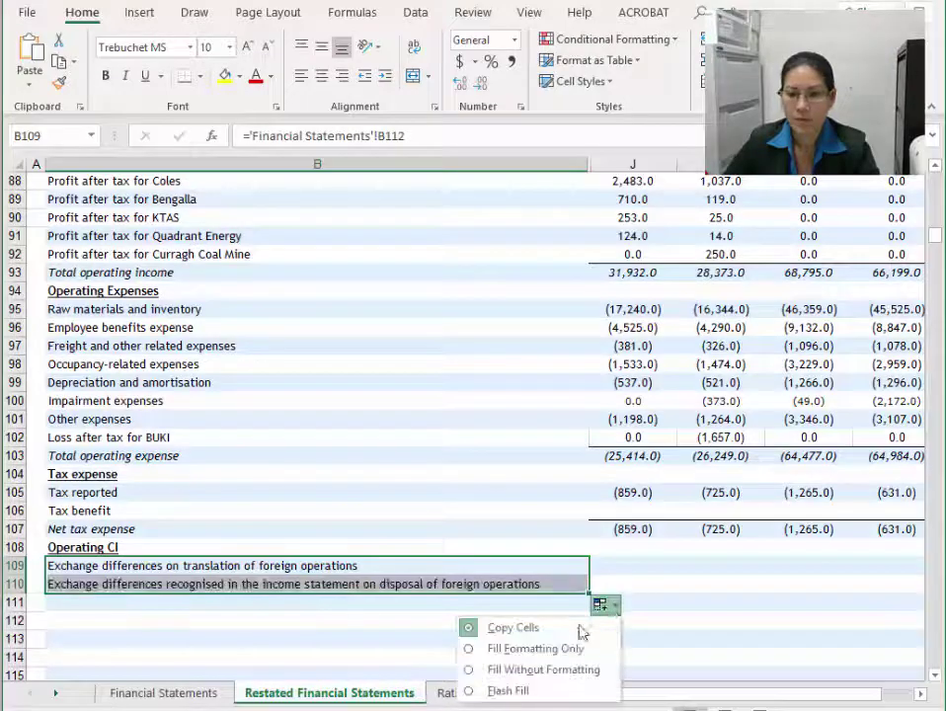
{"action": "left_click", "coordinate": [545, 670]}
Link J109 to cell D112 of the Financial Statements sheet for the foreign operations translation differences.
{"action": "left_click", "coordinate": [632, 565]}
{"action": "type", "text": "="}
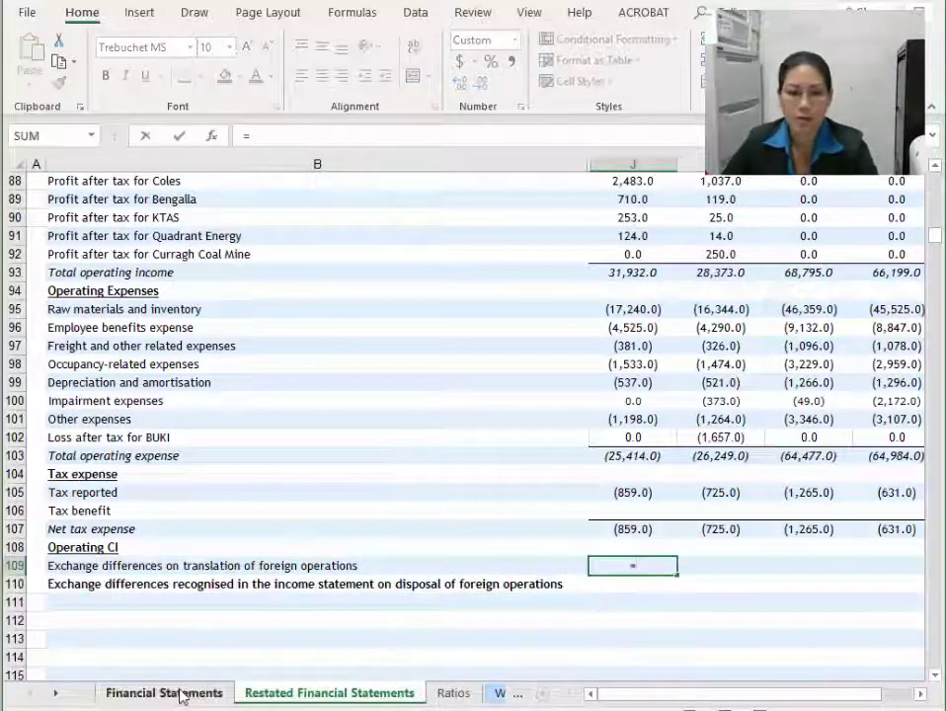
{"action": "left_click", "coordinate": [184, 696]}
{"action": "left_click", "coordinate": [840, 340]}
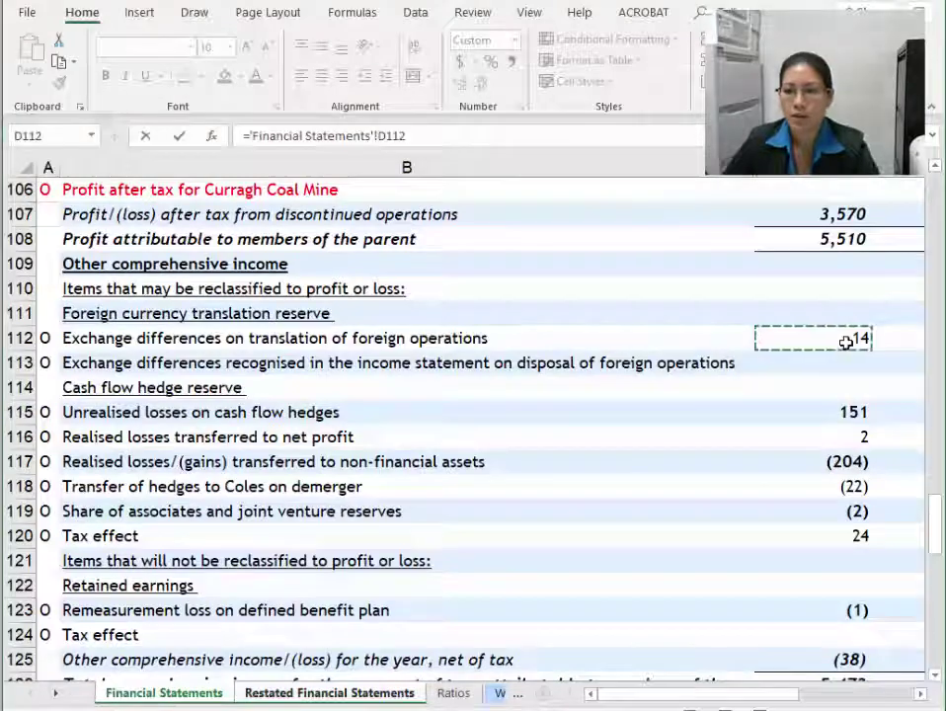
{"action": "key", "text": "Return"}
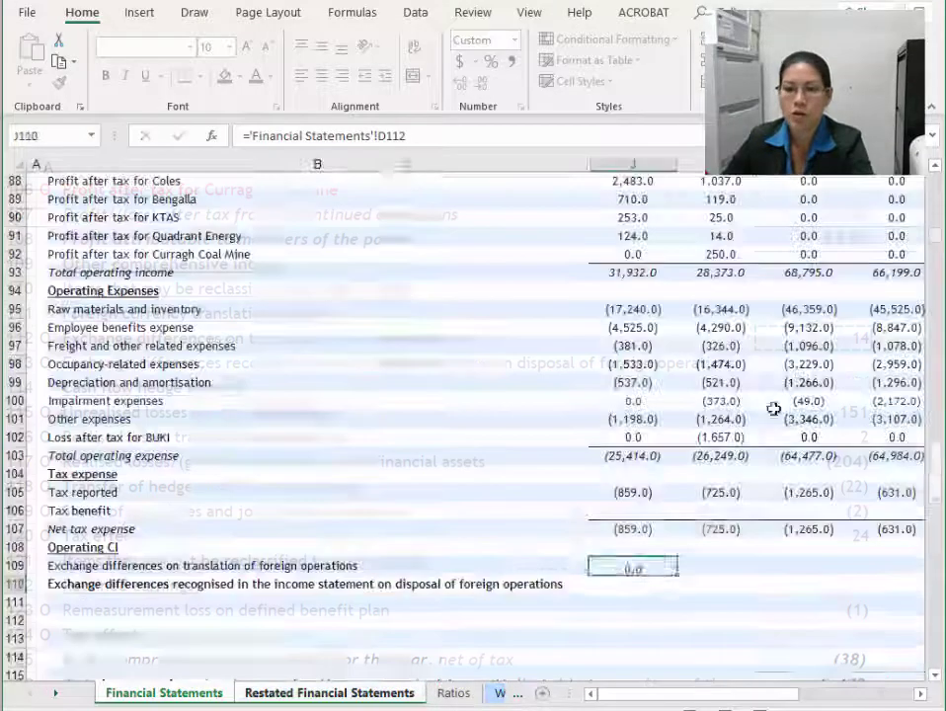
Fill the J109 link down to J110 without formatting and extend both rows across to column M.
{"action": "left_click", "coordinate": [655, 566]}
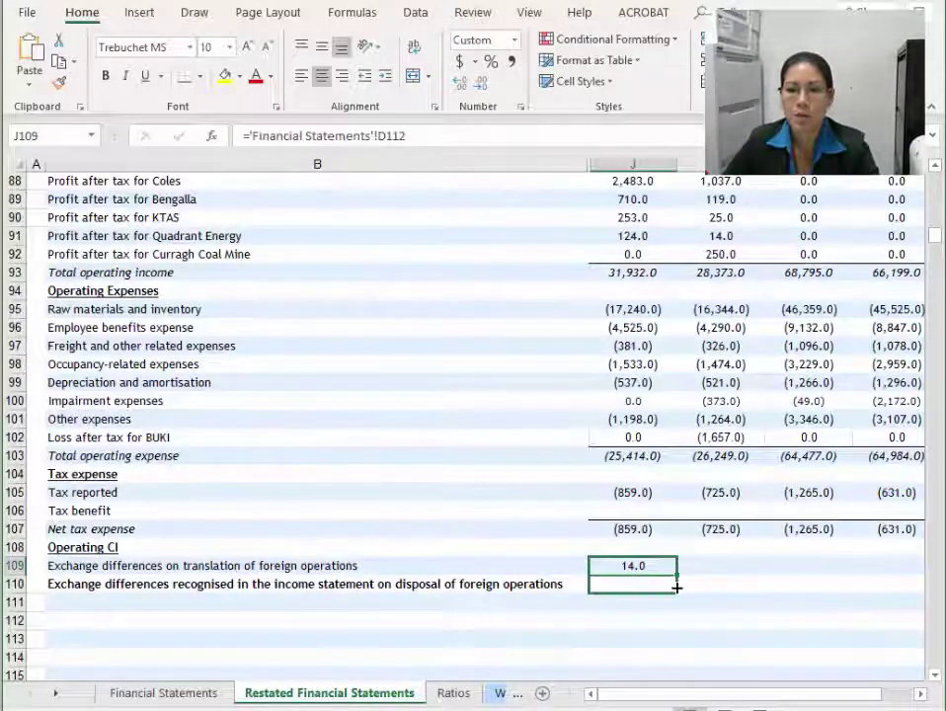
{"action": "left_click_drag", "start_coordinate": [676, 576], "coordinate": [678, 595]}
{"action": "left_click", "coordinate": [696, 608]}
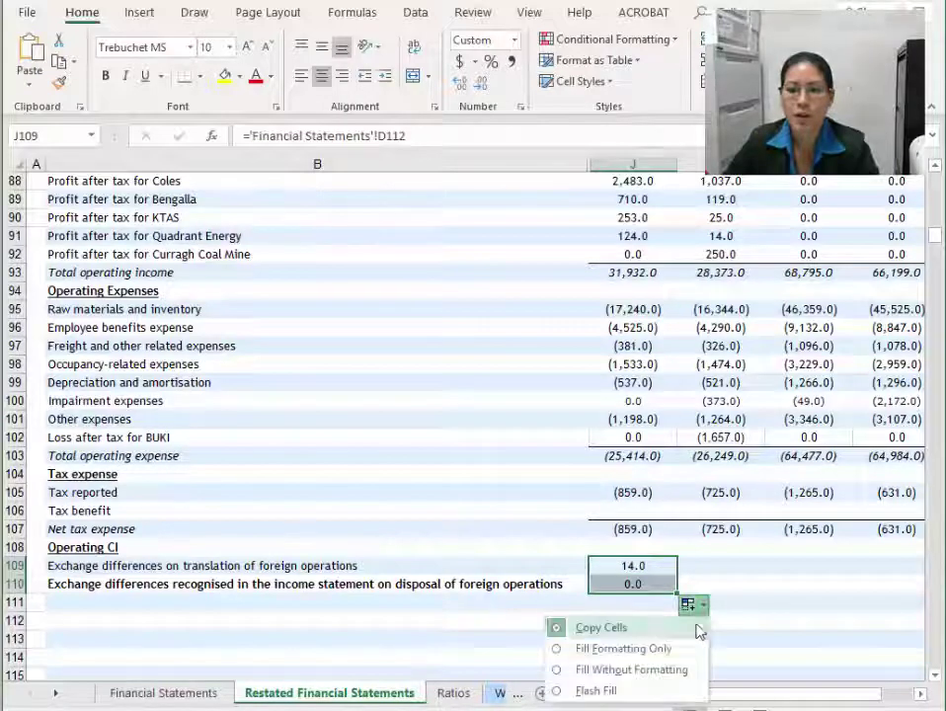
{"action": "left_click", "coordinate": [675, 671]}
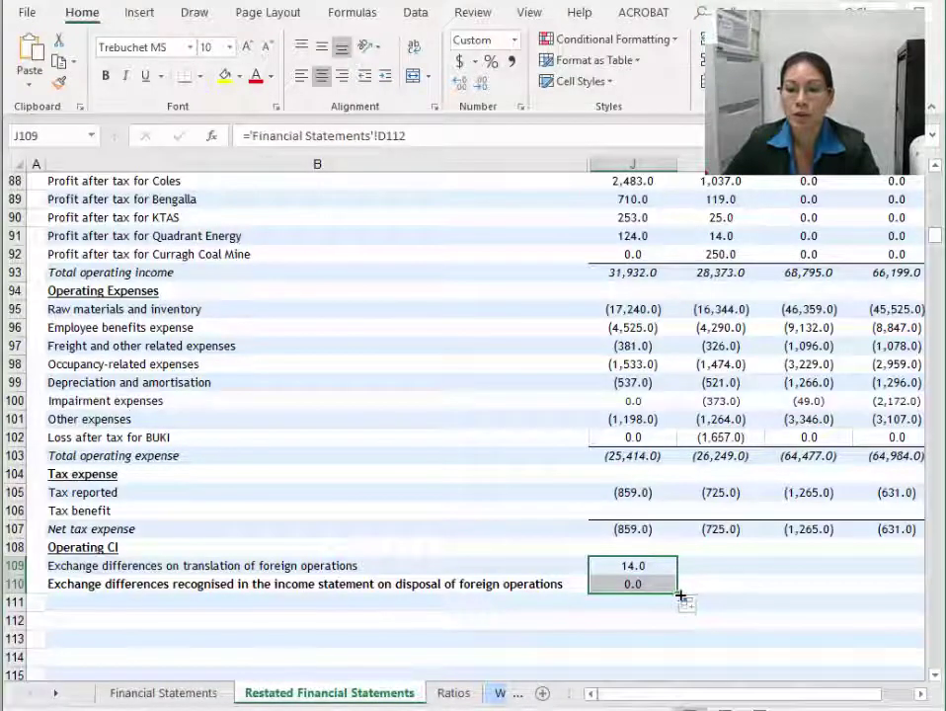
{"action": "left_click_drag", "start_coordinate": [678, 592], "coordinate": [904, 599]}
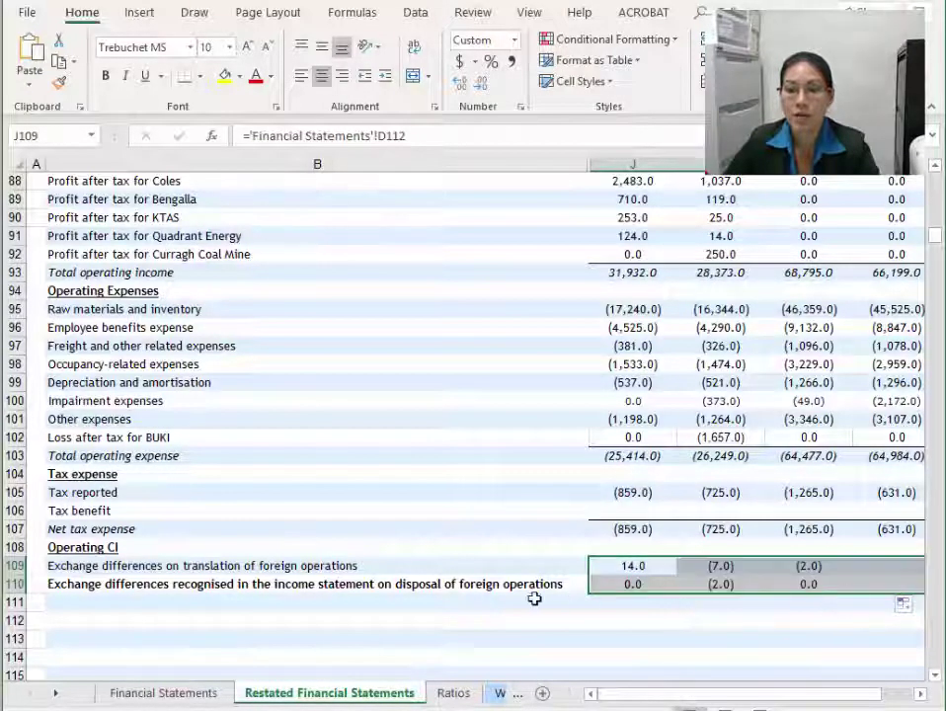
On the Financial Statements sheet, colour the two Exchange differences rows, 112 and 113, red.
{"action": "left_click", "coordinate": [117, 584]}
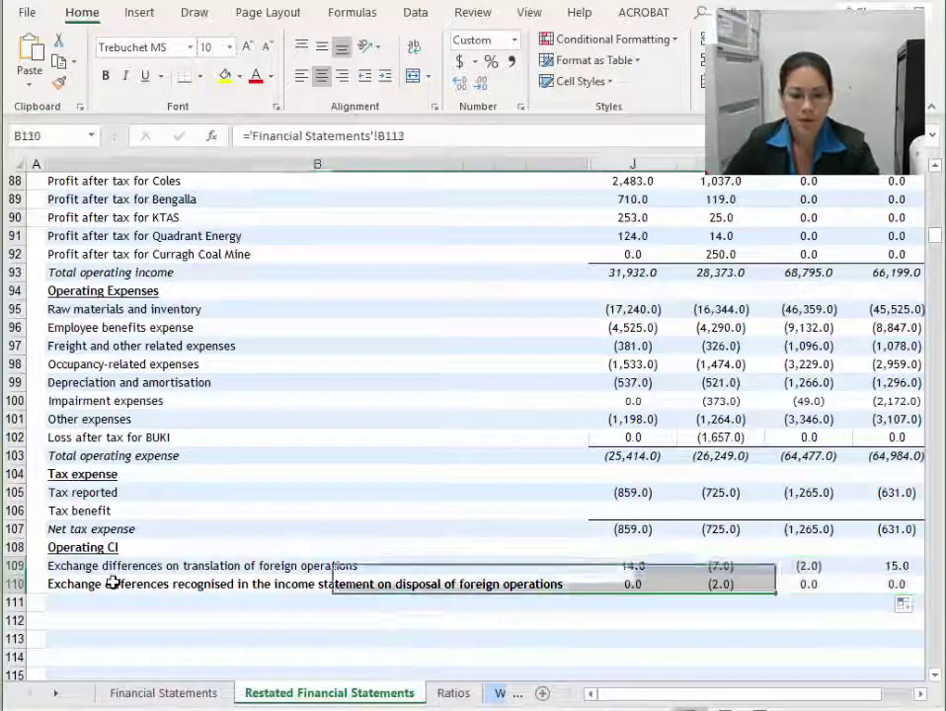
{"action": "left_click", "coordinate": [163, 607]}
{"action": "left_click", "coordinate": [163, 693]}
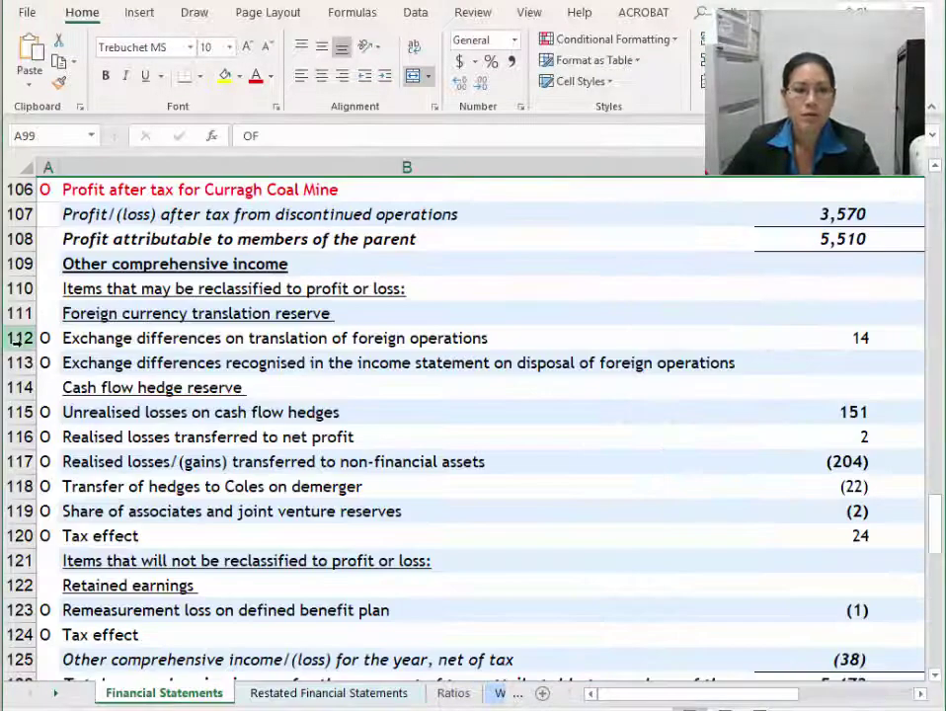
{"action": "left_click_drag", "start_coordinate": [14, 338], "coordinate": [21, 363]}
{"action": "left_click", "coordinate": [255, 76]}
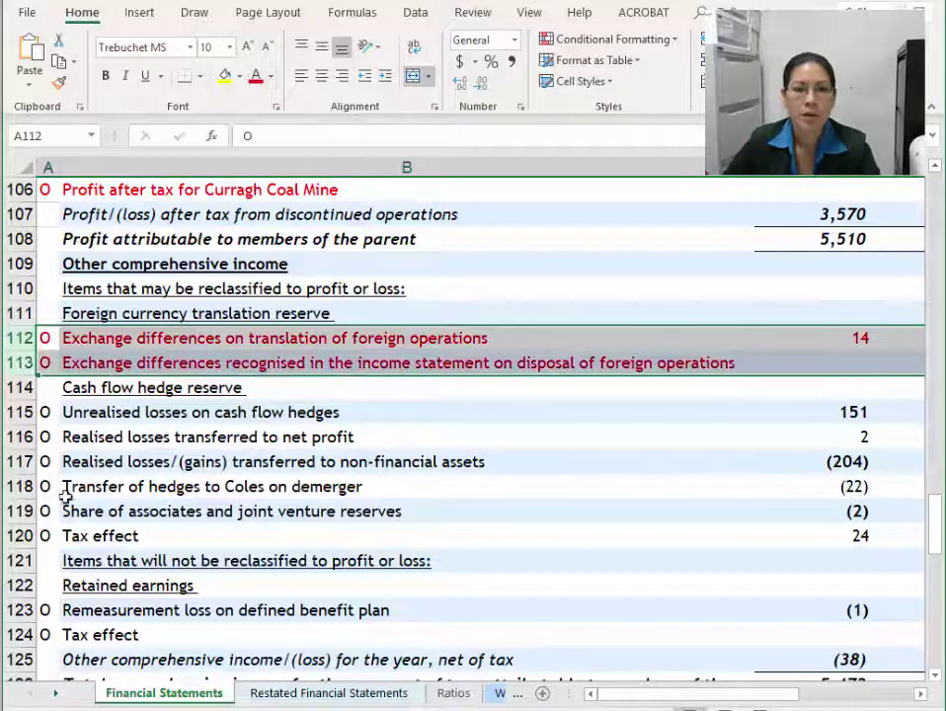
Link B111 of the restated statements to cell B115 of the Financial Statements sheet for the unrealised cash flow hedge losses label.
{"action": "left_click", "coordinate": [79, 412]}
{"action": "left_click_drag", "start_coordinate": [17, 412], "coordinate": [46, 536]}
{"action": "left_click", "coordinate": [259, 417]}
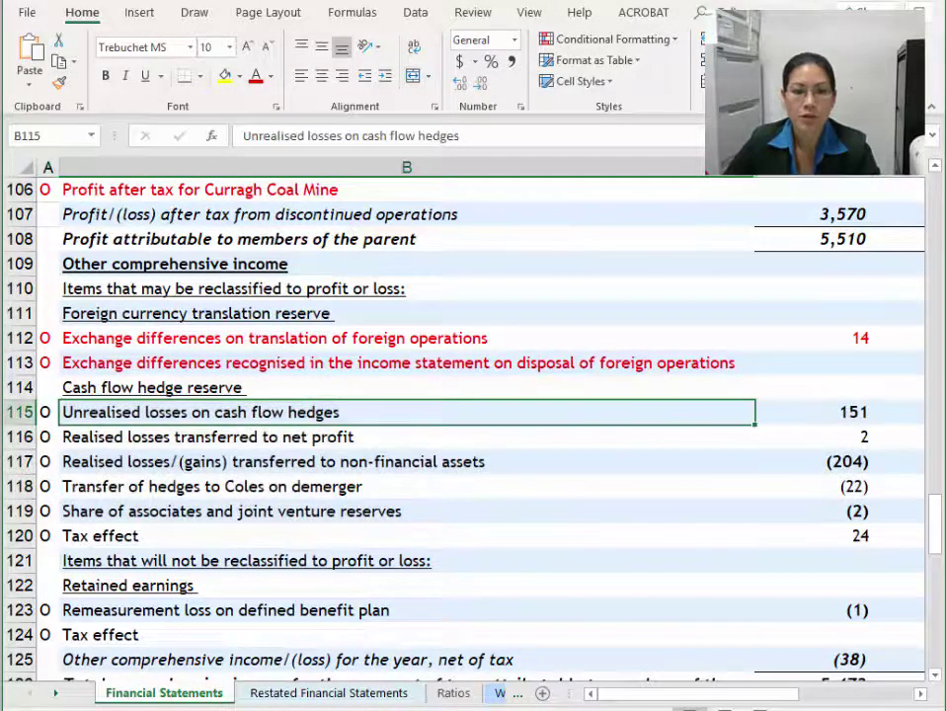
{"action": "left_click", "coordinate": [321, 695]}
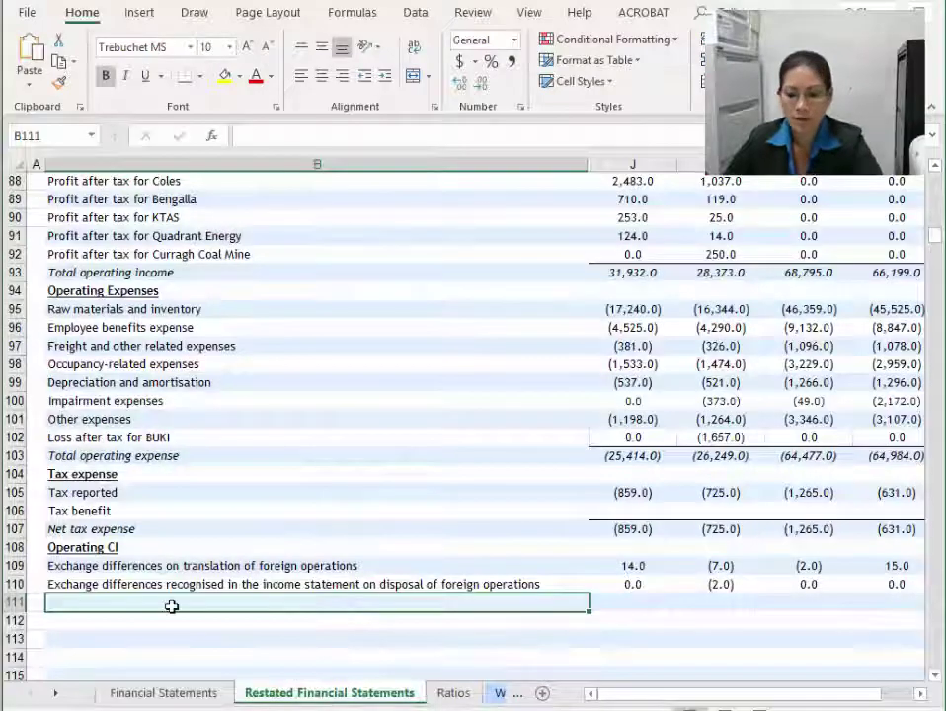
{"action": "type", "text": "="}
{"action": "left_click", "coordinate": [150, 695]}
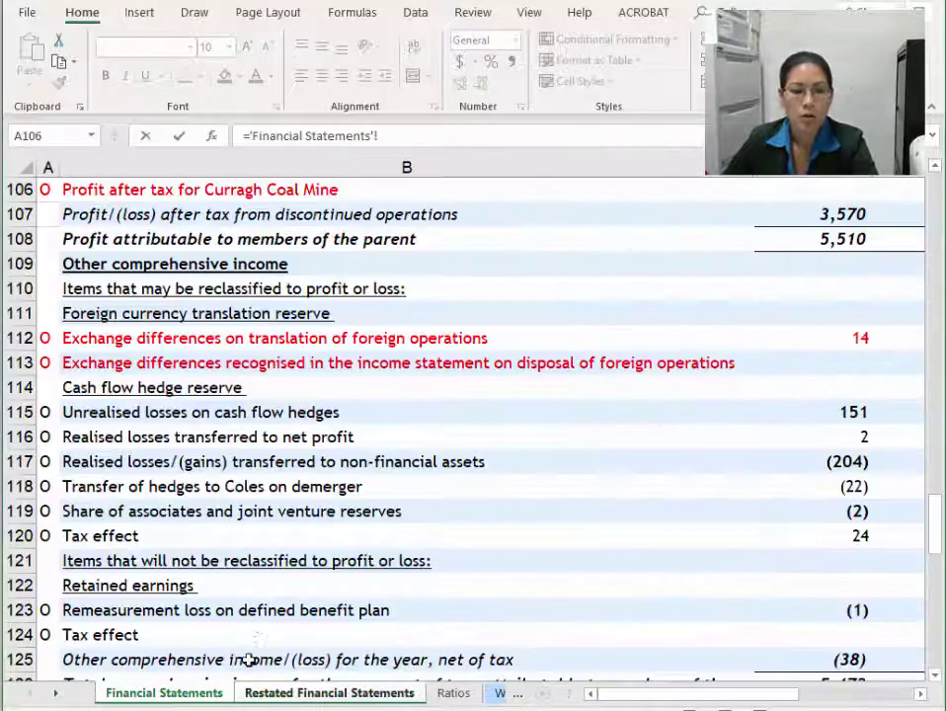
{"action": "left_click", "coordinate": [163, 412]}
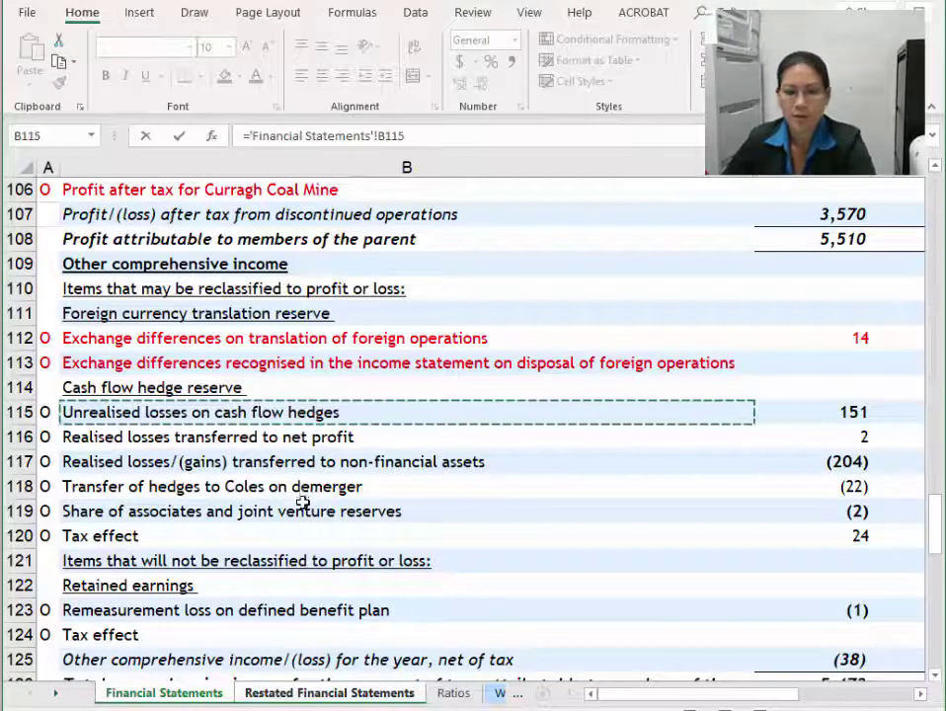
{"action": "key", "text": "Return"}
Fill the B111 label link down to B120 without formatting and clear the surplus labels in B117:B120.
{"action": "scroll", "coordinate": [539, 533], "scroll_direction": "down", "scroll_amount": 2}
{"action": "left_click", "coordinate": [524, 491]}
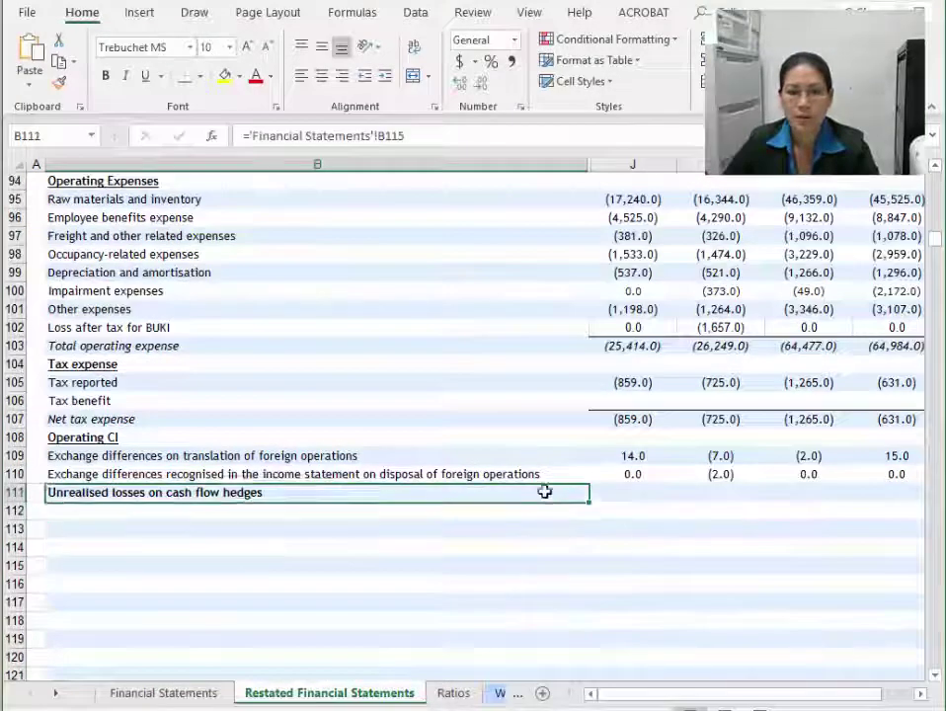
{"action": "left_click_drag", "start_coordinate": [585, 508], "coordinate": [596, 567]}
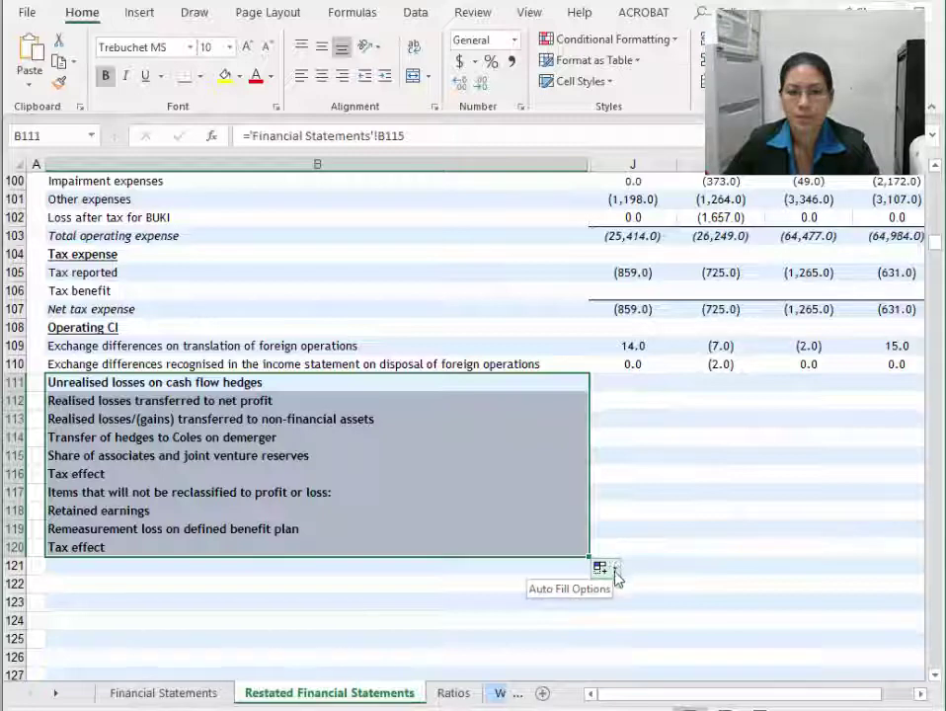
{"action": "left_click", "coordinate": [613, 570]}
{"action": "left_click", "coordinate": [573, 630]}
{"action": "left_click_drag", "start_coordinate": [127, 491], "coordinate": [119, 545]}
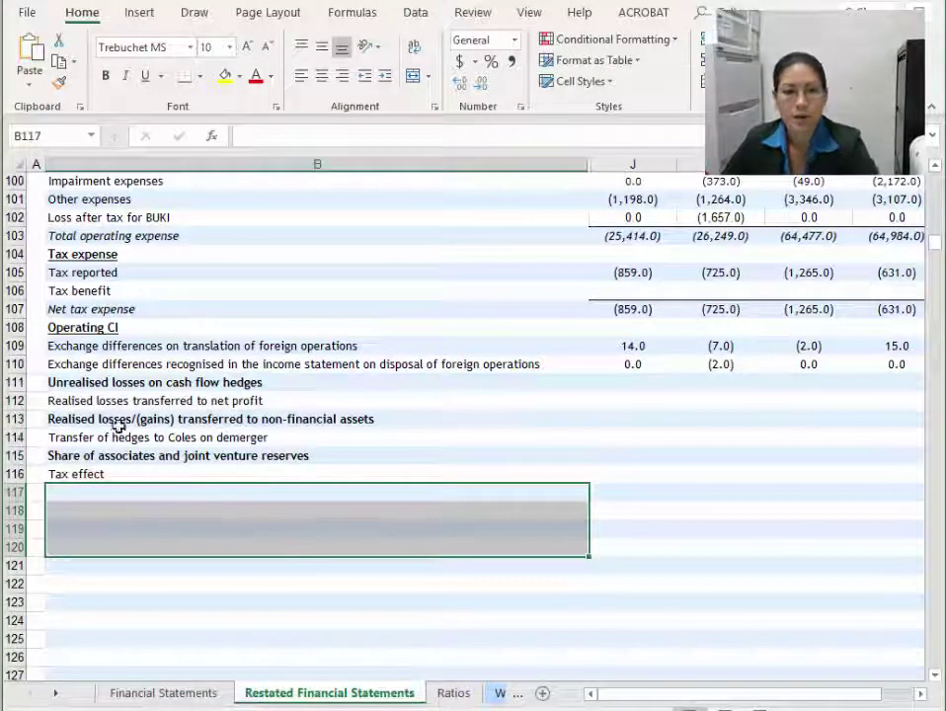
Remove the bold formatting from the labels in B111, B113 and B115.
{"action": "left_click", "coordinate": [129, 384]}
{"action": "key", "text": "ctrl+b"}
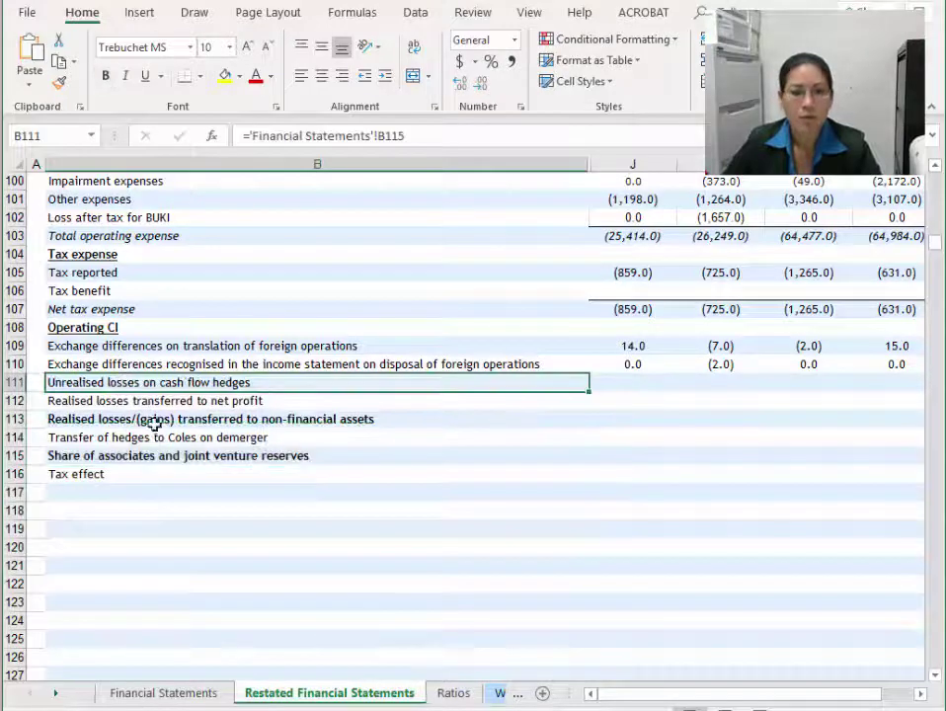
{"action": "left_click", "coordinate": [148, 419]}
{"action": "key", "text": "ctrl+b"}
{"action": "left_click", "coordinate": [134, 456]}
{"action": "key", "text": "ctrl+b"}
On the Financial Statements sheet, colour the cash flow hedge reserve rows 115 to 120 red.
{"action": "left_click", "coordinate": [164, 692]}
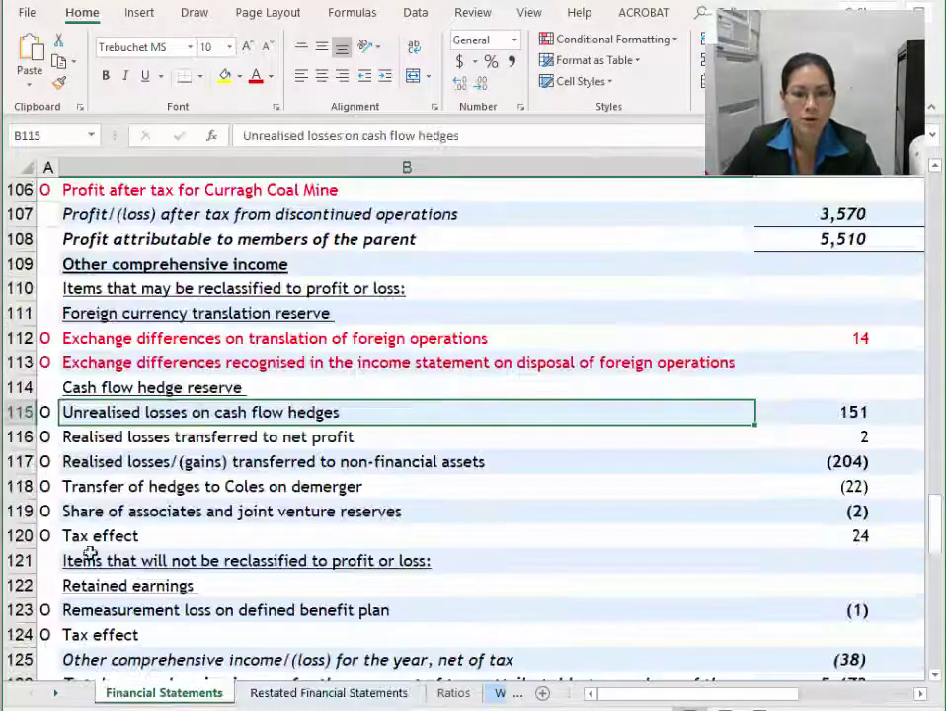
{"action": "left_click_drag", "start_coordinate": [20, 412], "coordinate": [24, 535]}
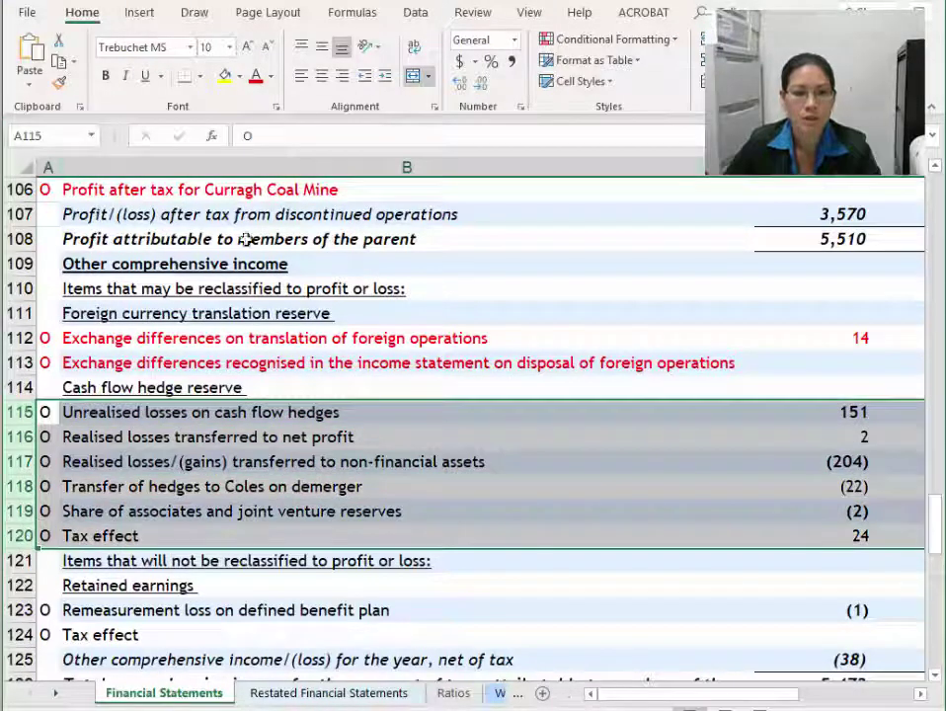
{"action": "left_click", "coordinate": [255, 79]}
{"action": "left_click", "coordinate": [847, 412]}
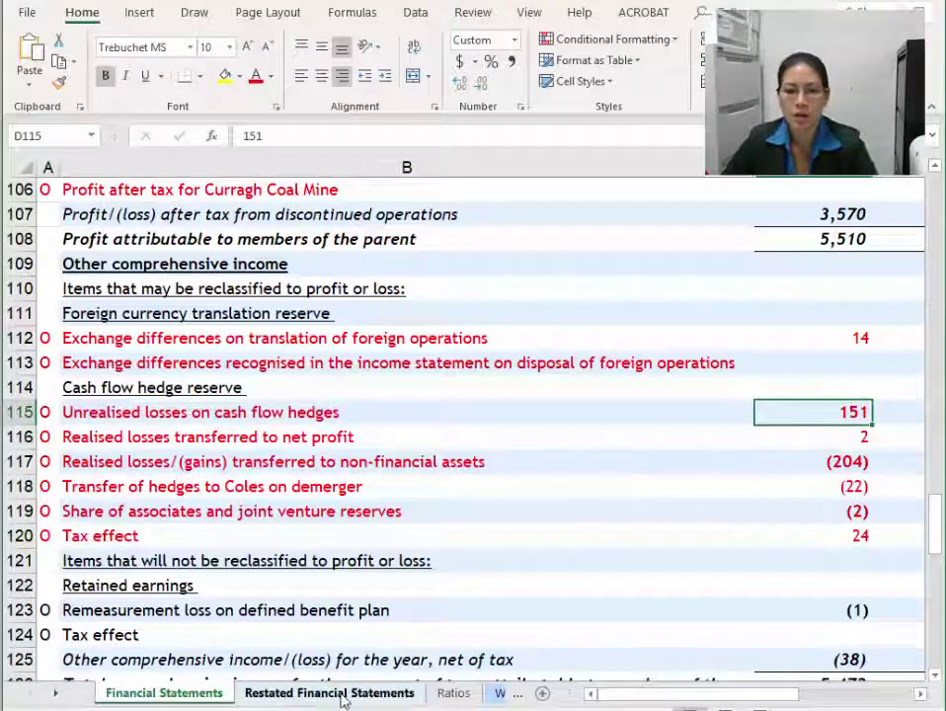
{"action": "left_click", "coordinate": [168, 413]}
Link J111 of the restated statements to cell D115 of the Financial Statements sheet for the unrealised hedge losses.
{"action": "left_click", "coordinate": [309, 694]}
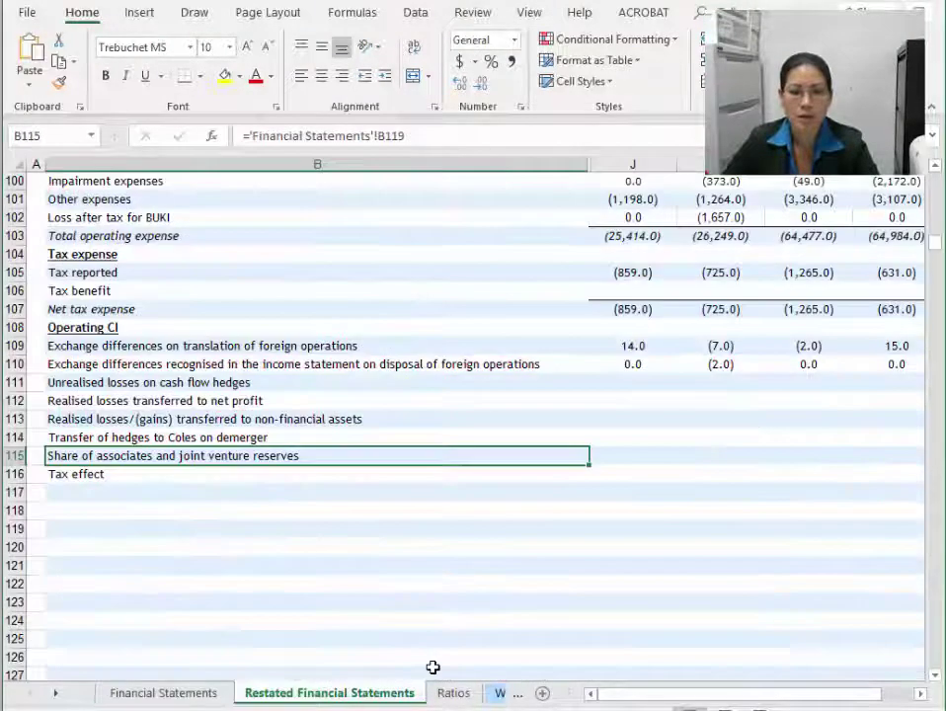
{"action": "left_click", "coordinate": [129, 382]}
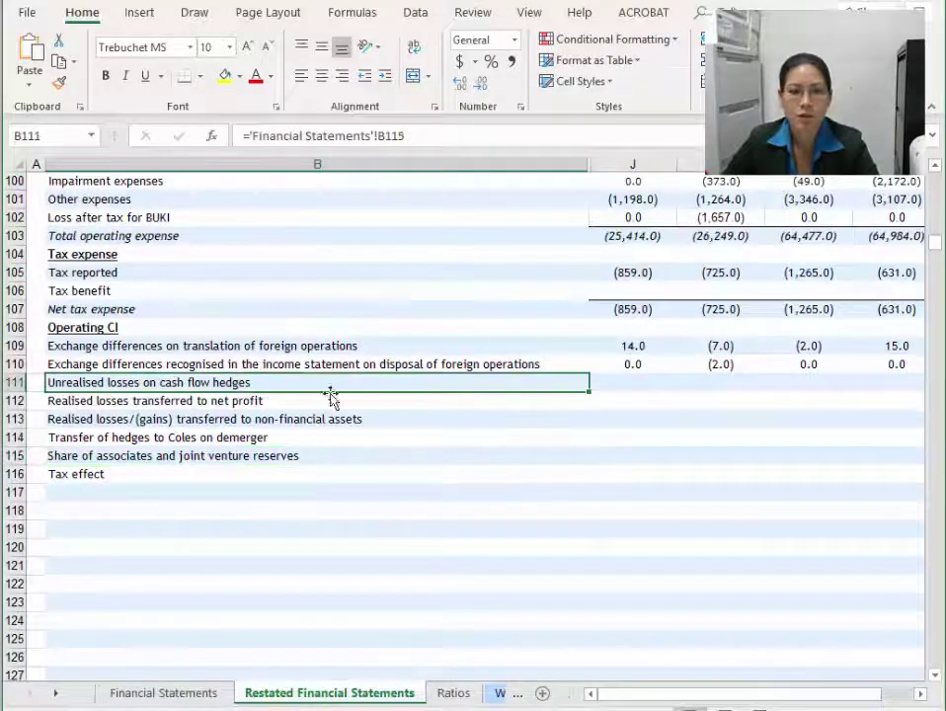
{"action": "left_click", "coordinate": [642, 384]}
{"action": "type", "text": "="}
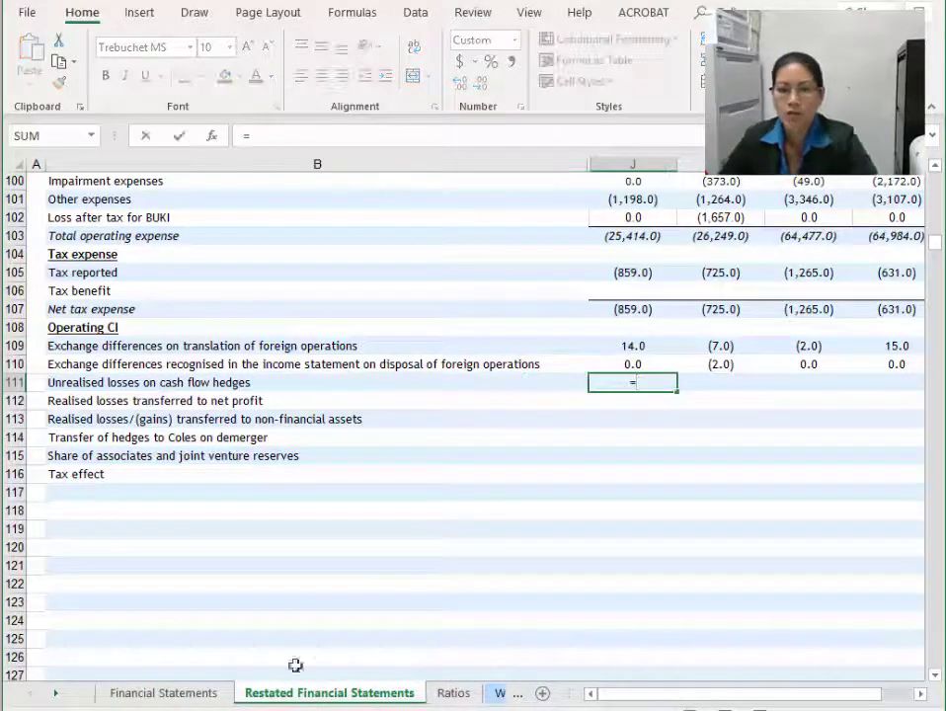
{"action": "left_click", "coordinate": [189, 697]}
{"action": "left_click", "coordinate": [827, 408]}
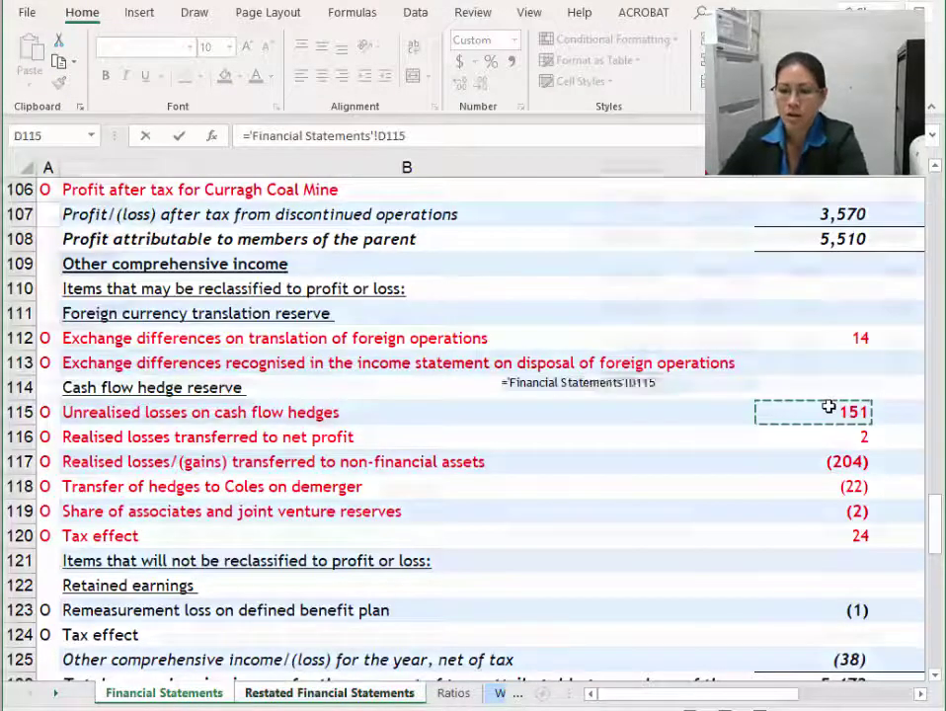
{"action": "key", "text": "Return"}
Fill the J111 link down to J116 without formatting and extend rows 111 to 116 across to column M.
{"action": "left_click", "coordinate": [647, 387]}
{"action": "left_click_drag", "start_coordinate": [678, 392], "coordinate": [676, 484]}
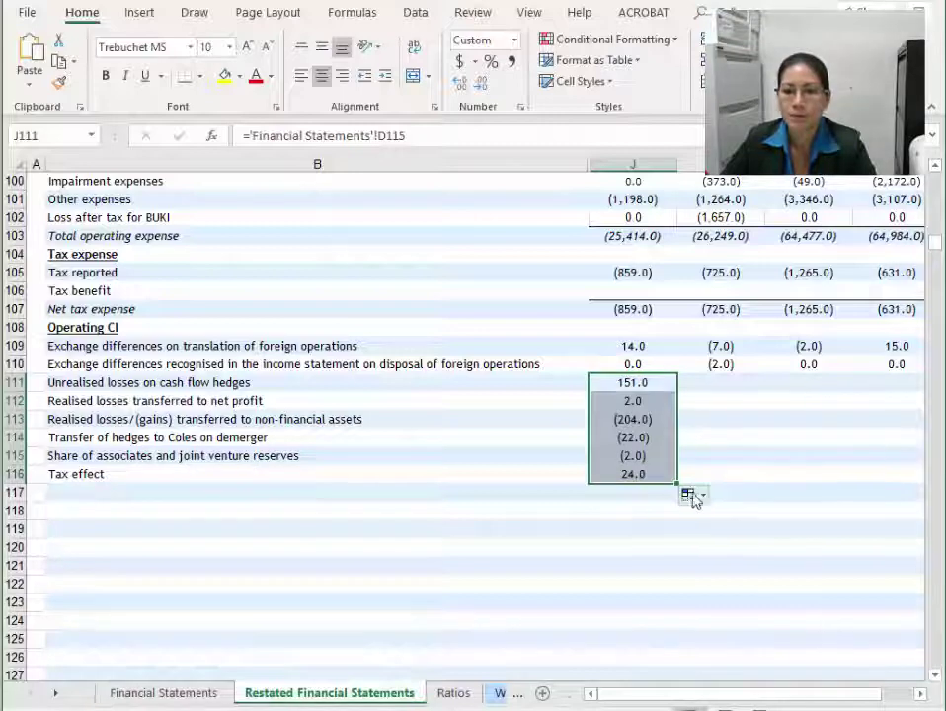
{"action": "left_click", "coordinate": [700, 497]}
{"action": "left_click", "coordinate": [684, 497]}
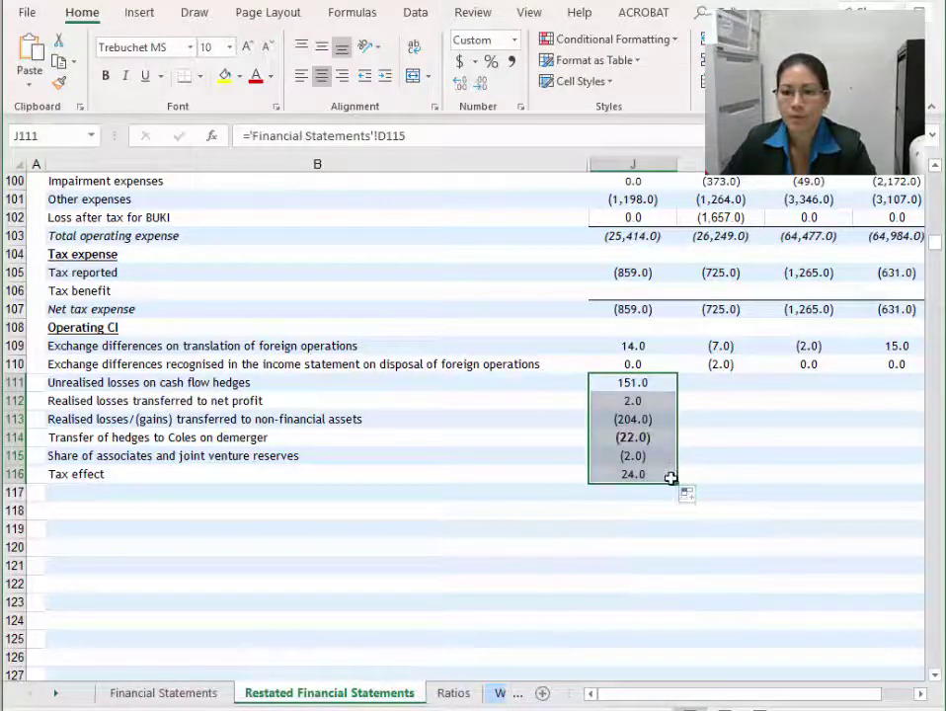
{"action": "left_click_drag", "start_coordinate": [678, 484], "coordinate": [907, 482]}
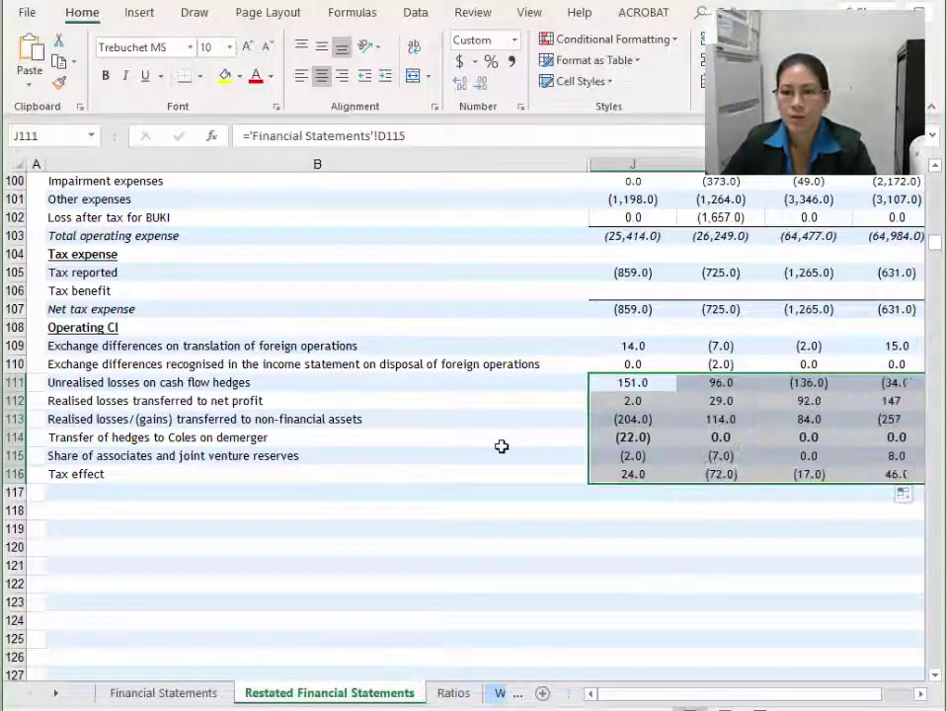
Link B117 to cell B123 of the Financial Statements sheet for the defined benefit plan remeasurement loss label.
{"action": "left_click", "coordinate": [109, 496]}
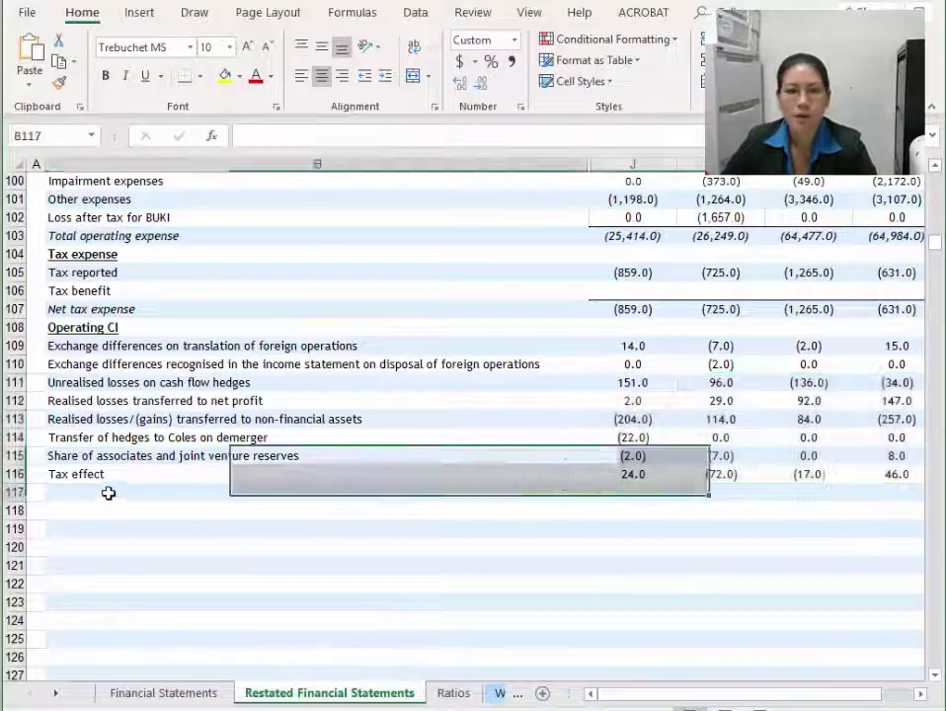
{"action": "left_click", "coordinate": [207, 693]}
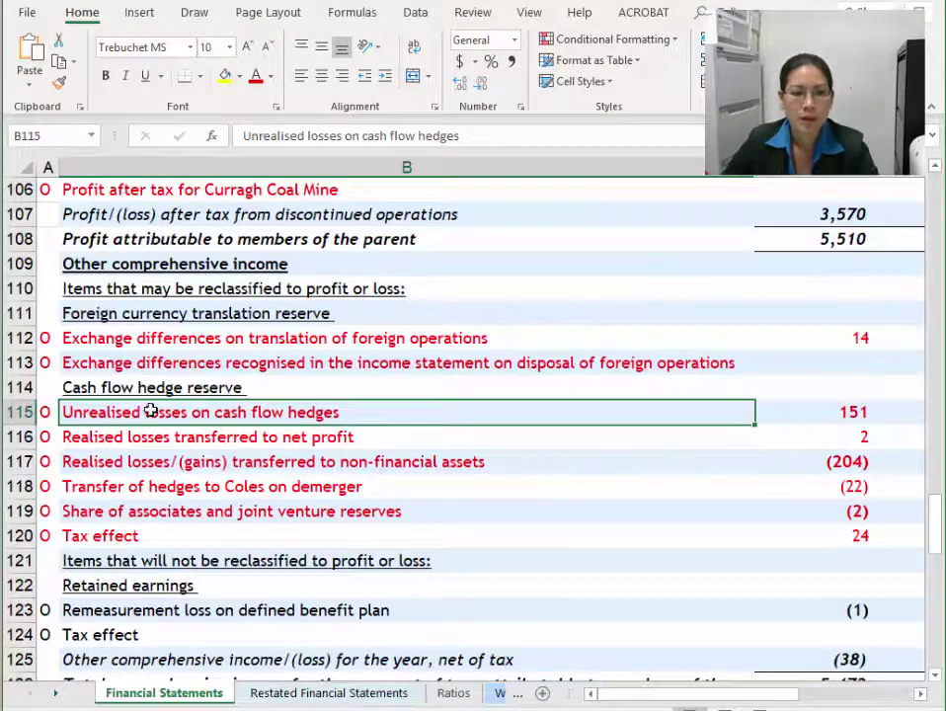
{"action": "scroll", "coordinate": [153, 407], "scroll_direction": "down", "scroll_amount": 3}
{"action": "left_click_drag", "start_coordinate": [54, 387], "coordinate": [87, 393]}
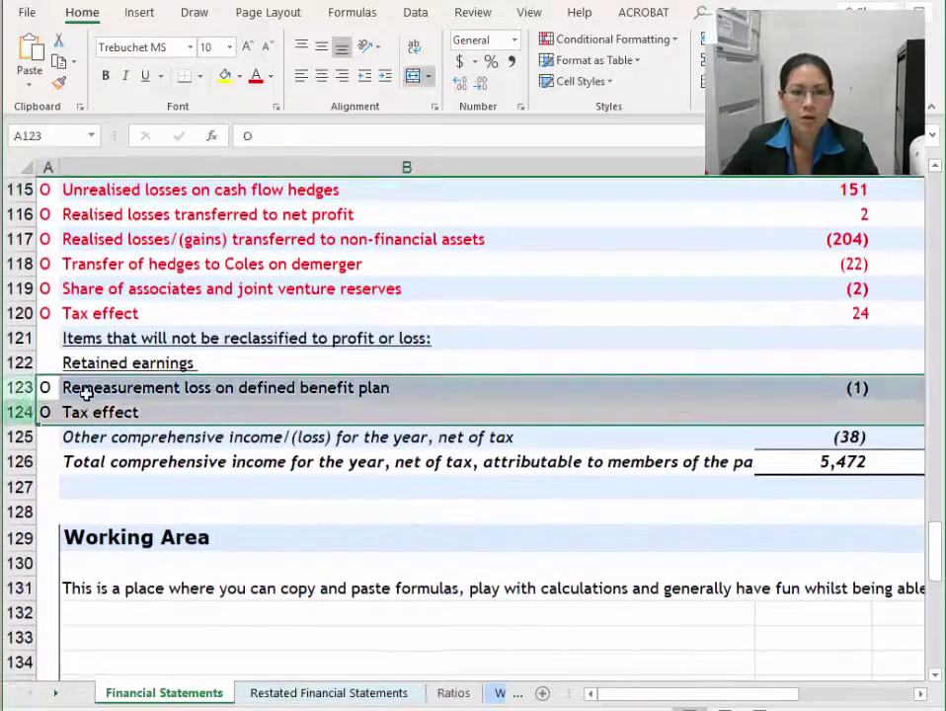
{"action": "left_click", "coordinate": [163, 388]}
{"action": "left_click", "coordinate": [285, 692]}
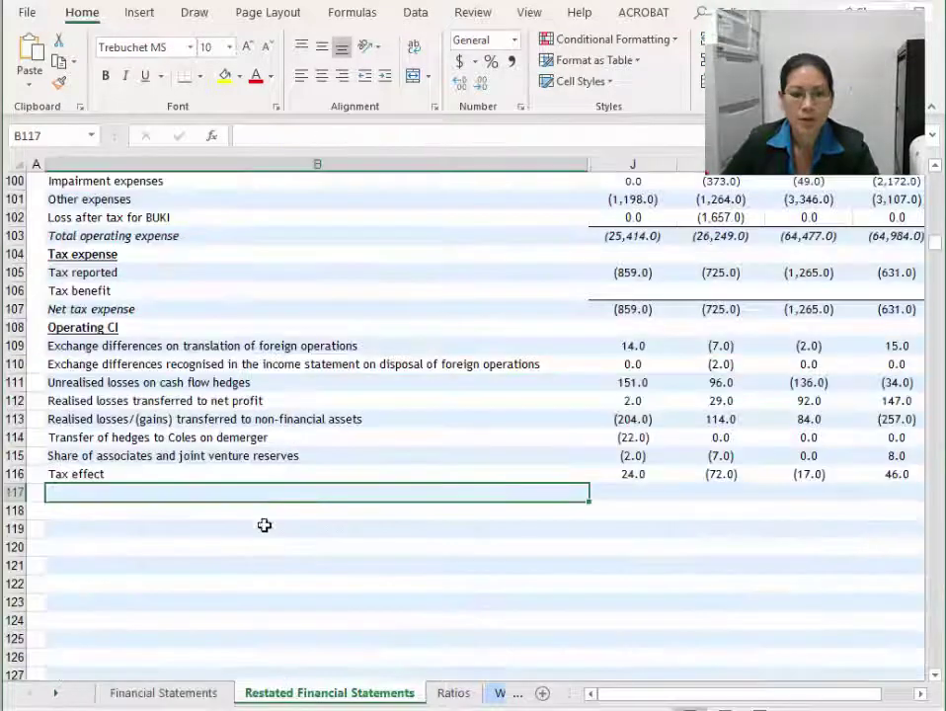
{"action": "type", "text": "="}
{"action": "left_click", "coordinate": [152, 693]}
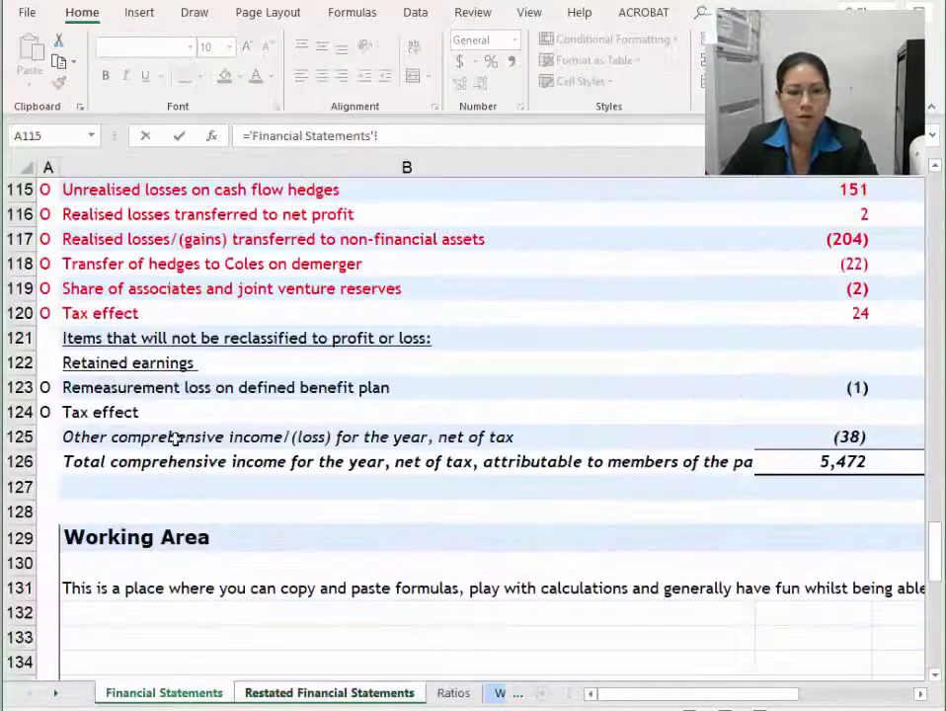
{"action": "left_click", "coordinate": [171, 392]}
{"action": "key", "text": "Return"}
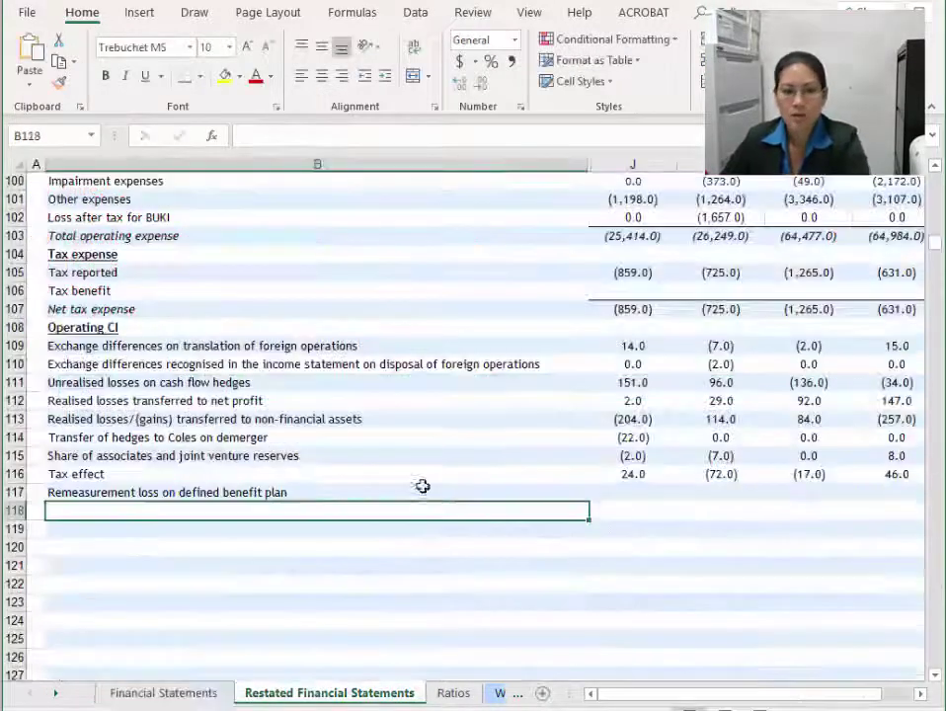
Fill the B117 label link down to B118 without formatting.
{"action": "left_click", "coordinate": [491, 488]}
{"action": "left_click_drag", "start_coordinate": [594, 504], "coordinate": [595, 523]}
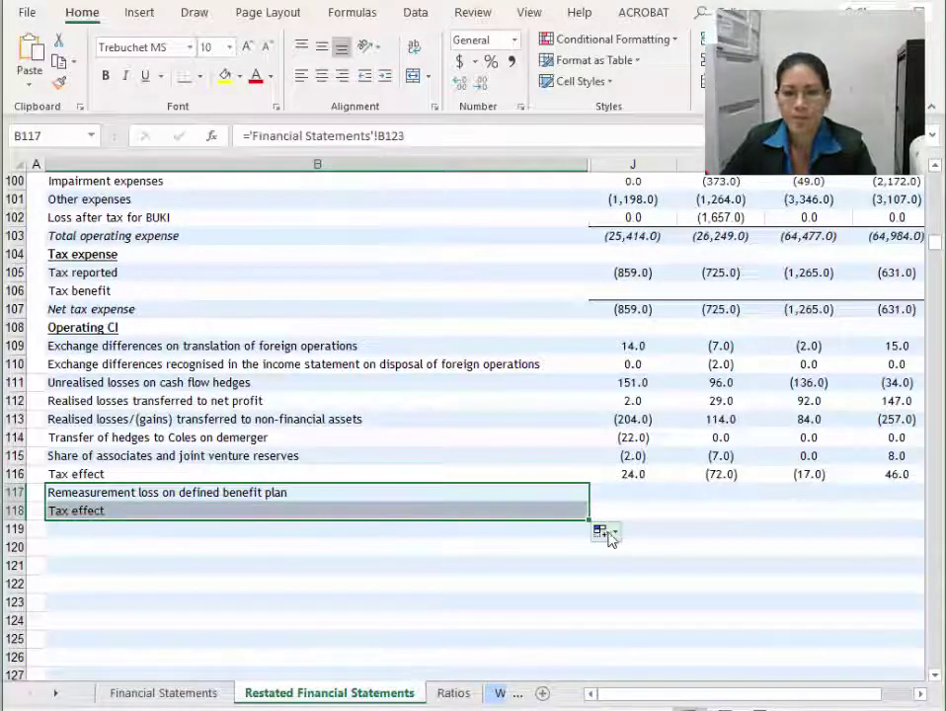
{"action": "left_click", "coordinate": [558, 597]}
Link J117 to cell D123 of the Financial Statements sheet for the remeasurement loss on the defined benefit plan.
{"action": "double_click", "coordinate": [628, 491]}
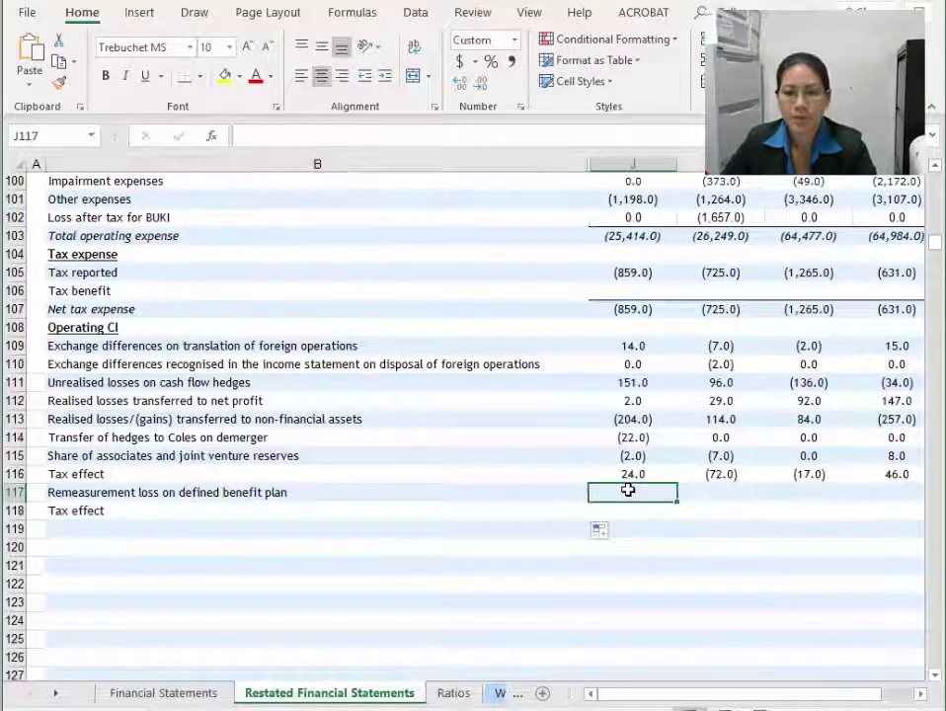
{"action": "type", "text": "="}
{"action": "left_click", "coordinate": [203, 694]}
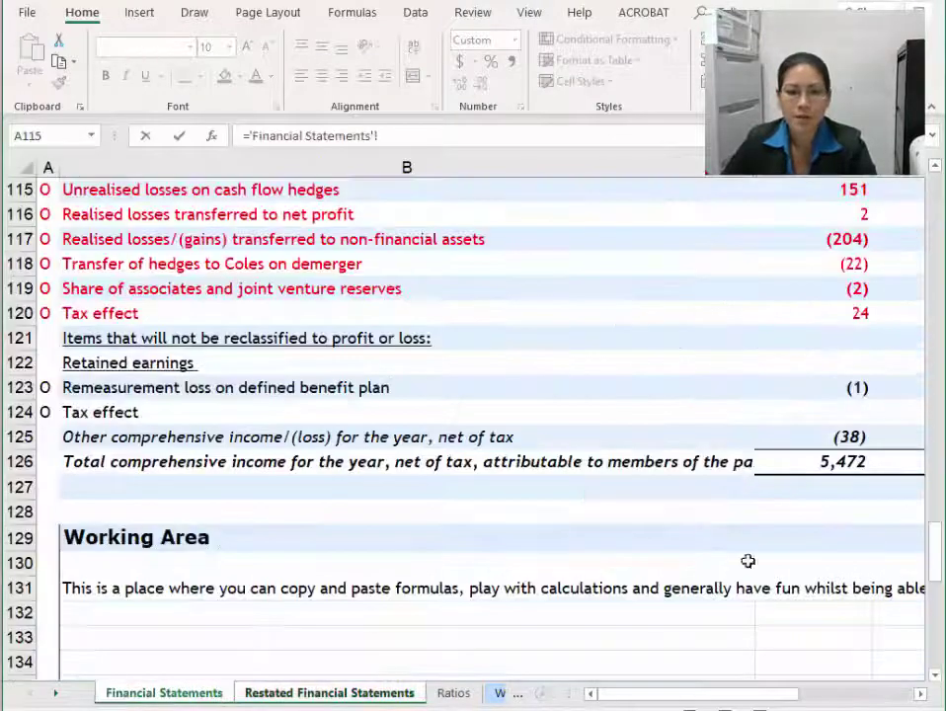
{"action": "left_click", "coordinate": [847, 388]}
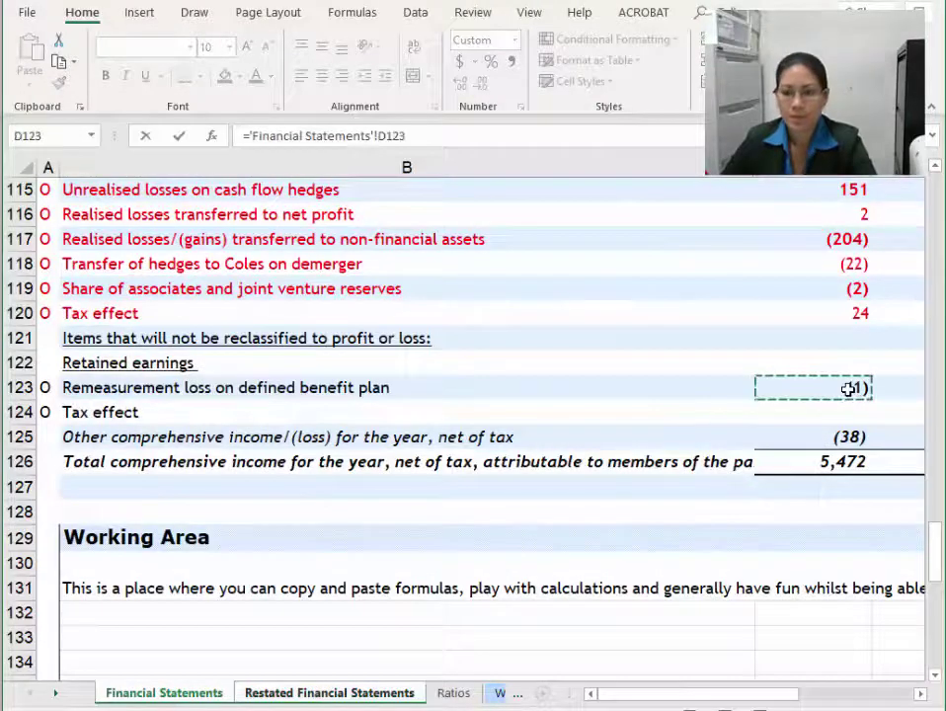
{"action": "key", "text": "Return"}
Fill the J117 link down to J118 without formatting and extend both rows across to column M.
{"action": "left_click", "coordinate": [661, 494]}
{"action": "left_click_drag", "start_coordinate": [680, 502], "coordinate": [678, 519]}
{"action": "left_click", "coordinate": [700, 532]}
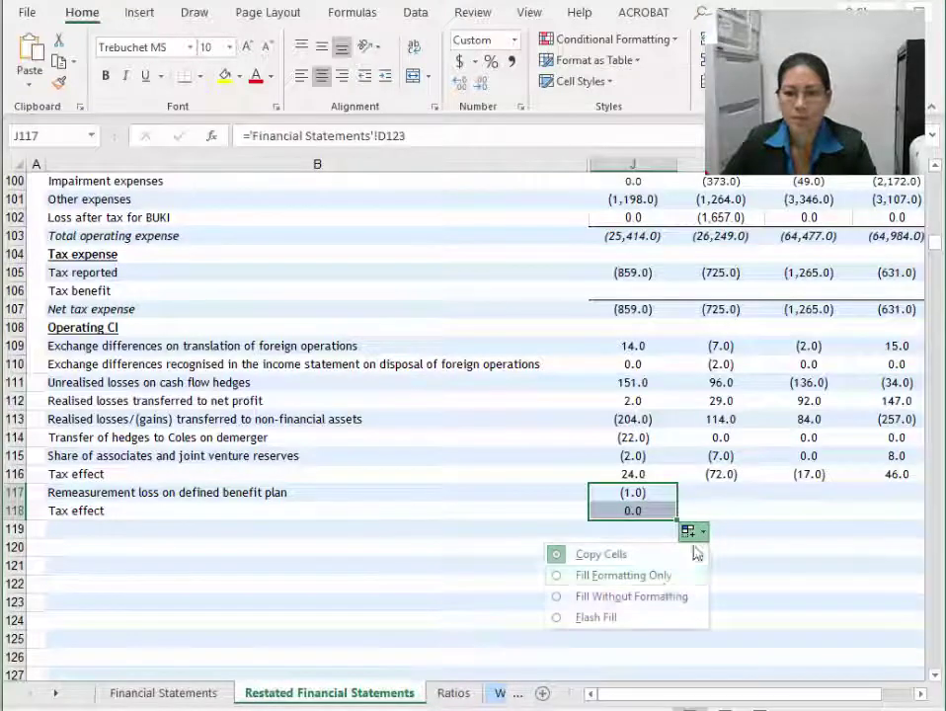
{"action": "left_click", "coordinate": [659, 597]}
{"action": "left_click_drag", "start_coordinate": [678, 522], "coordinate": [902, 516]}
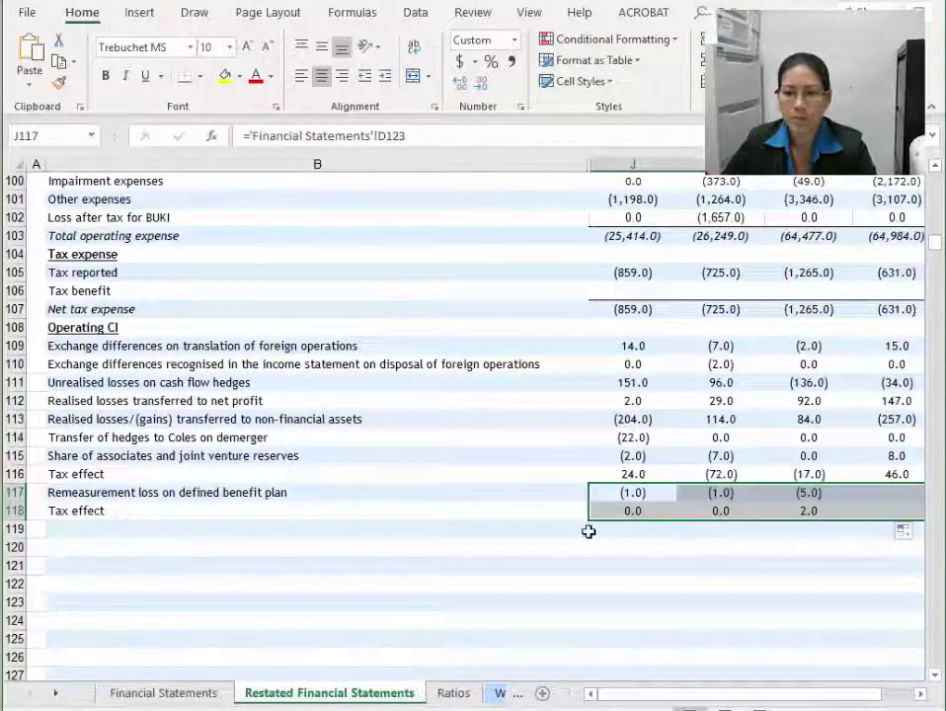
{"action": "left_click", "coordinate": [132, 531]}
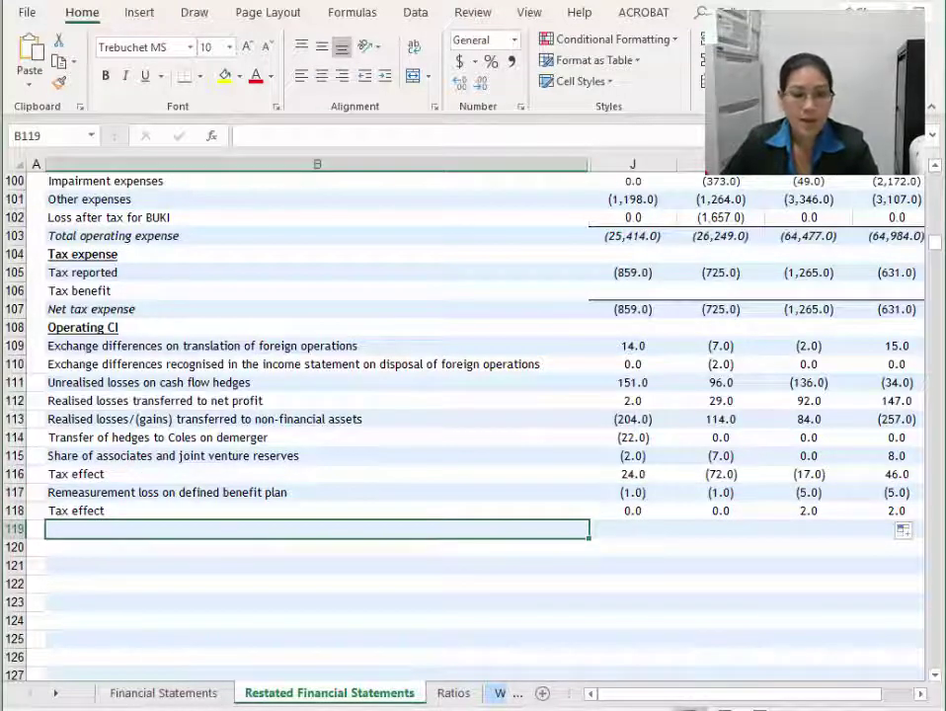
On the Financial Statements sheet, colour the retained earnings rows 123 and 124 red.
{"action": "left_click", "coordinate": [153, 694]}
{"action": "left_click_drag", "start_coordinate": [24, 389], "coordinate": [24, 413]}
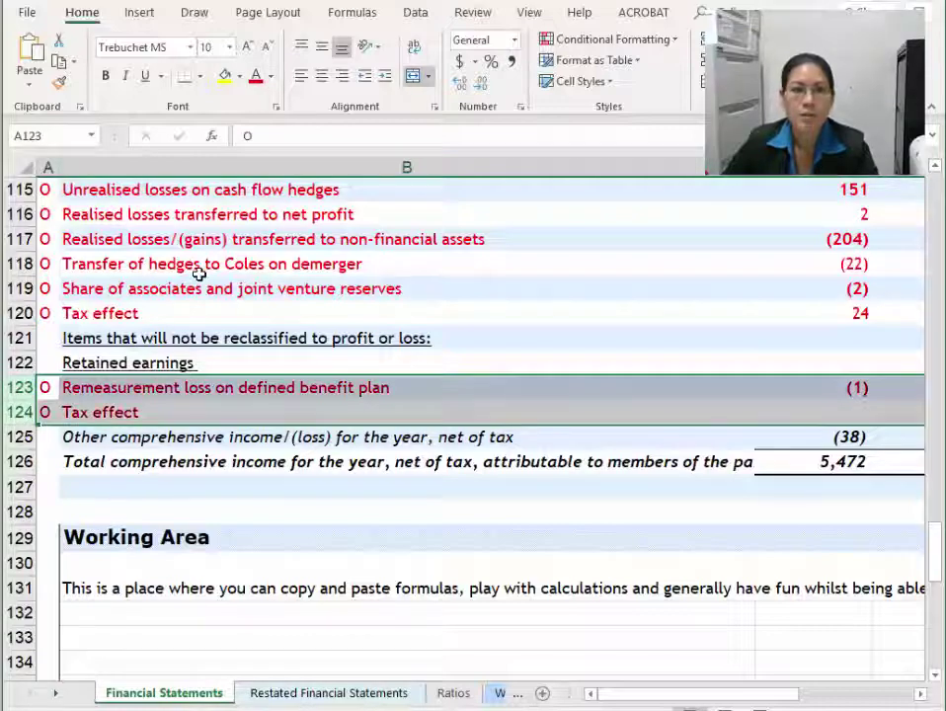
{"action": "left_click", "coordinate": [199, 274]}
Review the income statement on the Financial Statements sheet for financial items marked F that are still uncoloured, down to total comprehensive income.
{"action": "scroll", "coordinate": [106, 490], "scroll_direction": "up", "scroll_amount": 2}
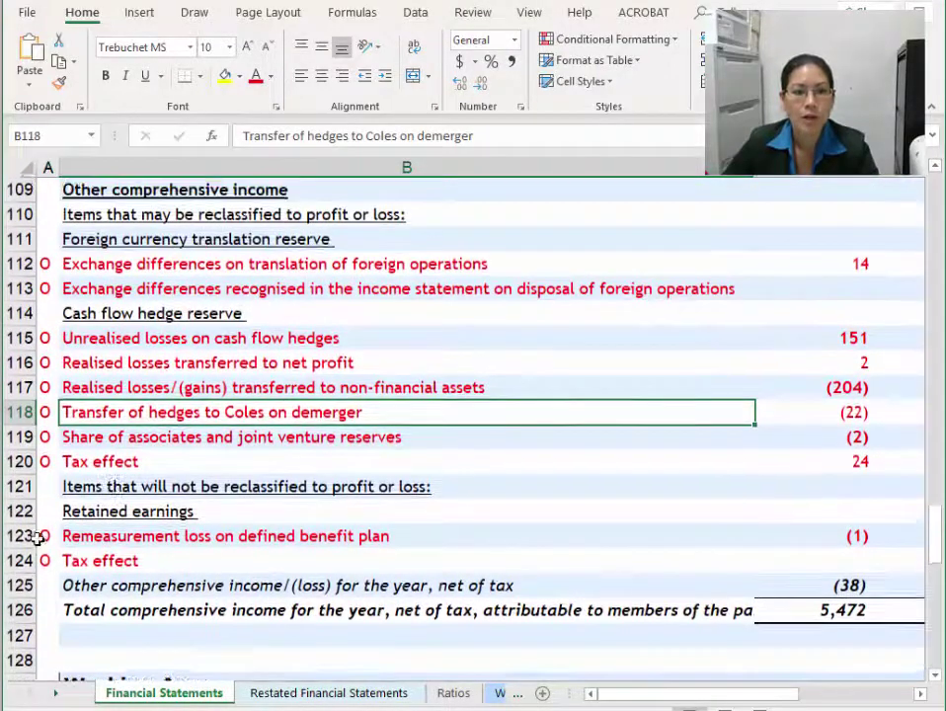
{"action": "scroll", "coordinate": [47, 437], "scroll_direction": "up", "scroll_amount": 6}
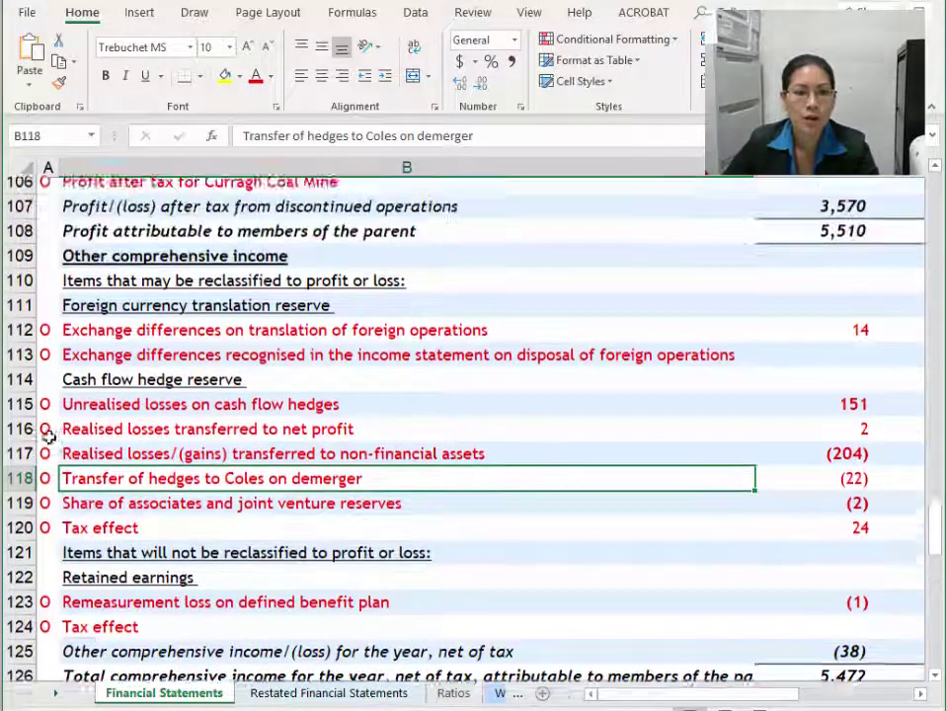
{"action": "scroll", "coordinate": [47, 437], "scroll_direction": "up", "scroll_amount": 4}
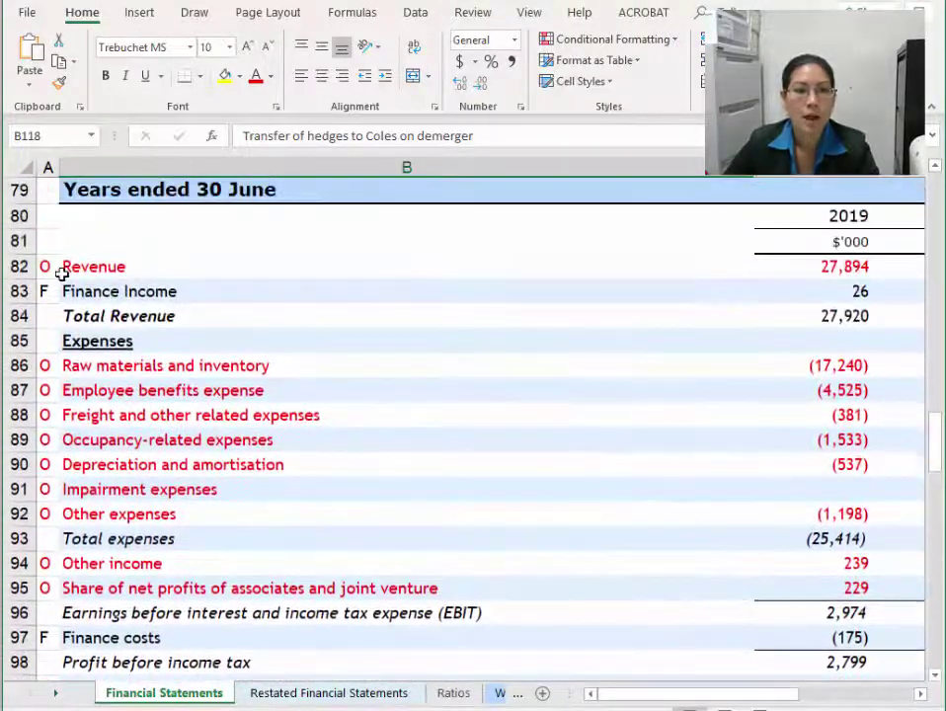
{"action": "left_click", "coordinate": [58, 291]}
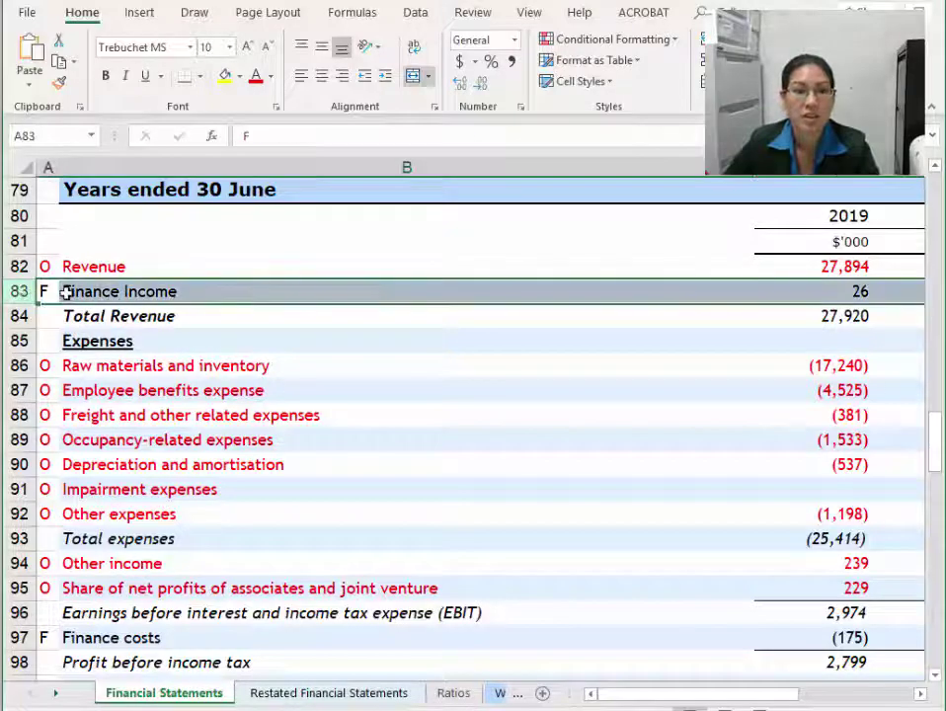
{"action": "scroll", "coordinate": [185, 477], "scroll_direction": "down", "scroll_amount": 4}
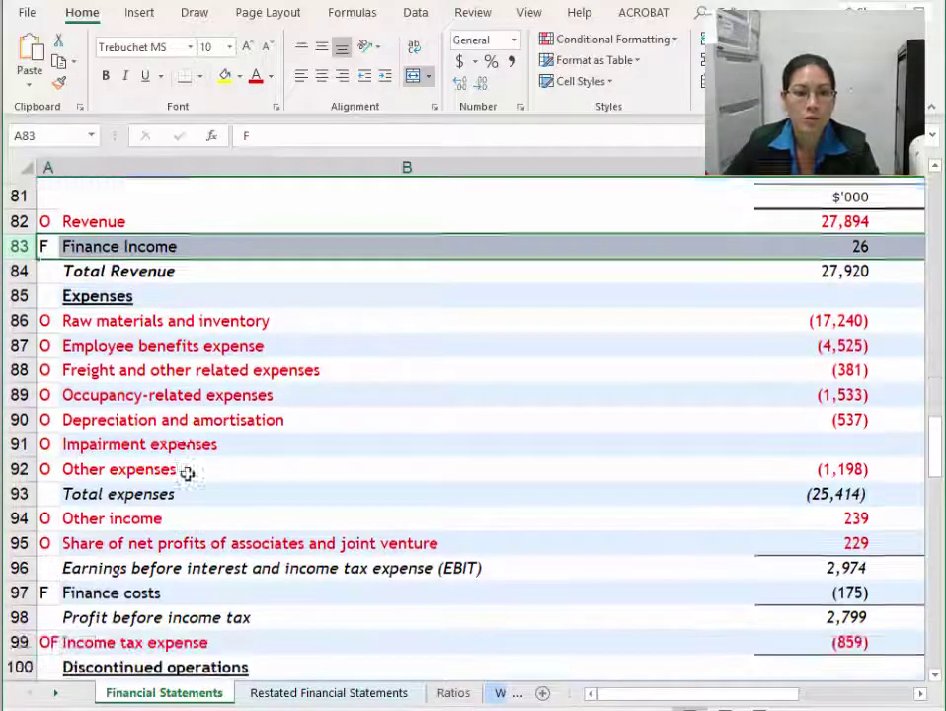
{"action": "scroll", "coordinate": [186, 475], "scroll_direction": "down", "scroll_amount": 1}
{"action": "left_click", "coordinate": [55, 264]}
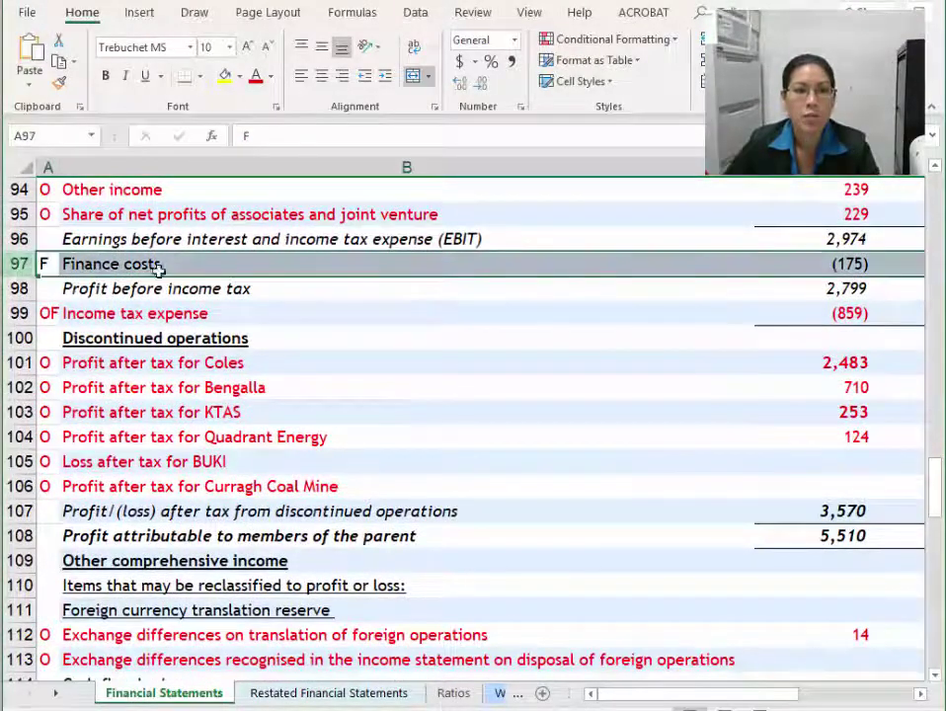
{"action": "scroll", "coordinate": [221, 384], "scroll_direction": "down", "scroll_amount": 5}
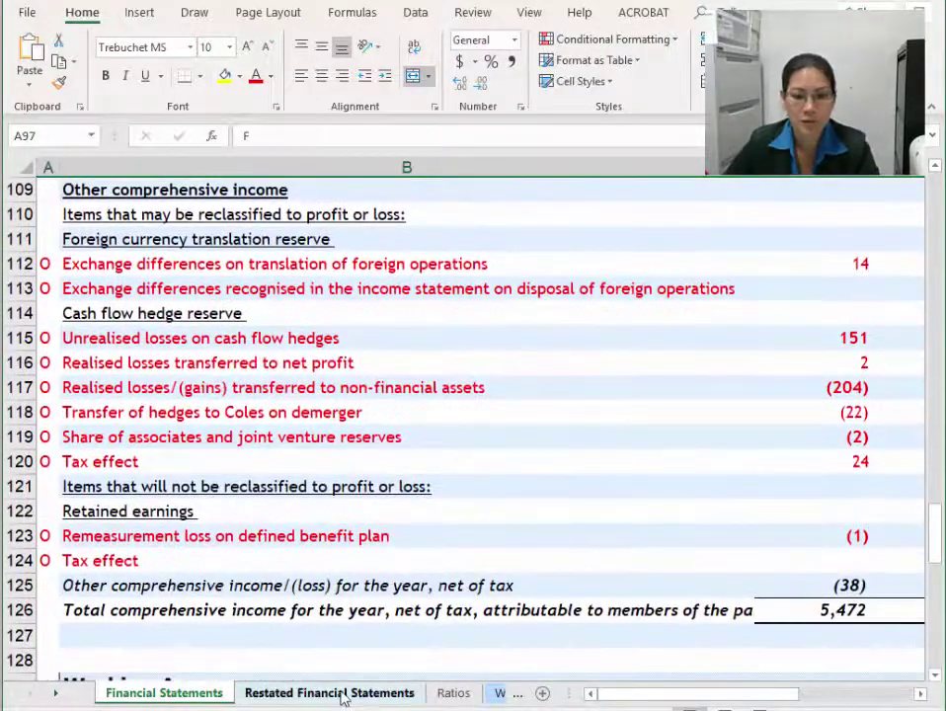
On the Restated Financial Statements sheet, label B119 "Total operating CI" in italics.
{"action": "left_click", "coordinate": [344, 693]}
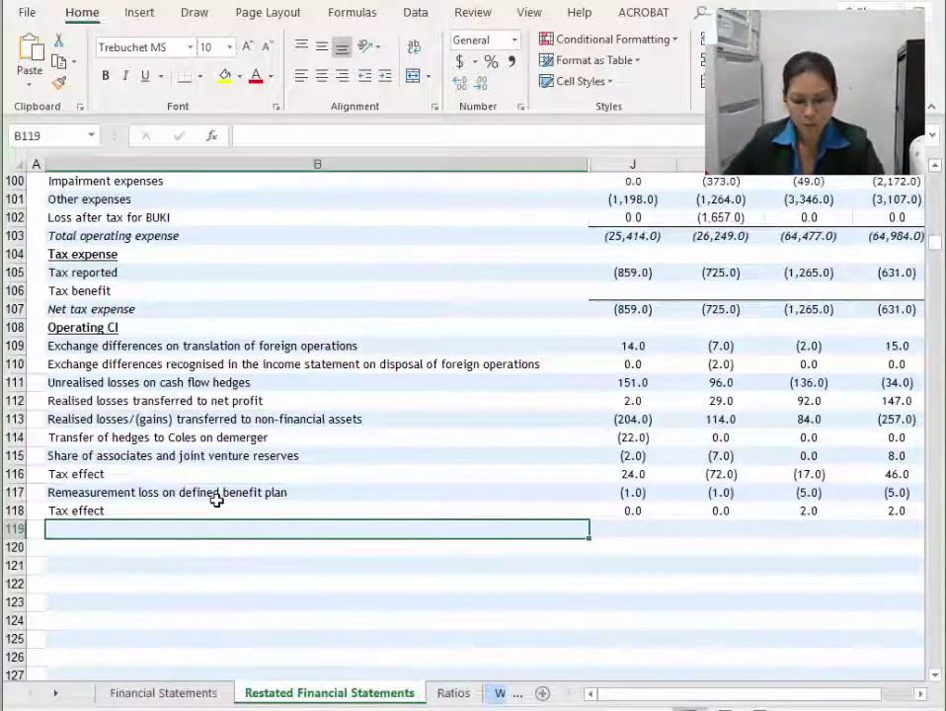
{"action": "type", "text": "Total operating CI"}
{"action": "key", "text": "Return"}
{"action": "key", "text": "Up"}
{"action": "key", "text": "Right"}
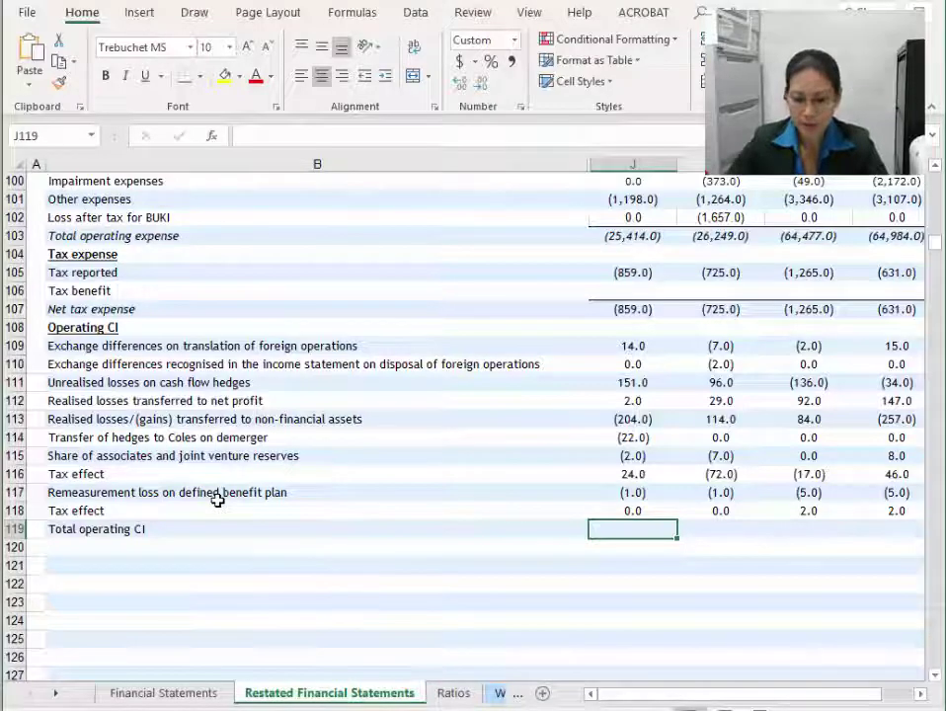
{"action": "key", "text": "Left"}
{"action": "key", "text": "ctrl+i"}
{"action": "key", "text": "Right"}
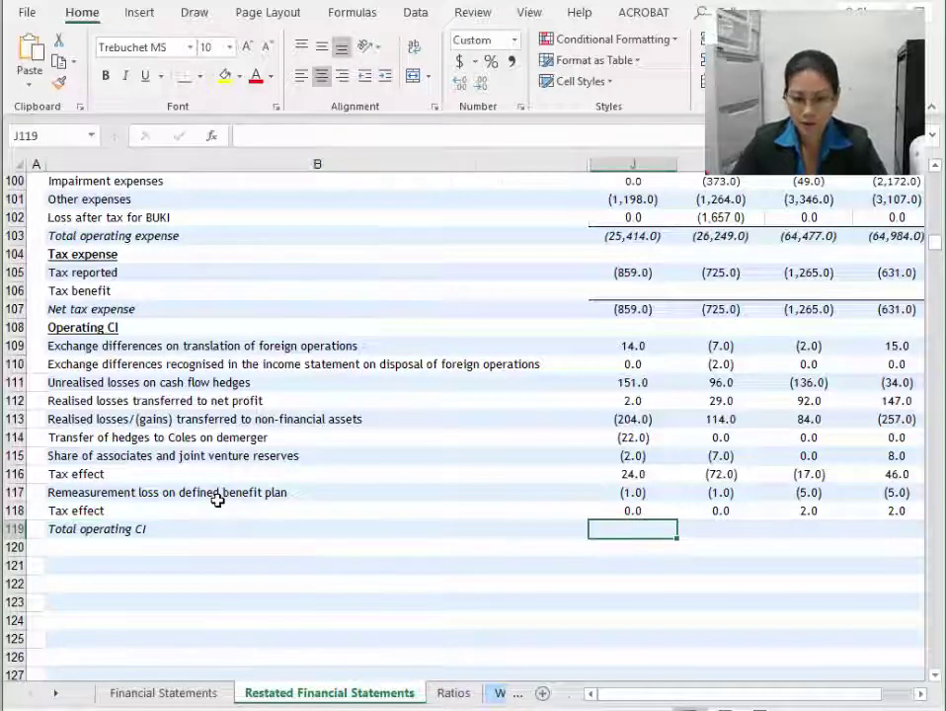
Total the operating CI items J109:J118 in J119 with a SUM formula.
{"action": "type", "text": "=sum("}
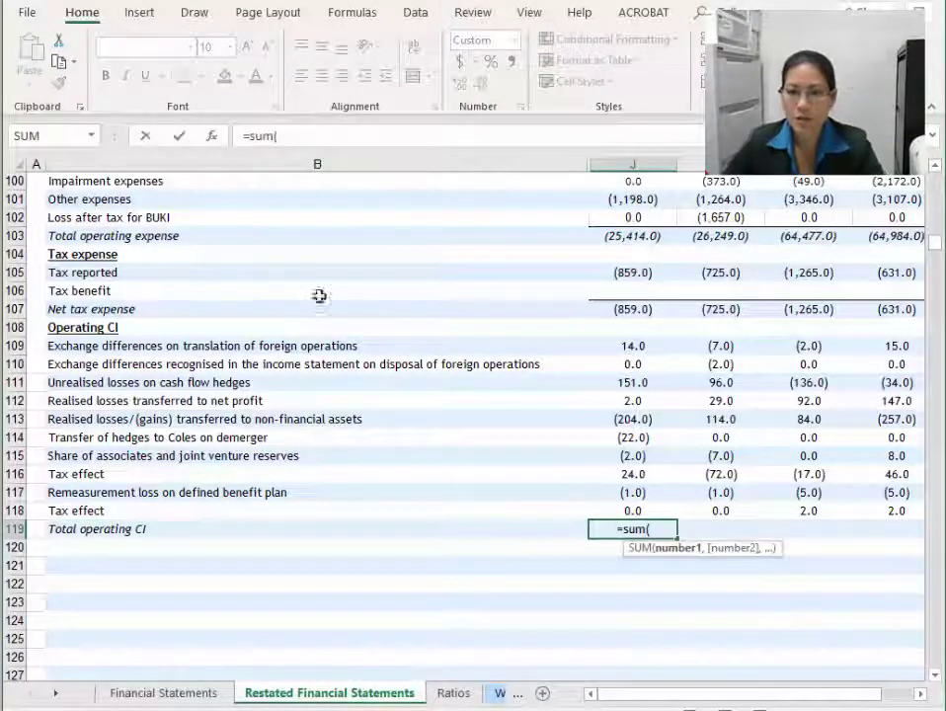
{"action": "left_click_drag", "start_coordinate": [627, 343], "coordinate": [633, 511]}
{"action": "key", "text": "Return"}
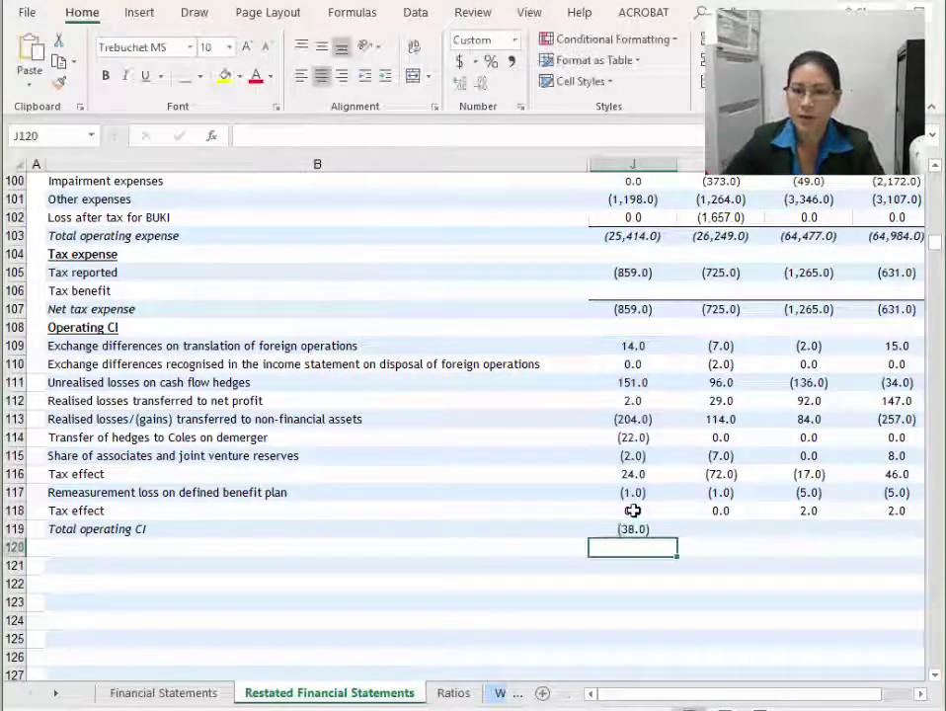
Fill the J119 total across to column M and add a bottom border beneath J118:M118.
{"action": "left_click", "coordinate": [620, 532]}
{"action": "left_click_drag", "start_coordinate": [679, 539], "coordinate": [913, 540]}
{"action": "left_click_drag", "start_coordinate": [637, 510], "coordinate": [876, 511]}
{"action": "left_click", "coordinate": [305, 401]}
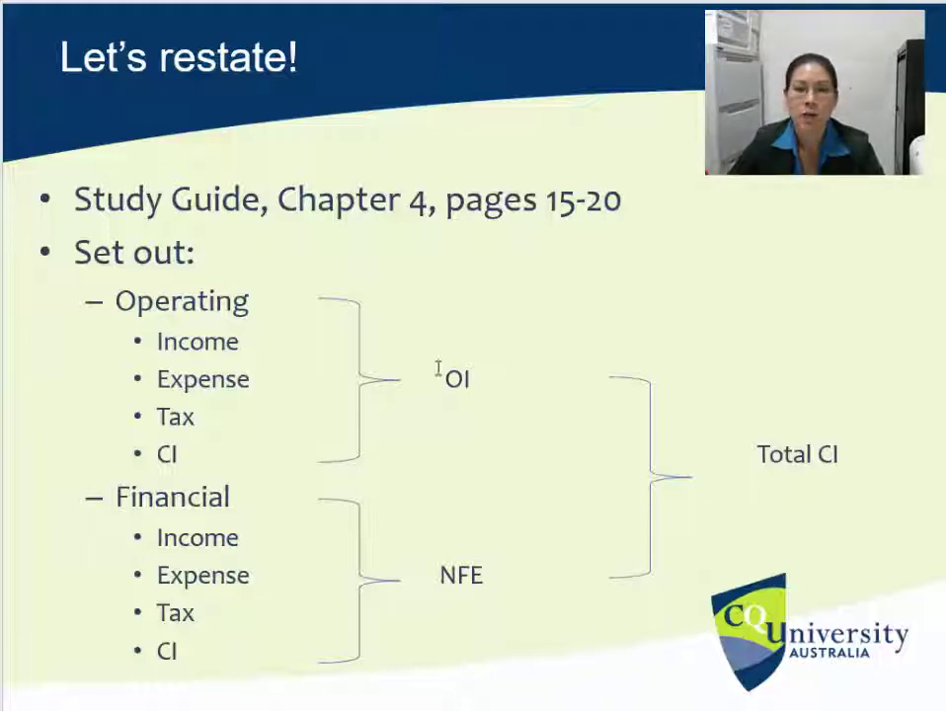
Return to the Excel workbook and label B120 "Comprehensive Operating Income after Tax (OI)" in bold italics.
{"action": "key", "text": "alt+Tab"}
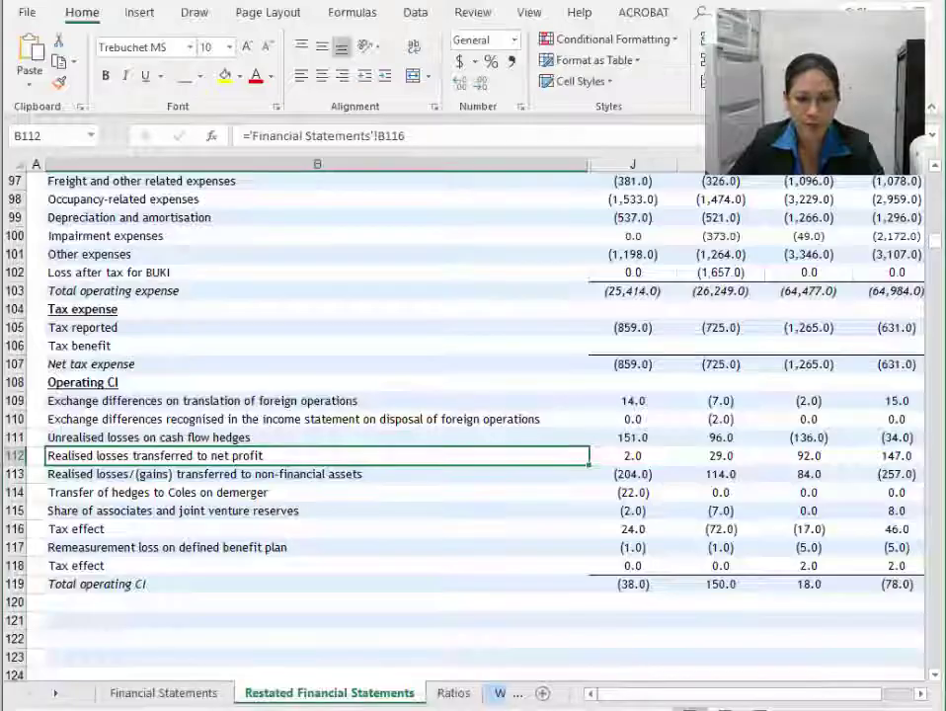
{"action": "left_click", "coordinate": [158, 602]}
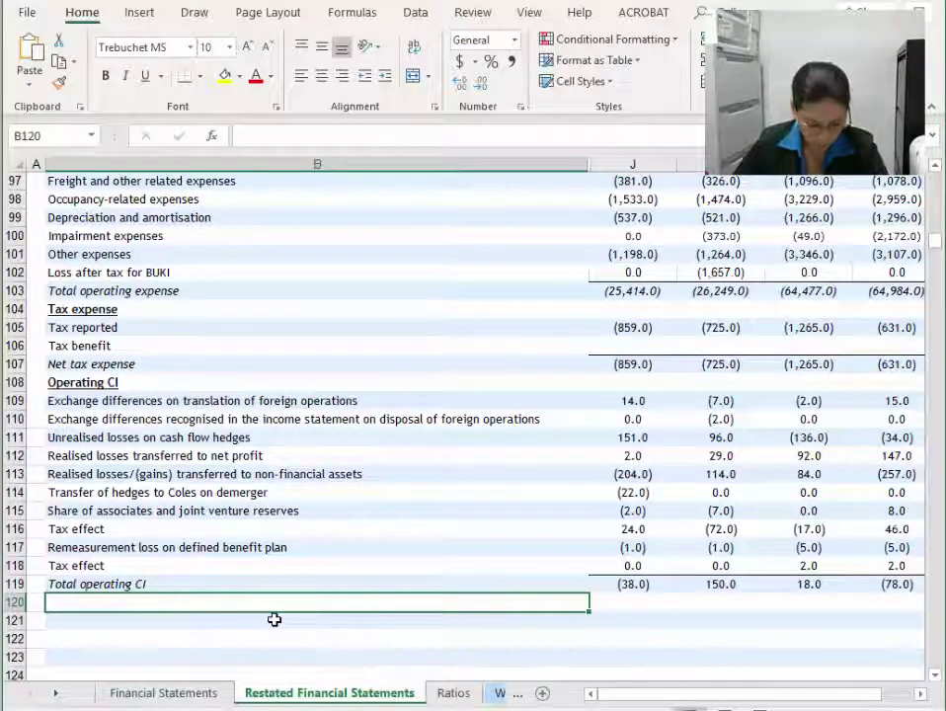
{"action": "type", "text": "Compreh"}
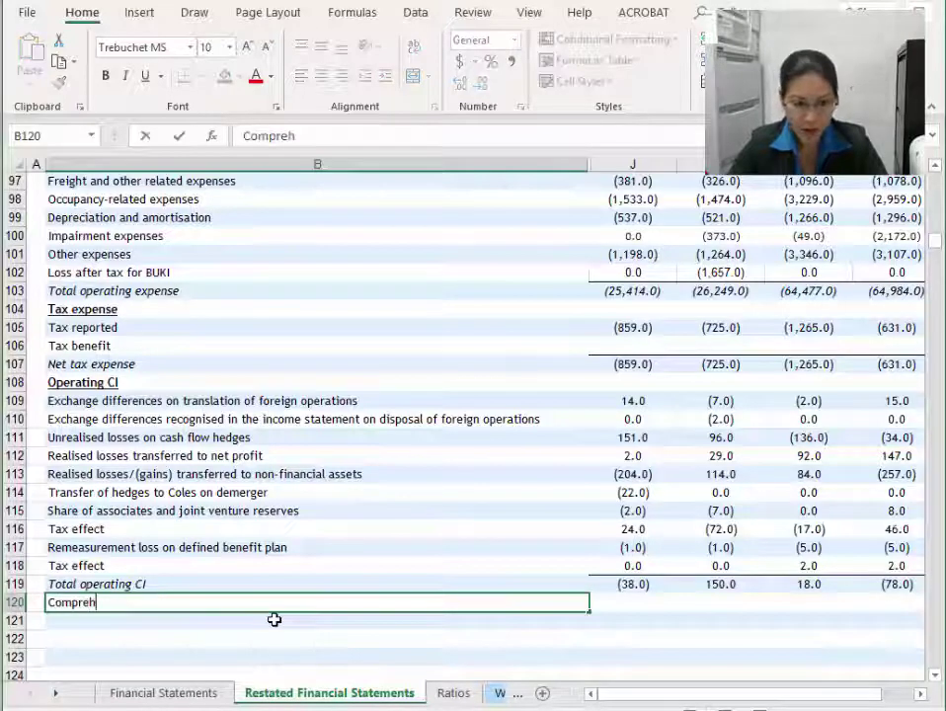
{"action": "type", "text": "ensive Operating Income "}
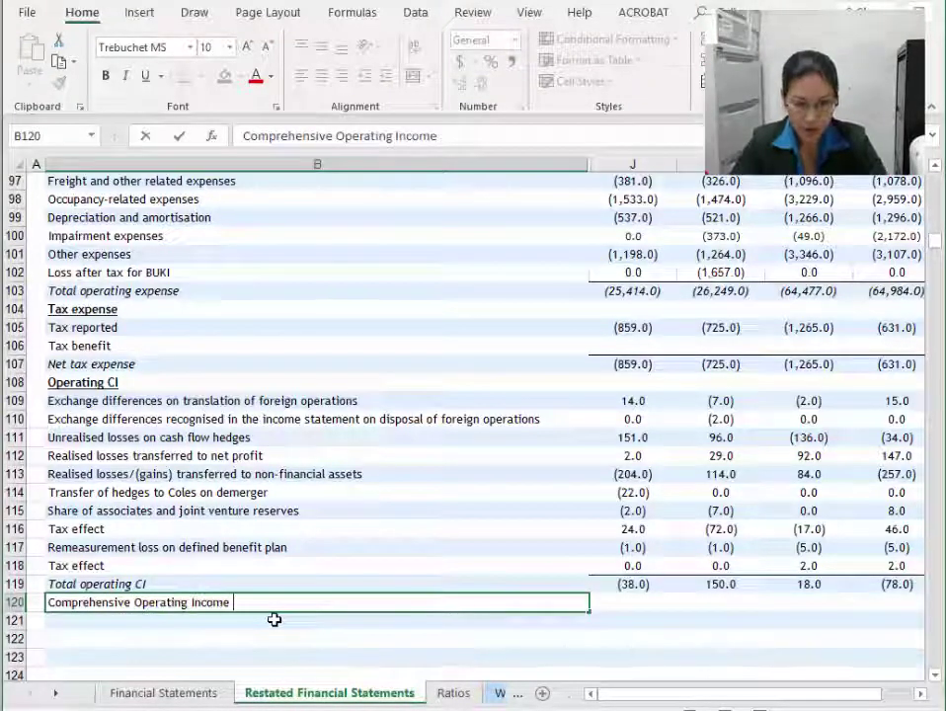
{"action": "type", "text": "after Tax (OI)"}
{"action": "key", "text": "Return"}
{"action": "key", "text": "Up"}
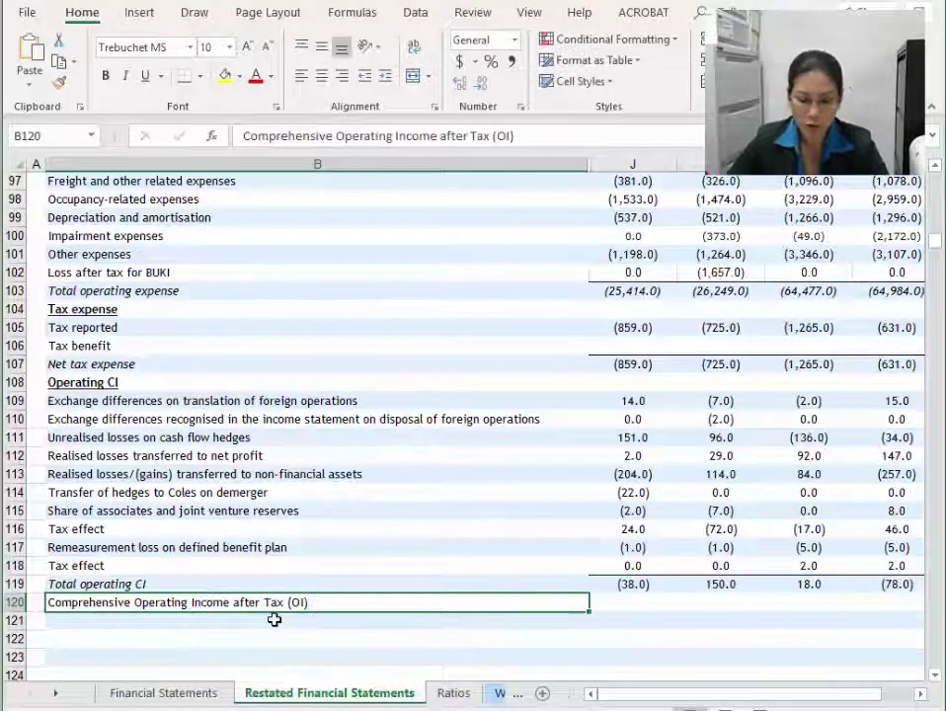
{"action": "key", "text": "ctrl+b"}
{"action": "key", "text": "ctrl+i"}
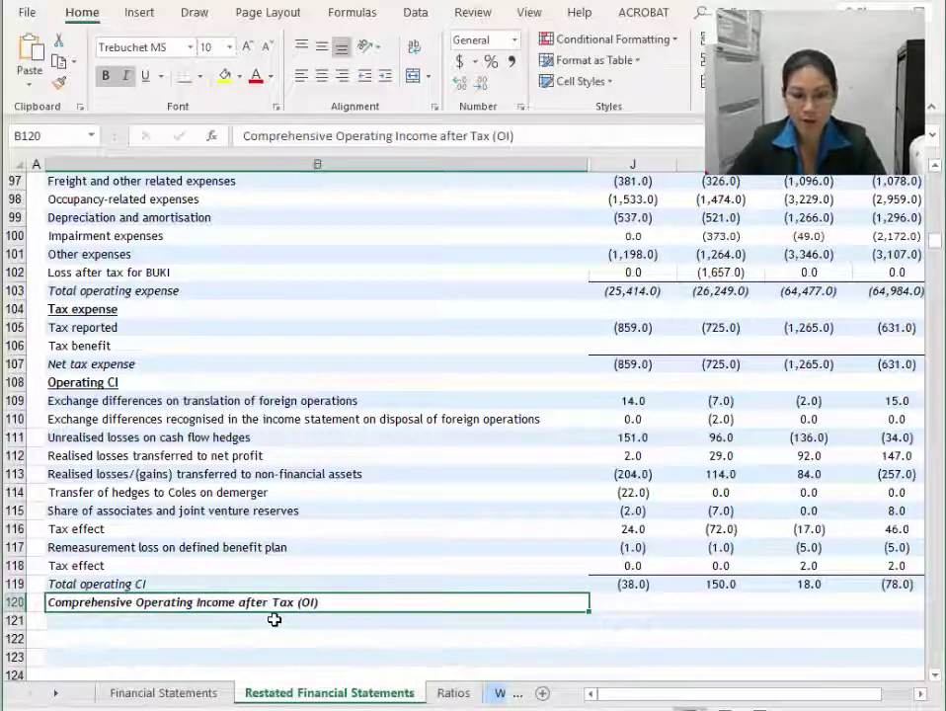
In J120, add the operating income, operating expense, net tax expense and operating CI totals with =J93+J103+J107+J119.
{"action": "left_click", "coordinate": [642, 609]}
{"action": "type", "text": "="}
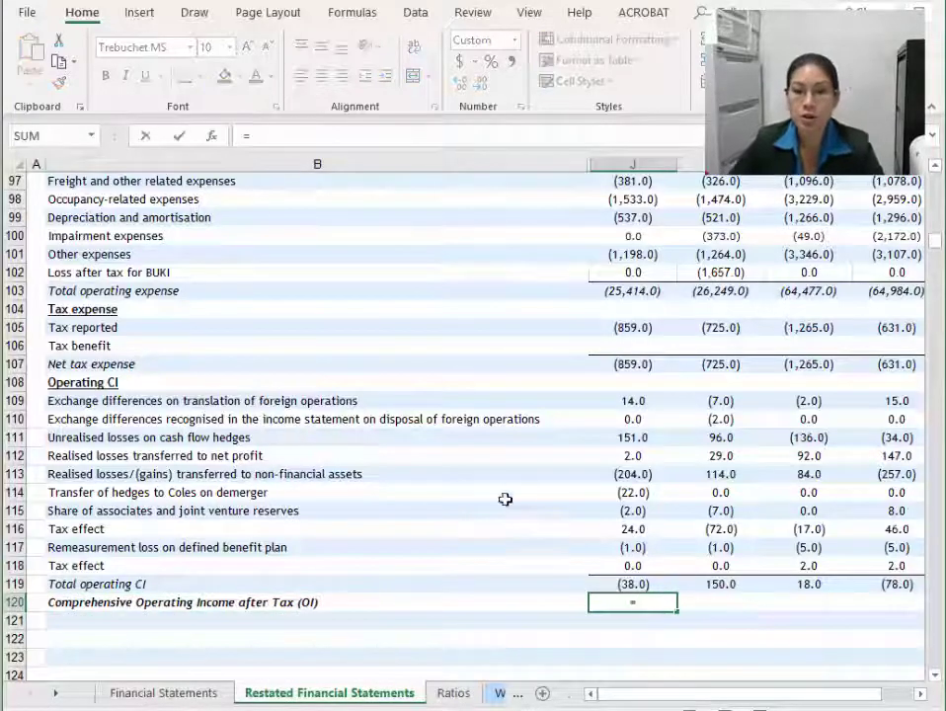
{"action": "scroll", "coordinate": [528, 484], "scroll_direction": "down", "scroll_amount": 1}
{"action": "scroll", "coordinate": [528, 484], "scroll_direction": "up", "scroll_amount": 4}
{"action": "left_click", "coordinate": [626, 326]}
{"action": "type", "text": "+"}
{"action": "left_click", "coordinate": [617, 509]}
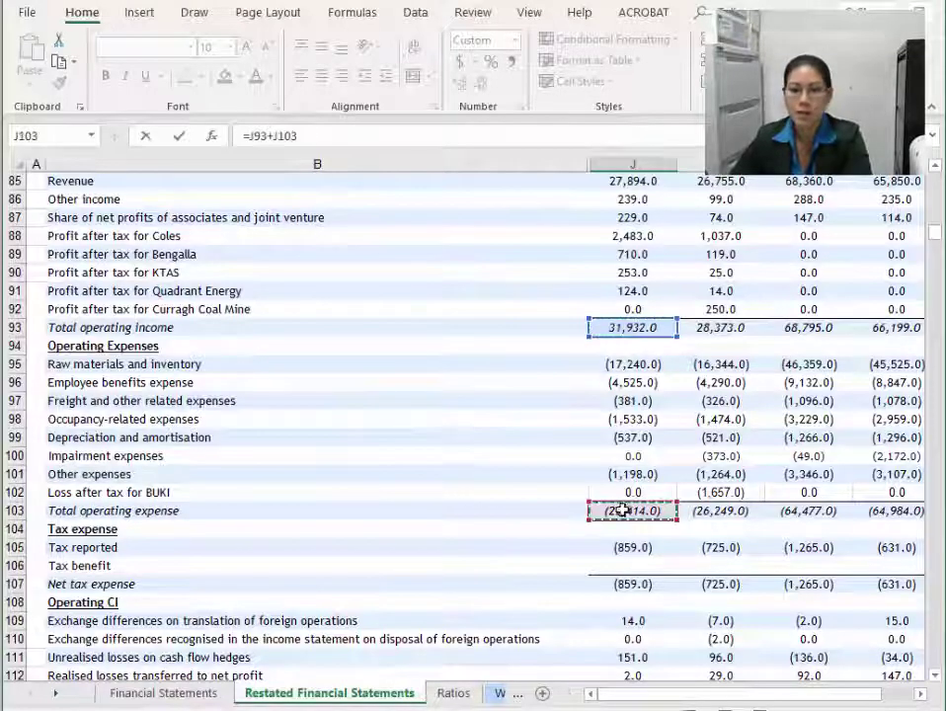
{"action": "type", "text": "+"}
{"action": "left_click", "coordinate": [622, 584]}
{"action": "scroll", "coordinate": [583, 566], "scroll_direction": "down", "scroll_amount": 4}
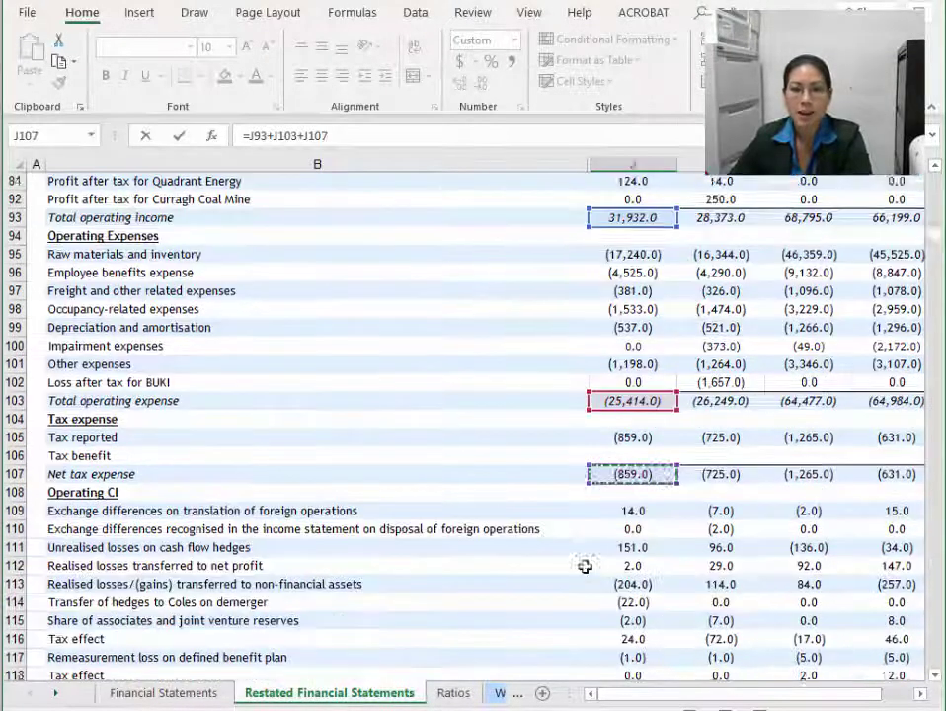
{"action": "scroll", "coordinate": [584, 566], "scroll_direction": "down", "scroll_amount": 1}
{"action": "type", "text": "+"}
{"action": "left_click", "coordinate": [638, 531]}
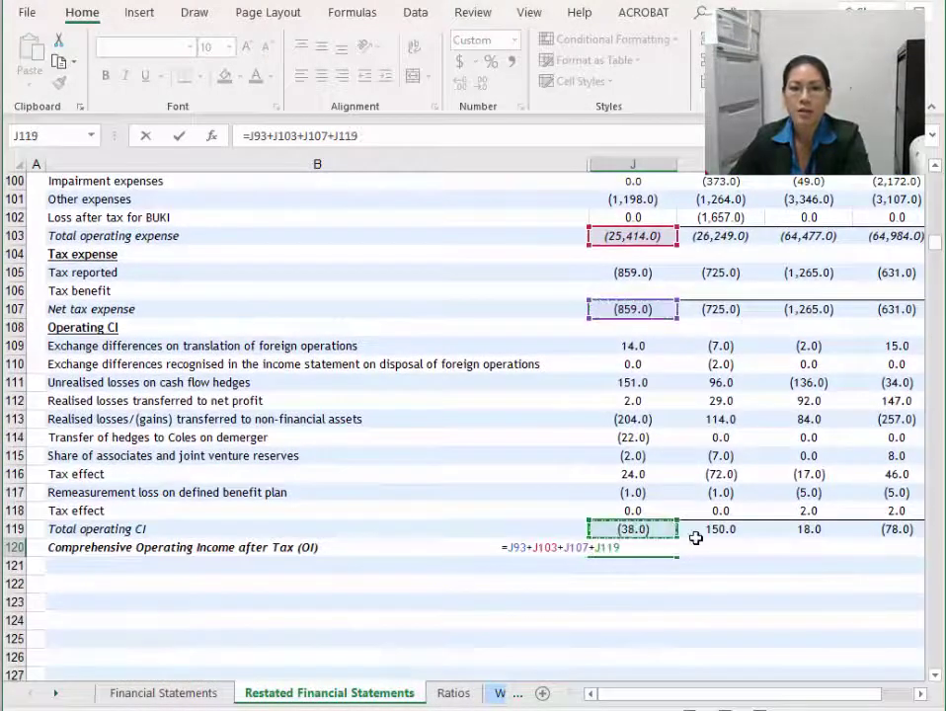
{"action": "key", "text": "Return"}
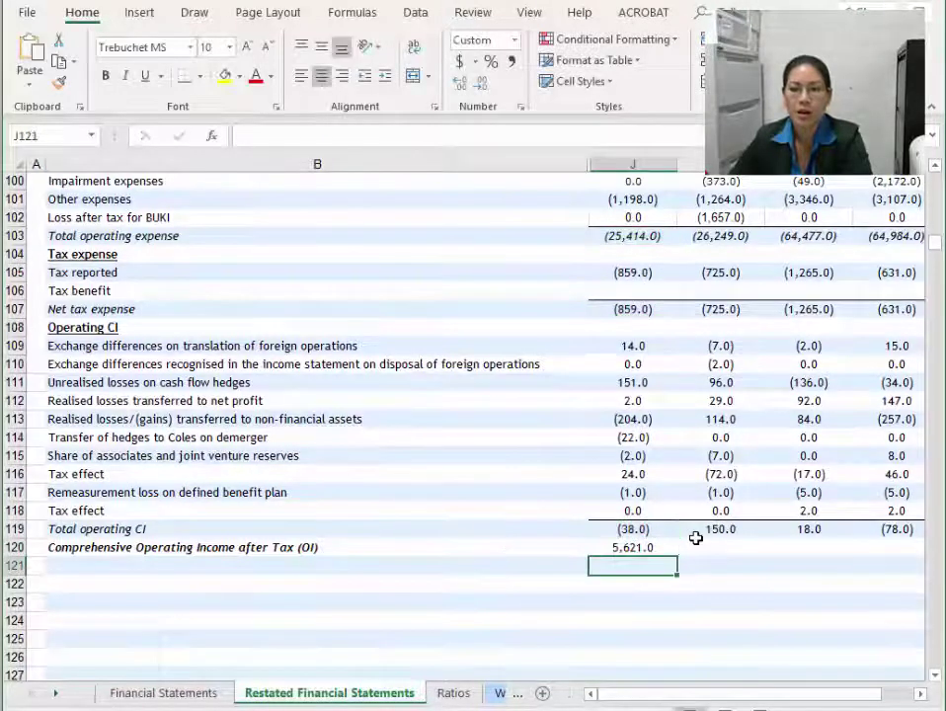
Fill the J120 formula across to column M and format J120:M120 in bold italics with a top and thick bottom border.
{"action": "left_click", "coordinate": [666, 550]}
{"action": "left_click_drag", "start_coordinate": [681, 560], "coordinate": [914, 555]}
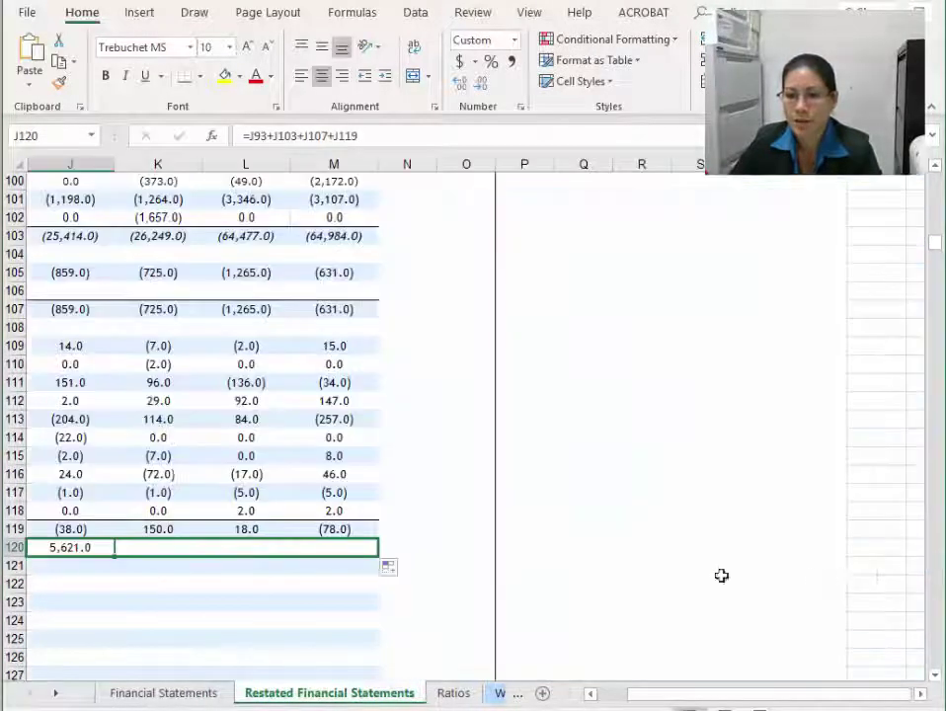
{"action": "left_click", "coordinate": [199, 75]}
{"action": "left_click", "coordinate": [242, 367]}
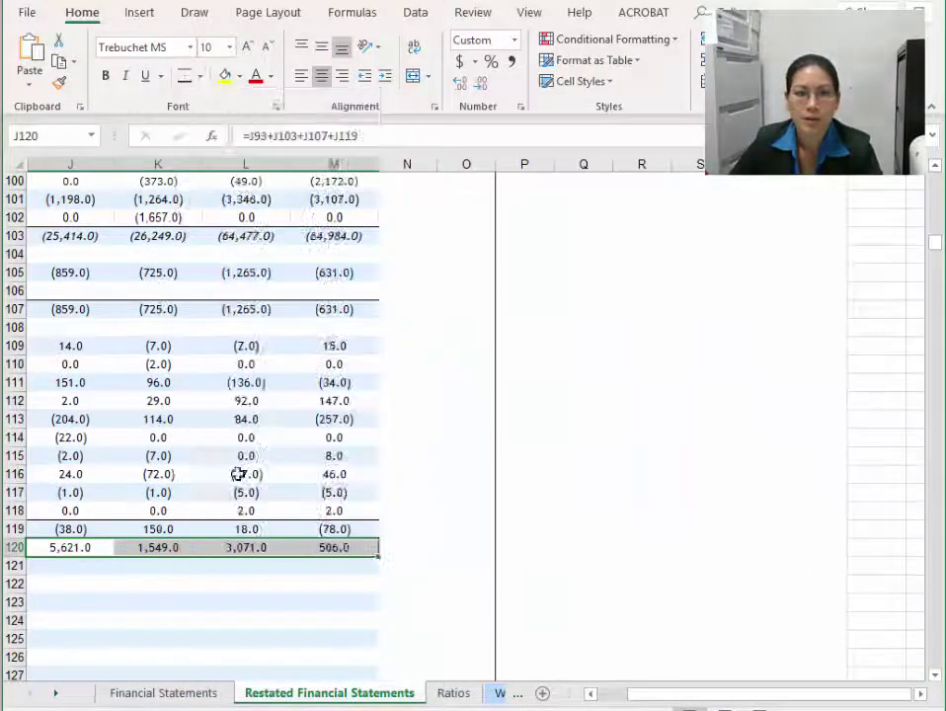
{"action": "key", "text": "ctrl+b"}
{"action": "key", "text": "ctrl+i"}
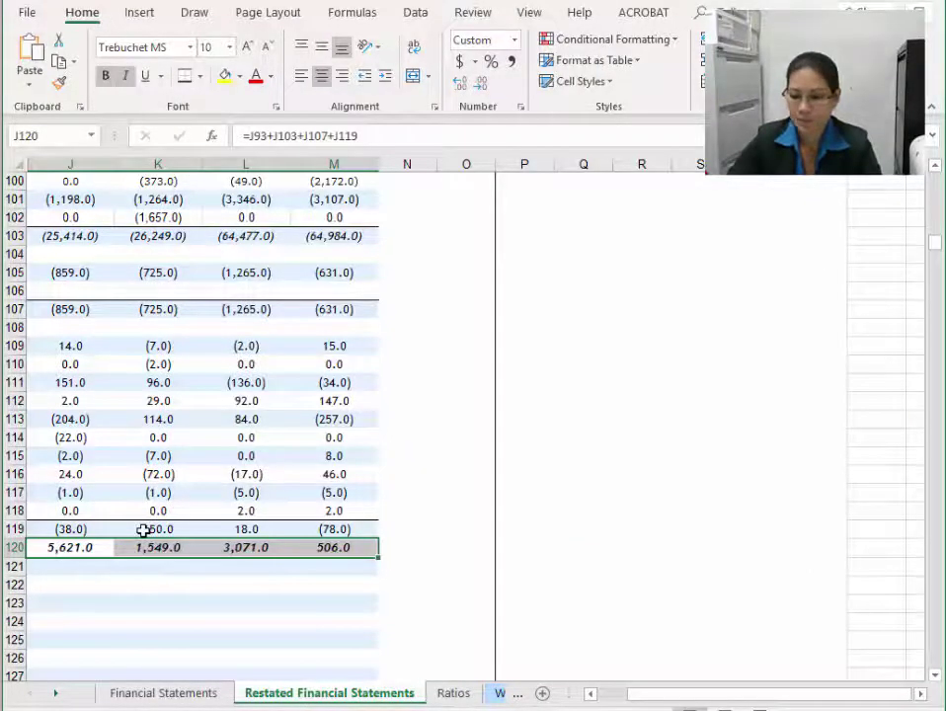
{"action": "key", "text": "Home"}
{"action": "left_click", "coordinate": [118, 566]}
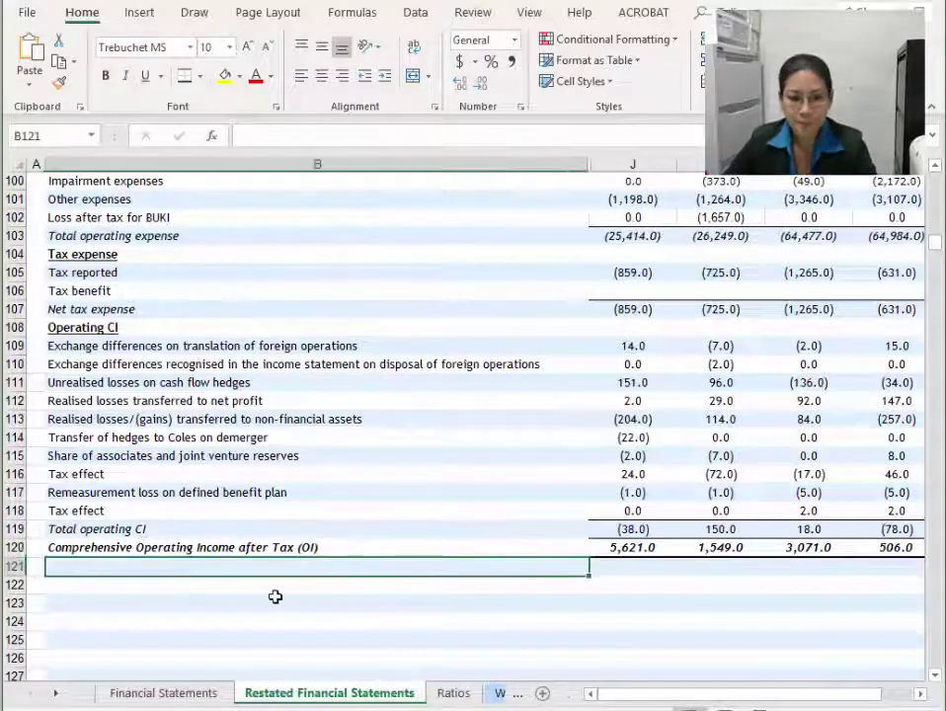
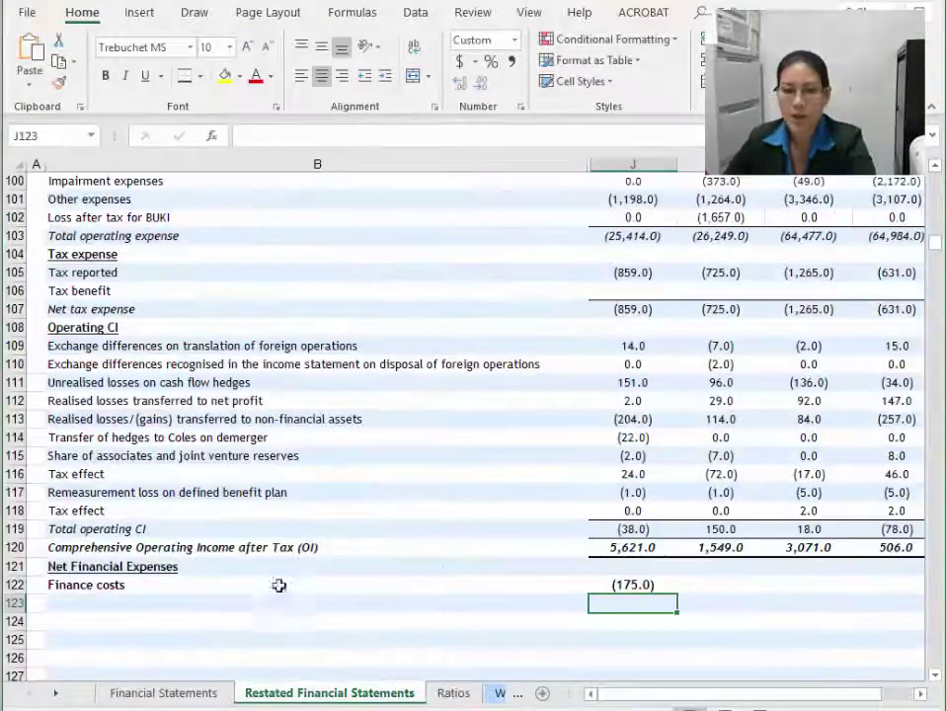
Link the label in B123 to cell B83 of the Financial Statements sheet for Finance Income.
{"action": "left_click", "coordinate": [173, 602]}
{"action": "type", "text": "="}
{"action": "left_click", "coordinate": [115, 694]}
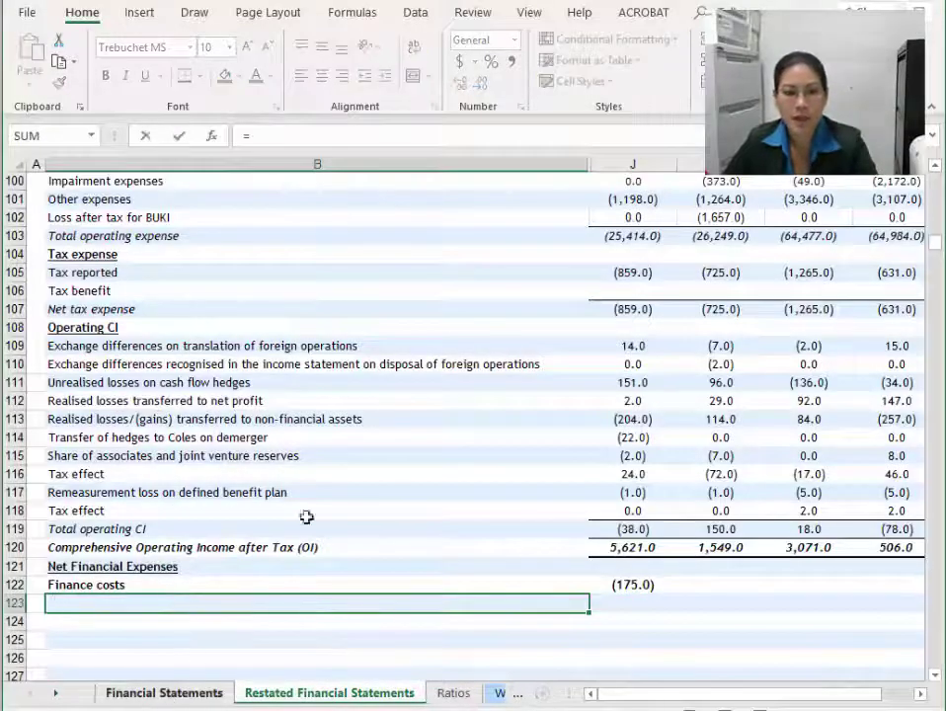
{"action": "scroll", "coordinate": [236, 397], "scroll_direction": "up", "scroll_amount": 2}
{"action": "left_click", "coordinate": [192, 372]}
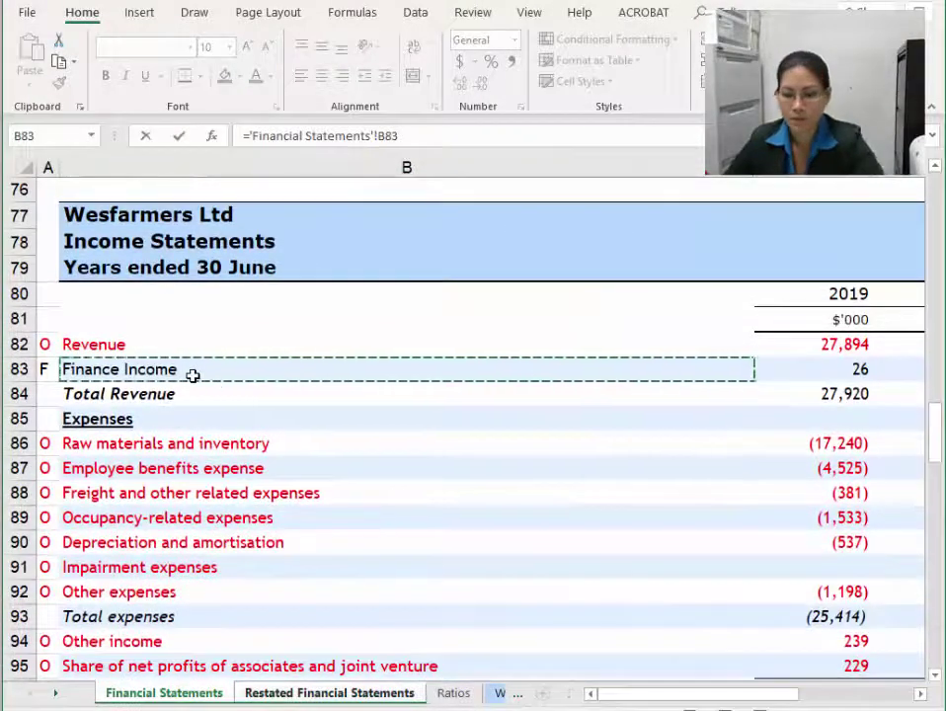
{"action": "key", "text": "Return"}
Link J123 to the 2019 Finance Income figure in cell D83 of the Financial Statements sheet.
{"action": "left_click", "coordinate": [650, 601]}
{"action": "type", "text": "="}
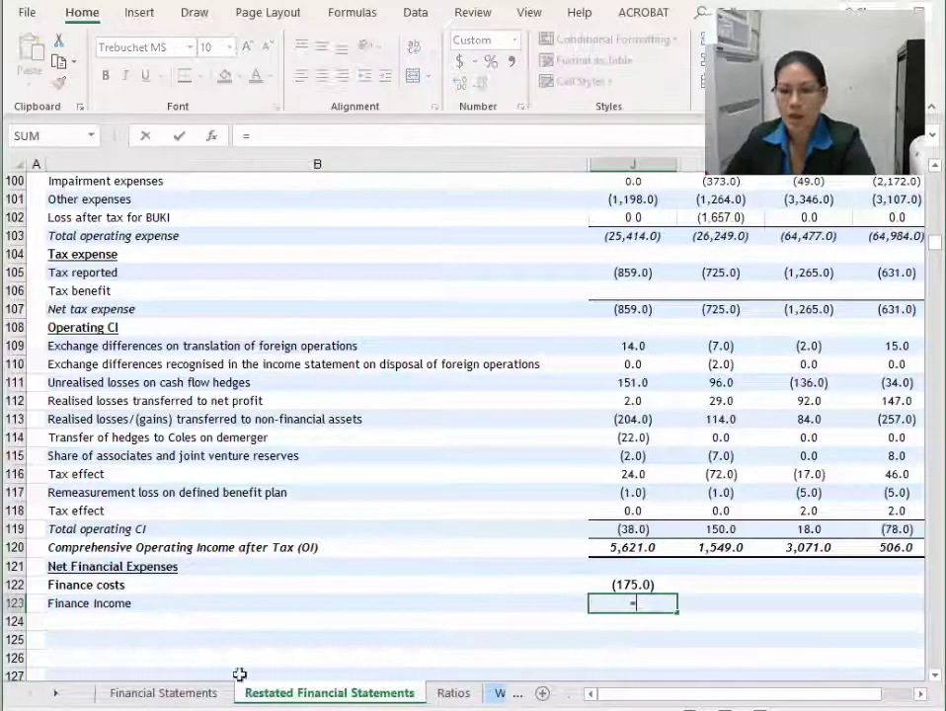
{"action": "left_click", "coordinate": [217, 691]}
{"action": "left_click", "coordinate": [820, 366]}
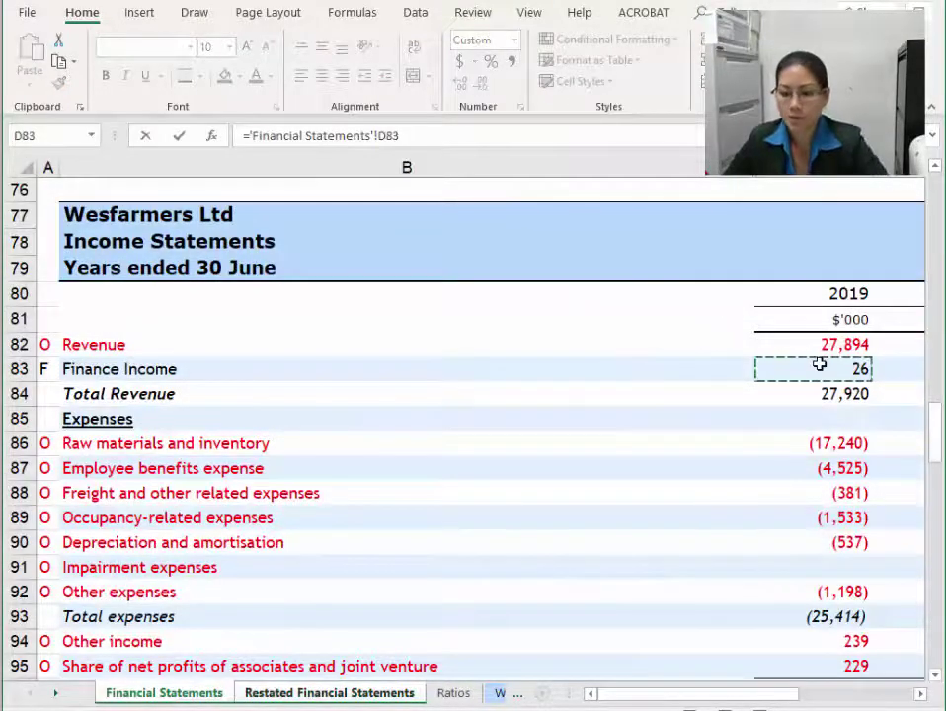
{"action": "key", "text": "Return"}
Fill the 2019 Finance costs and Finance Income formulas in J122 and J123 across to column M.
{"action": "left_click", "coordinate": [136, 584]}
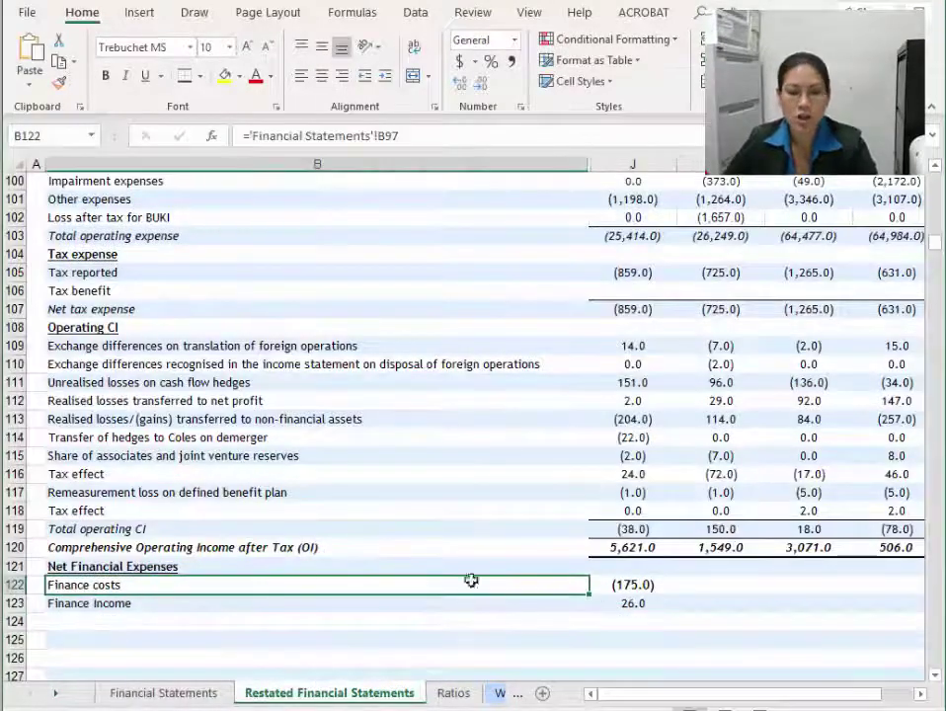
{"action": "left_click", "coordinate": [637, 585]}
{"action": "left_click_drag", "start_coordinate": [679, 595], "coordinate": [884, 587]}
{"action": "left_click", "coordinate": [652, 603]}
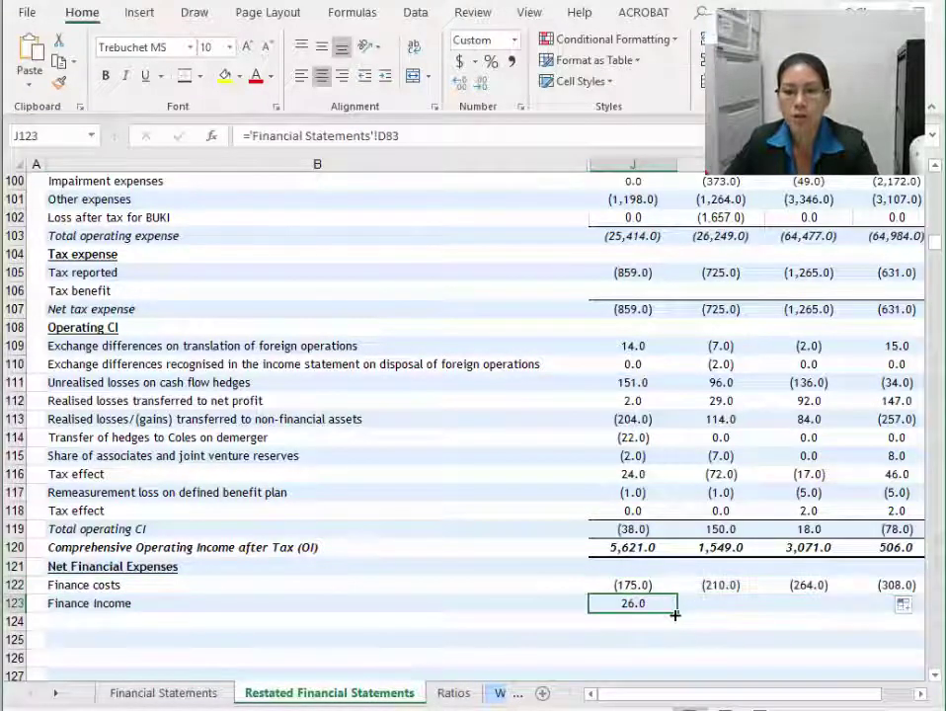
{"action": "left_click_drag", "start_coordinate": [677, 613], "coordinate": [905, 612]}
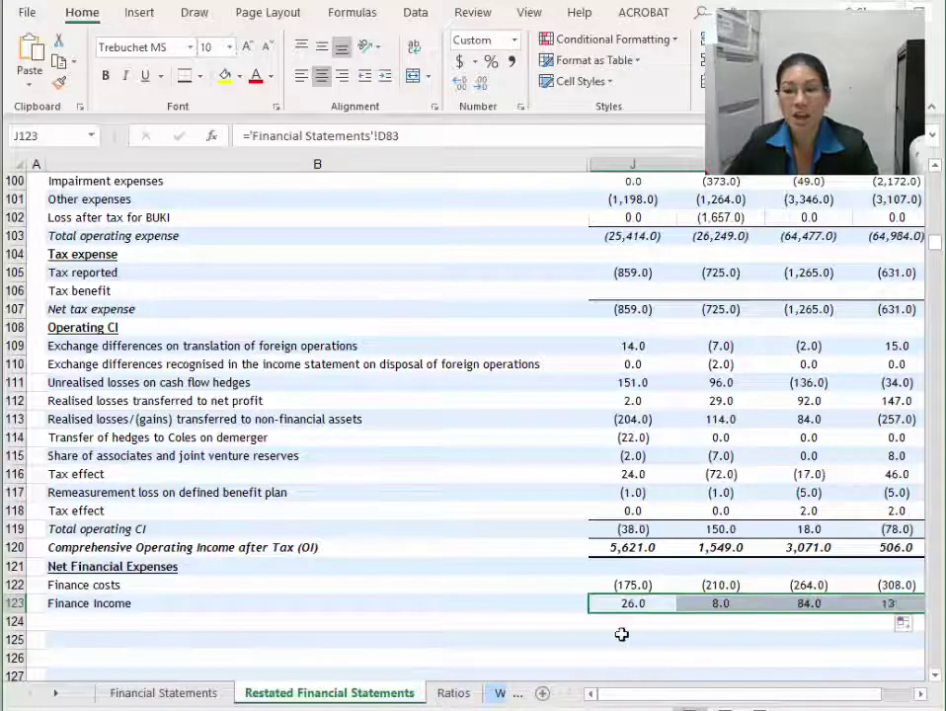
Label B124, directly below Finance Income, as "NFE before tax".
{"action": "left_click", "coordinate": [118, 618]}
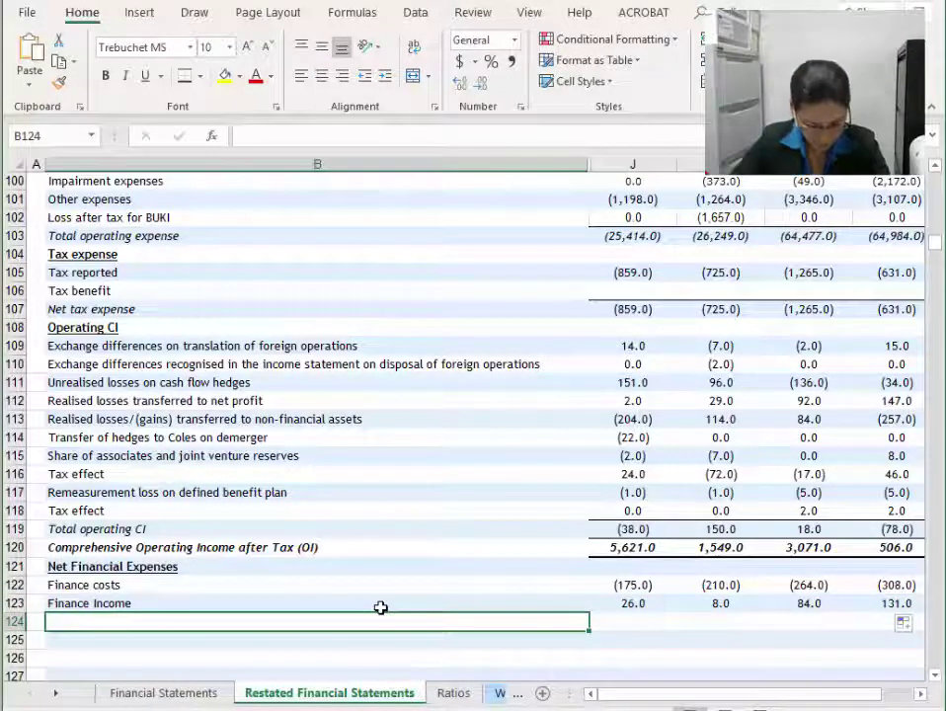
{"action": "type", "text": "NFE "}
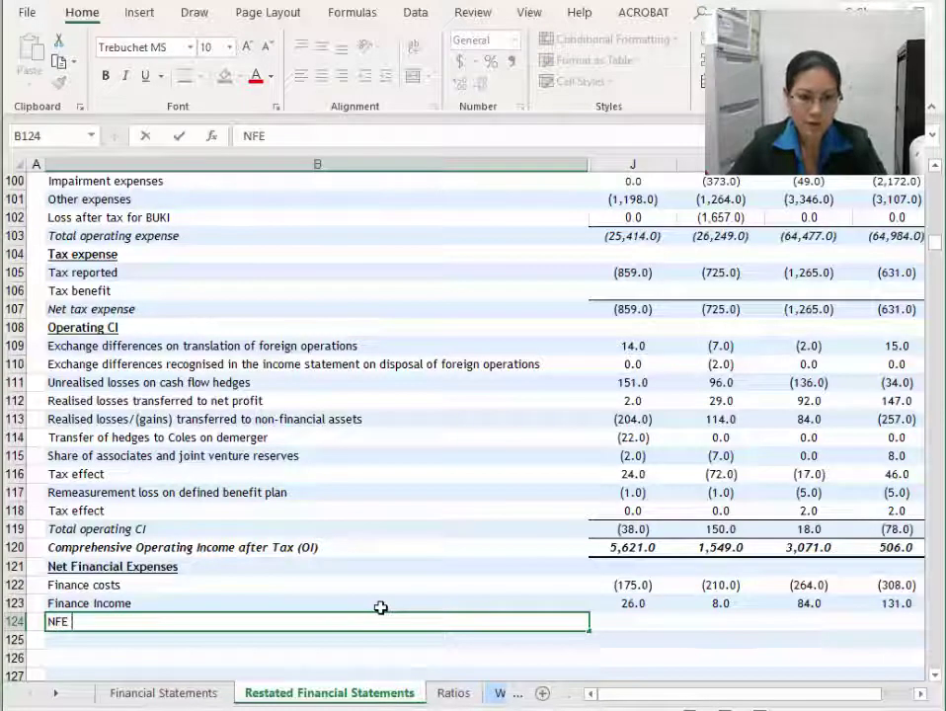
{"action": "type", "text": "before tax"}
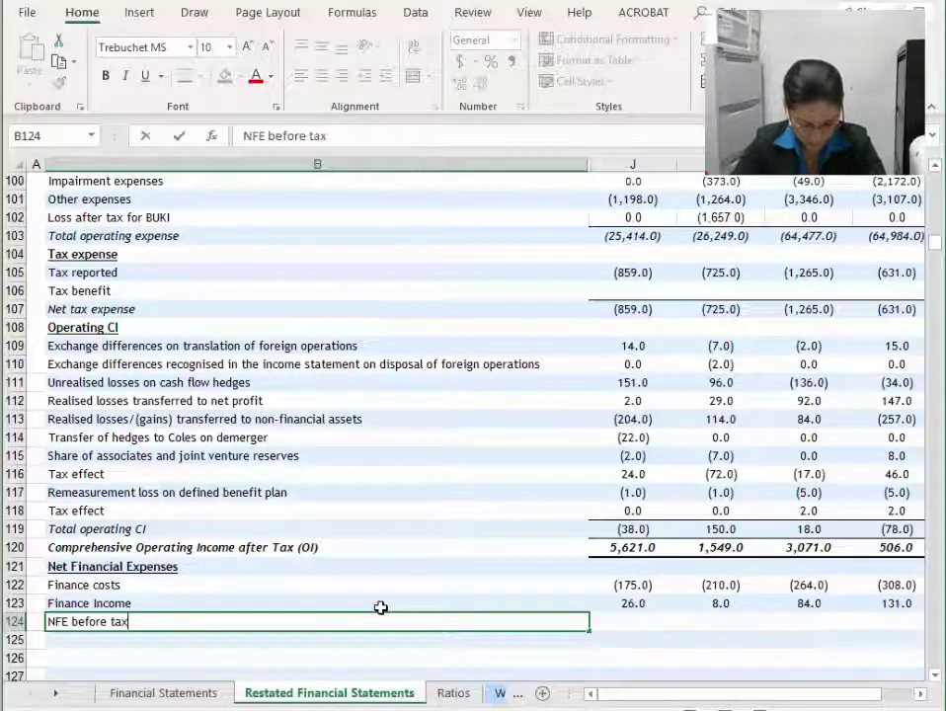
{"action": "key", "text": "Return"}
Total the finance costs and income in J124 with =SUM(J122:J123) and fill the formula across to column M.
{"action": "key", "text": "Up"}
{"action": "key", "text": "Right"}
{"action": "type", "text": "=sum("}
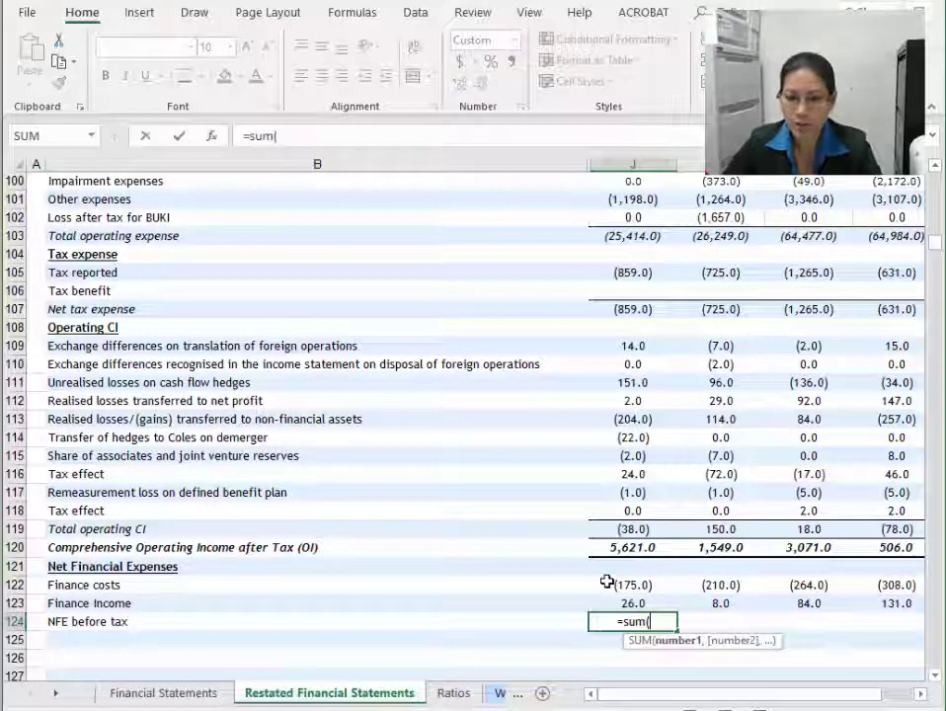
{"action": "left_click_drag", "start_coordinate": [606, 583], "coordinate": [604, 600]}
{"action": "type", "text": ")"}
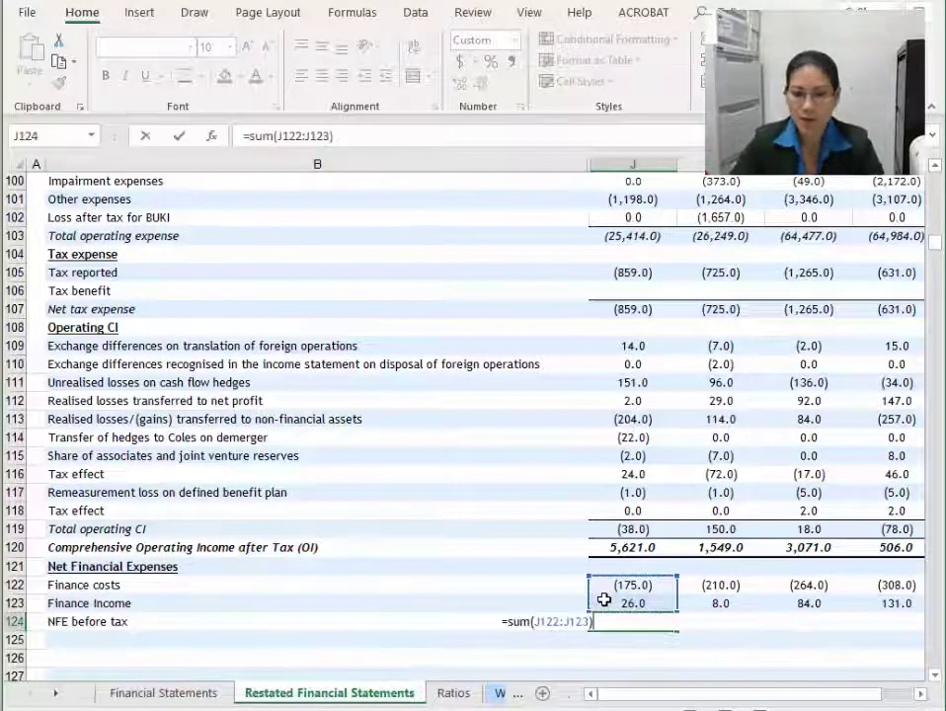
{"action": "key", "text": "Return"}
{"action": "left_click", "coordinate": [656, 628]}
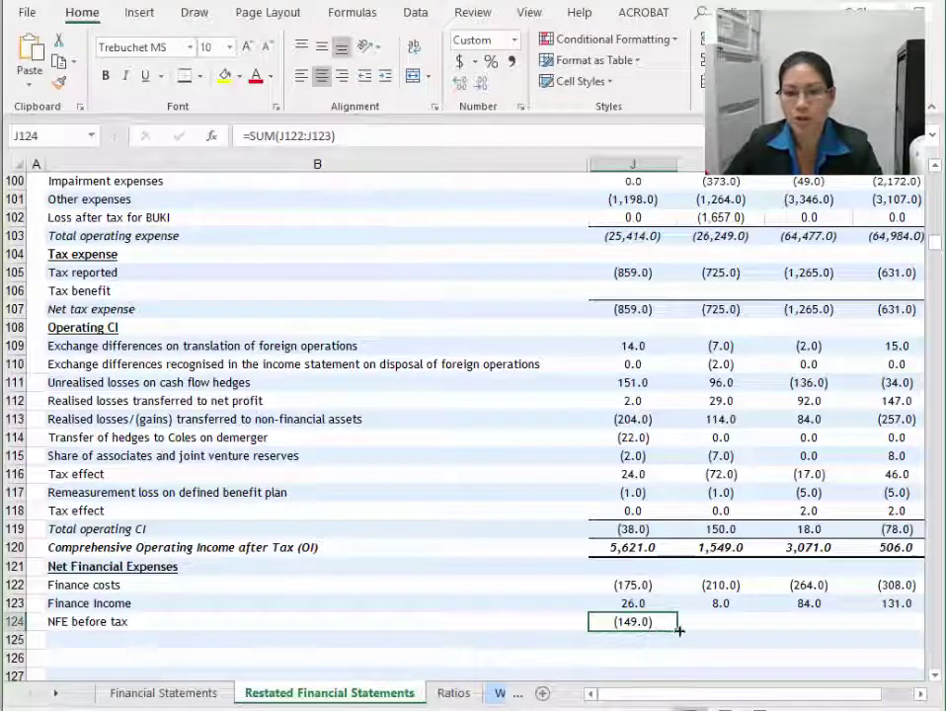
{"action": "left_click_drag", "start_coordinate": [803, 626], "coordinate": [902, 625]}
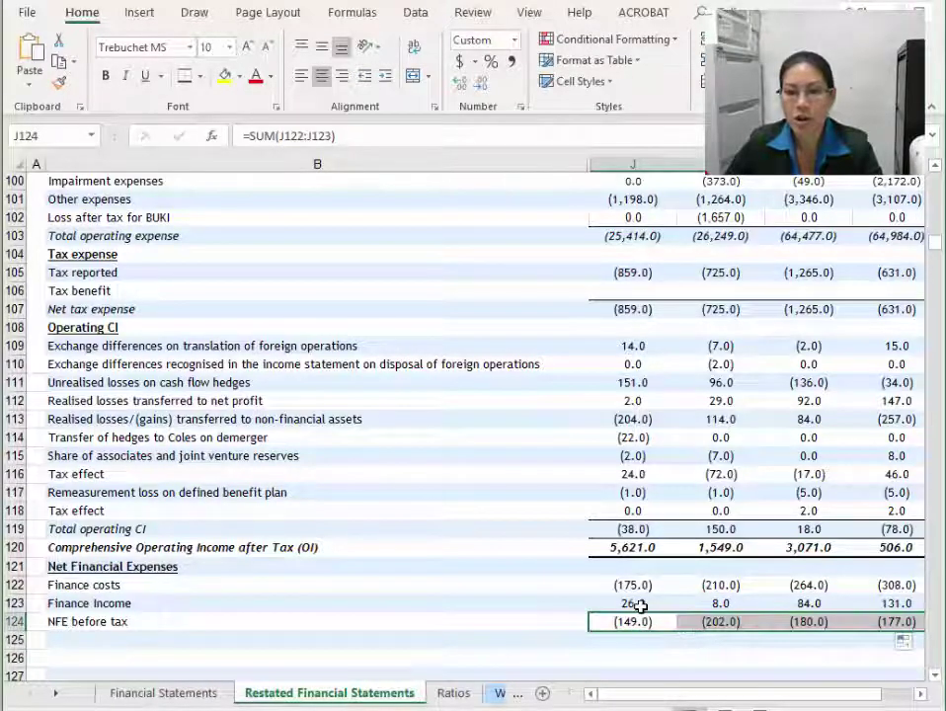
Add a bottom border to the Finance Income figures in J123:M123 and italicise the NFE before tax row 124.
{"action": "left_click_drag", "start_coordinate": [633, 604], "coordinate": [894, 603]}
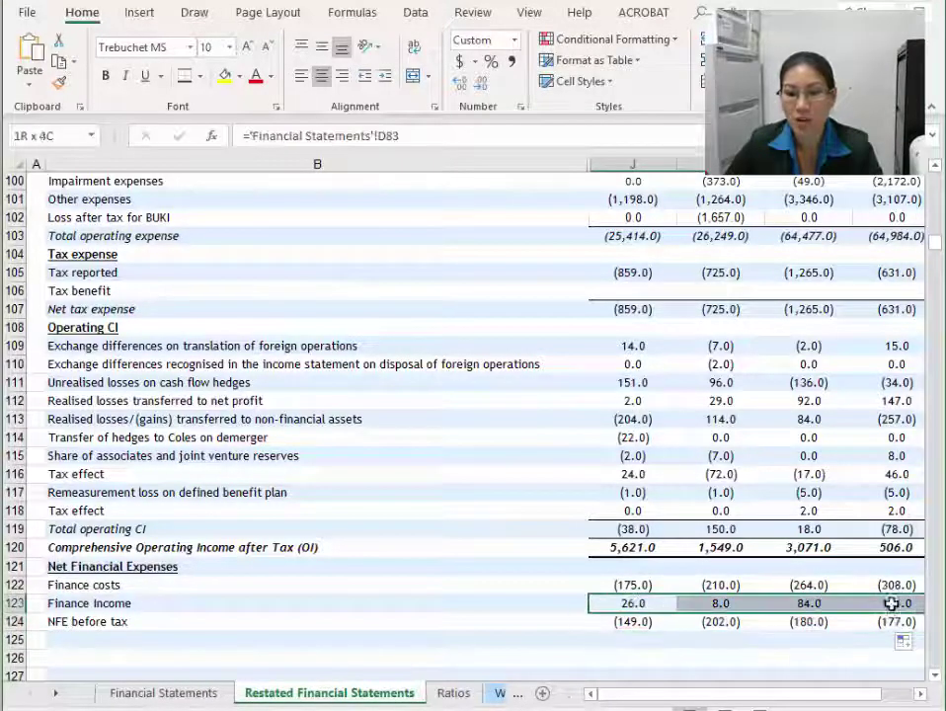
{"action": "left_click", "coordinate": [199, 76]}
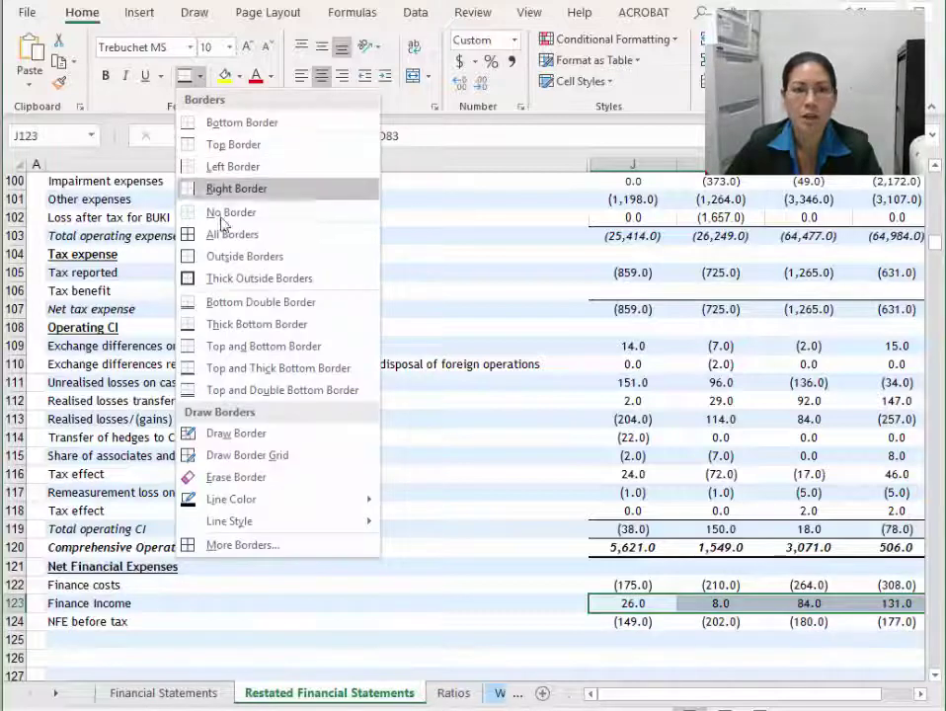
{"action": "left_click", "coordinate": [233, 144]}
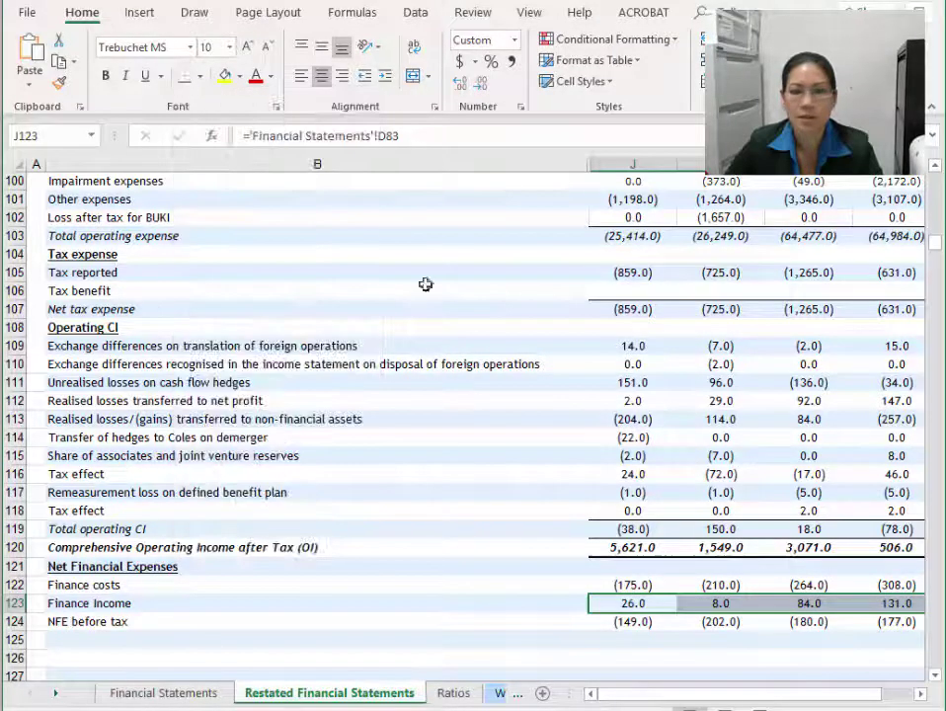
{"action": "left_click", "coordinate": [19, 622]}
{"action": "left_click", "coordinate": [84, 585]}
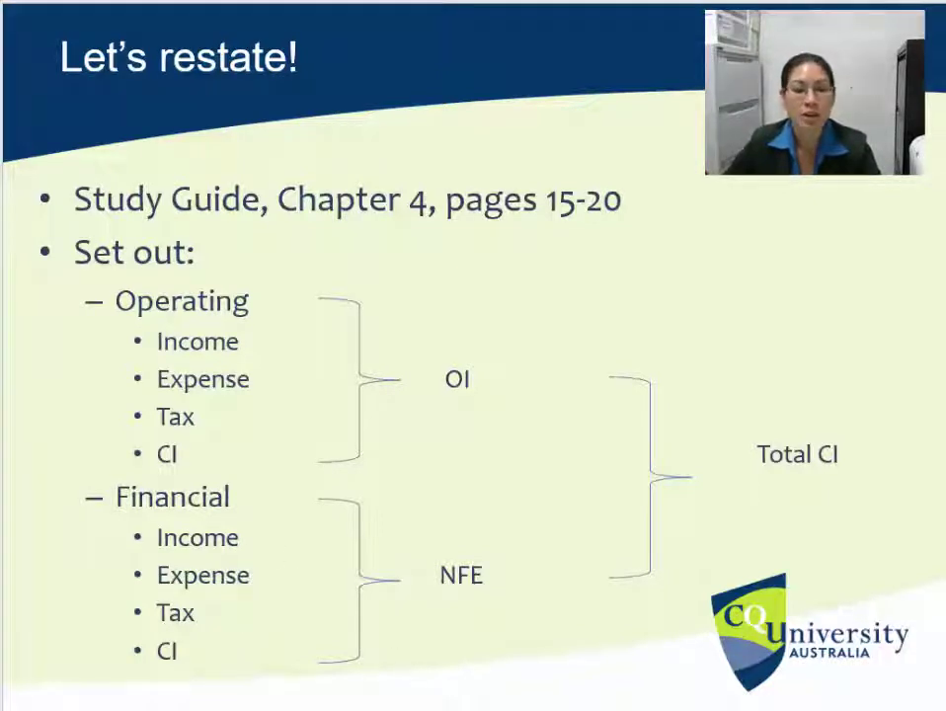
Compare the finance costs, Finance Income and NFE before tax rows with the "Let's restate!" outline slide, and return to the worksheet.
{"action": "key", "text": "alt+Tab"}
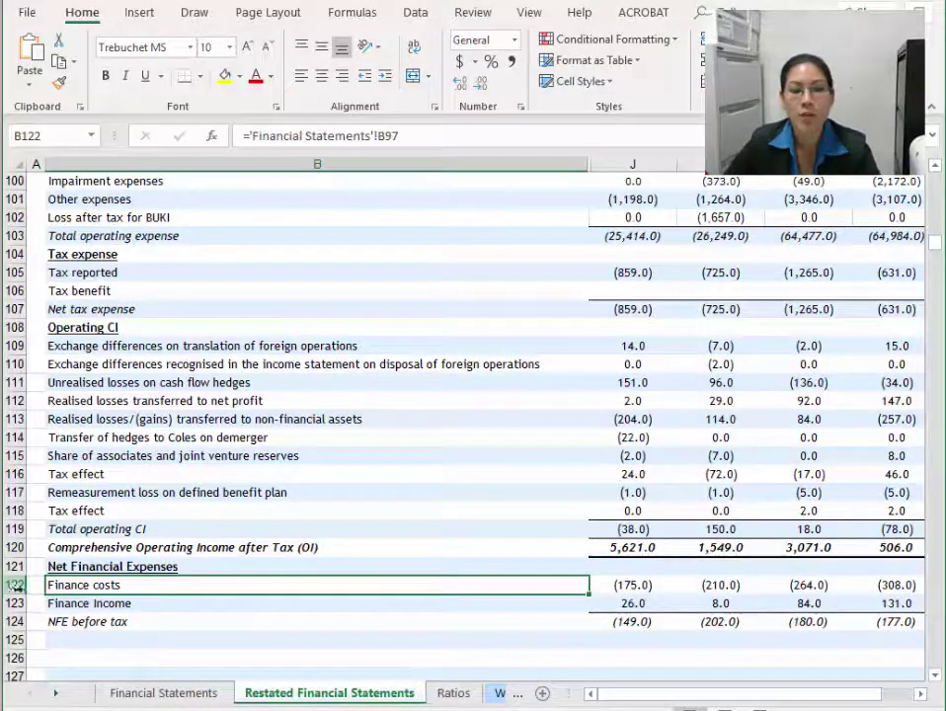
{"action": "left_click_drag", "start_coordinate": [14, 585], "coordinate": [15, 603]}
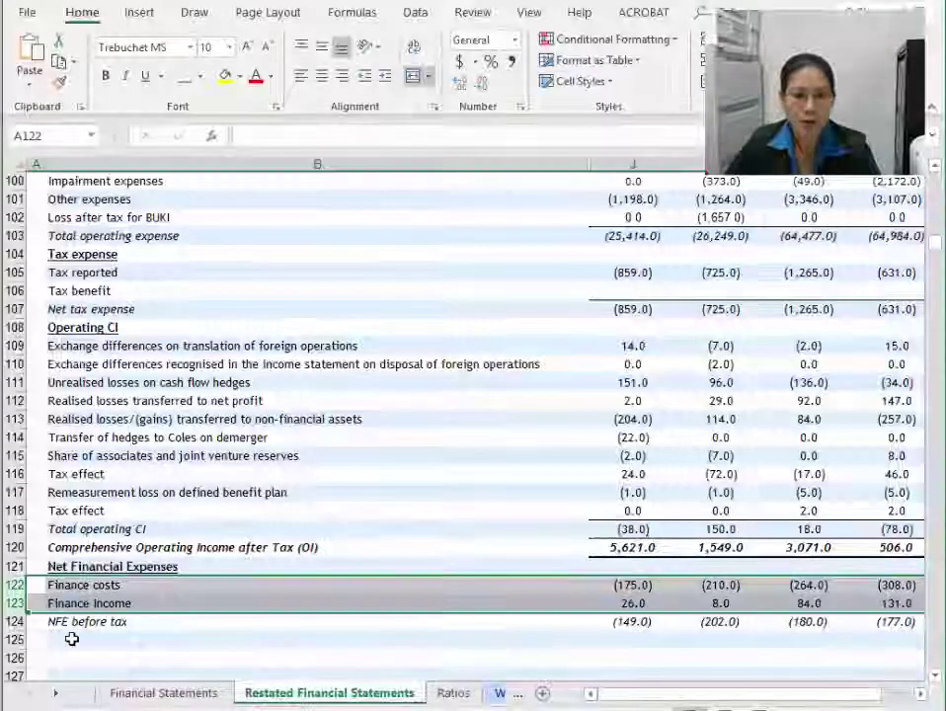
{"action": "left_click", "coordinate": [72, 639]}
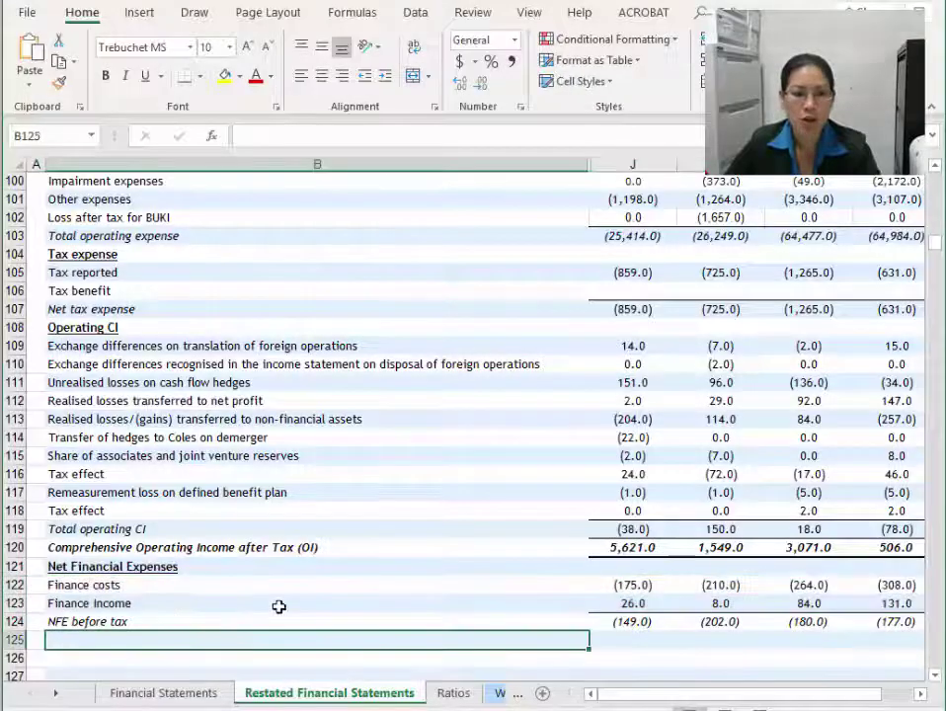
{"action": "scroll", "coordinate": [279, 607], "scroll_direction": "down", "scroll_amount": 2}
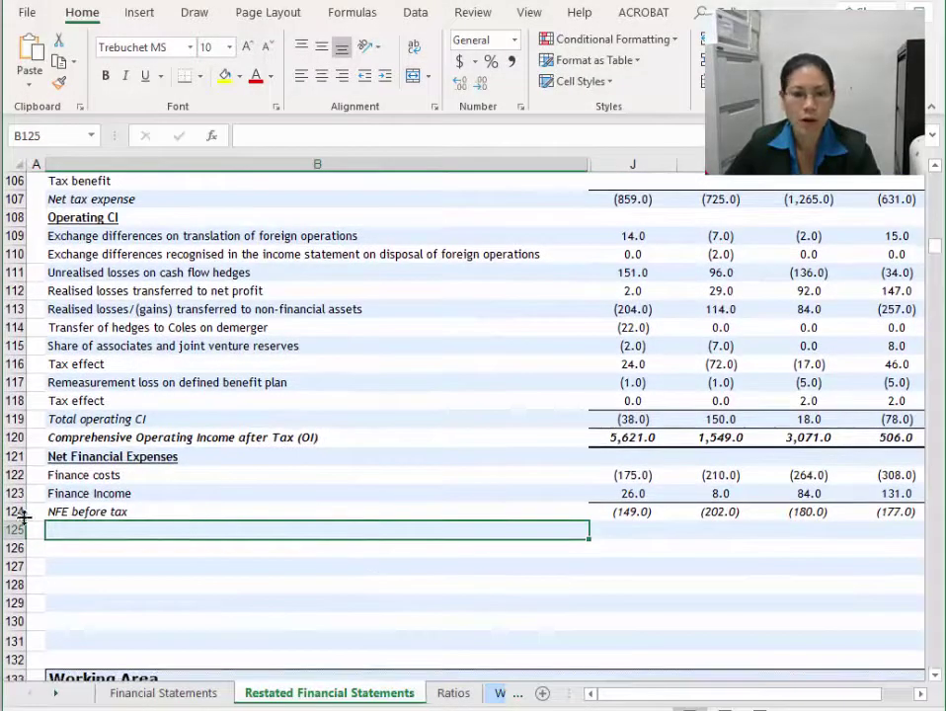
{"action": "left_click", "coordinate": [24, 511]}
{"action": "left_click_drag", "start_coordinate": [118, 521], "coordinate": [111, 535]}
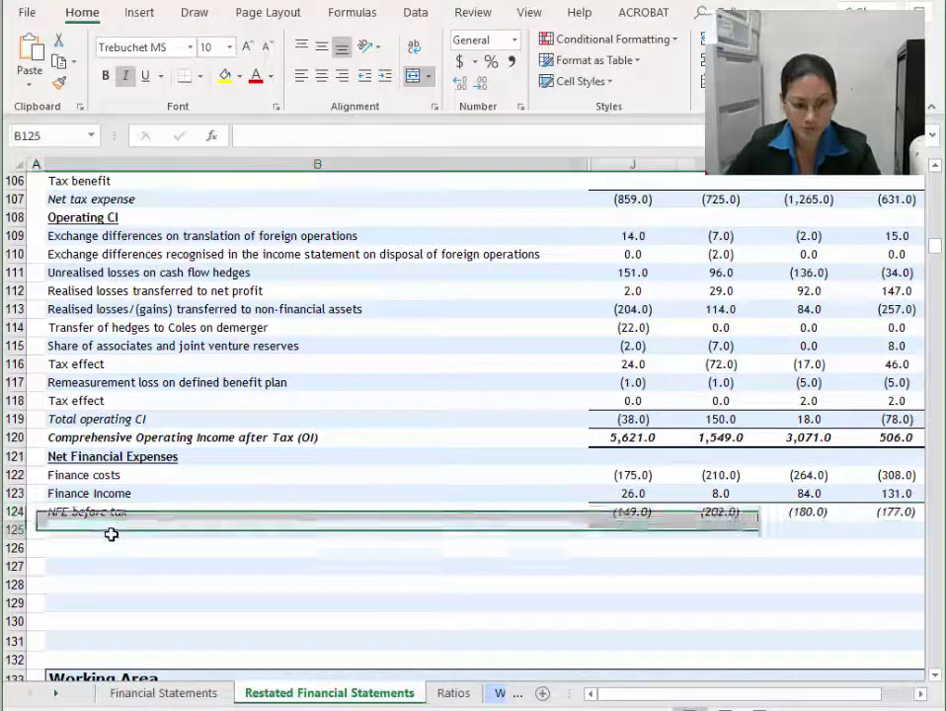
{"action": "key", "text": "alt+Tab"}
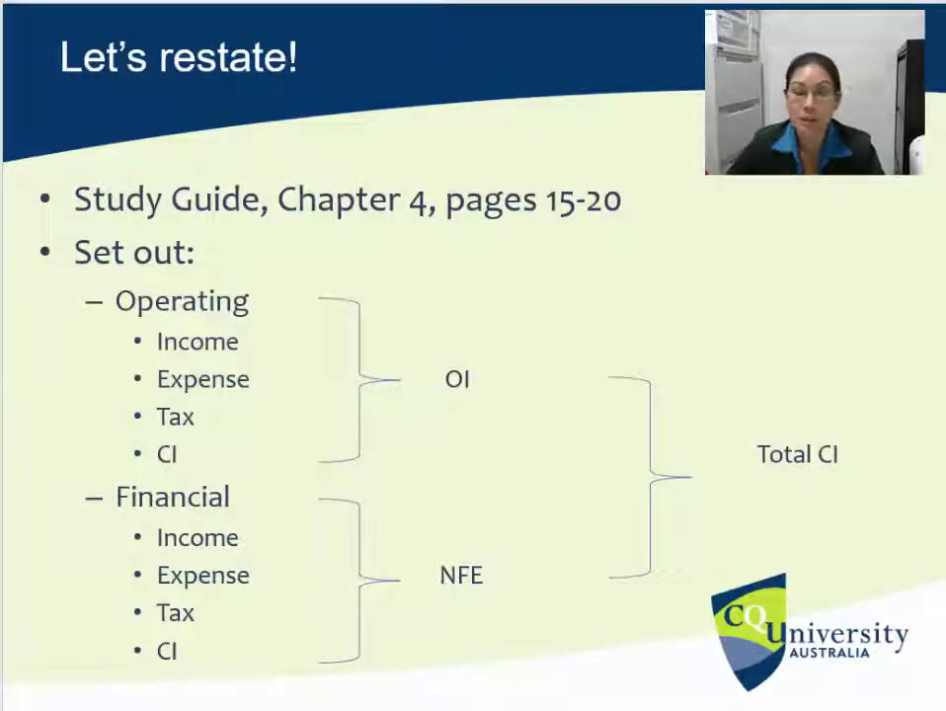
{"action": "key", "text": "alt+Tab"}
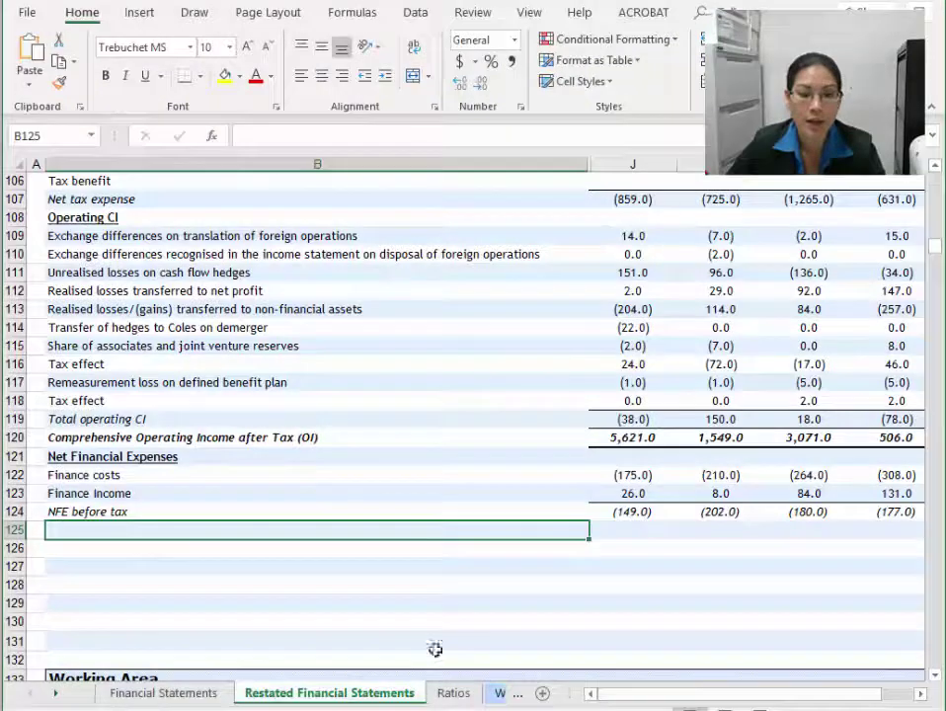
{"action": "left_click", "coordinate": [15, 511]}
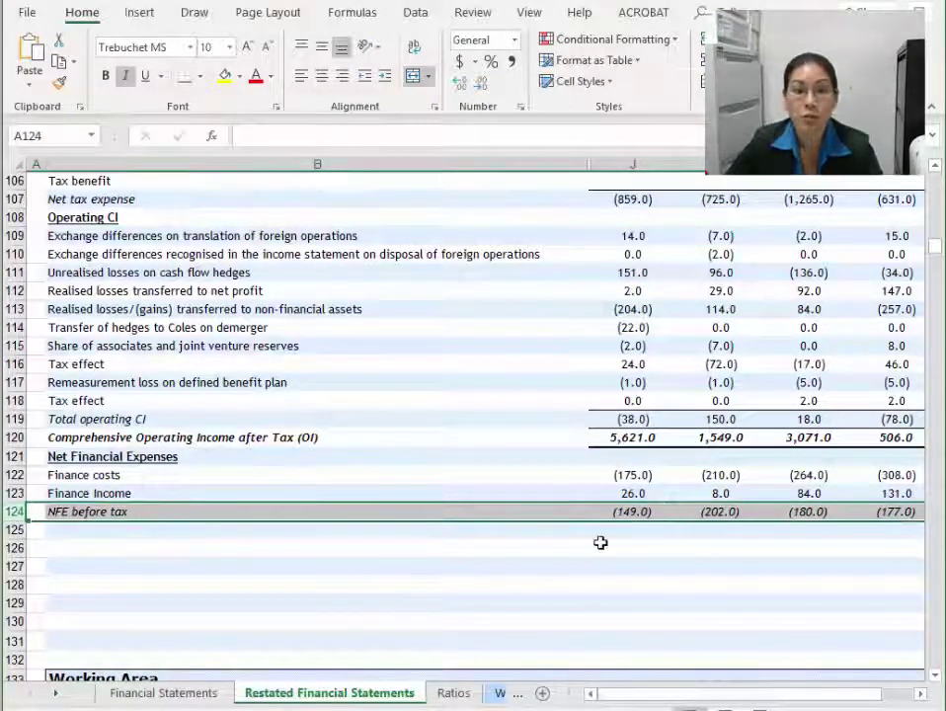
{"action": "left_click_drag", "start_coordinate": [18, 519], "coordinate": [18, 492]}
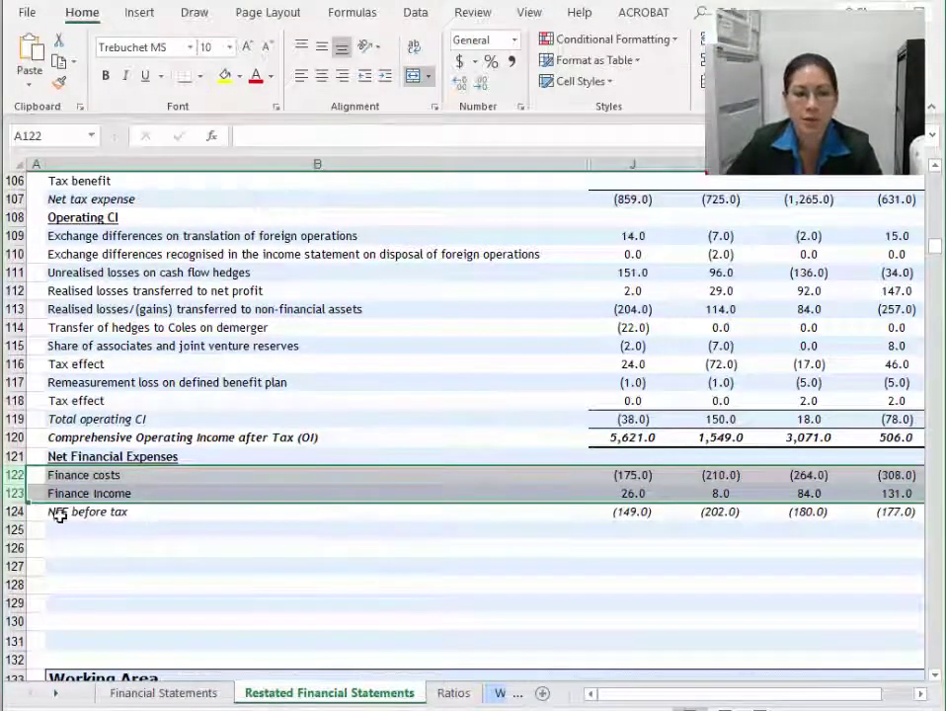
{"action": "left_click", "coordinate": [13, 512]}
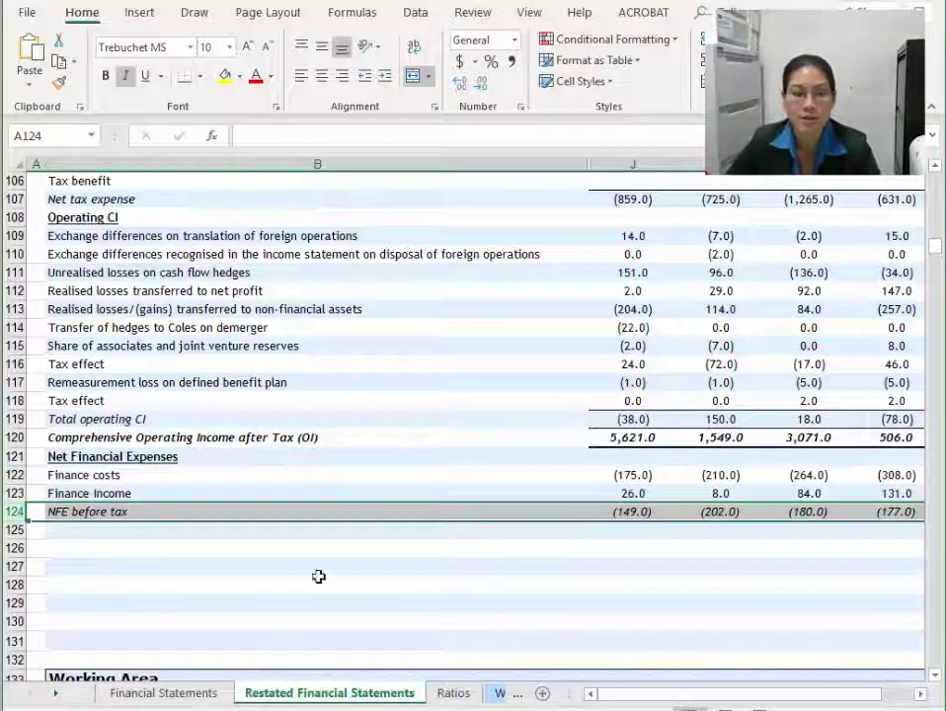
Label B125, below NFE before tax, as "Tax benefit".
{"action": "left_click", "coordinate": [107, 528]}
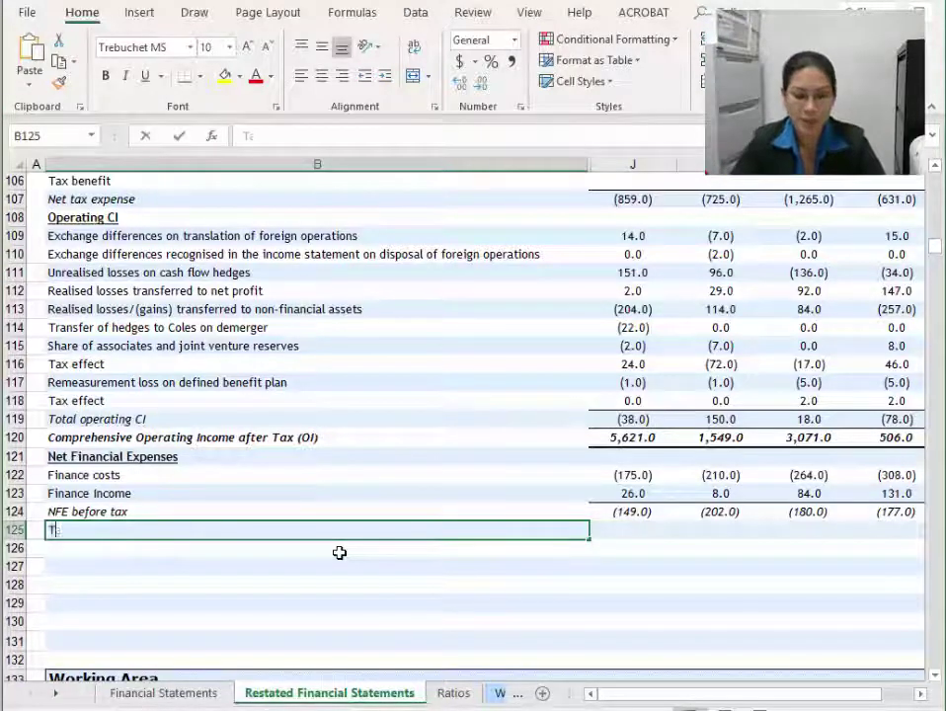
{"action": "type", "text": "ax benefit"}
{"action": "key", "text": "Return"}
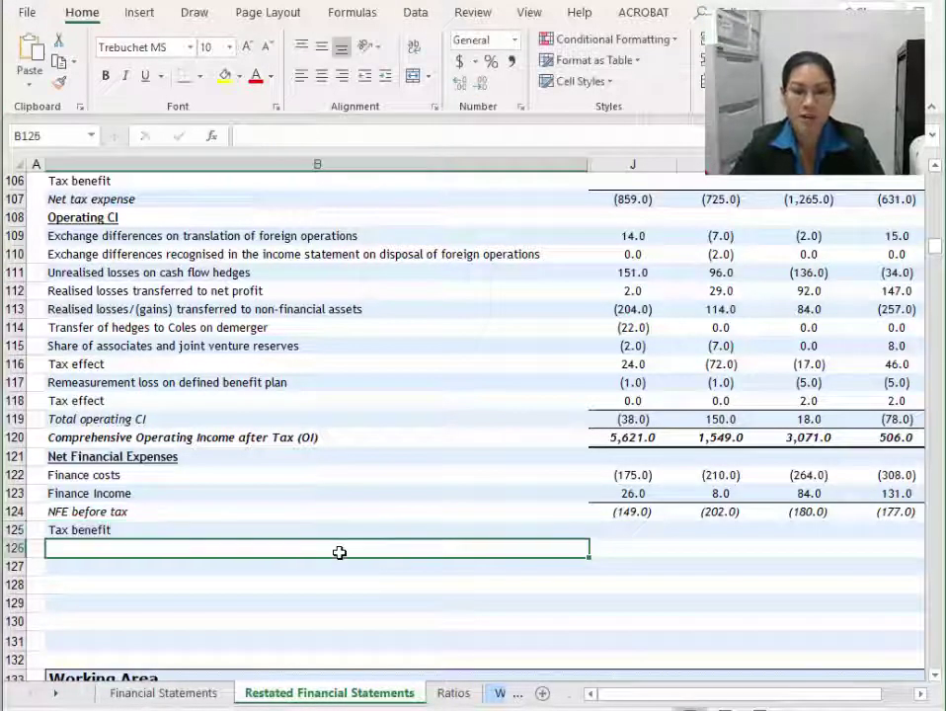
{"action": "key", "text": "Up"}
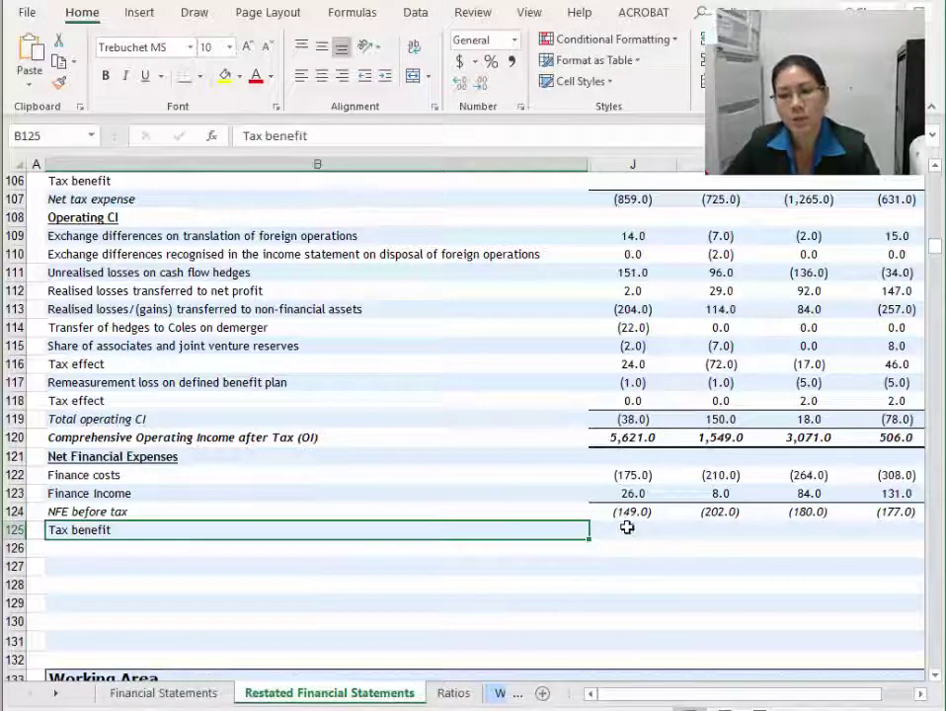
{"action": "left_click", "coordinate": [666, 516]}
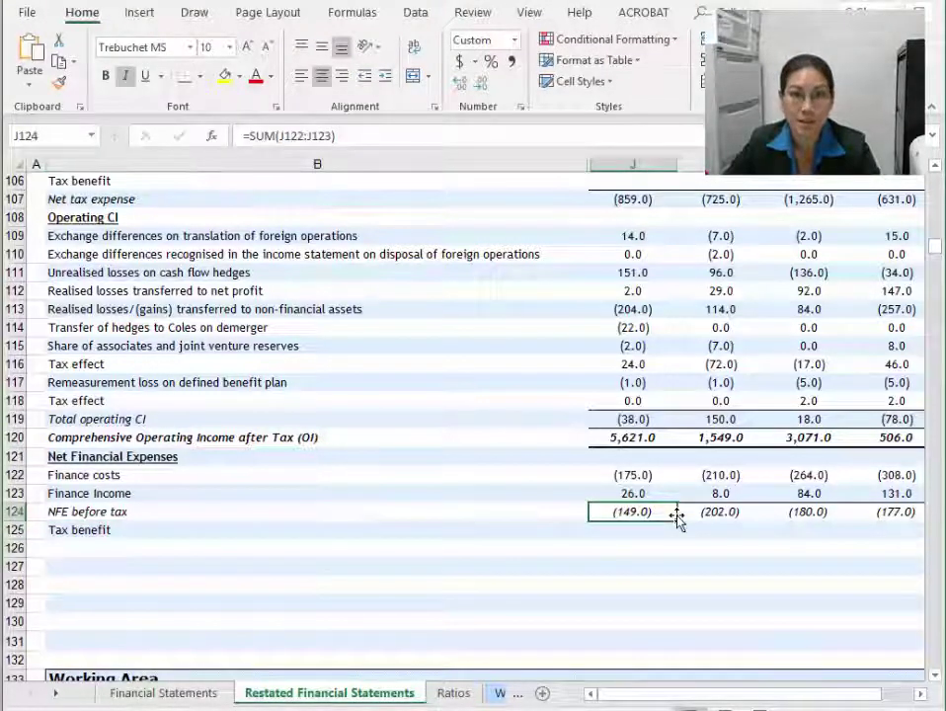
{"action": "left_click", "coordinate": [15, 512]}
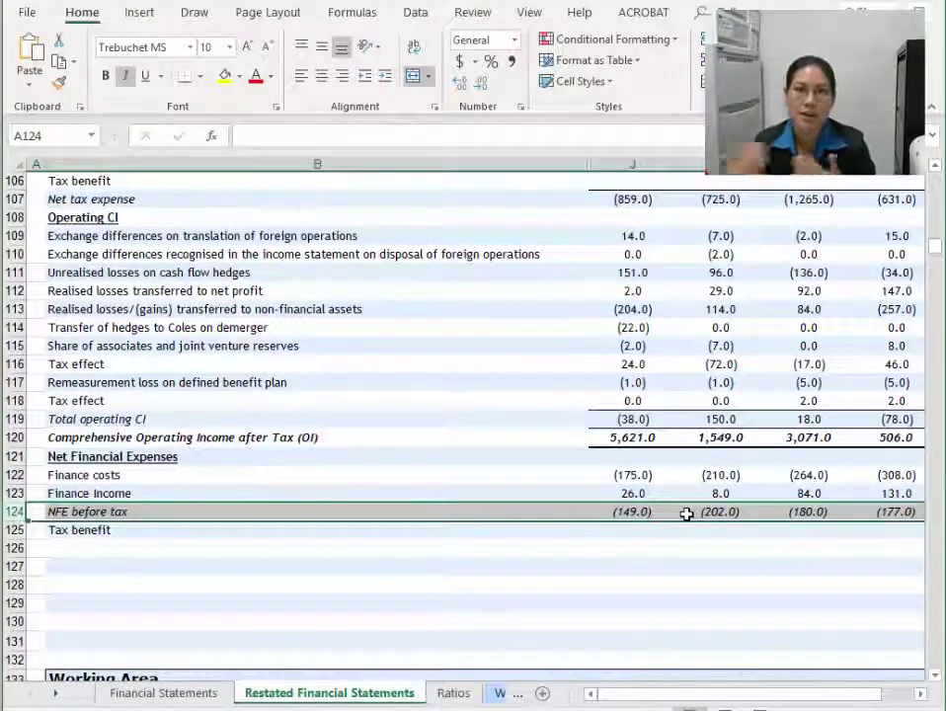
{"action": "left_click", "coordinate": [655, 529]}
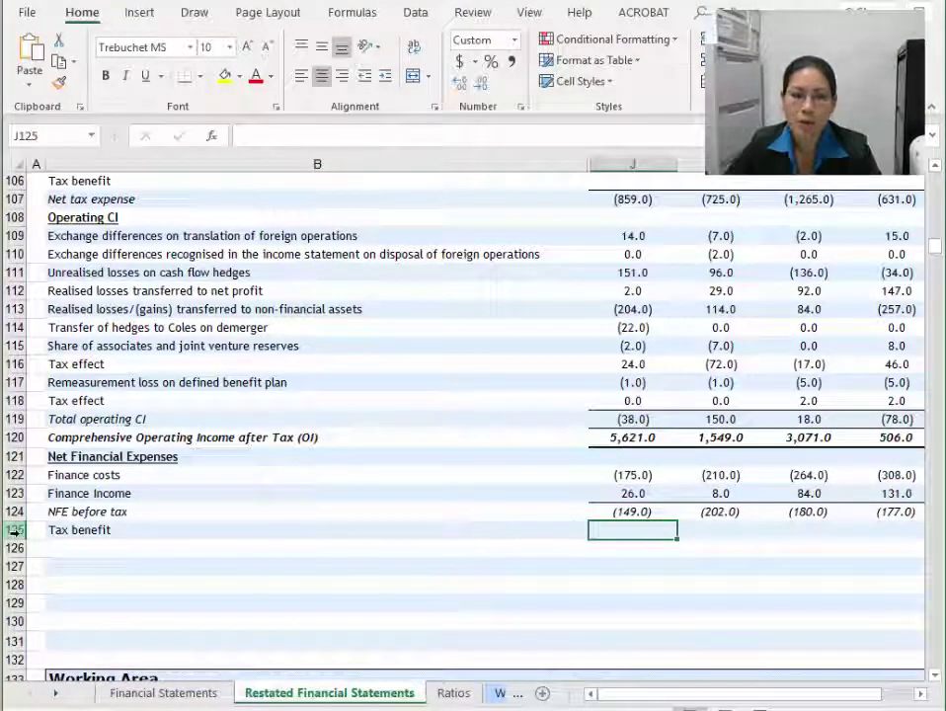
{"action": "left_click", "coordinate": [642, 511]}
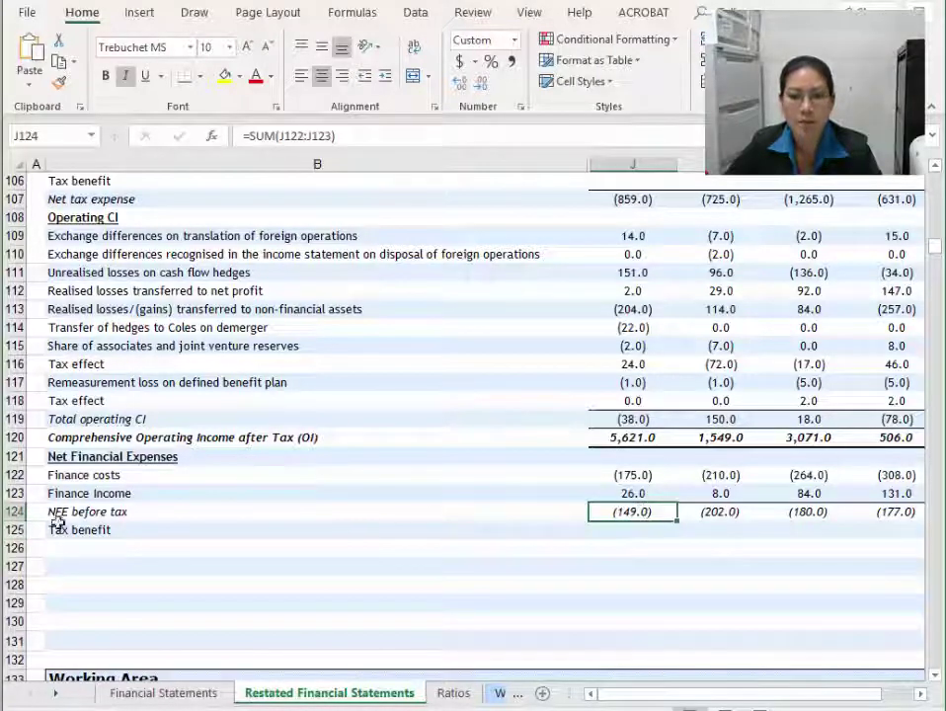
{"action": "left_click", "coordinate": [16, 511]}
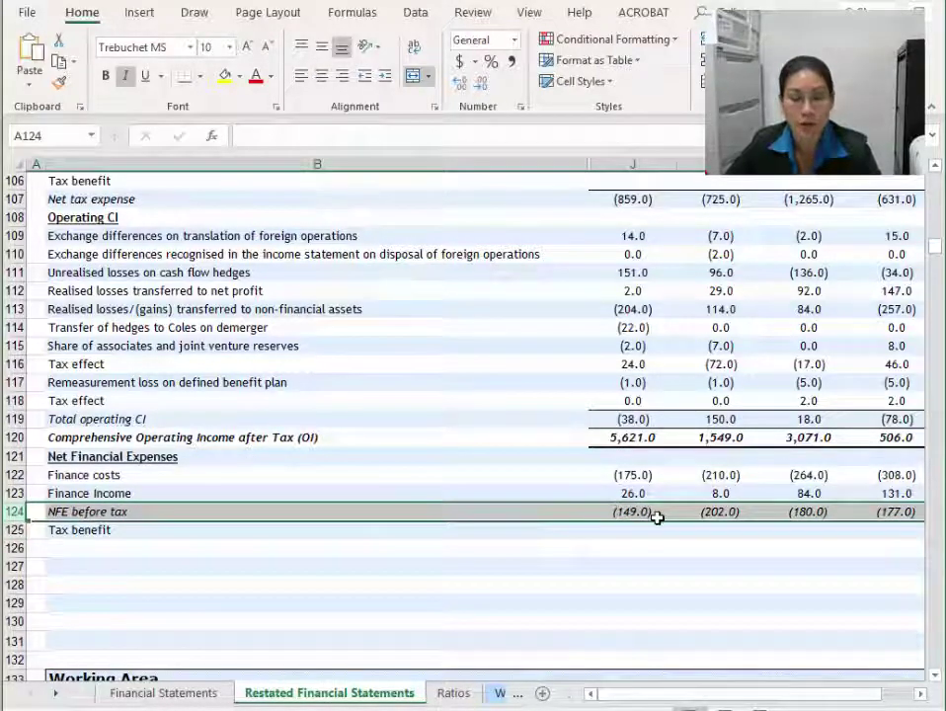
Calculate the 2019 tax benefit in J125 as NFE before tax times the company income tax rate, =J124*J144.
{"action": "left_click", "coordinate": [627, 534]}
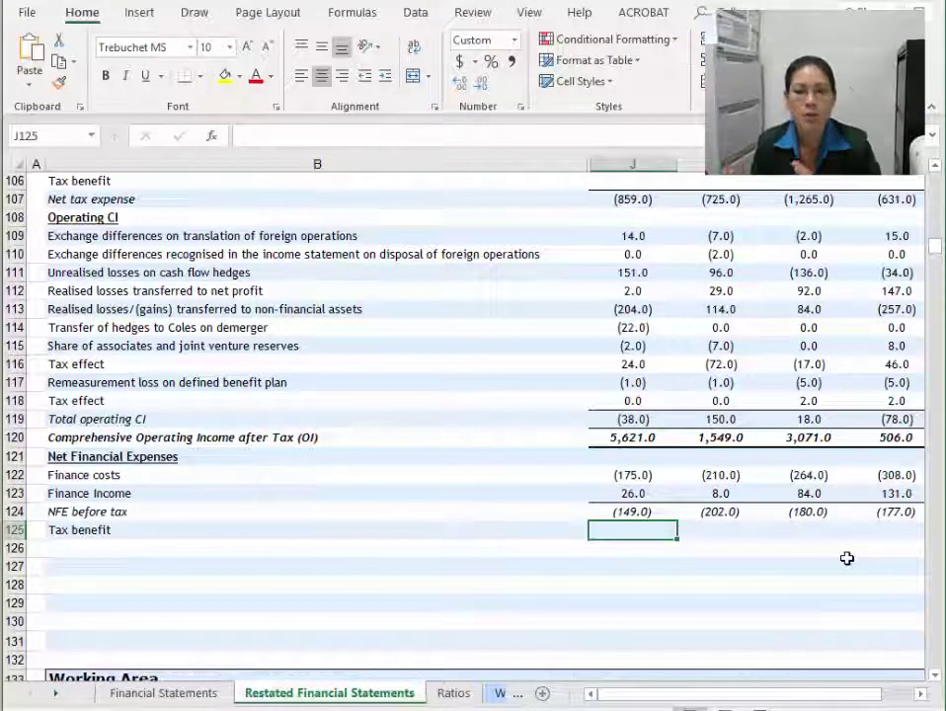
{"action": "type", "text": "="}
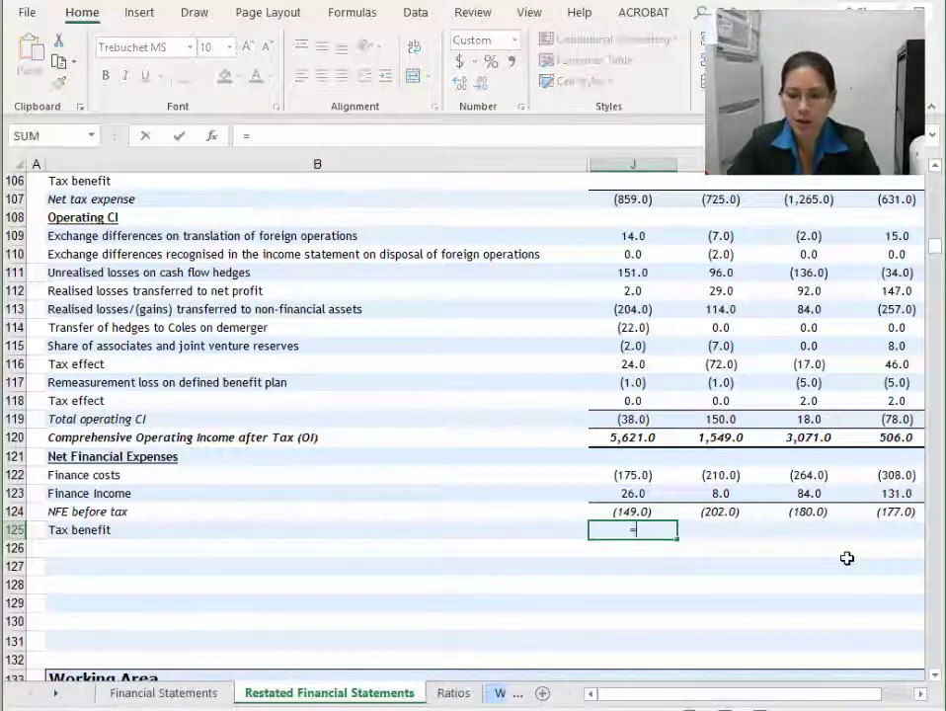
{"action": "left_click", "coordinate": [654, 513]}
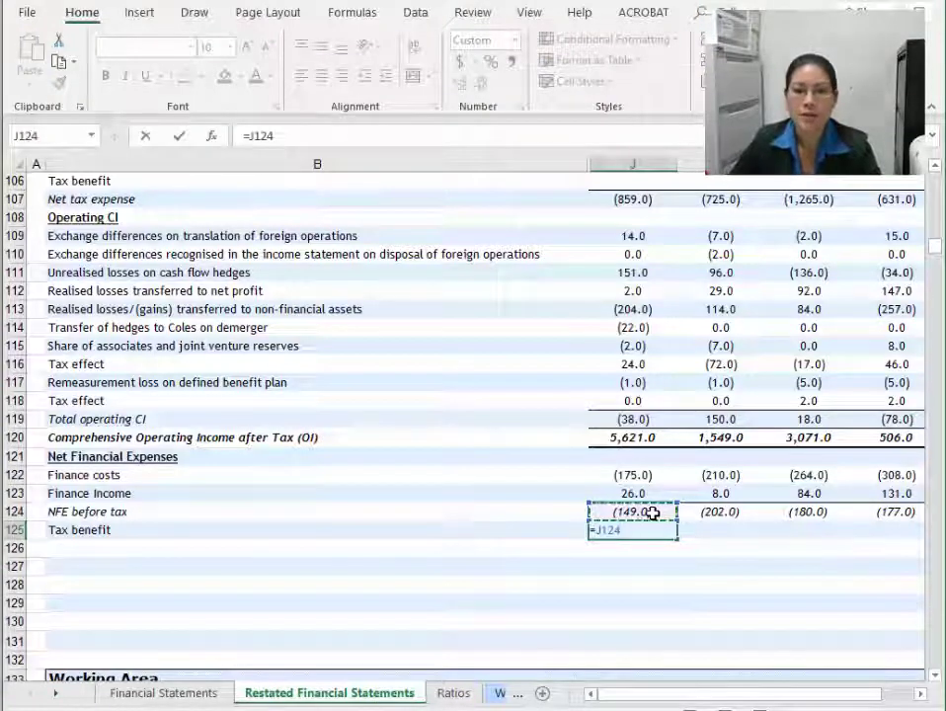
{"action": "type", "text": "*"}
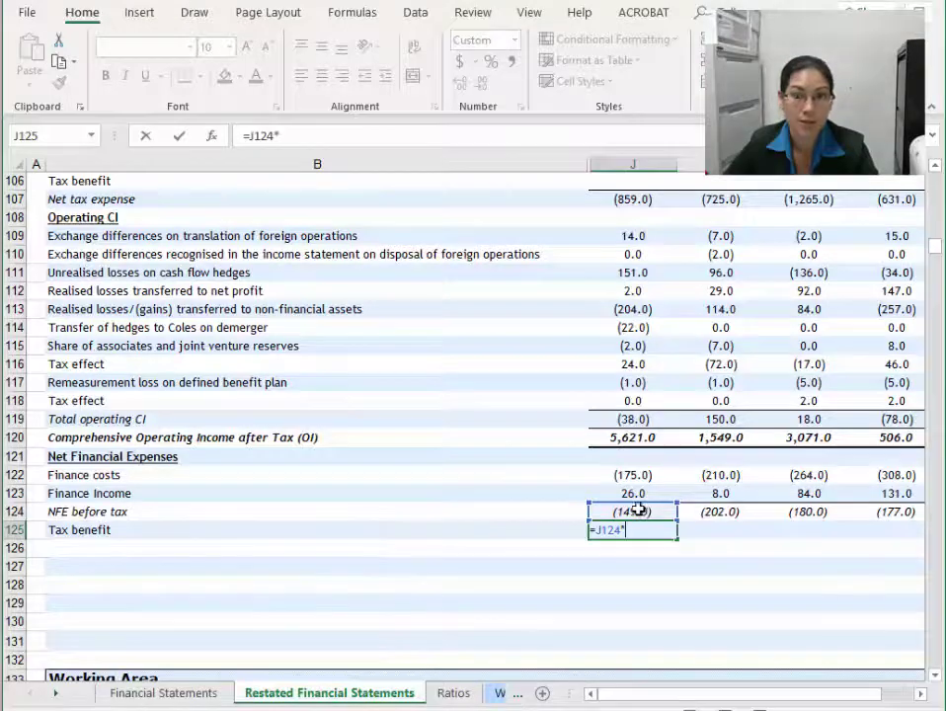
{"action": "scroll", "coordinate": [651, 510], "scroll_direction": "down", "scroll_amount": 6}
{"action": "left_click", "coordinate": [630, 569]}
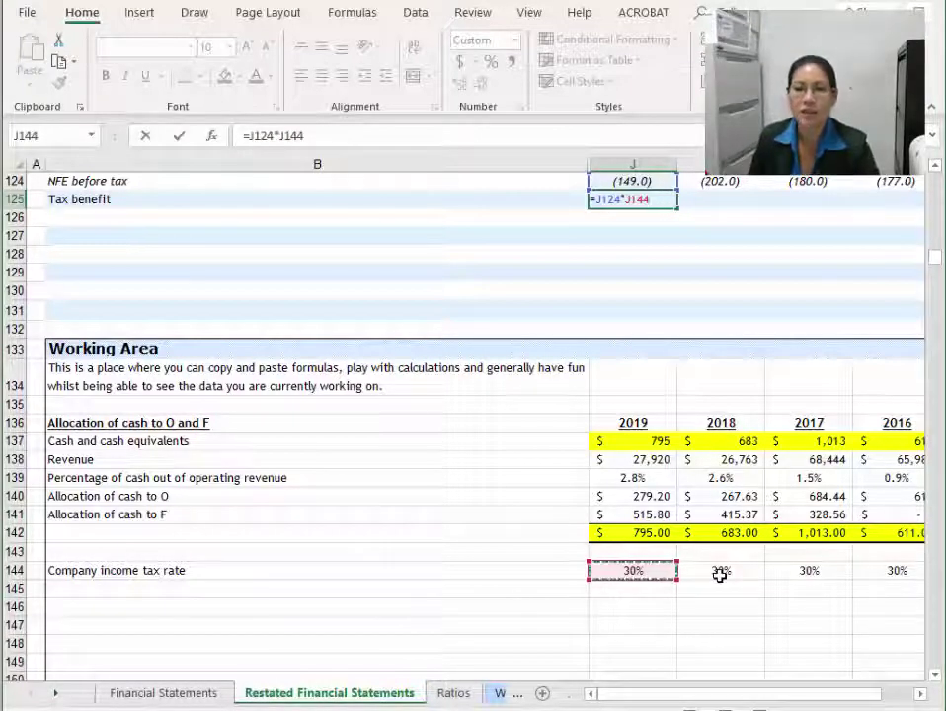
{"action": "key", "text": "Return"}
{"action": "left_click", "coordinate": [634, 198]}
{"action": "scroll", "coordinate": [691, 237], "scroll_direction": "up", "scroll_amount": 1}
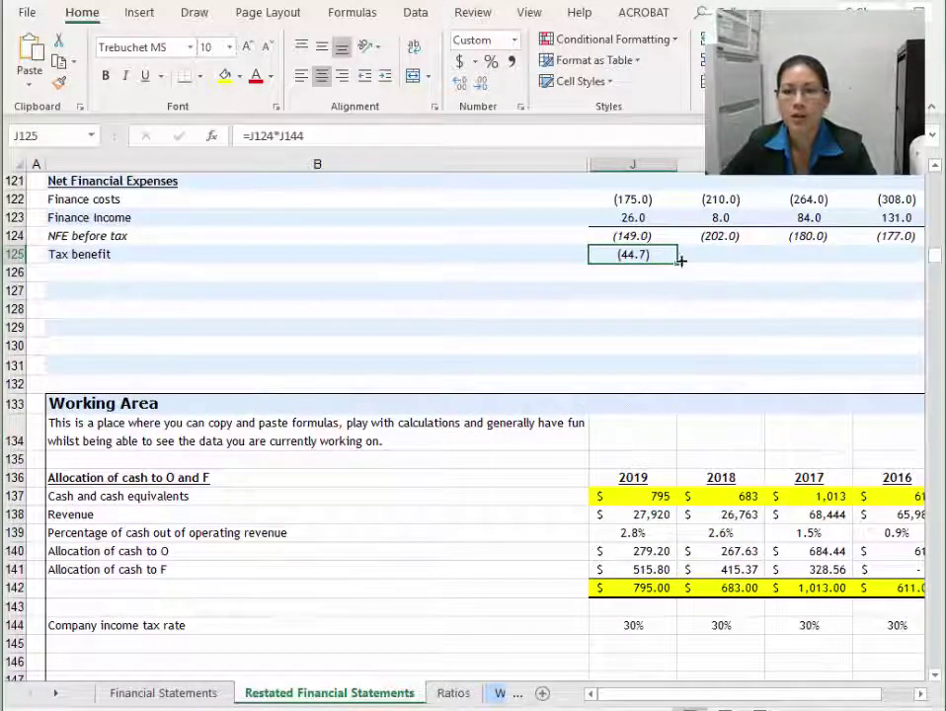
{"action": "left_click_drag", "start_coordinate": [680, 260], "coordinate": [901, 259]}
{"action": "left_click", "coordinate": [619, 256]}
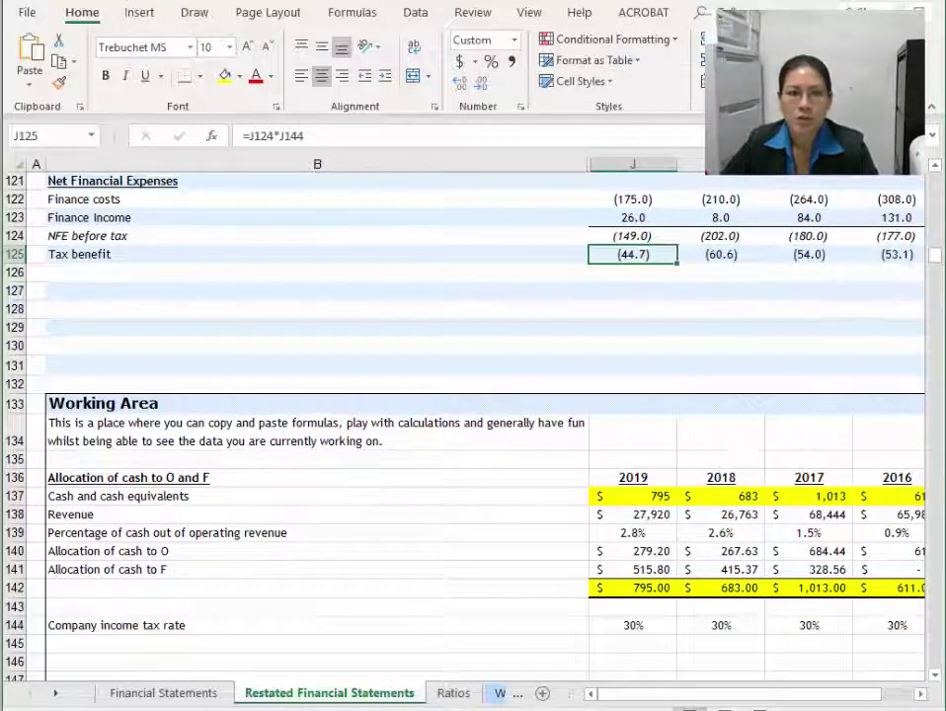
{"action": "key", "text": "ctrl+z"}
{"action": "left_click", "coordinate": [635, 238]}
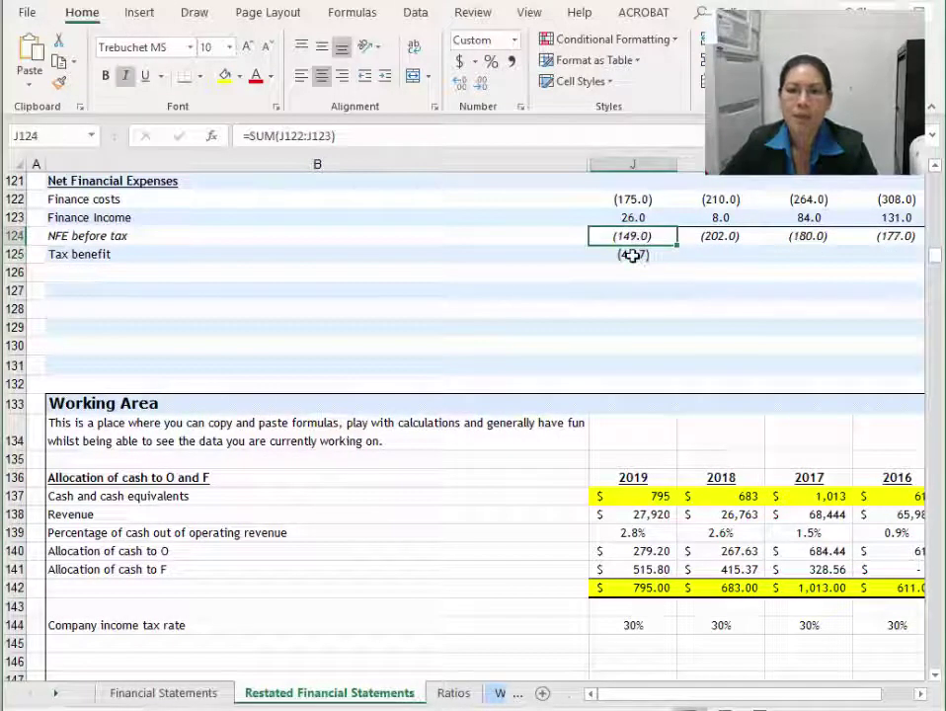
{"action": "left_click", "coordinate": [627, 259]}
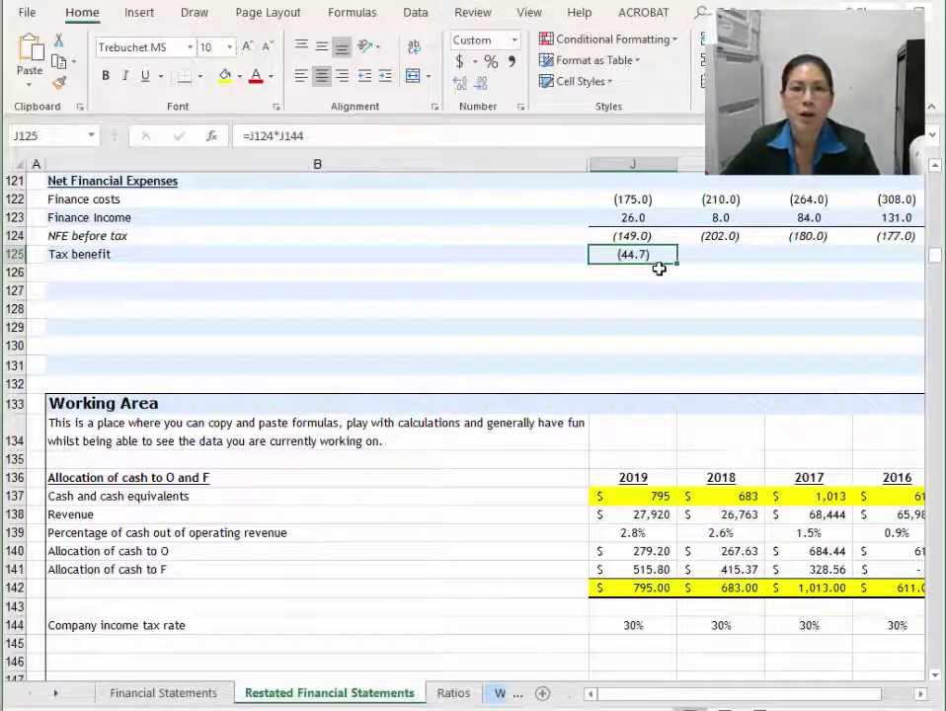
{"action": "left_click", "coordinate": [641, 237]}
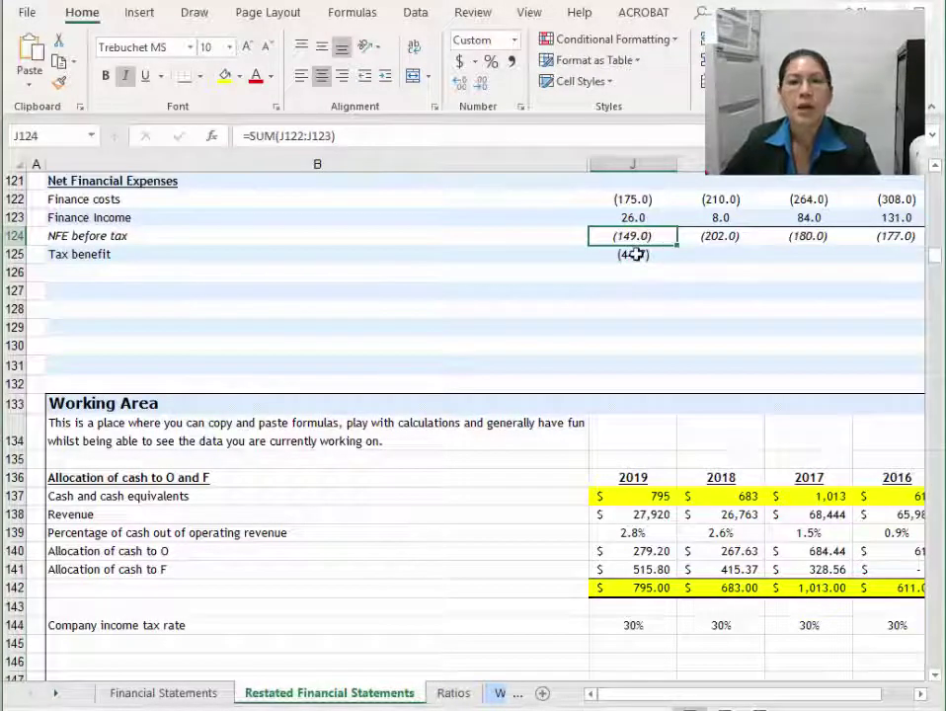
{"action": "left_click", "coordinate": [635, 254]}
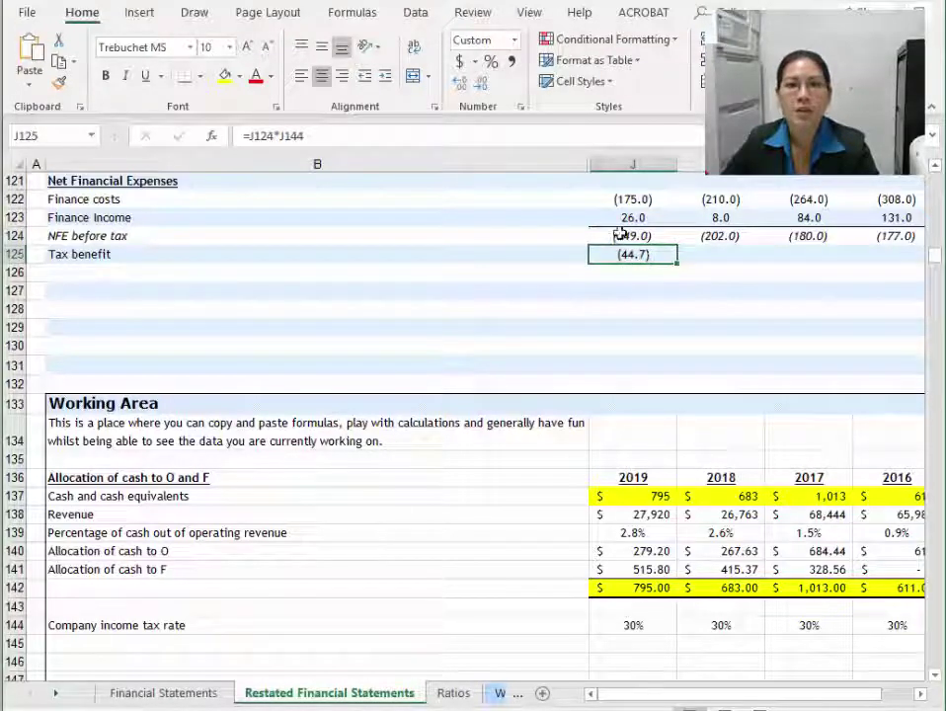
{"action": "left_click", "coordinate": [620, 237]}
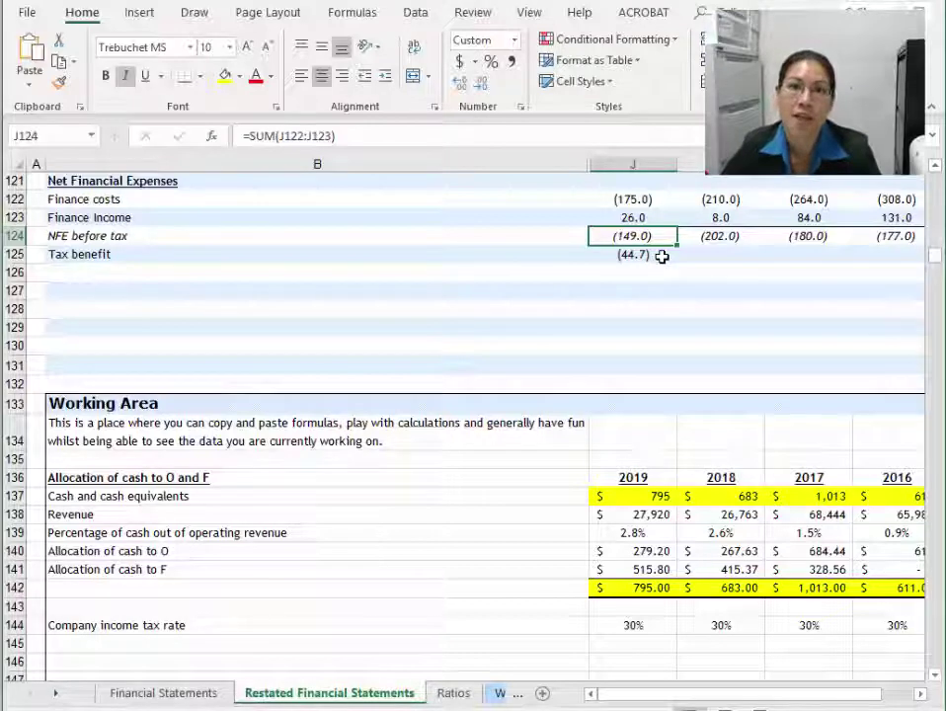
Reverse the sign of the tax benefit formula in J125 to =-J124*J144 and fill it across to column M.
{"action": "left_click", "coordinate": [651, 254]}
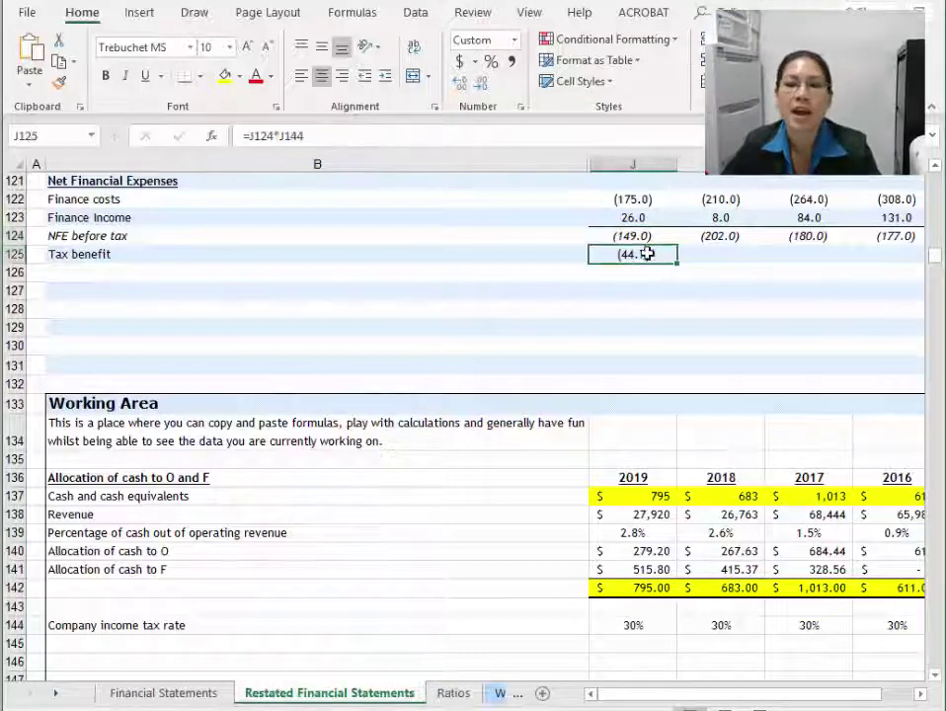
{"action": "left_click", "coordinate": [252, 136]}
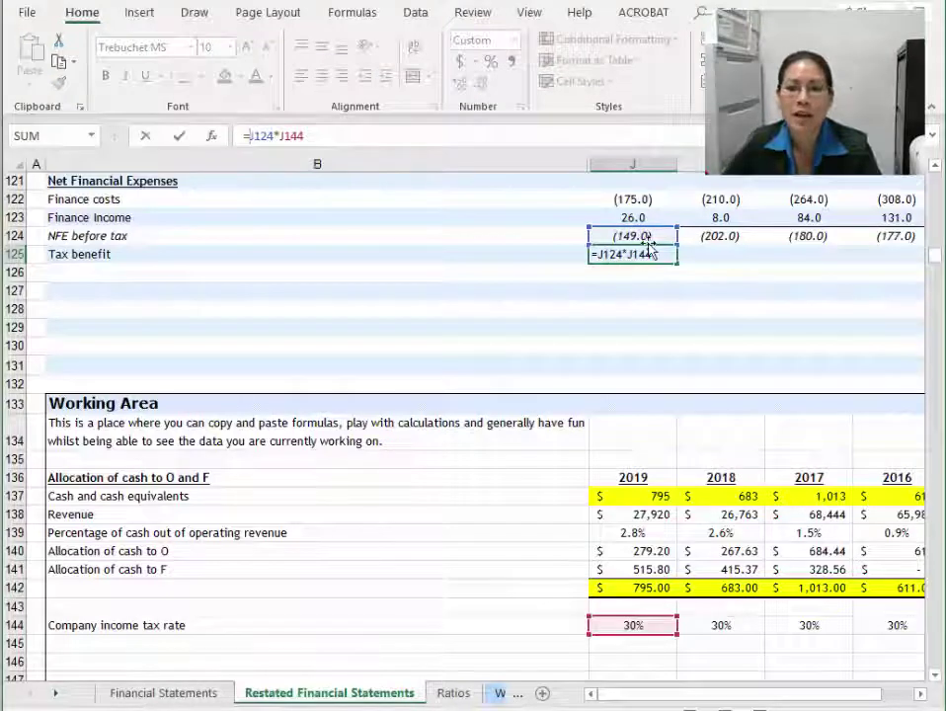
{"action": "type", "text": "-"}
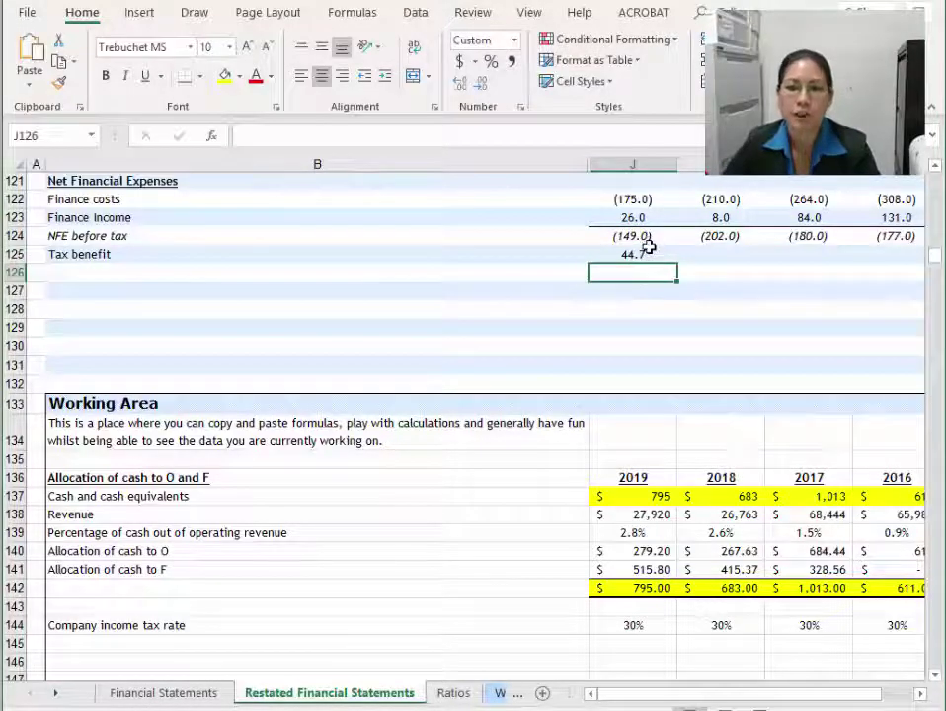
{"action": "left_click", "coordinate": [633, 255]}
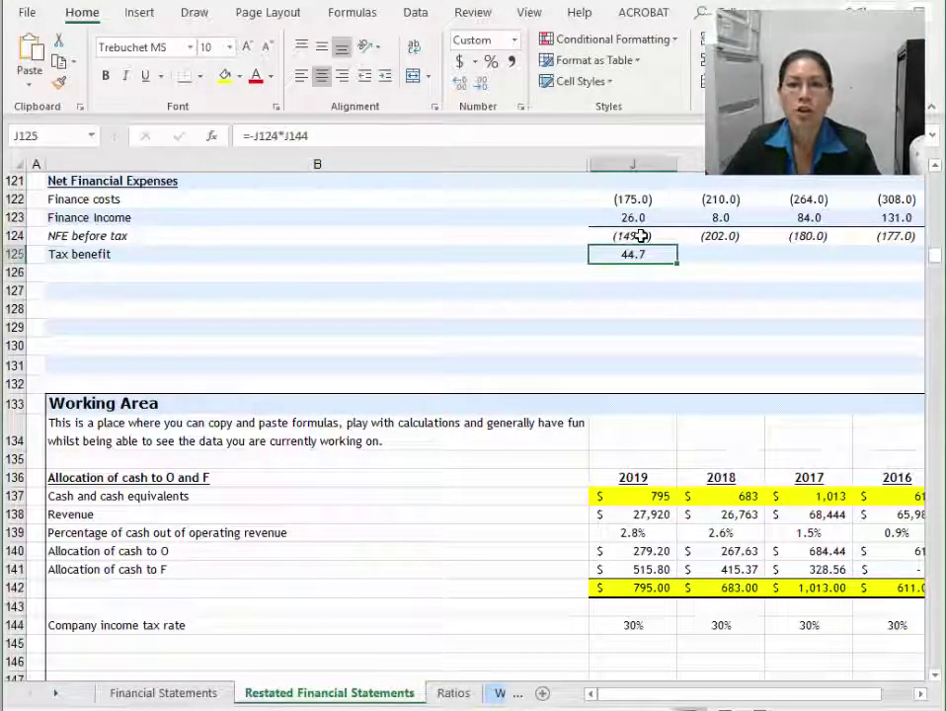
{"action": "left_click", "coordinate": [29, 256]}
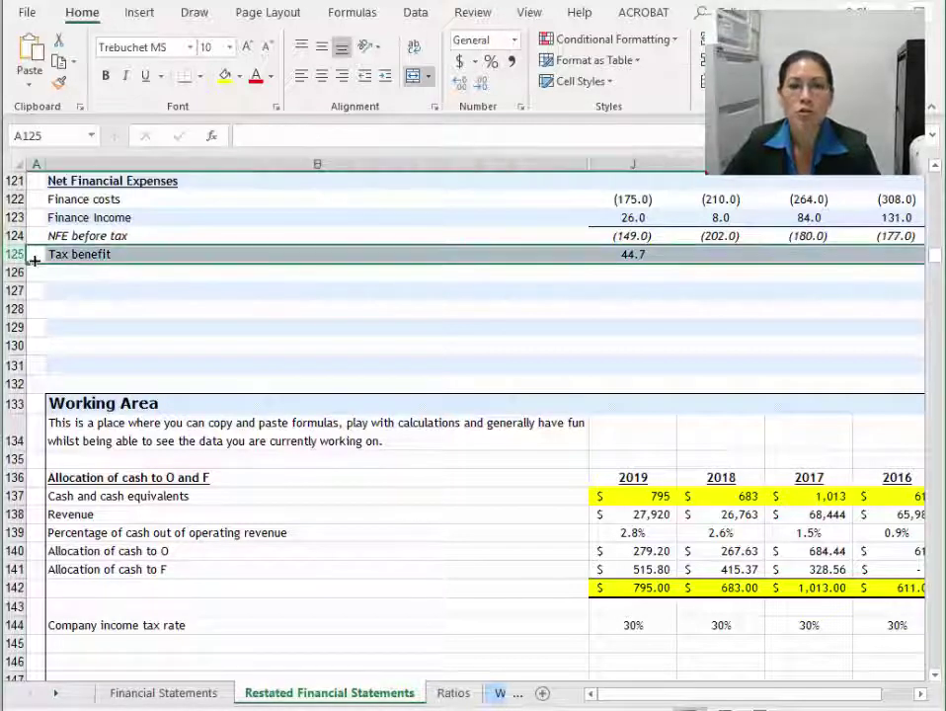
{"action": "left_click", "coordinate": [632, 256]}
{"action": "left_click_drag", "start_coordinate": [680, 265], "coordinate": [894, 262]}
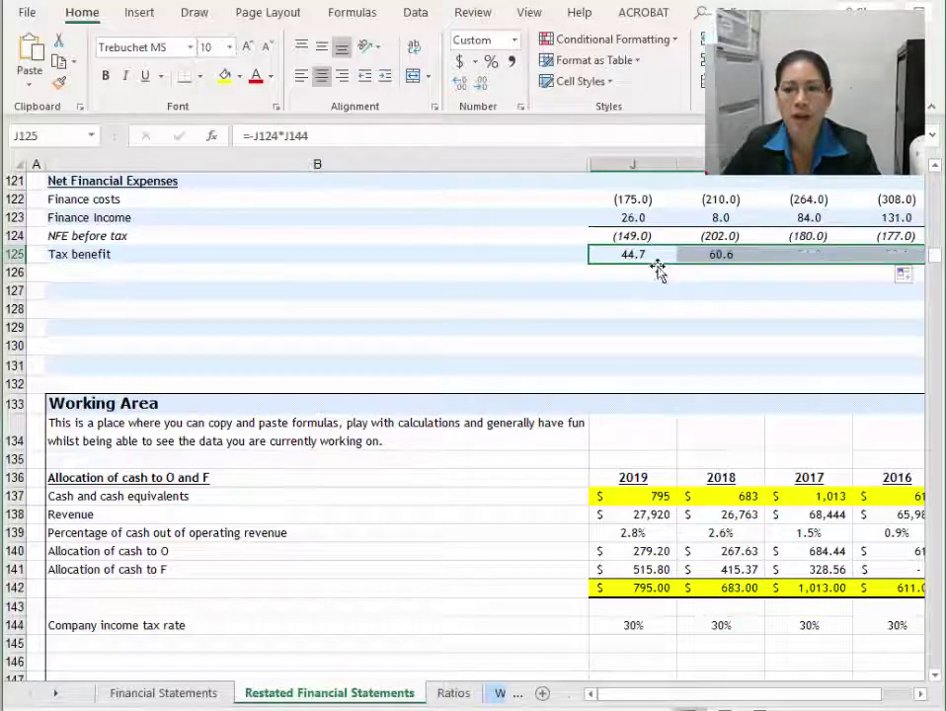
Review the NFE before tax and Tax benefit rows against the "Let's restate!" outline slide, and return to the worksheet.
{"action": "left_click", "coordinate": [14, 254]}
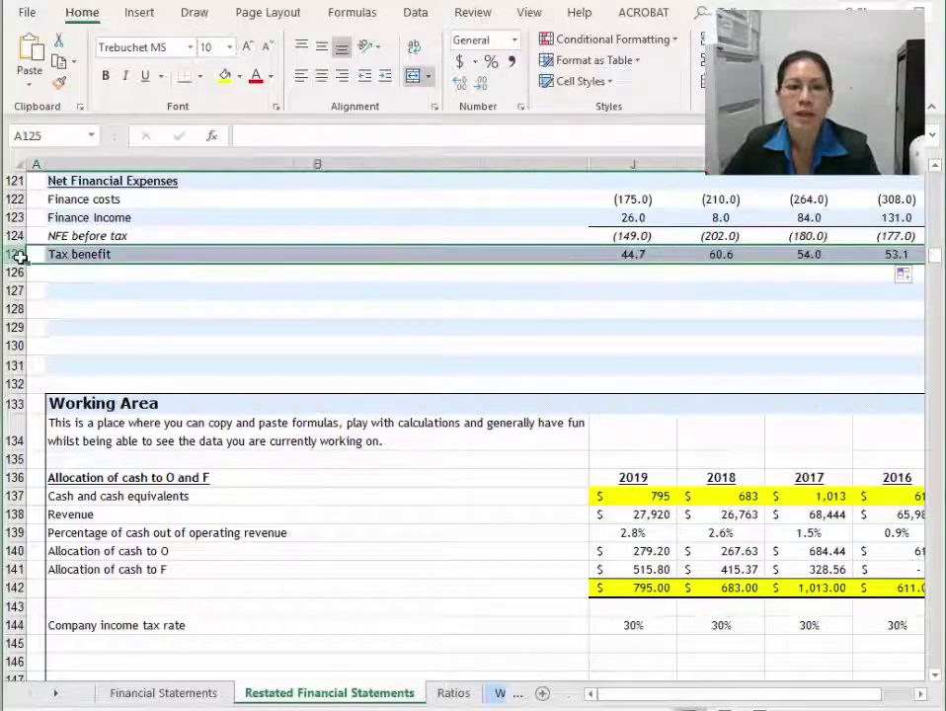
{"action": "left_click", "coordinate": [12, 236]}
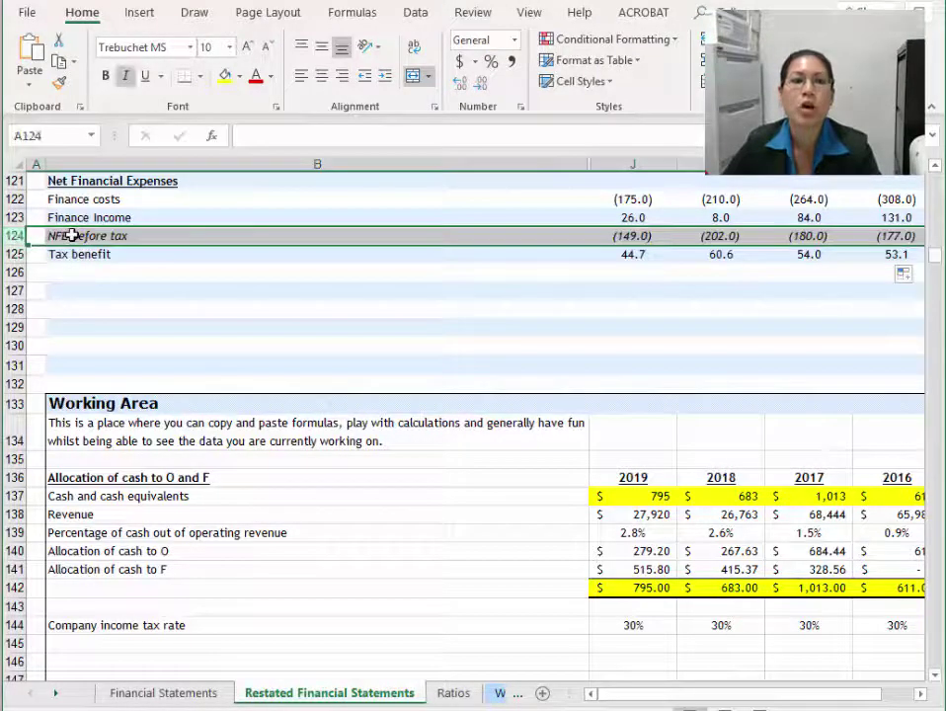
{"action": "left_click", "coordinate": [24, 255]}
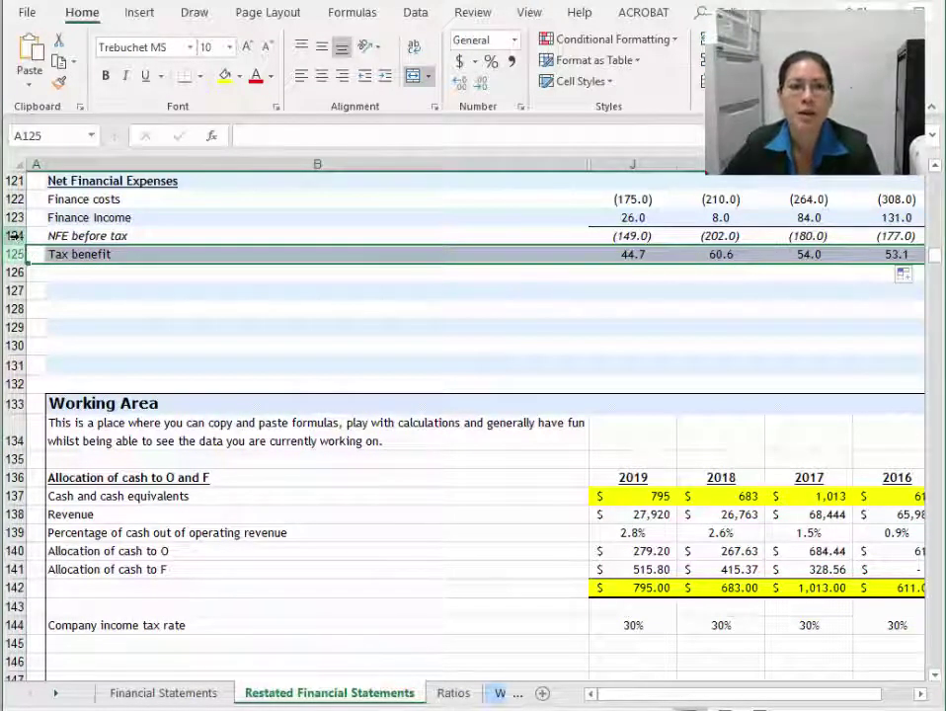
{"action": "left_click", "coordinate": [19, 236]}
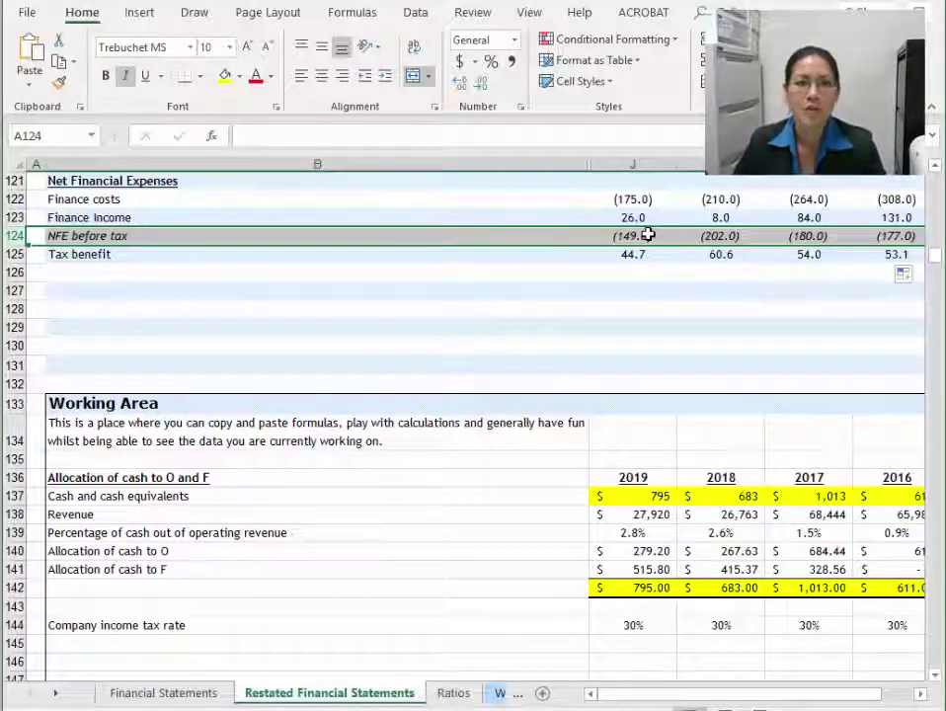
{"action": "left_click", "coordinate": [17, 255]}
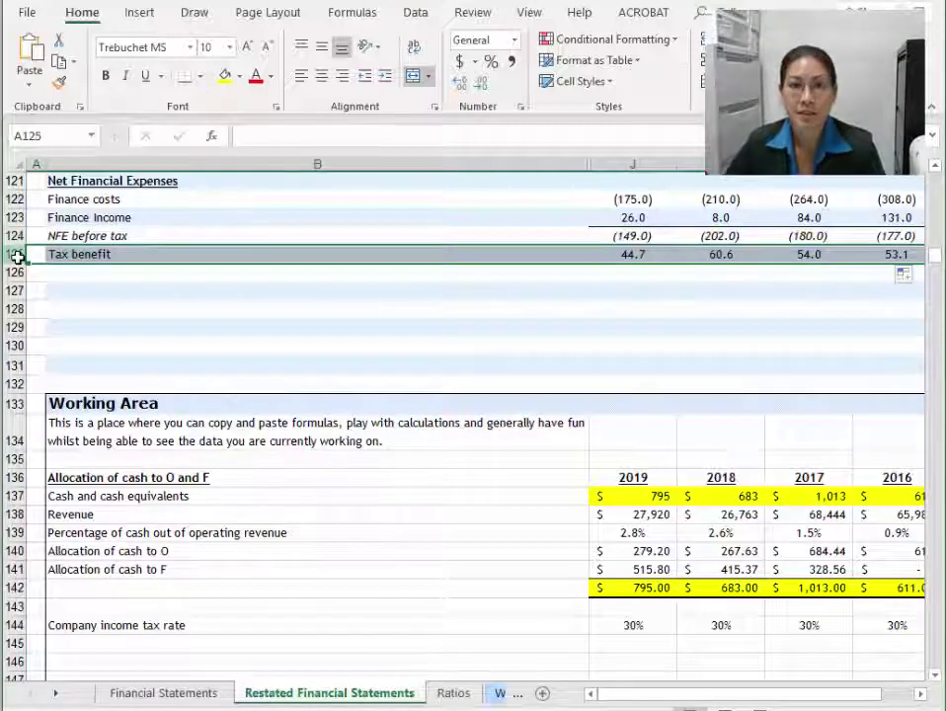
{"action": "left_click", "coordinate": [643, 255]}
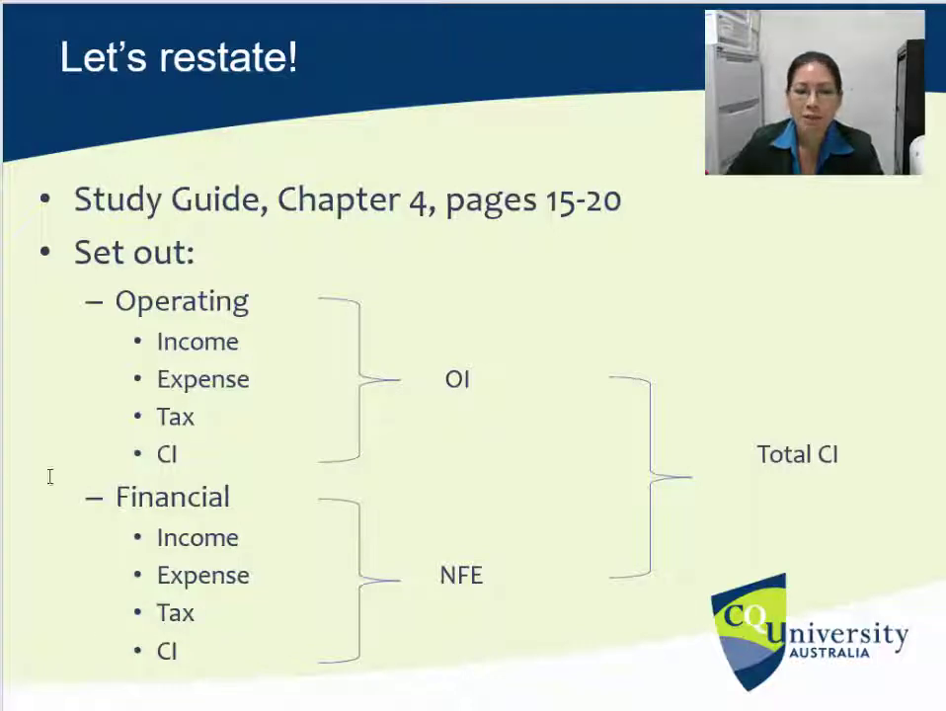
{"action": "key", "text": "alt+Tab"}
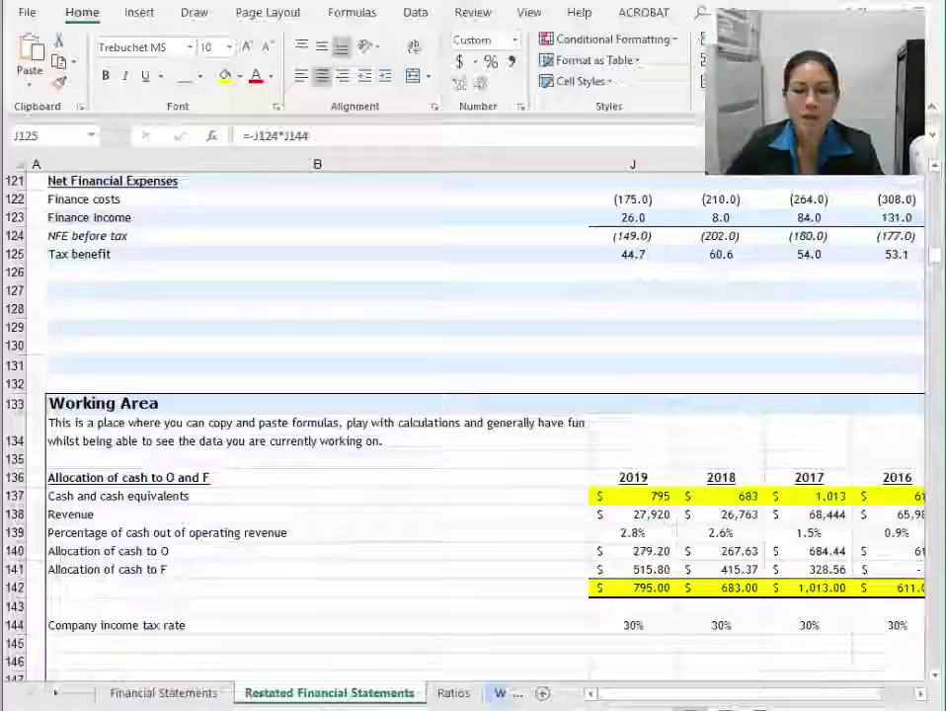
Link the operating Tax benefit in J106 to the financial tax benefit with reversed sign, =-J125, and fill it across to column M.
{"action": "left_click", "coordinate": [14, 253]}
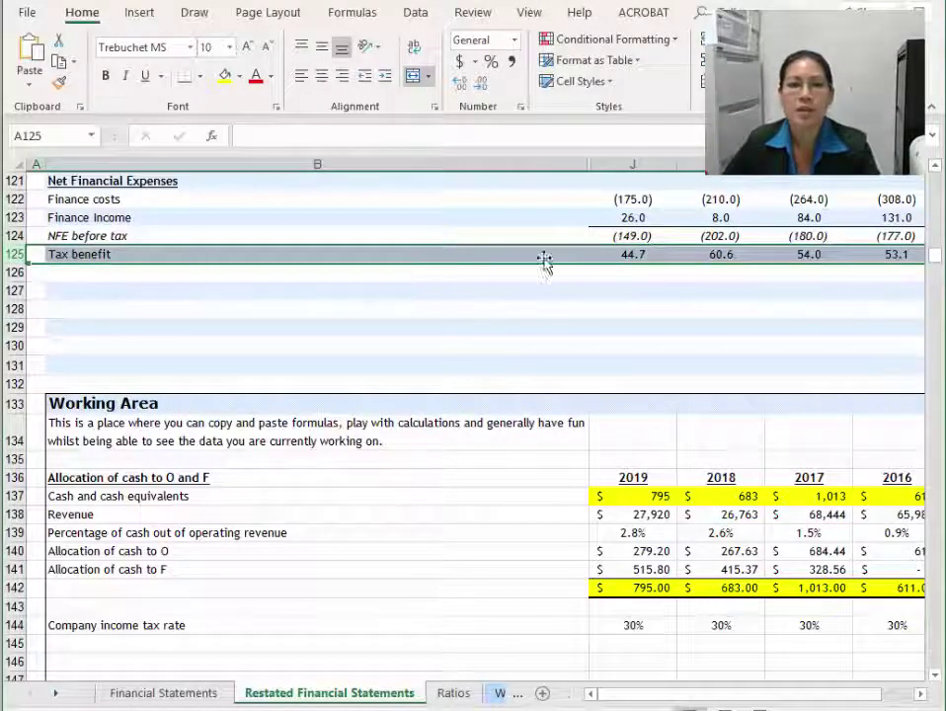
{"action": "scroll", "coordinate": [711, 267], "scroll_direction": "up", "scroll_amount": 1}
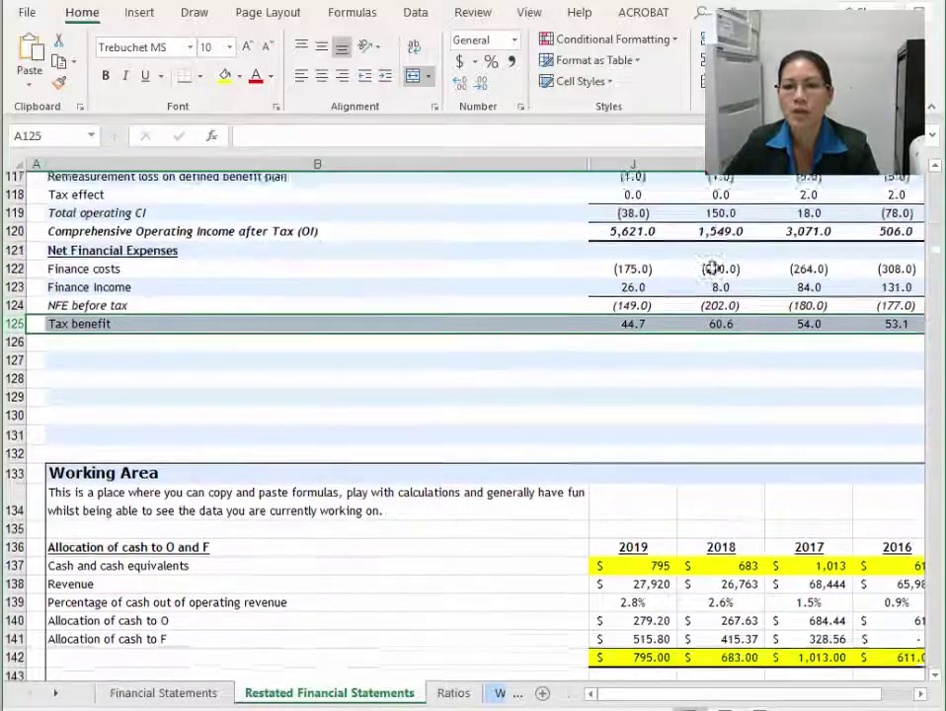
{"action": "scroll", "coordinate": [712, 267], "scroll_direction": "up", "scroll_amount": 6}
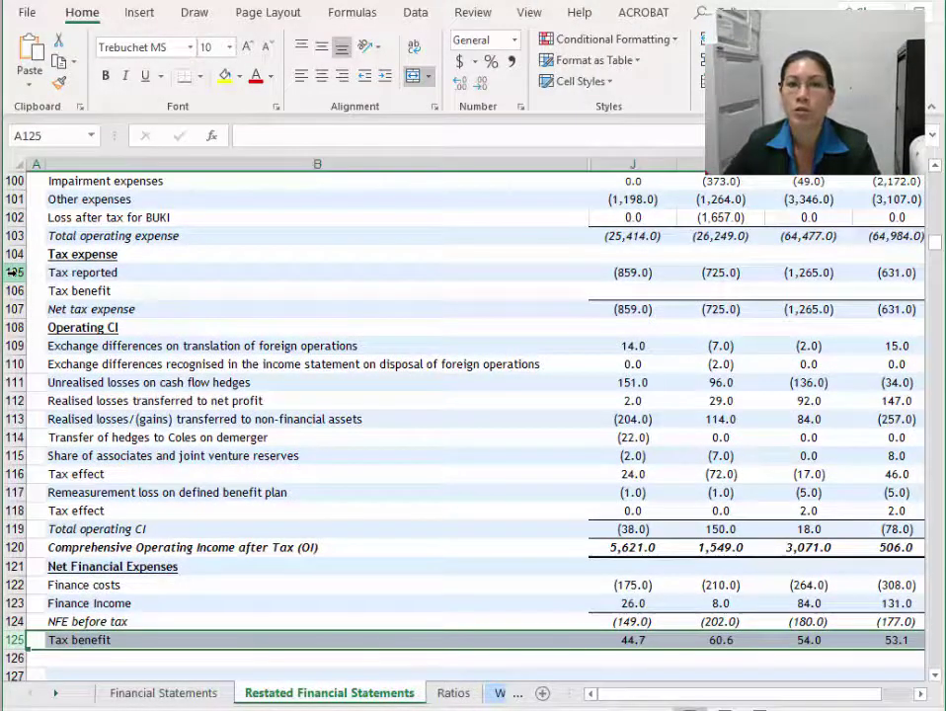
{"action": "left_click", "coordinate": [625, 292]}
{"action": "type", "text": "="}
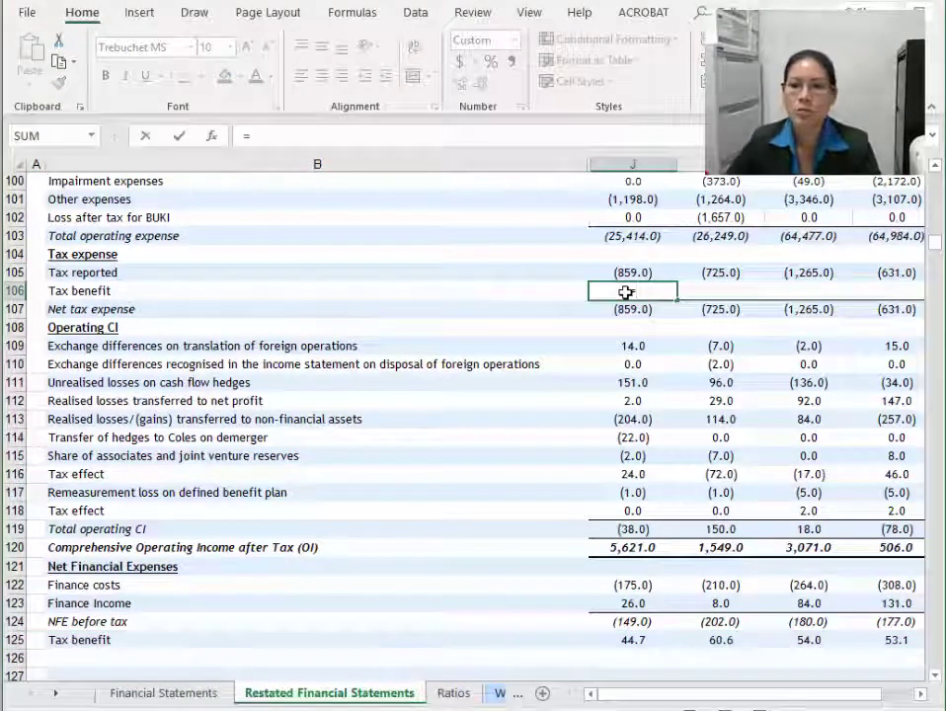
{"action": "type", "text": "-"}
{"action": "left_click", "coordinate": [629, 640]}
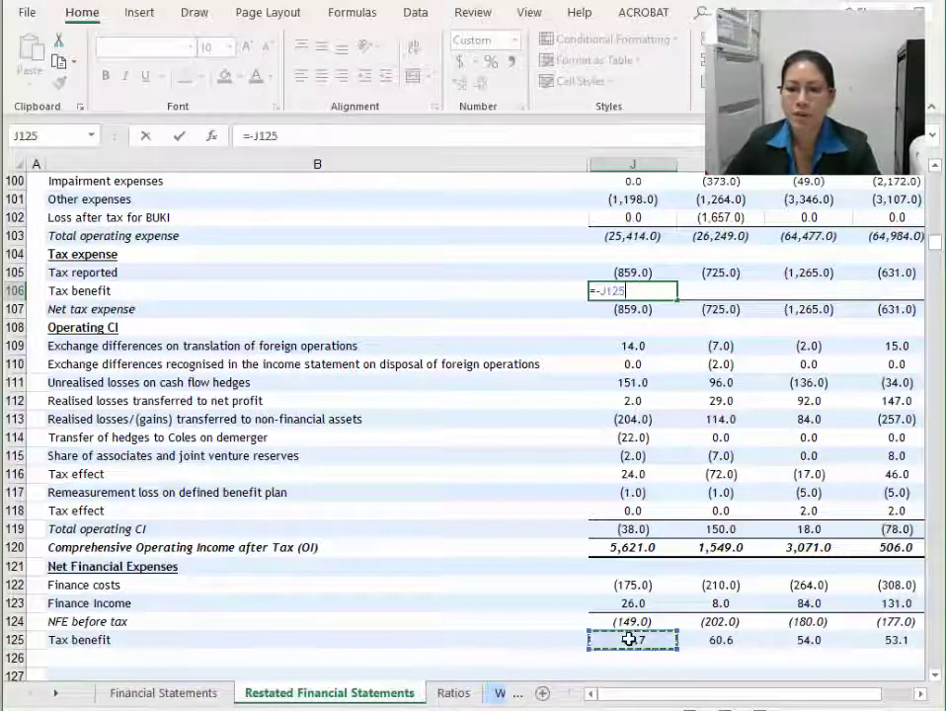
{"action": "key", "text": "Return"}
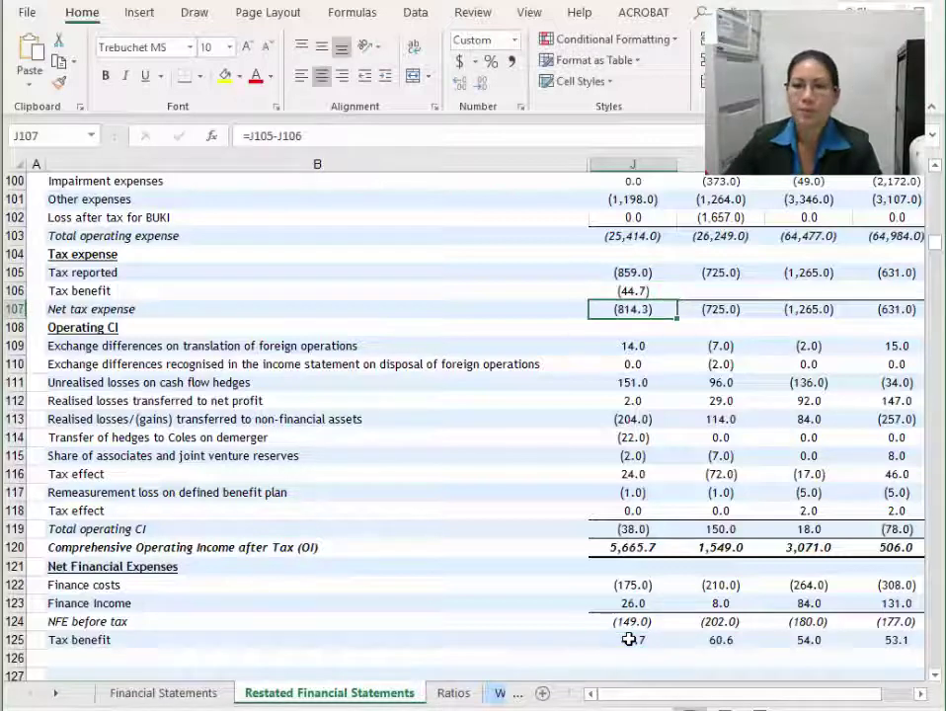
{"action": "left_click", "coordinate": [633, 291]}
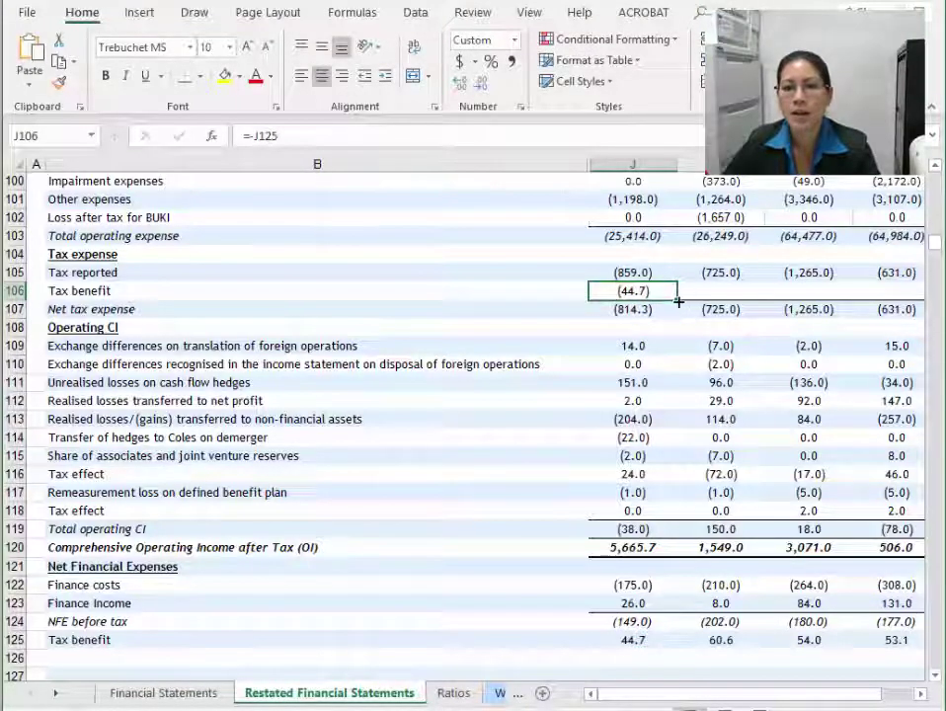
{"action": "left_click_drag", "start_coordinate": [679, 301], "coordinate": [901, 297]}
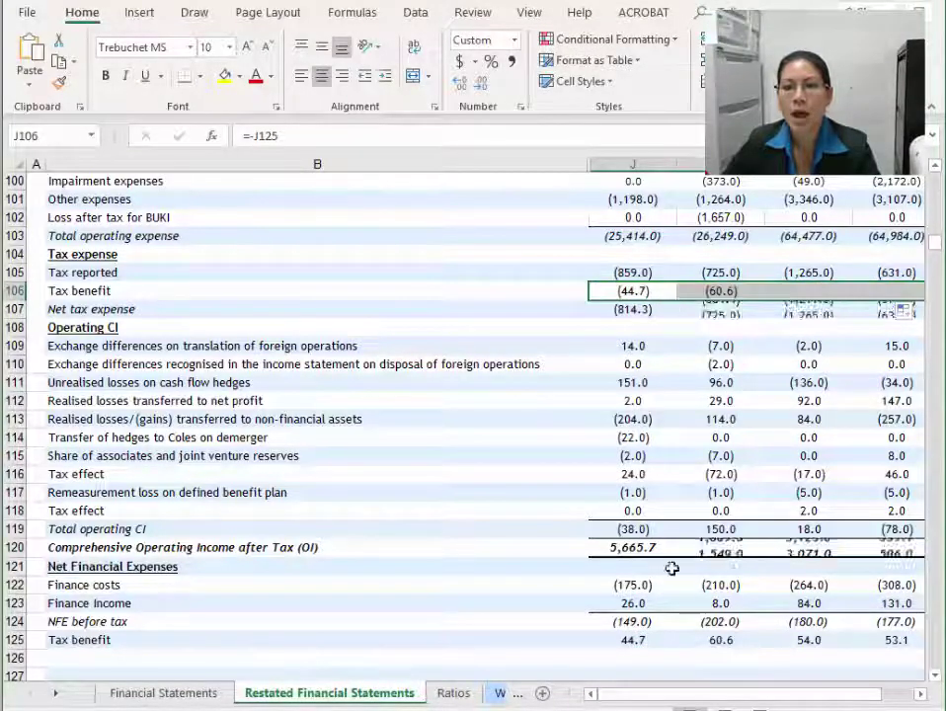
Compare the Tax benefit rows 125 and 106 and check the minus sign in the J106 formula.
{"action": "left_click", "coordinate": [10, 640]}
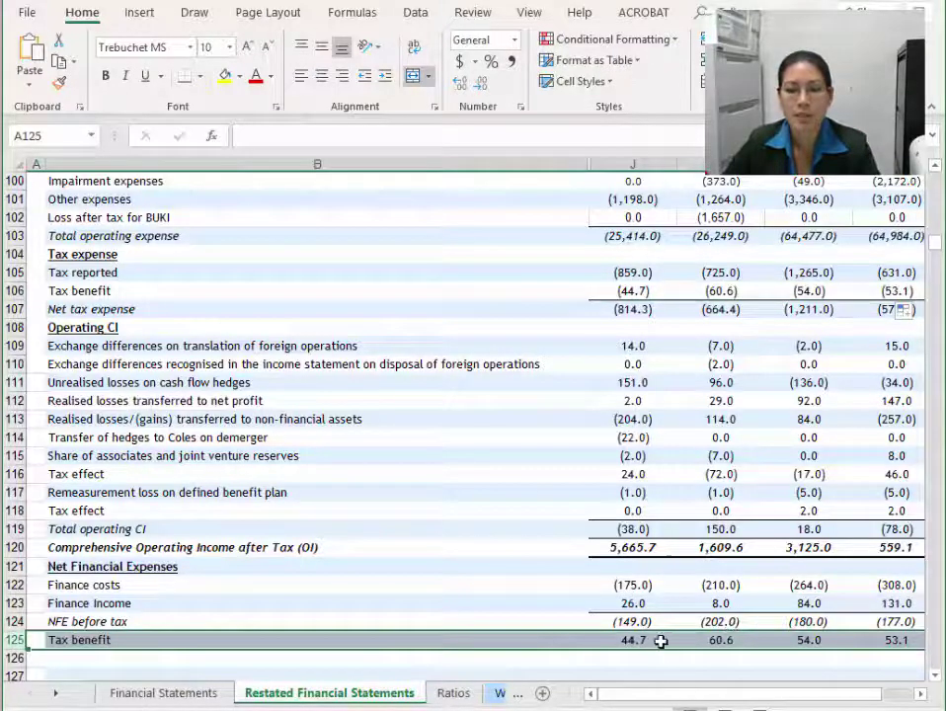
{"action": "left_click", "coordinate": [14, 291]}
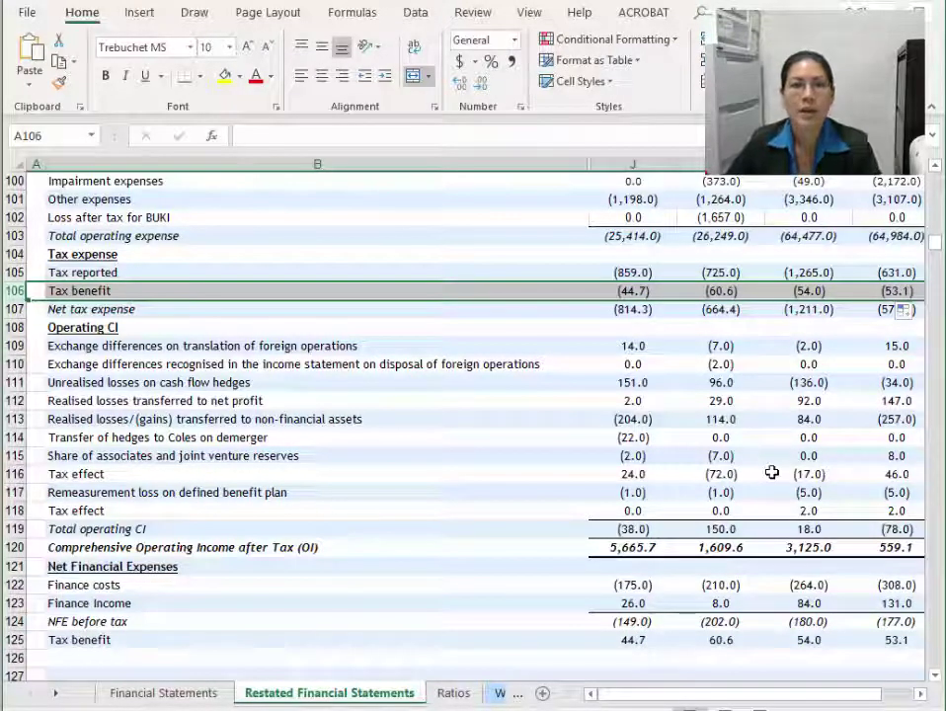
{"action": "left_click", "coordinate": [633, 291]}
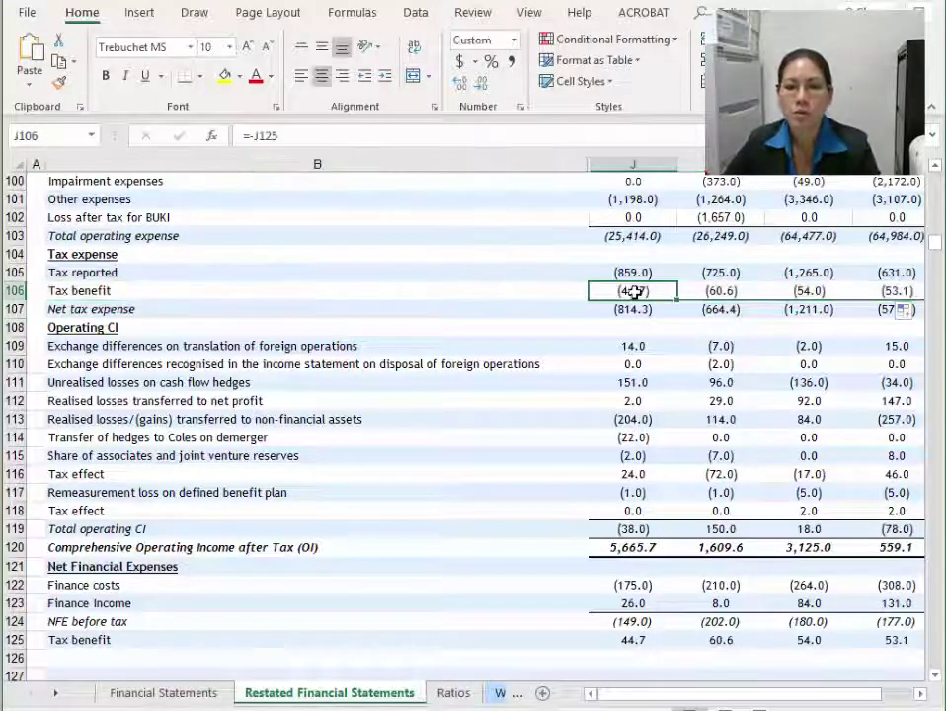
{"action": "left_click", "coordinate": [255, 134]}
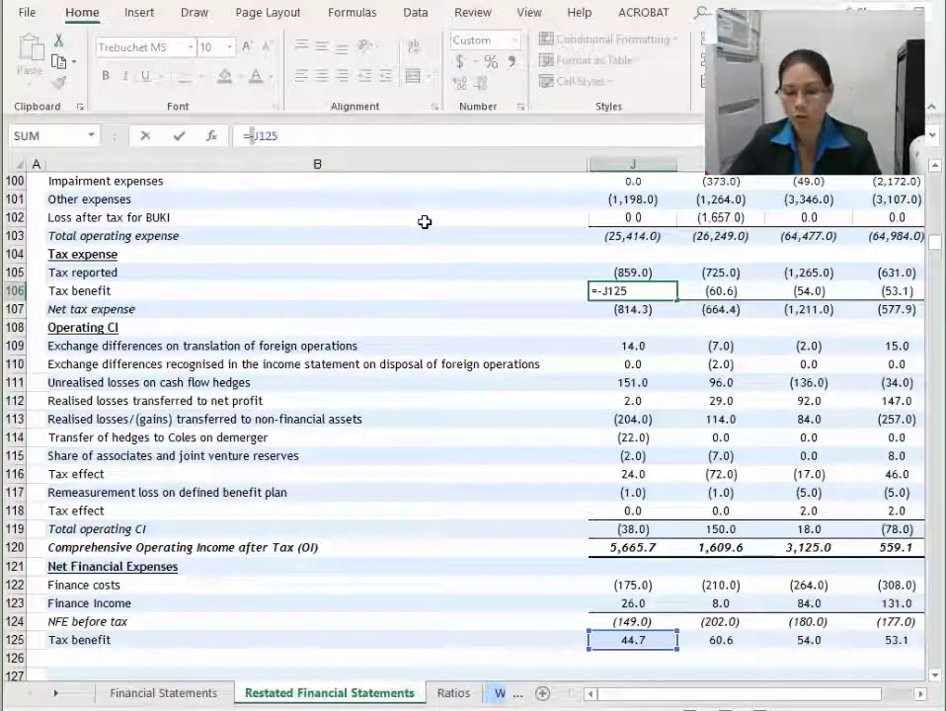
{"action": "type", "text": "-"}
{"action": "key", "text": "Return"}
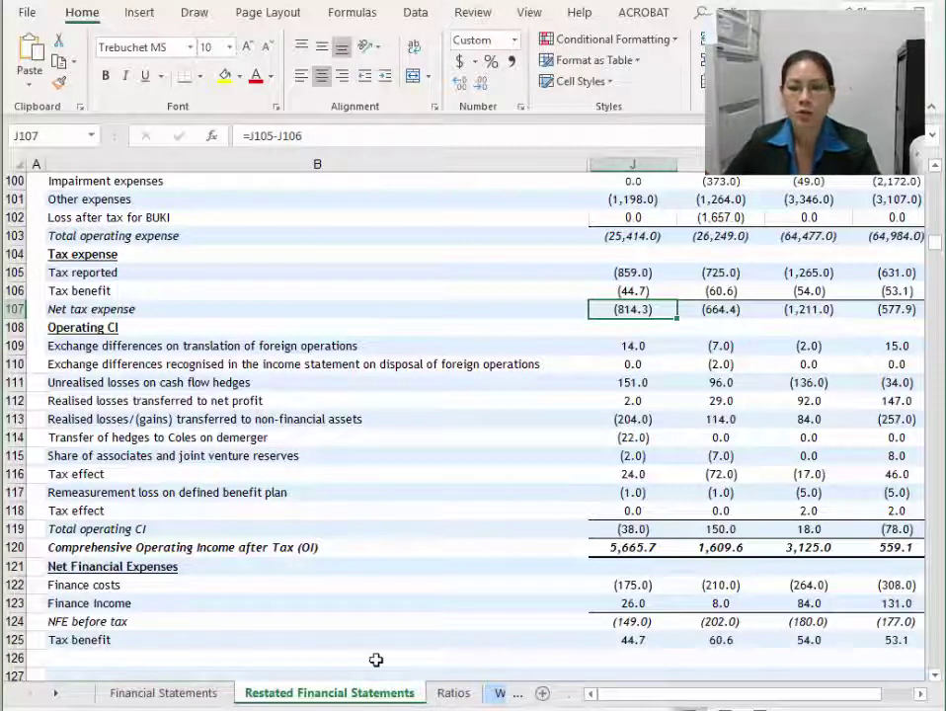
{"action": "left_click", "coordinate": [14, 640]}
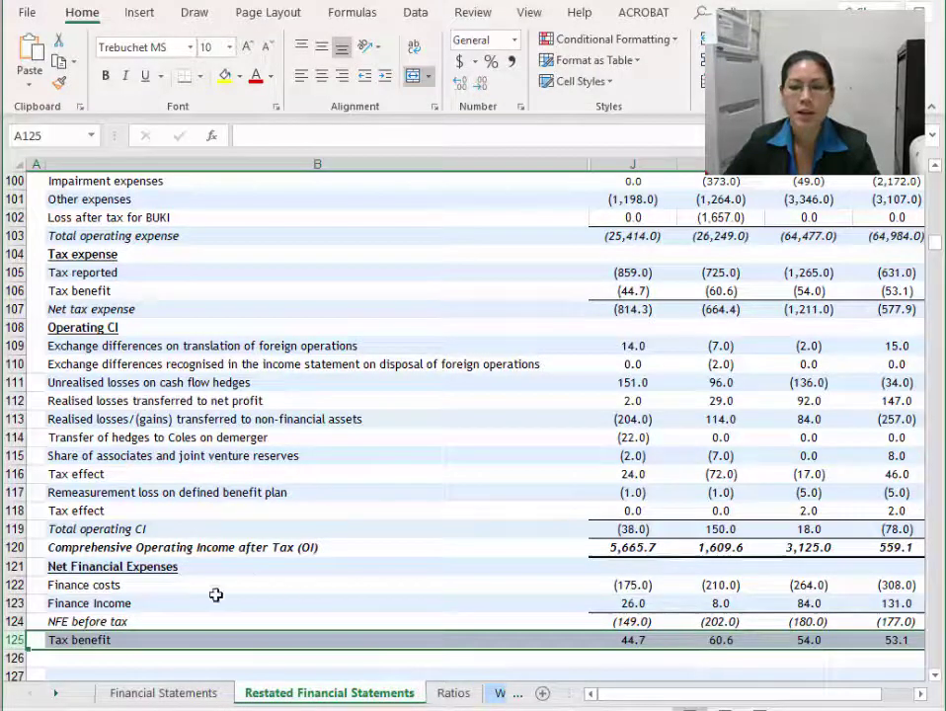
{"action": "left_click", "coordinate": [15, 291]}
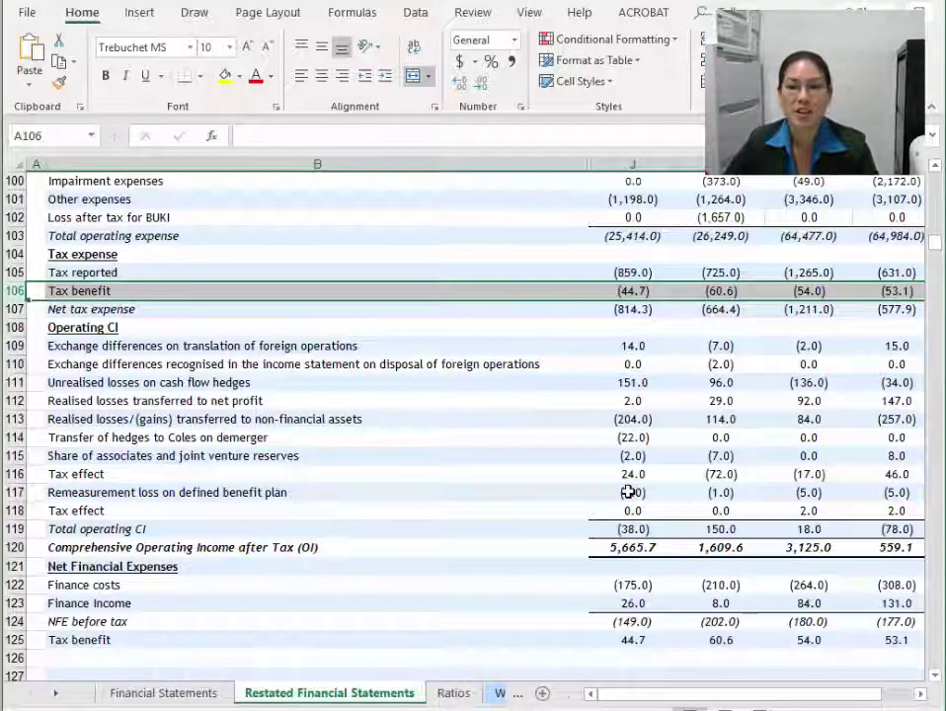
Consult the "Let's restate!" outline slide, return to the worksheet, and add the bold, underlined heading "Financial CI" in B126.
{"action": "left_click", "coordinate": [58, 656]}
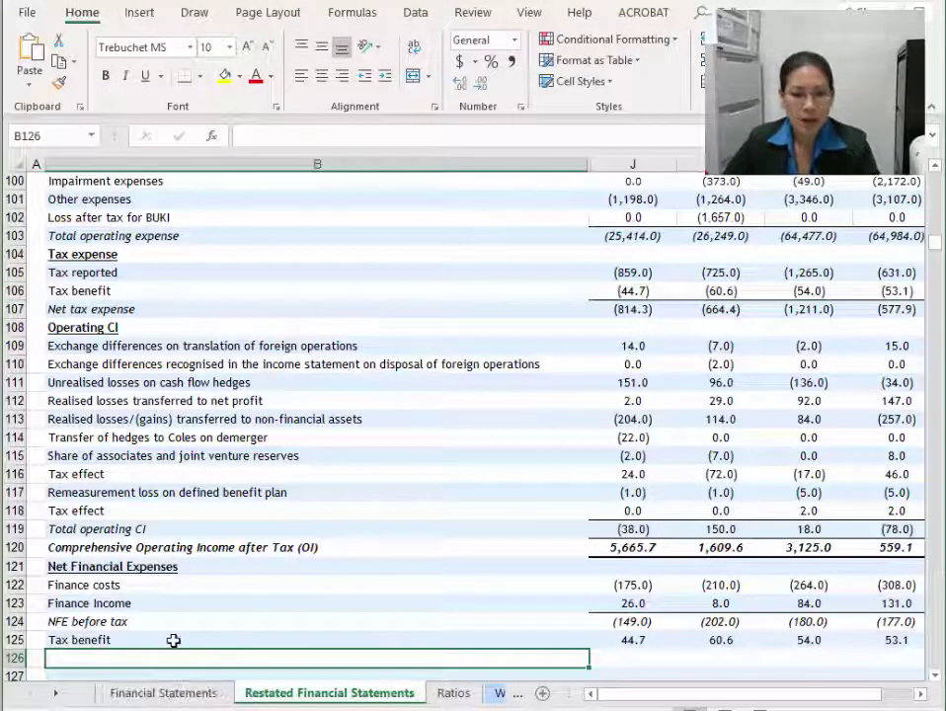
{"action": "key", "text": "alt+Tab"}
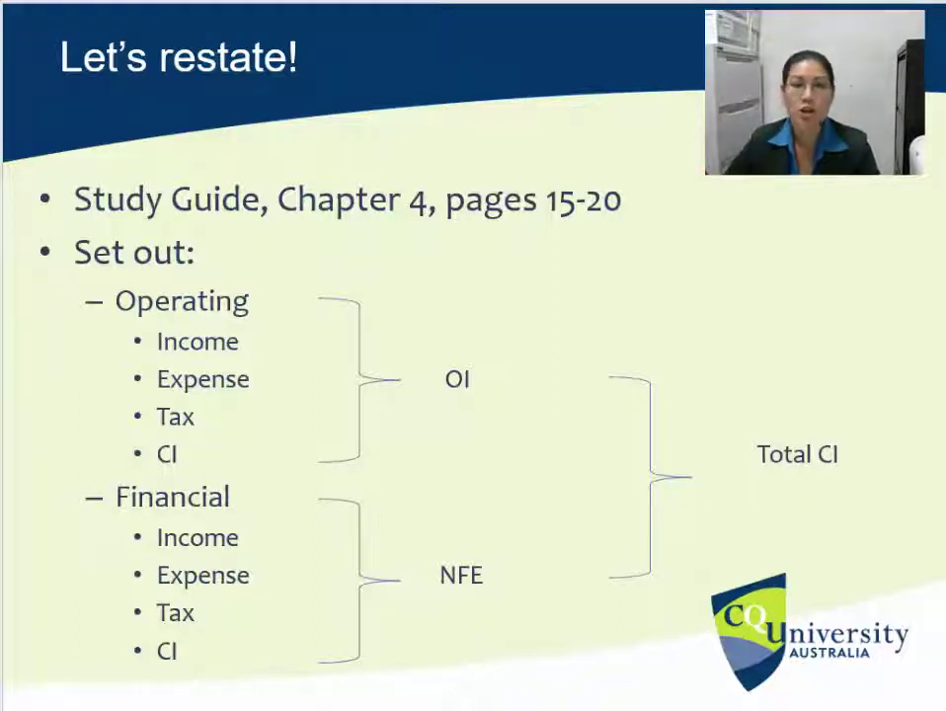
{"action": "mouse_move", "coordinate": [113, 703]}
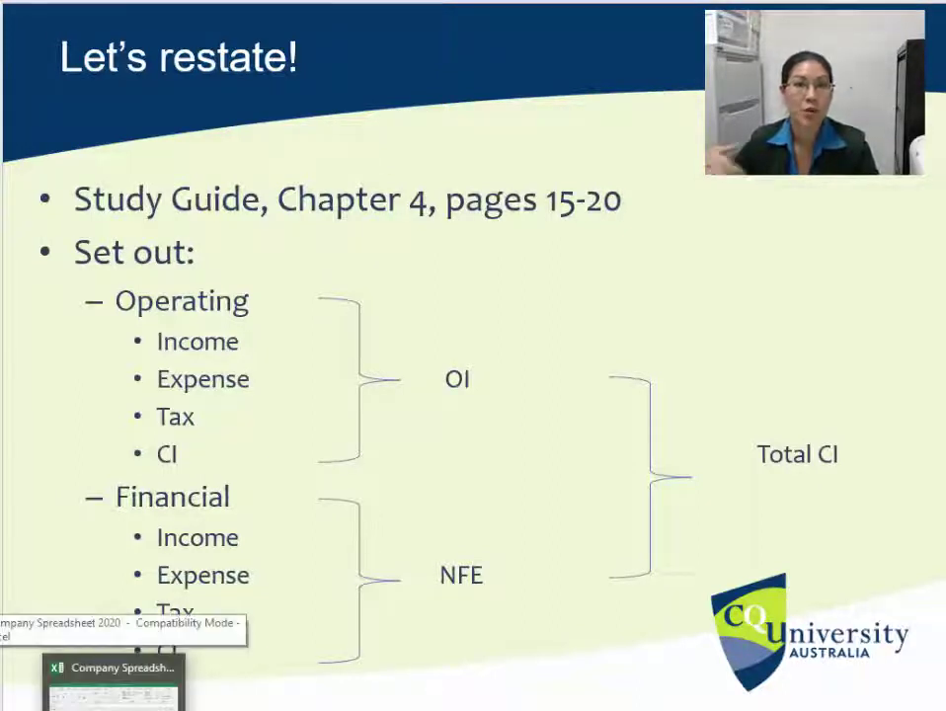
{"action": "left_click", "coordinate": [113, 691]}
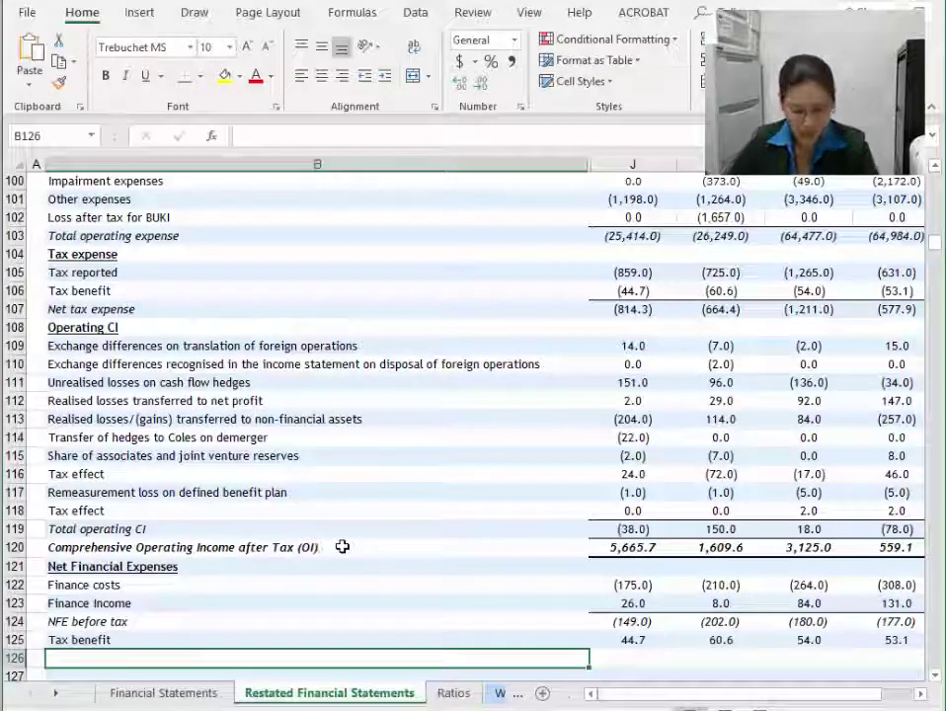
{"action": "type", "text": "Fin"}
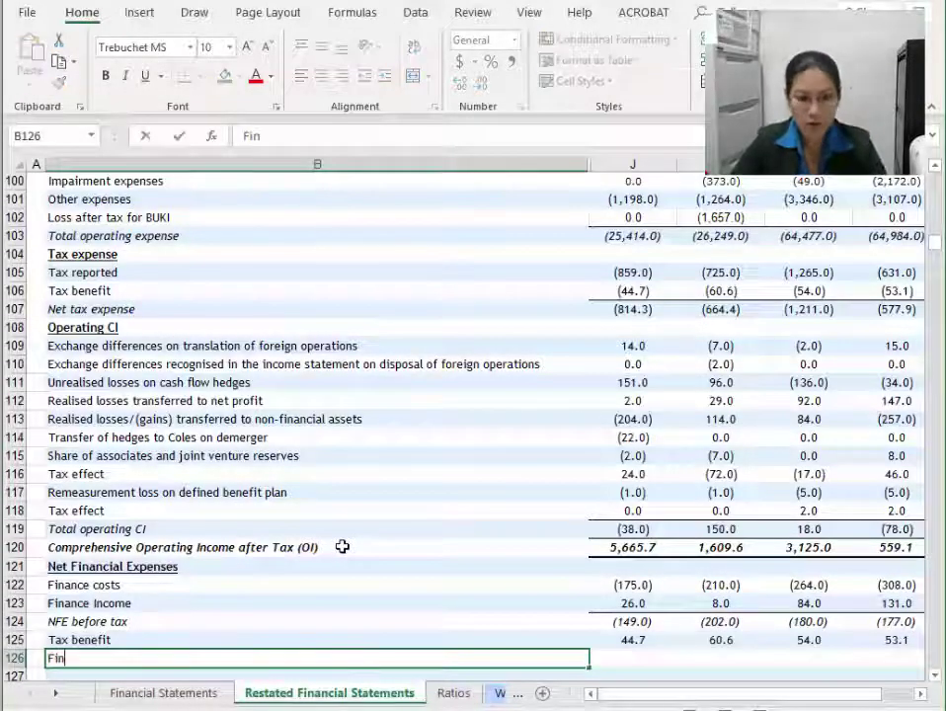
{"action": "type", "text": "ancial CI"}
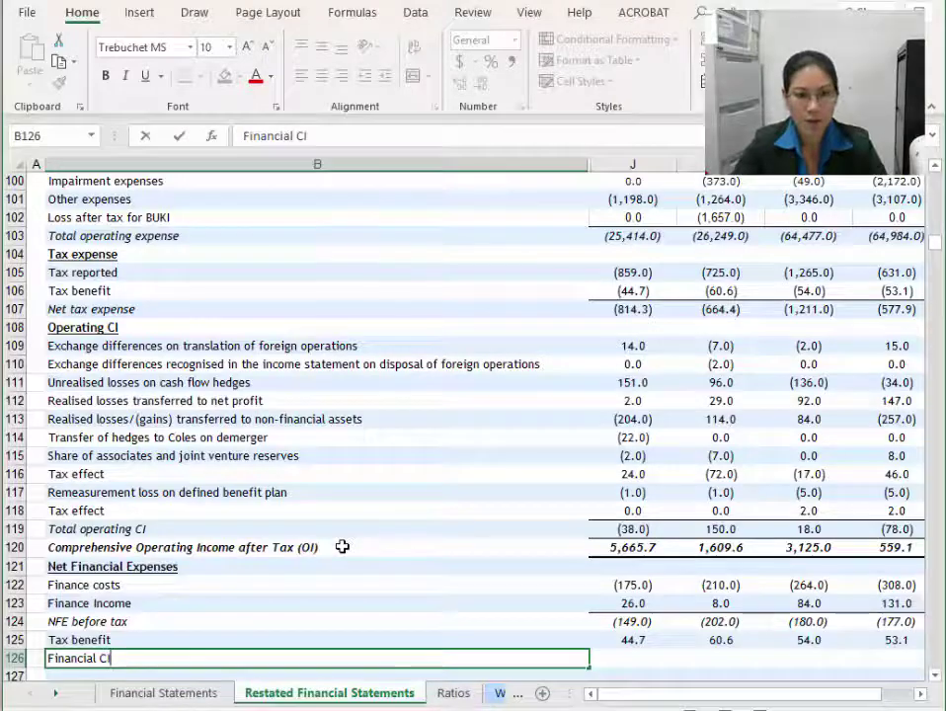
{"action": "key", "text": "Return"}
{"action": "scroll", "coordinate": [335, 546], "scroll_direction": "down", "scroll_amount": 3}
{"action": "left_click", "coordinate": [104, 475]}
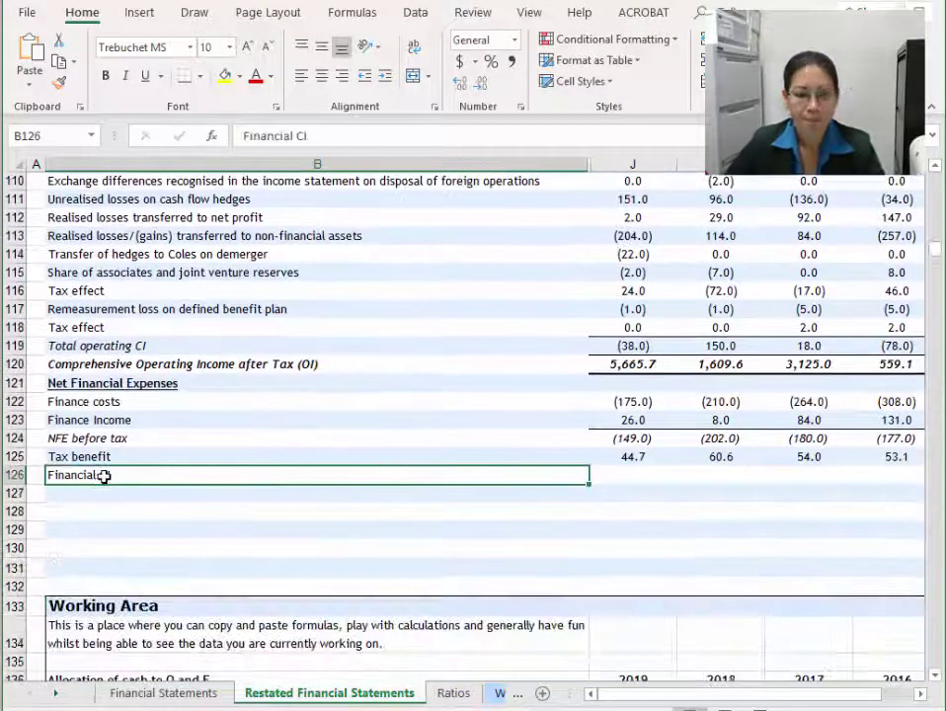
{"action": "key", "text": "ctrl+b"}
{"action": "key", "text": "ctrl+u"}
Enter the note "I have nothing - just to show you how to set out if your firm does have it" in B127.
{"action": "left_click", "coordinate": [179, 493]}
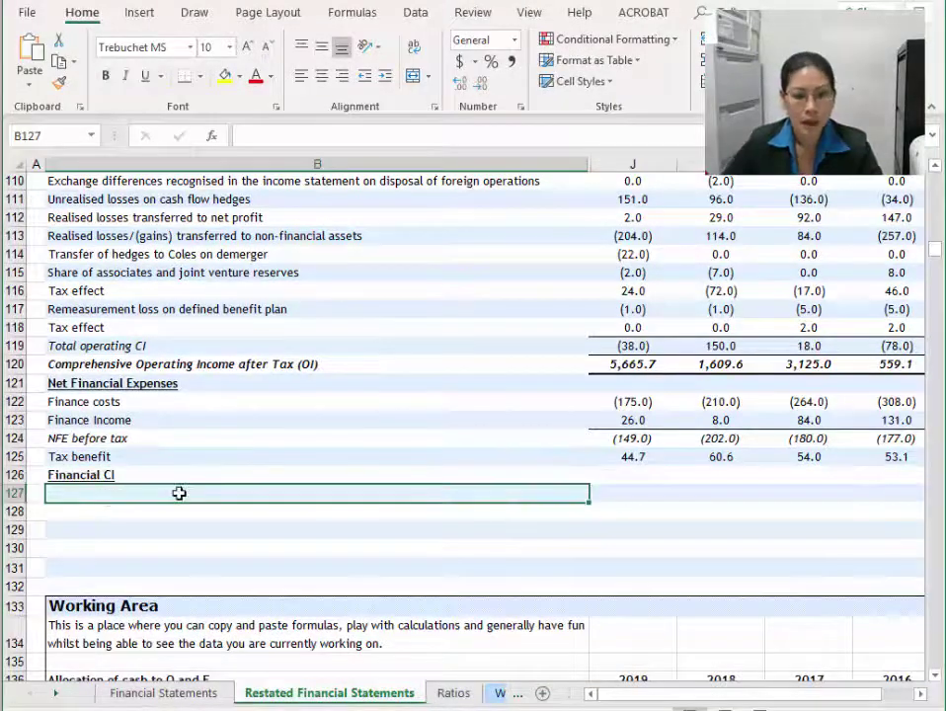
{"action": "type", "text": "I have not"}
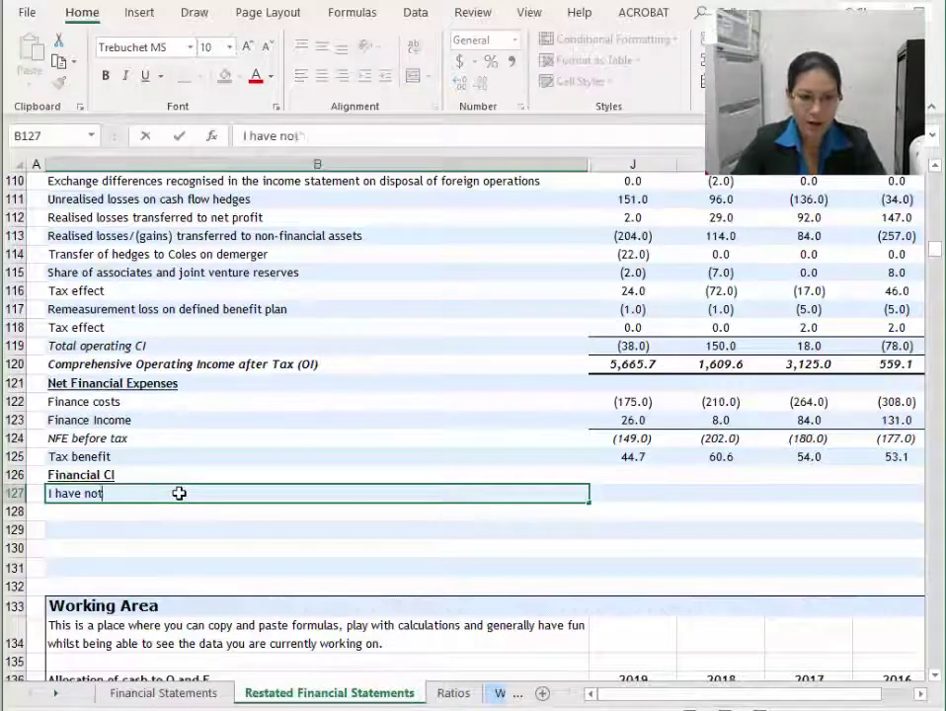
{"action": "type", "text": "hing -"}
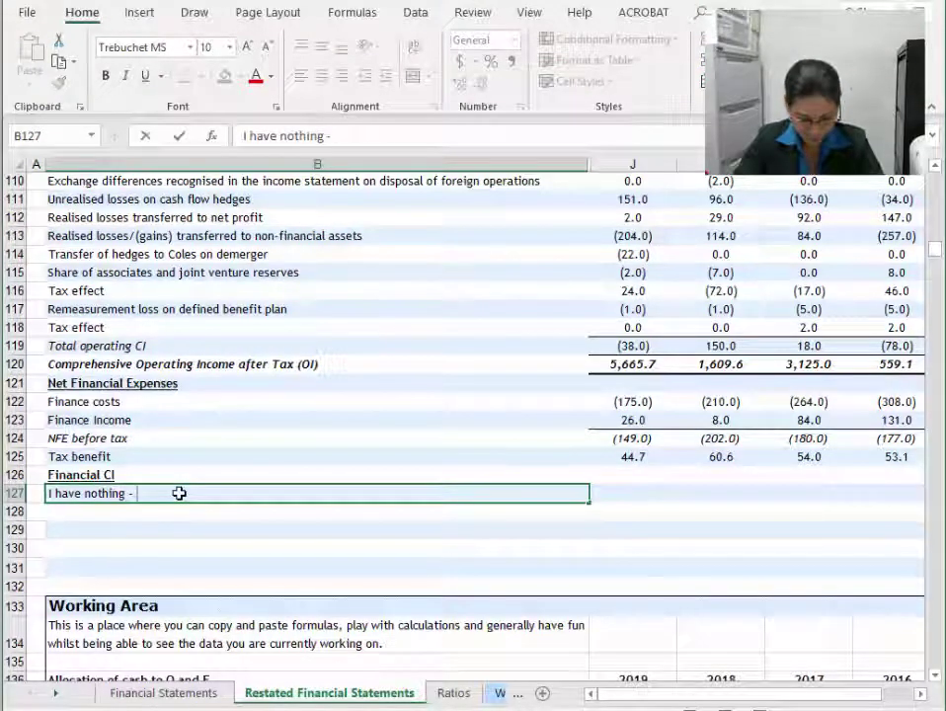
{"action": "type", "text": " just to show you how to s"}
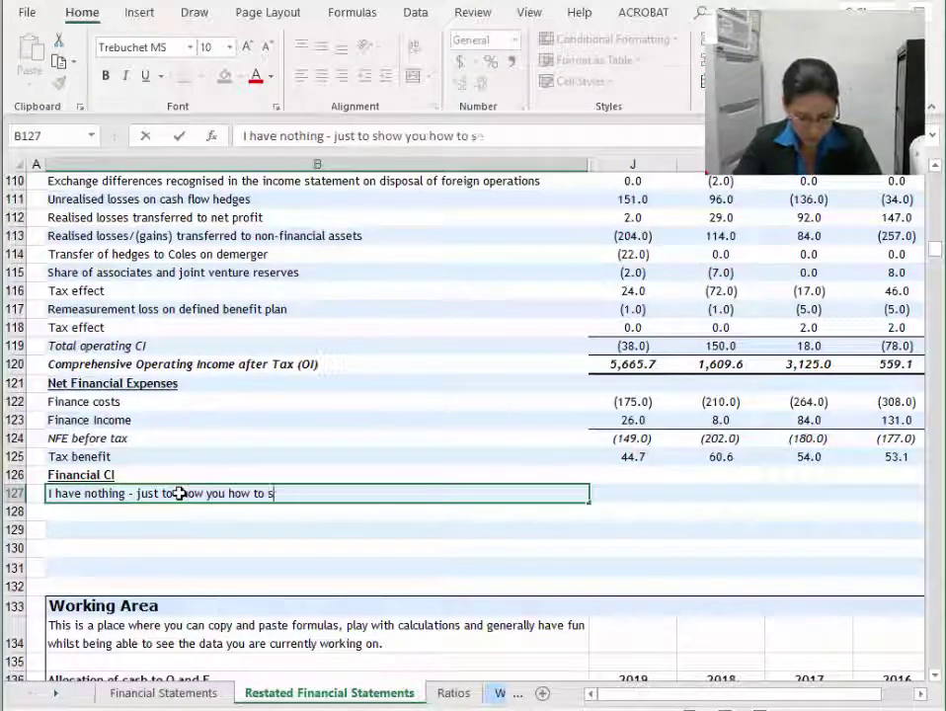
{"action": "type", "text": "et out if your fir"}
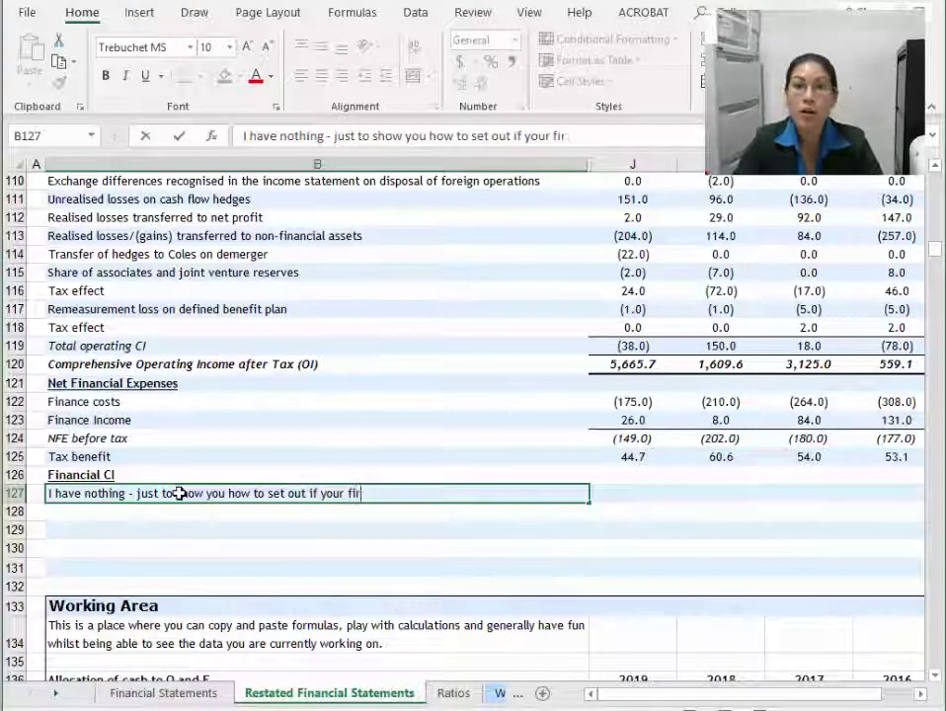
{"action": "type", "text": "m does have "}
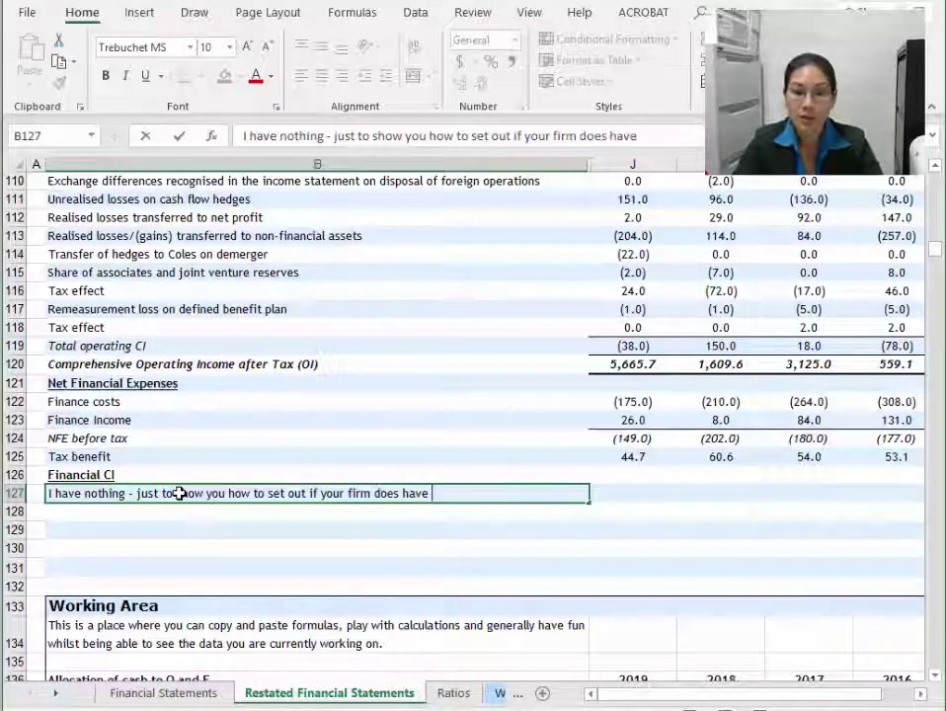
{"action": "type", "text": "it"}
{"action": "key", "text": "Return"}
Enter 0 in J127 for the Financial CI item and fill it across to column M.
{"action": "key", "text": "Up"}
{"action": "key", "text": "Right"}
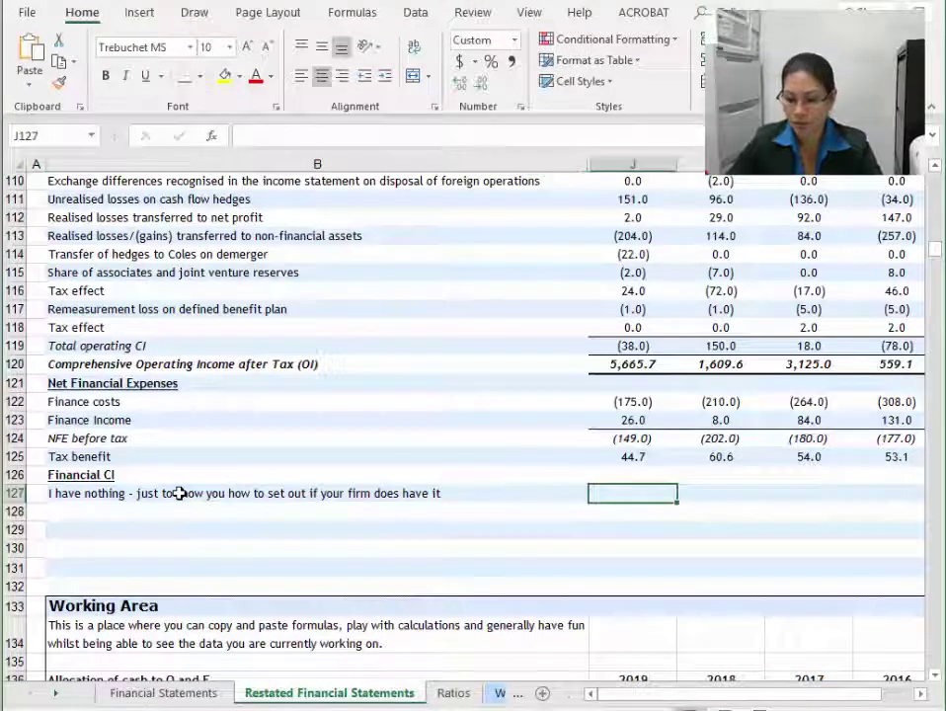
{"action": "type", "text": "0"}
{"action": "key", "text": "Return"}
{"action": "left_click", "coordinate": [658, 497]}
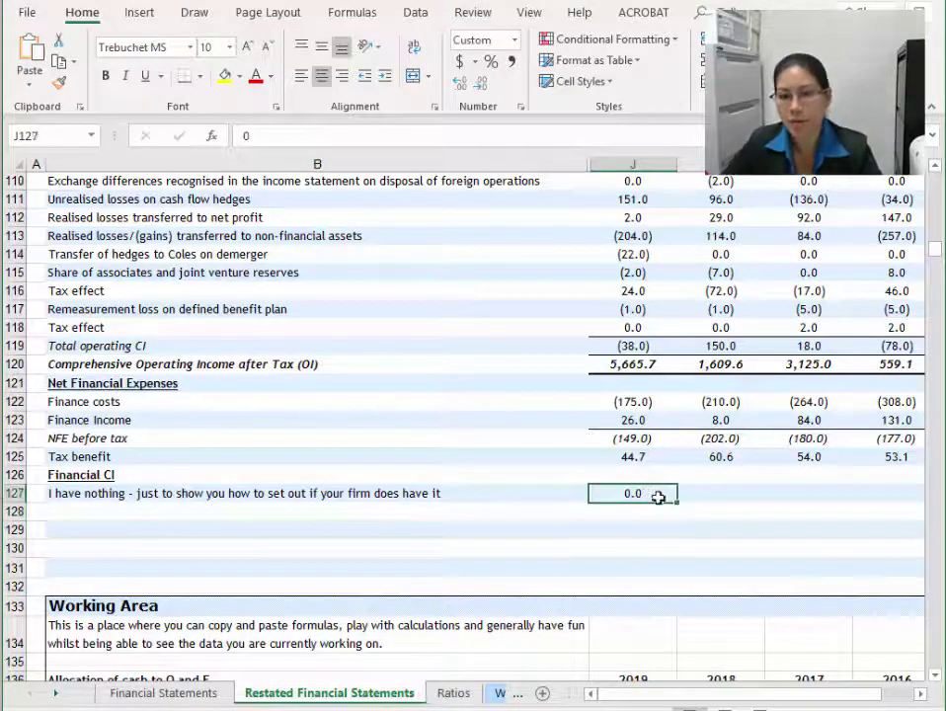
{"action": "left_click_drag", "start_coordinate": [677, 502], "coordinate": [883, 507]}
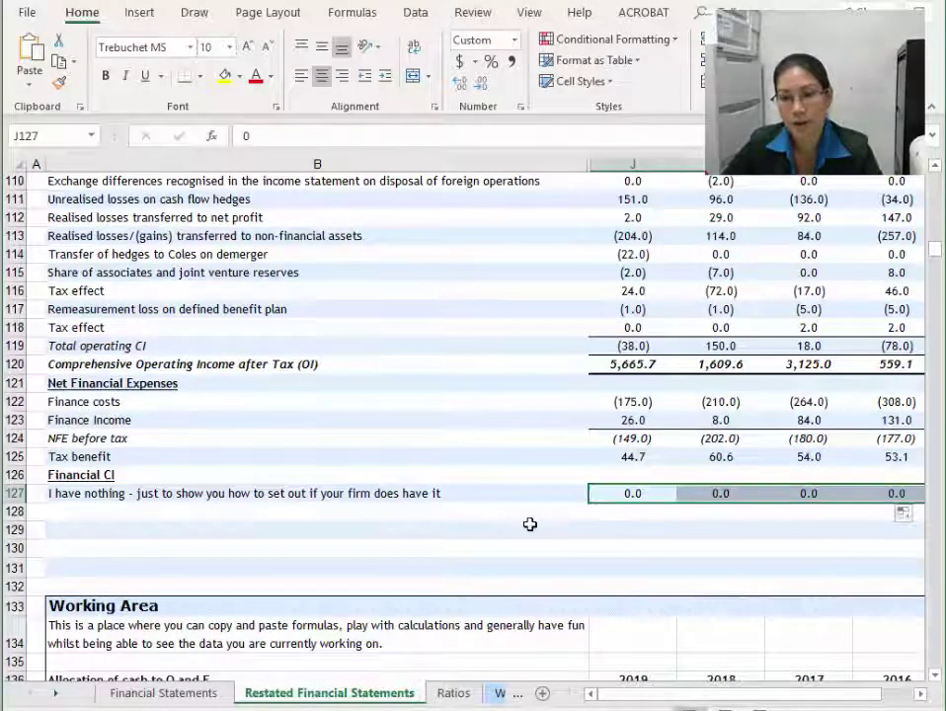
Label B128, below the Financial CI item, as "Total Financial CI".
{"action": "left_click", "coordinate": [98, 511]}
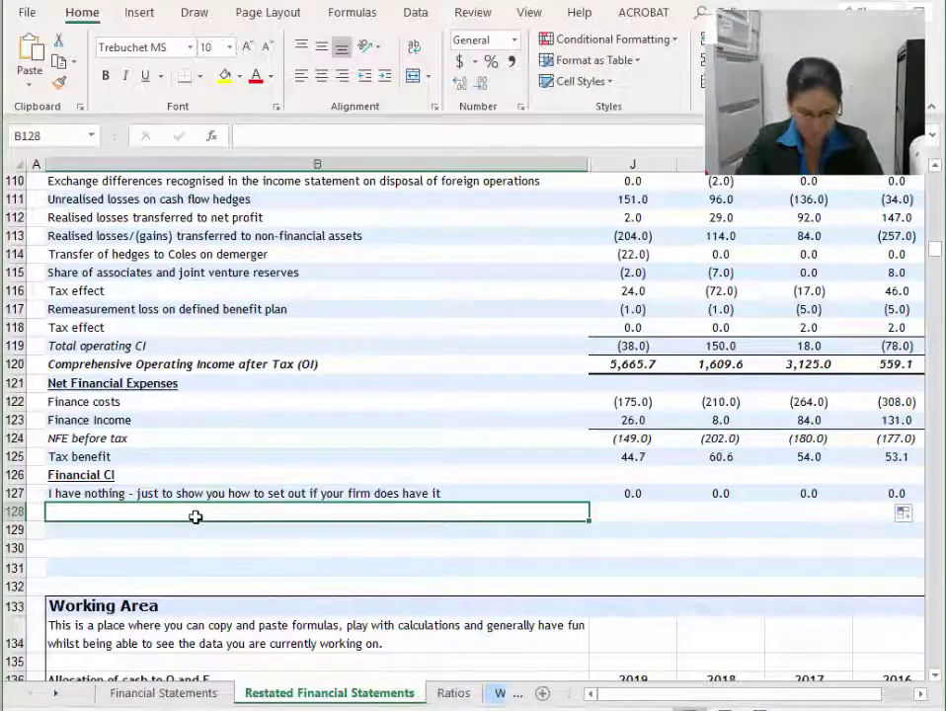
{"action": "type", "text": "Total Financial CI"}
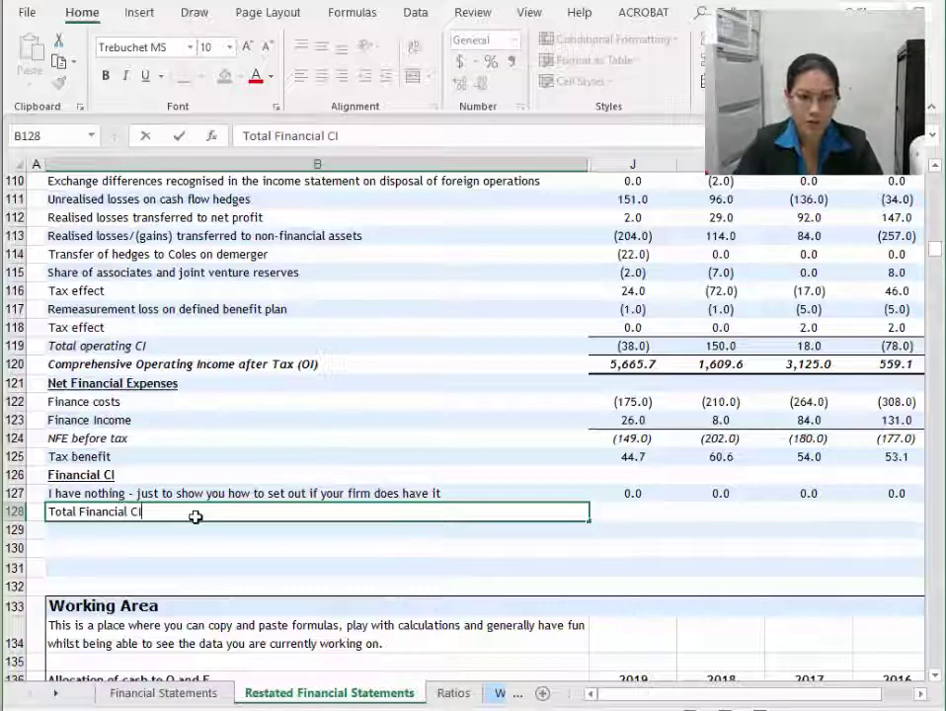
{"action": "key", "text": "Return"}
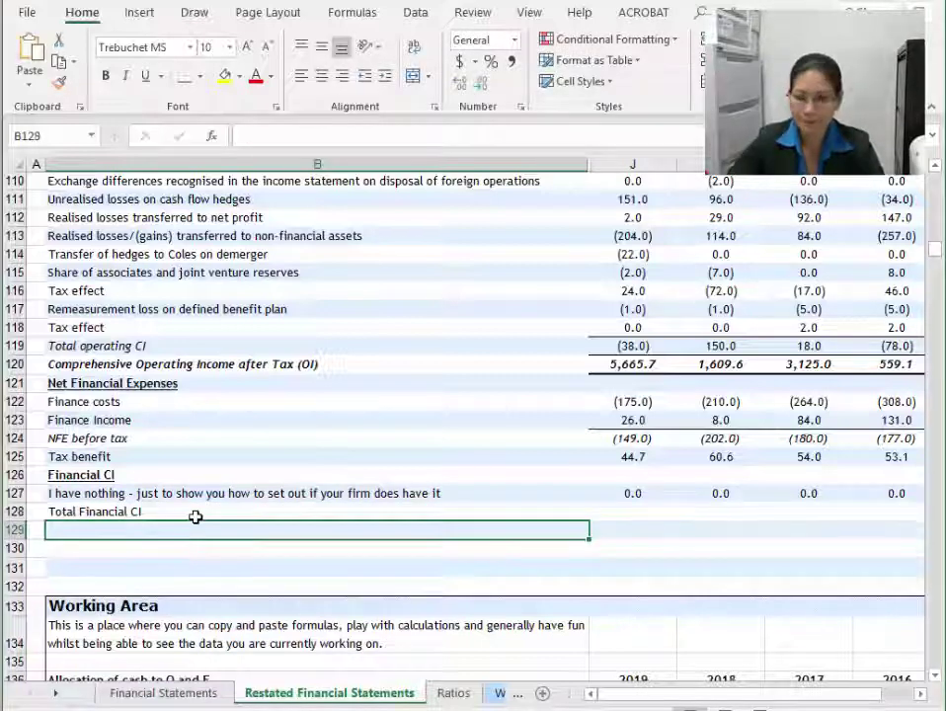
Link J128 to the Financial CI item with =J127 and fill the total across to column M.
{"action": "key", "text": "Up"}
{"action": "key", "text": "Right"}
{"action": "type", "text": "="}
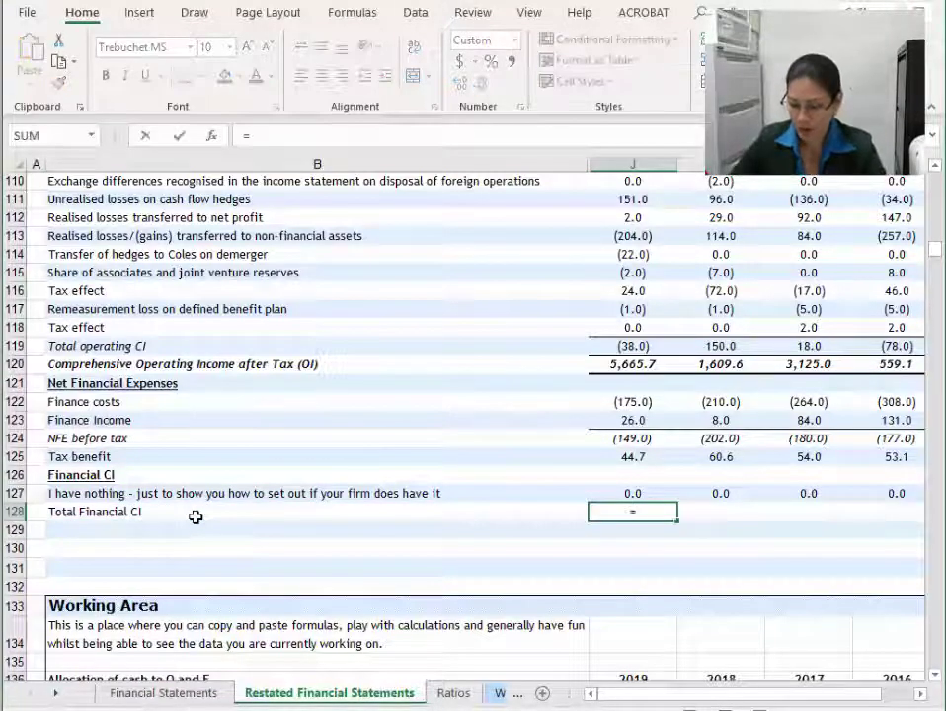
{"action": "key", "text": "Up"}
{"action": "key", "text": "Return"}
{"action": "left_click", "coordinate": [673, 514]}
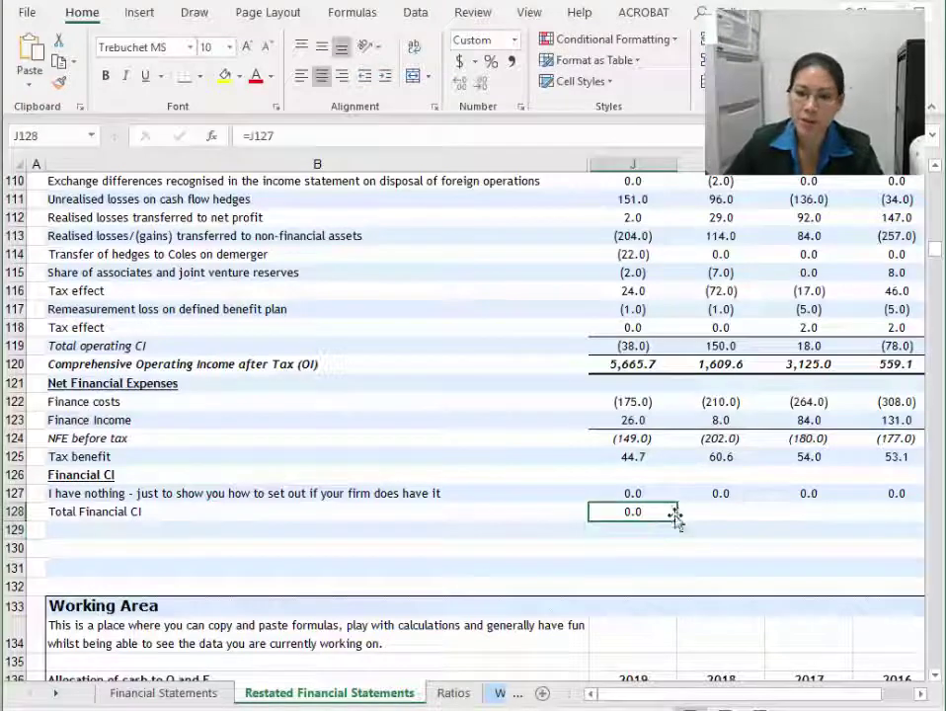
{"action": "left_click_drag", "start_coordinate": [682, 519], "coordinate": [901, 526]}
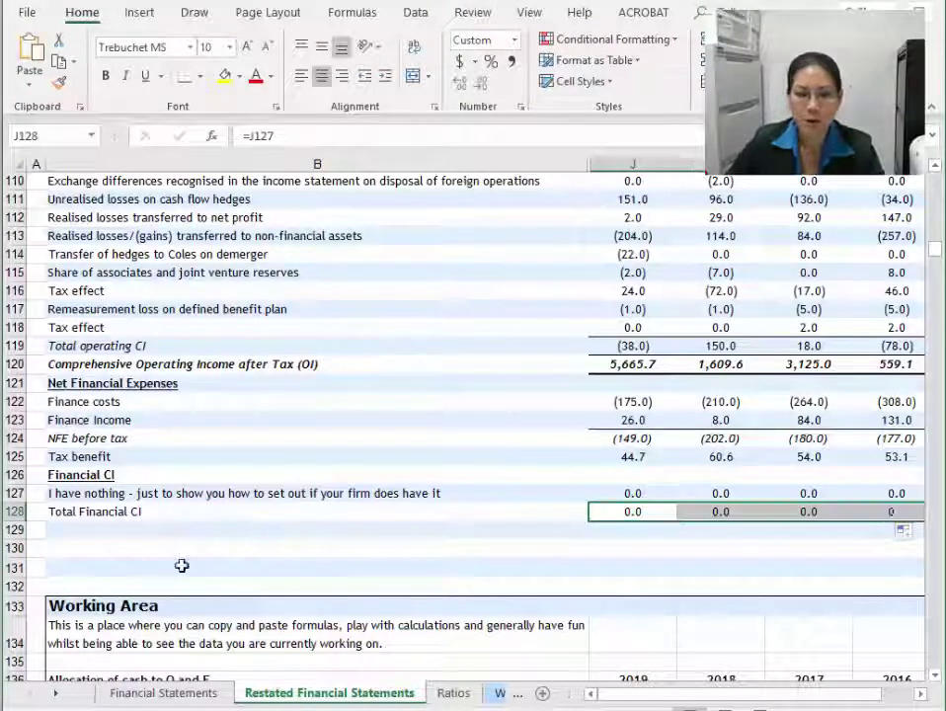
Italicise the entire Total Financial CI row and add a bottom border beneath the Financial CI item values in J127:M127.
{"action": "left_click", "coordinate": [16, 512]}
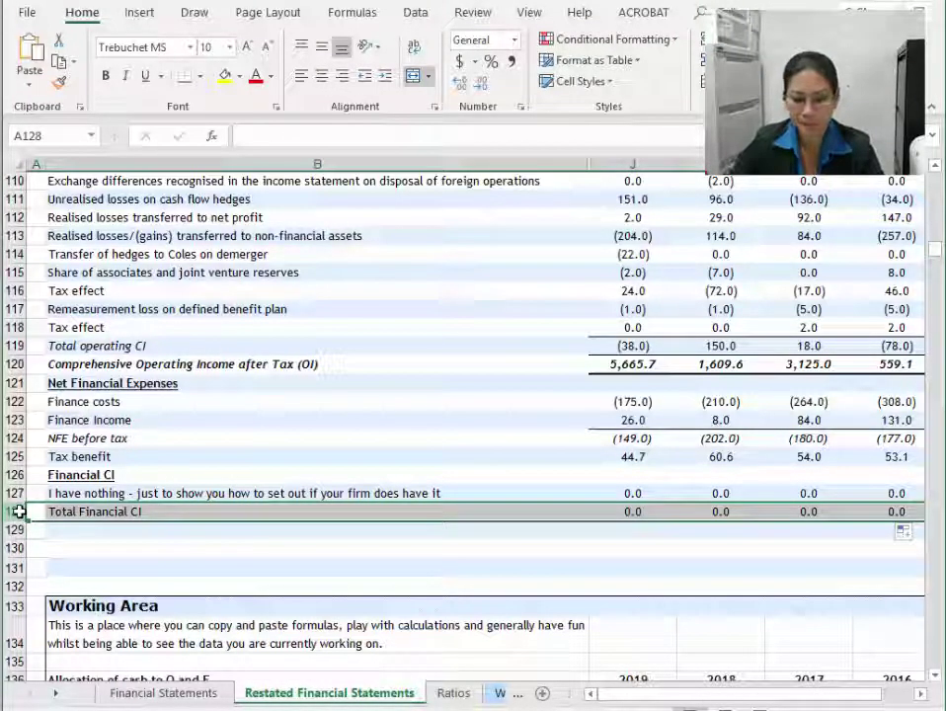
{"action": "key", "text": "ctrl+i"}
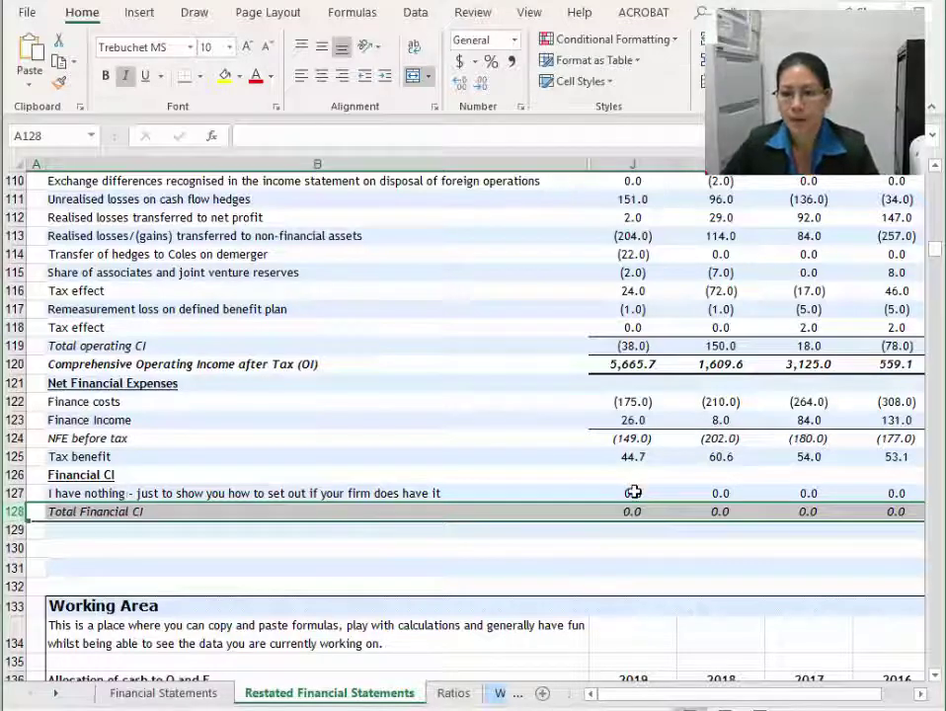
{"action": "left_click_drag", "start_coordinate": [633, 492], "coordinate": [855, 487]}
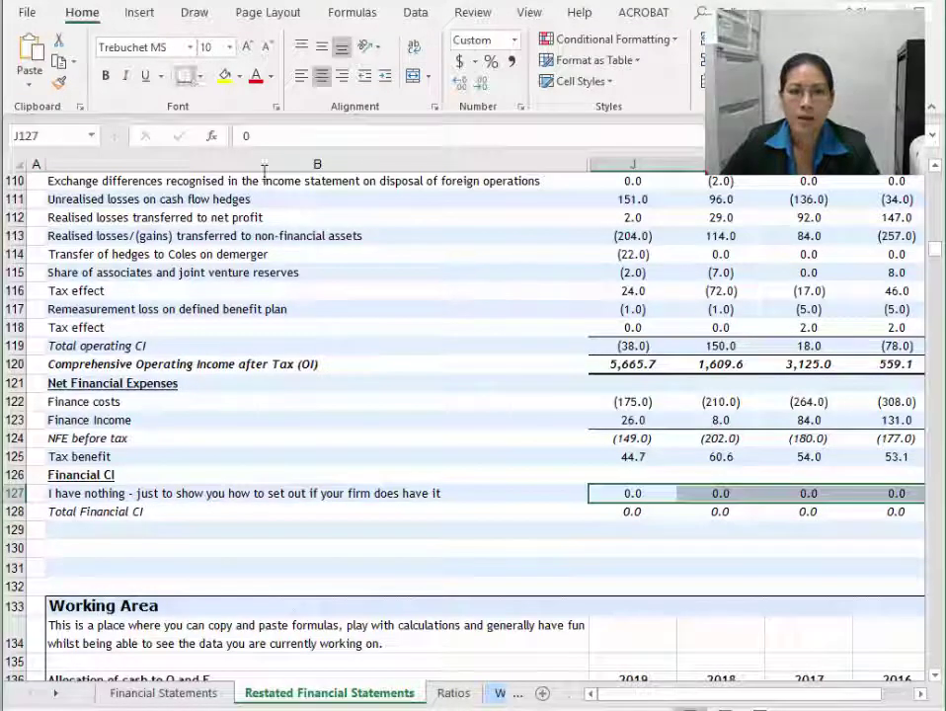
{"action": "left_click", "coordinate": [139, 533]}
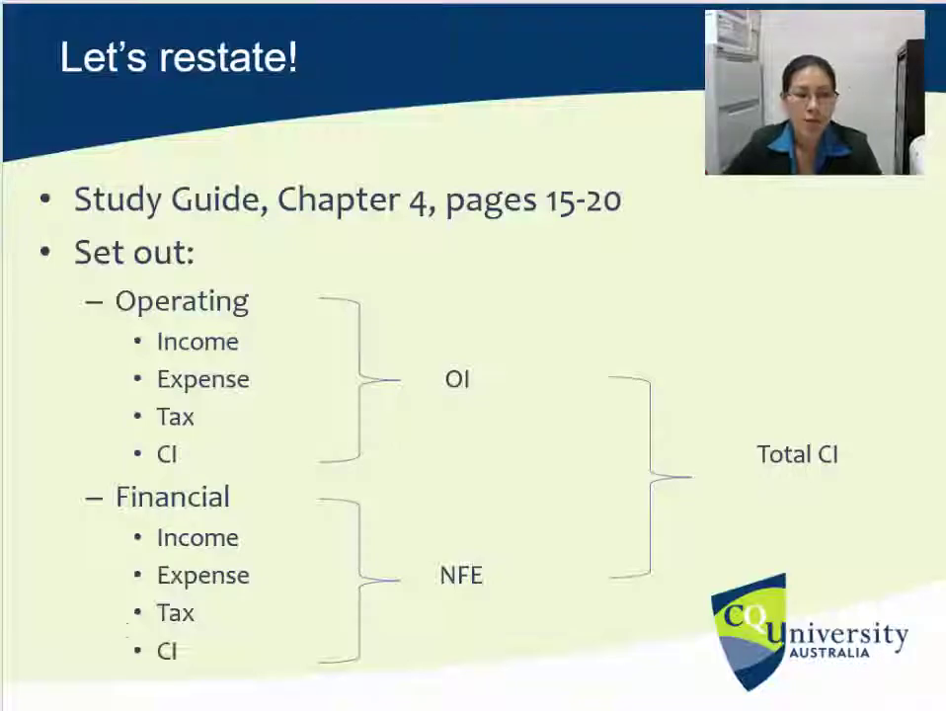